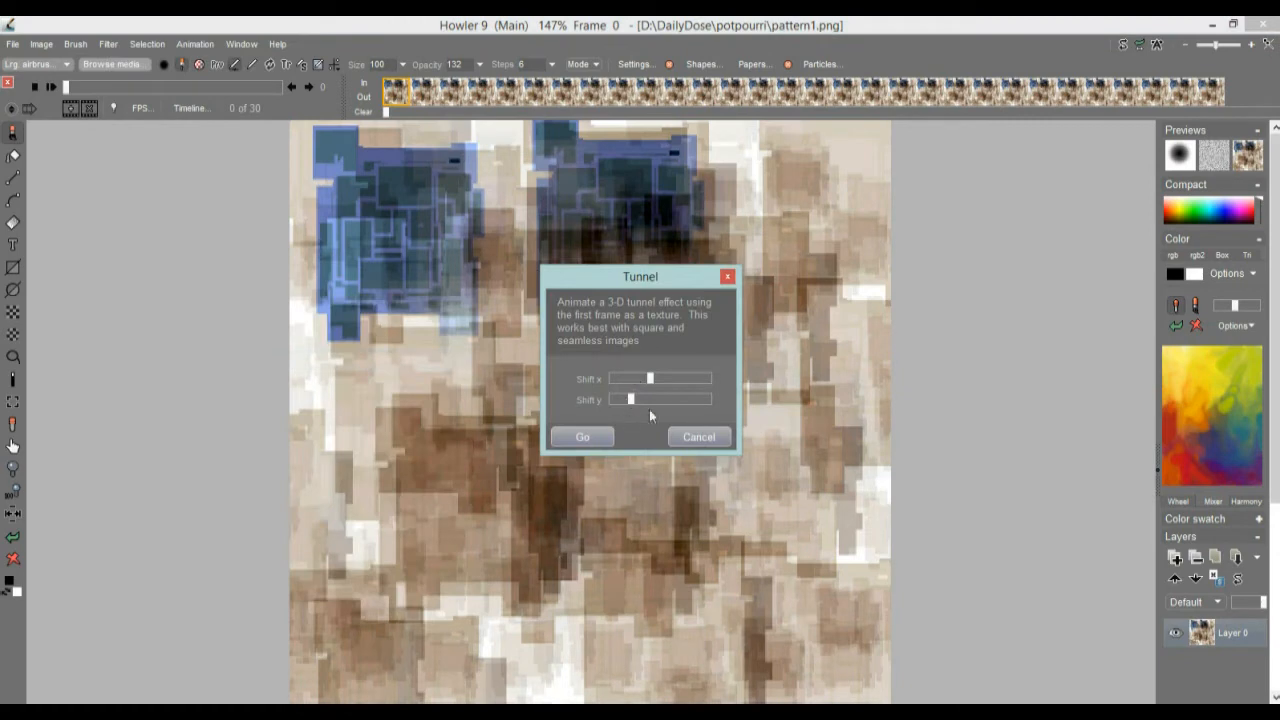
- Generate the 3-D tunnel animation from the first frame's texture and preview it up to frame 17
click(590, 437)
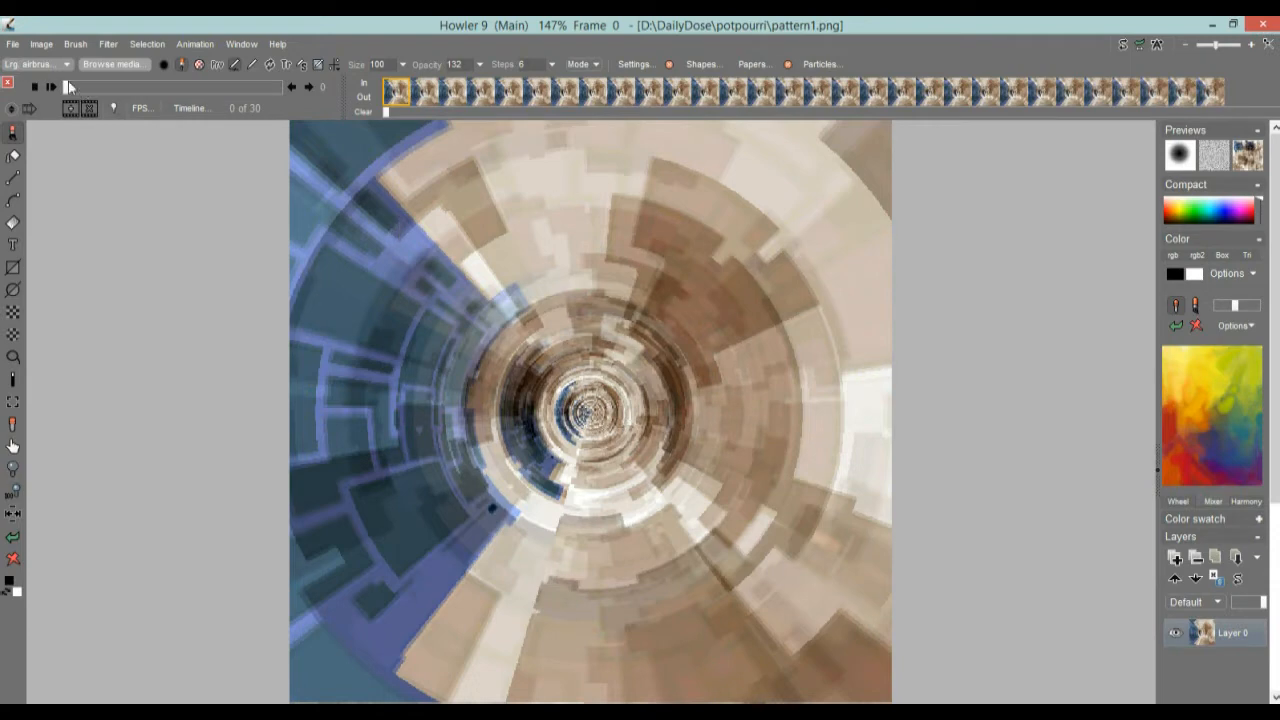
click(119, 90)
drag(119, 86, 198, 142)
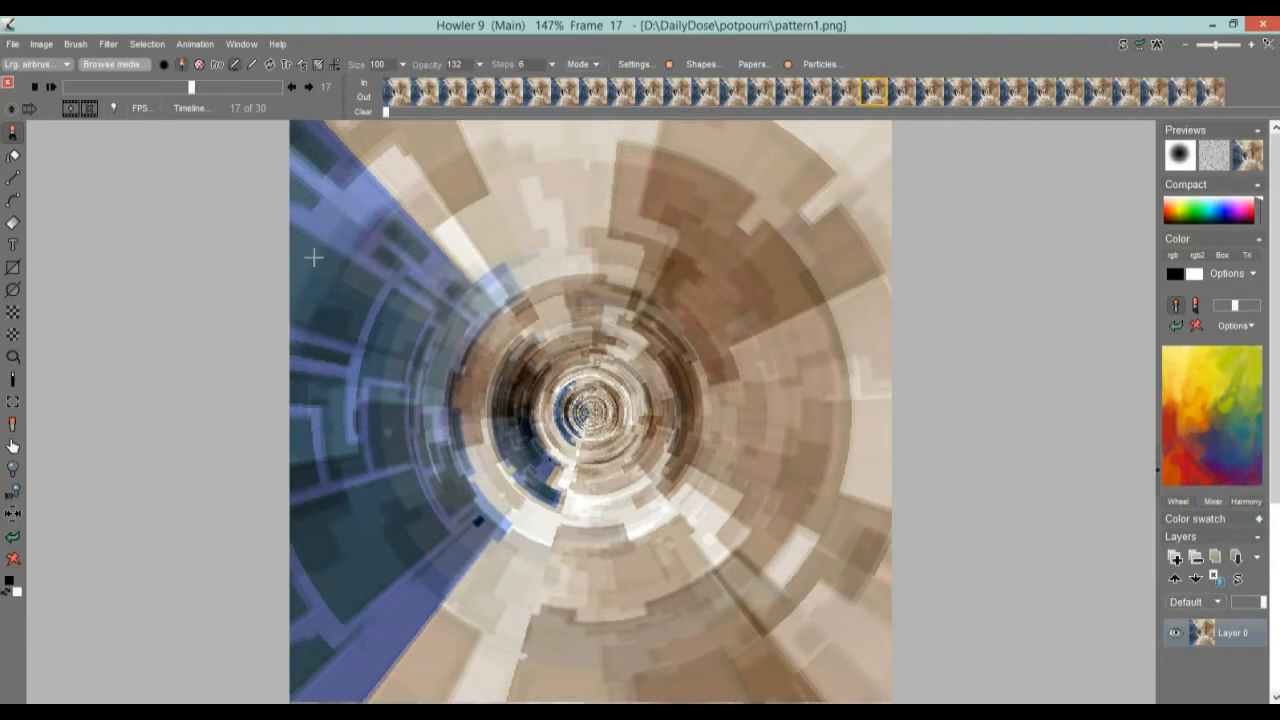
- Examine the tunnel on frame 17 up close, from the blue panels to the centre, and as a whole
drag(344, 268, 488, 394)
scroll(524, 384, up, 1)
scroll(560, 390, up, 1)
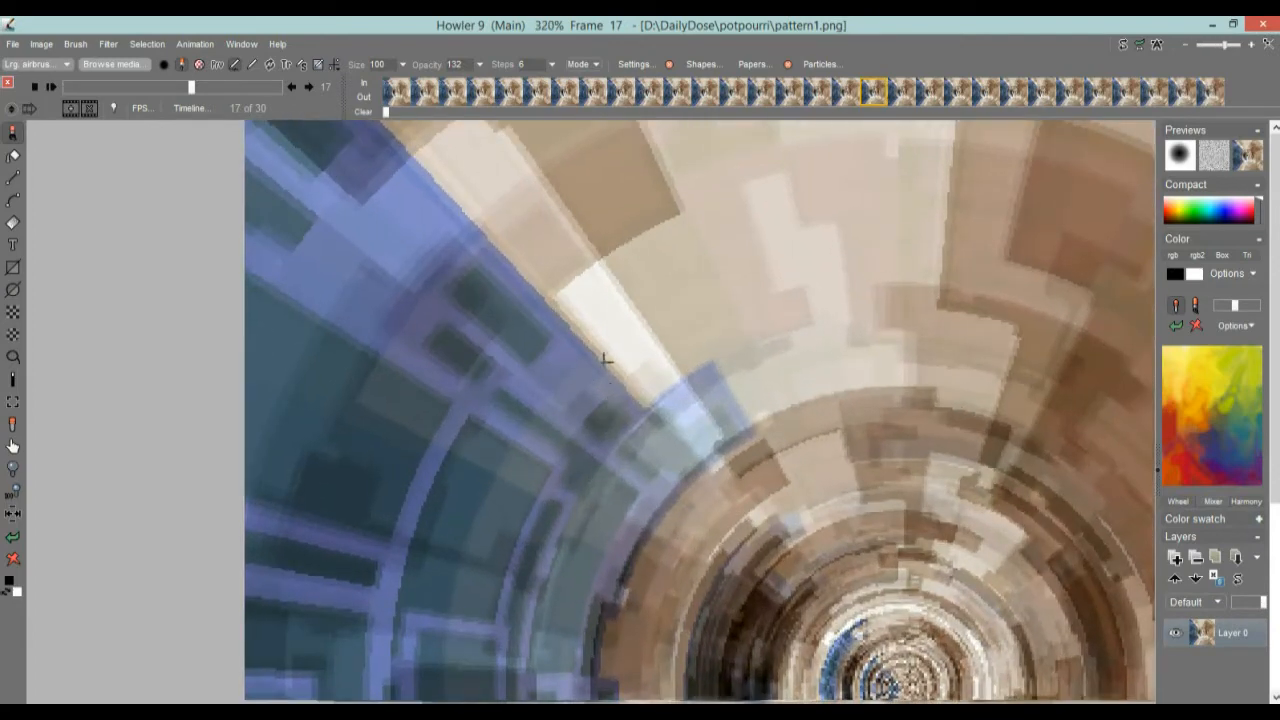
scroll(700, 360, up, 1)
drag(594, 338, 456, 198)
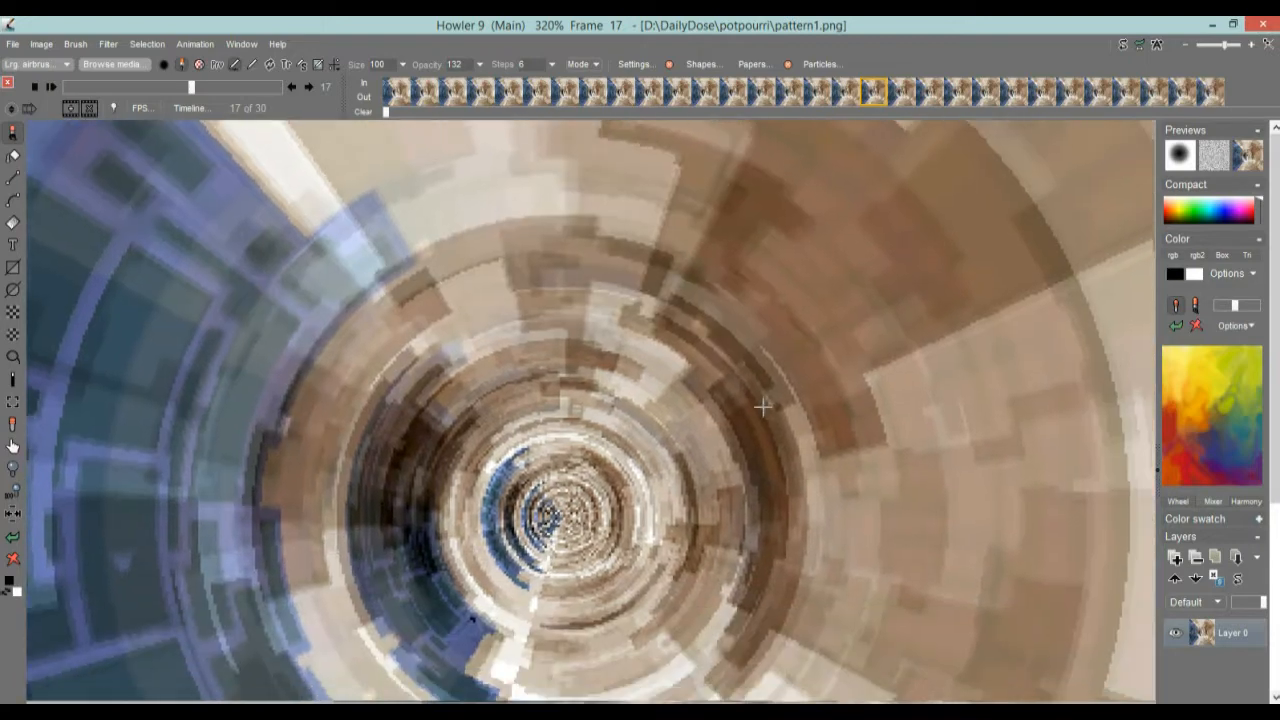
drag(580, 368, 456, 236)
drag(604, 427, 740, 375)
scroll(663, 375, down, 3)
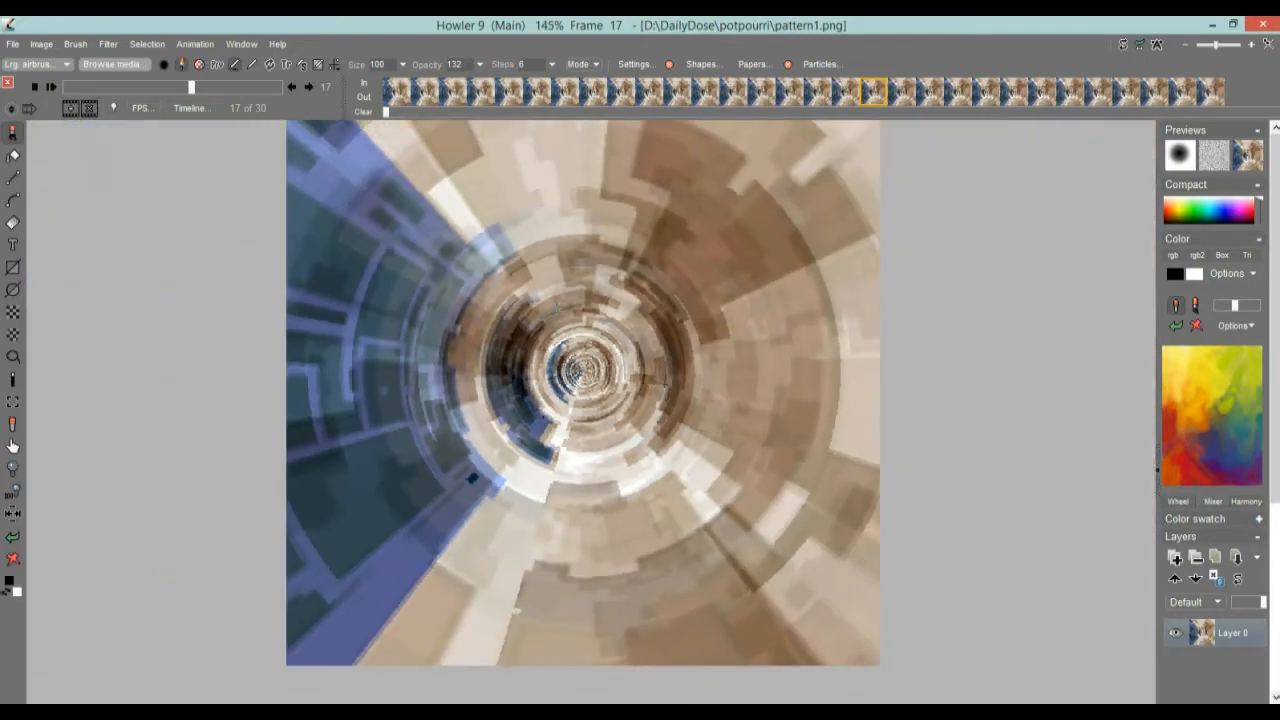
drag(558, 366, 522, 400)
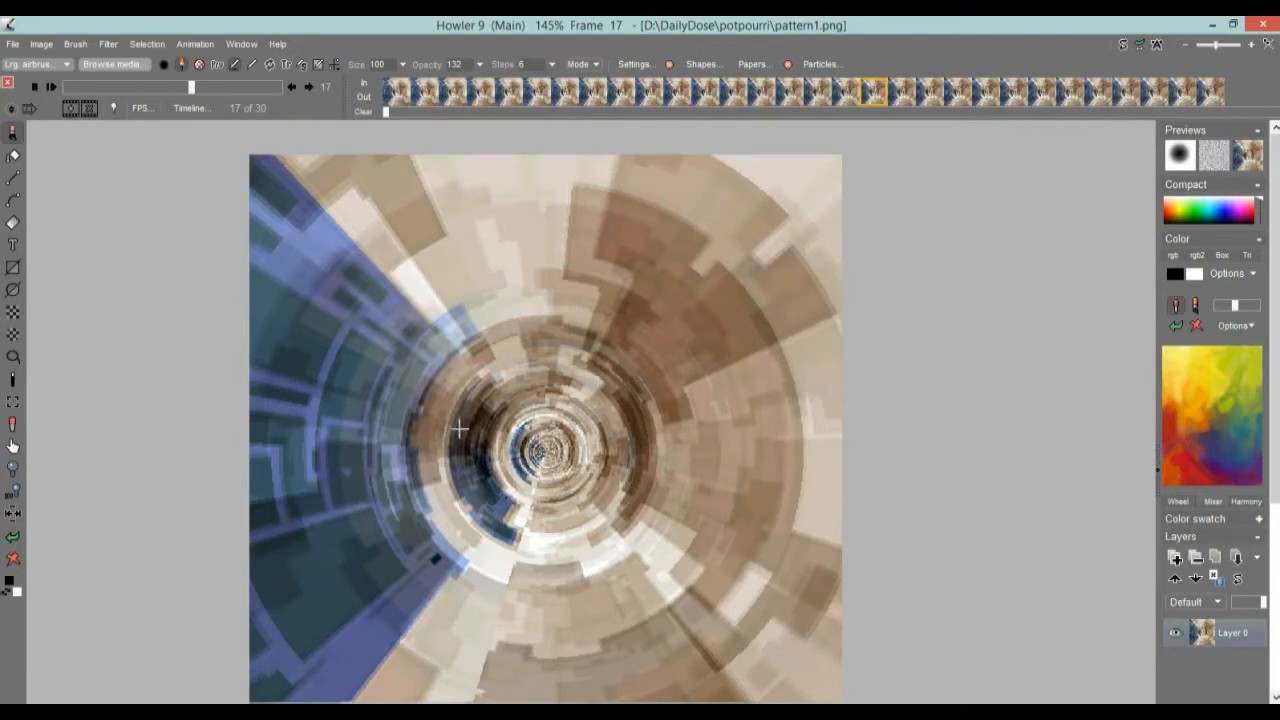
drag(455, 428, 480, 368)
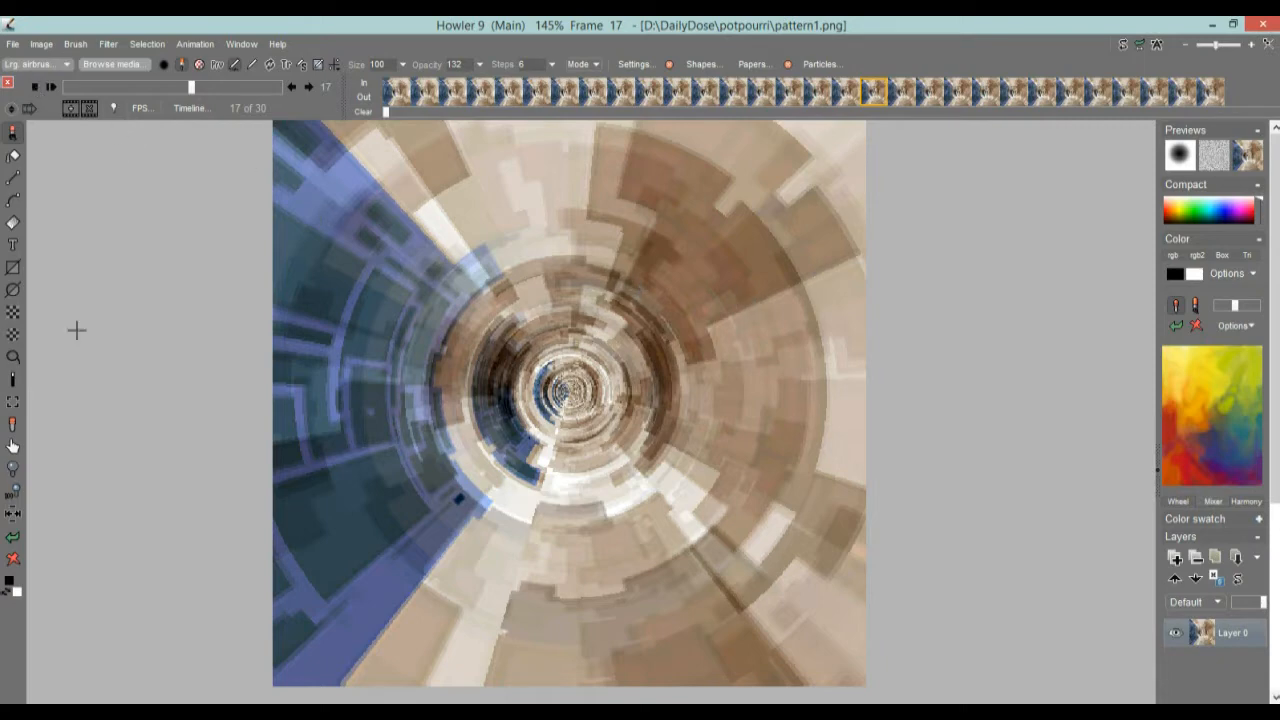
- Undo the last change on the frame, then discard the tunnel animation by reopening pattern1.png from the potpourri folder
click(14, 540)
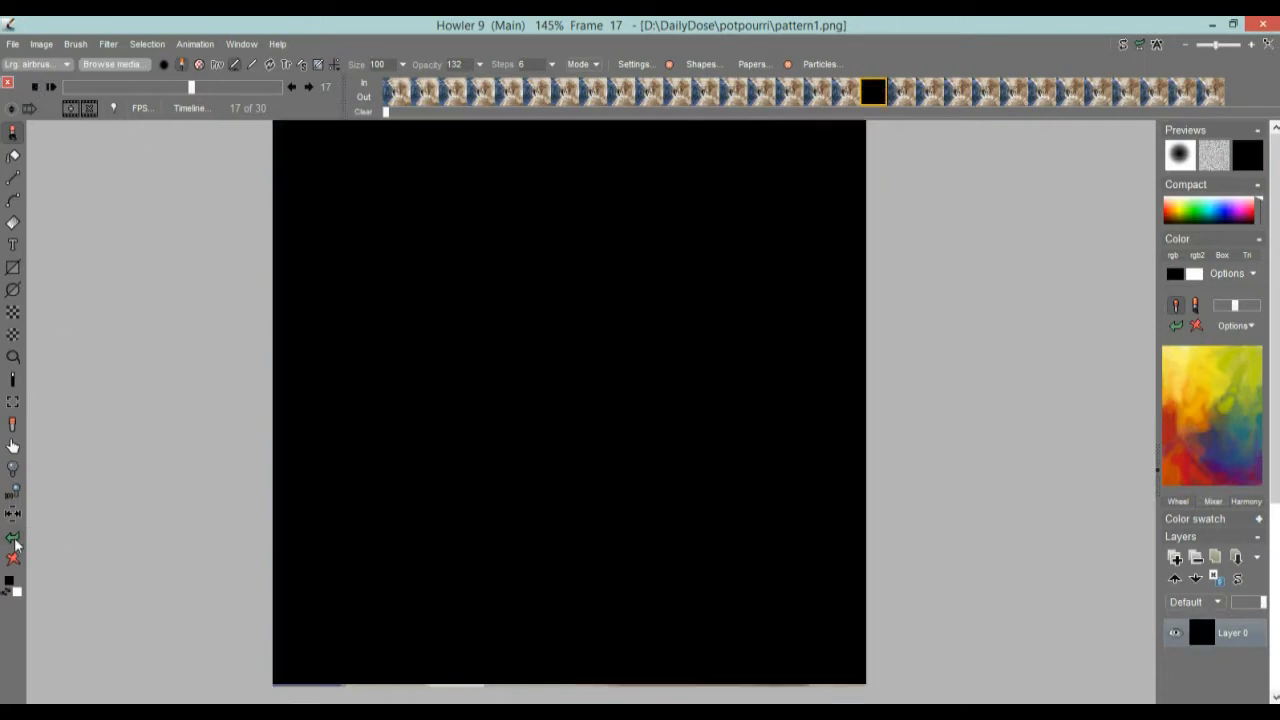
click(13, 44)
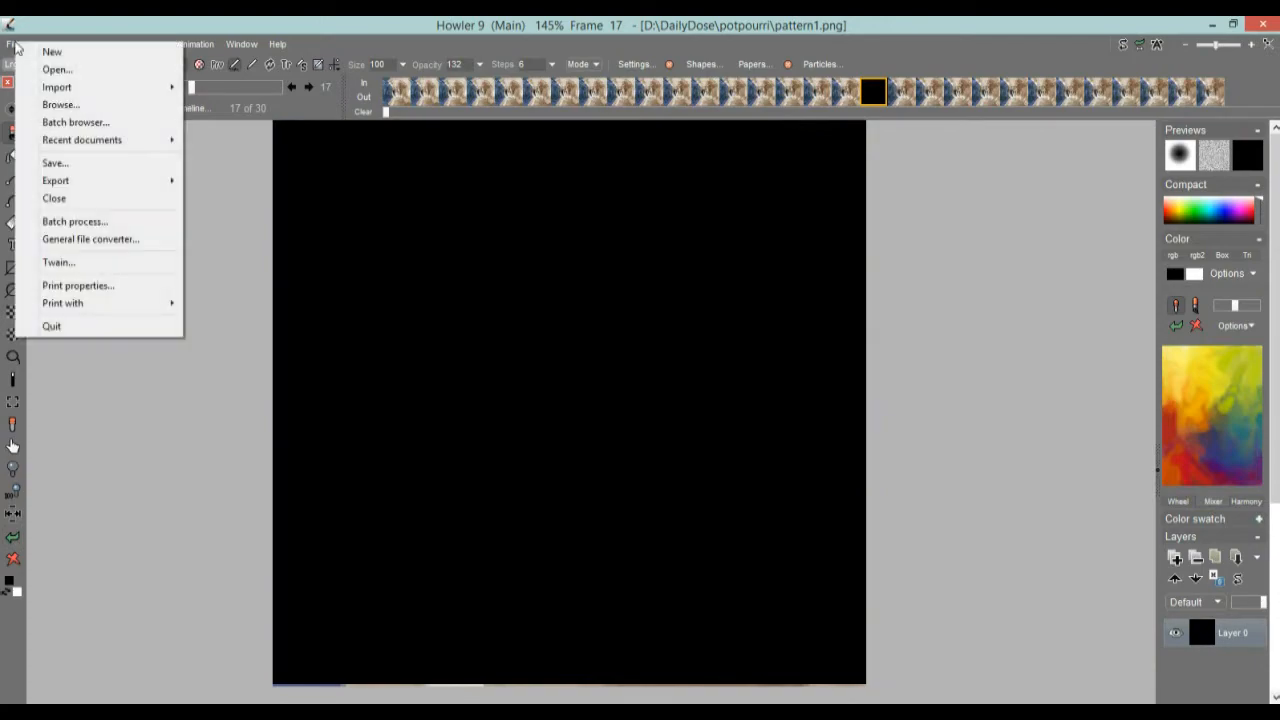
click(77, 72)
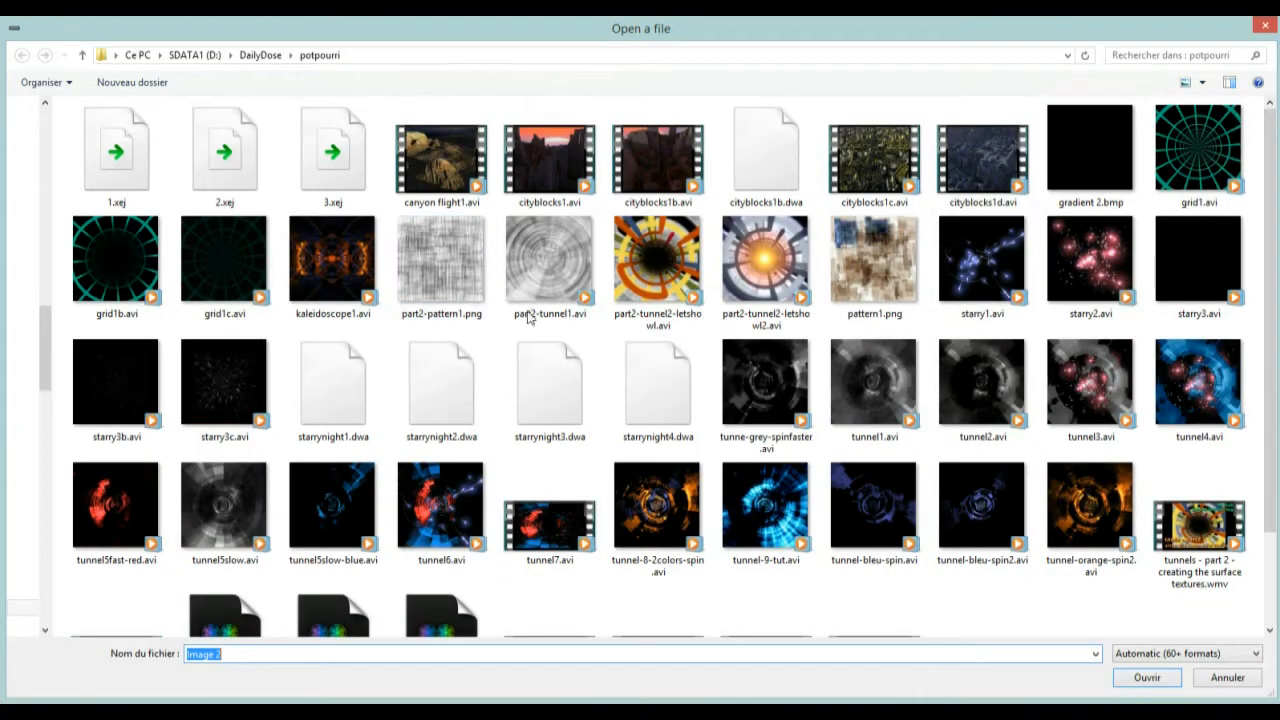
click(872, 255)
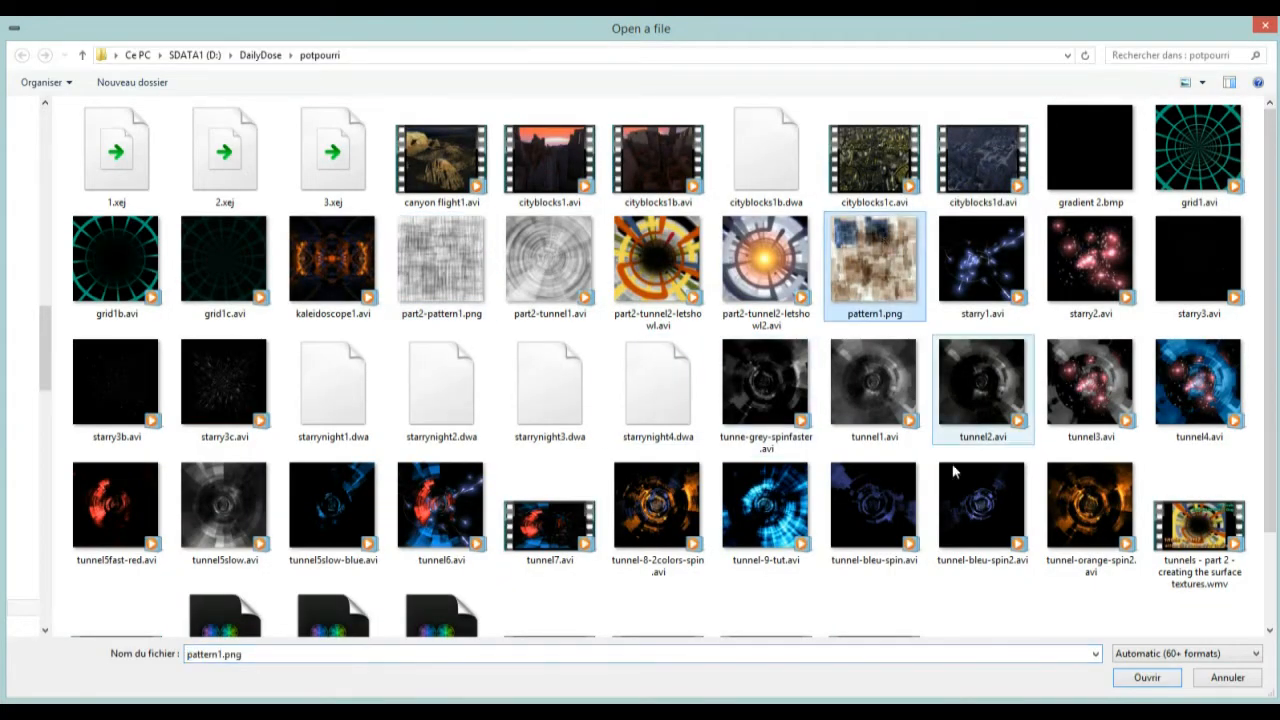
click(1158, 679)
click(550, 445)
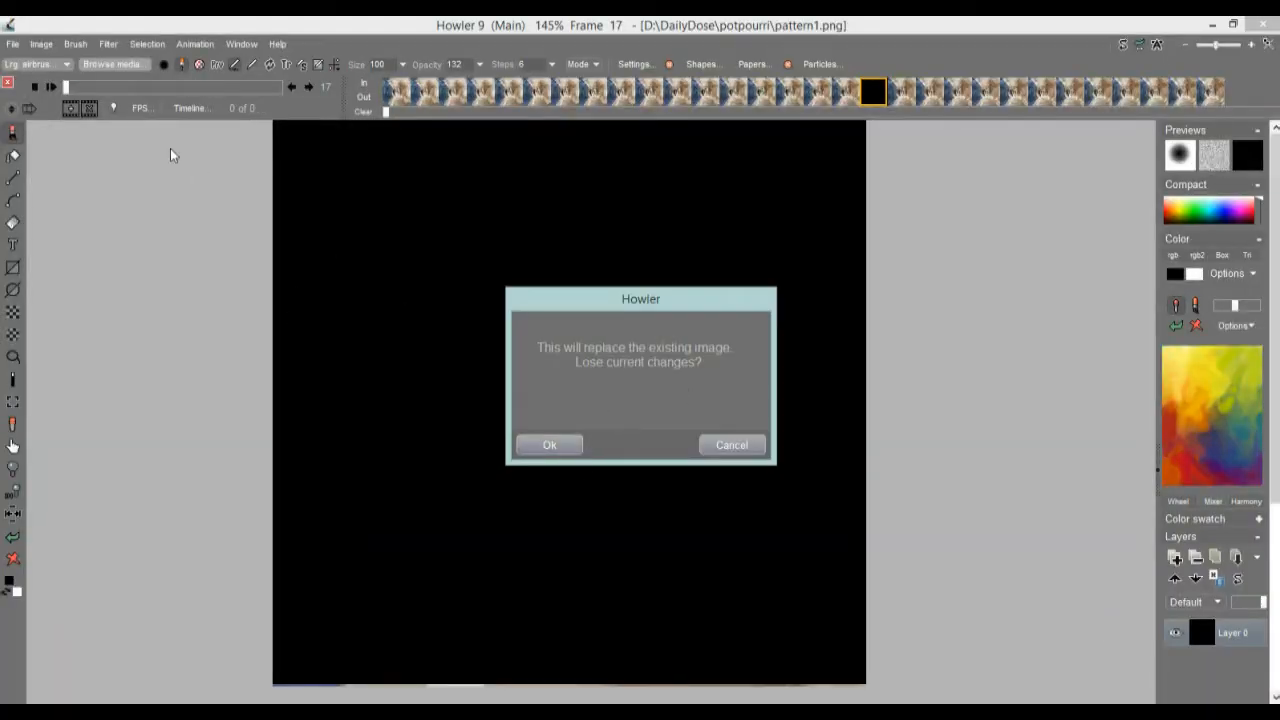
click(580, 445)
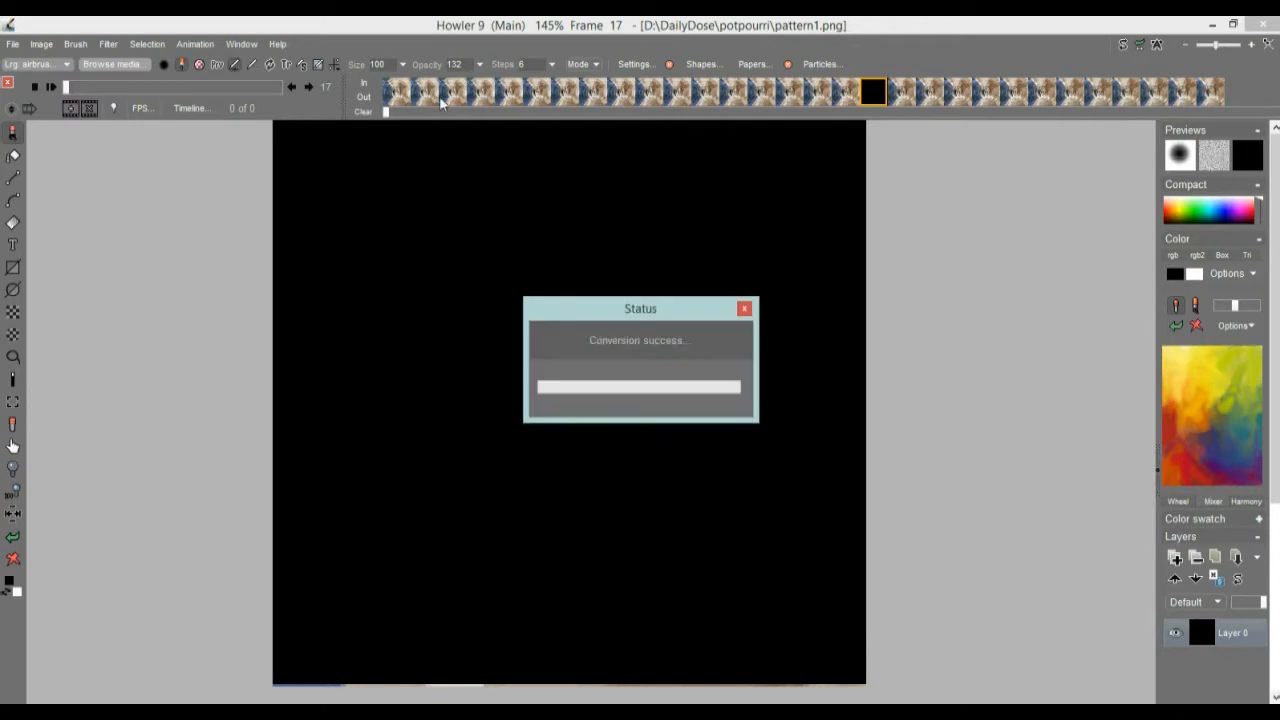
click(9, 83)
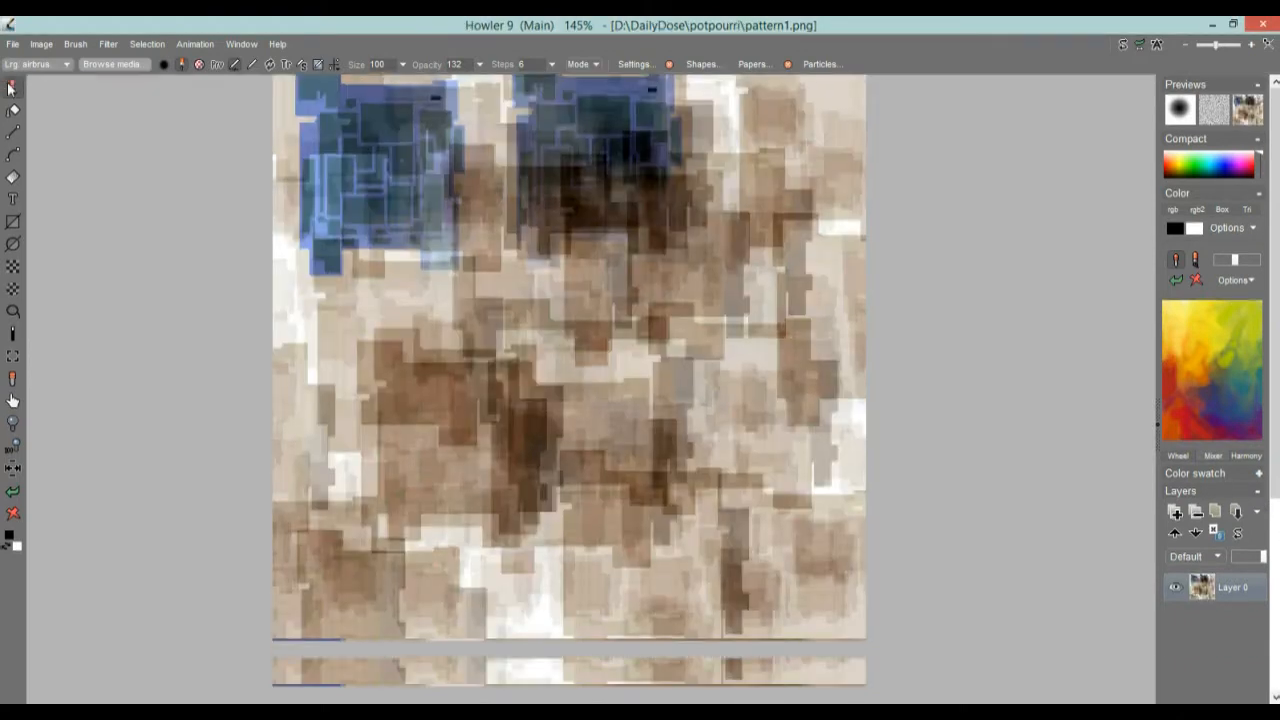
- Resample the pattern image to 512 x 512 with Bi-cubic+ scaling and store a copy of the colour version
click(41, 44)
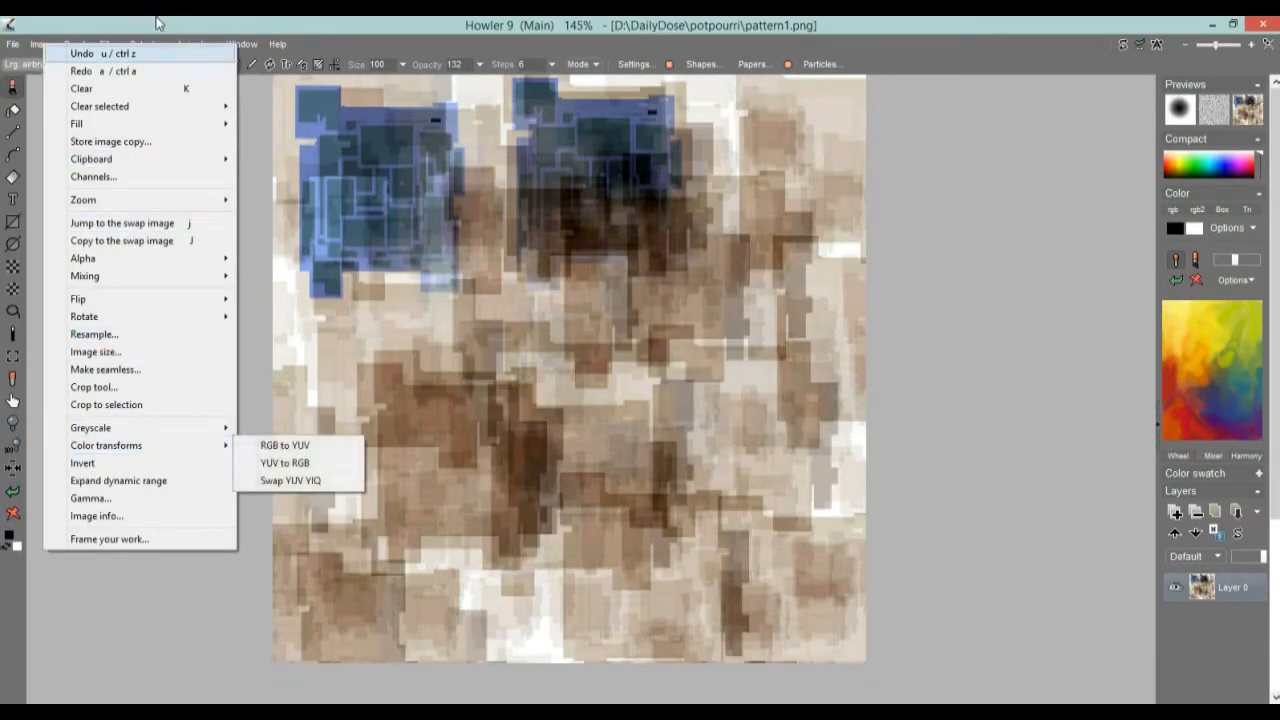
click(150, 24)
click(40, 46)
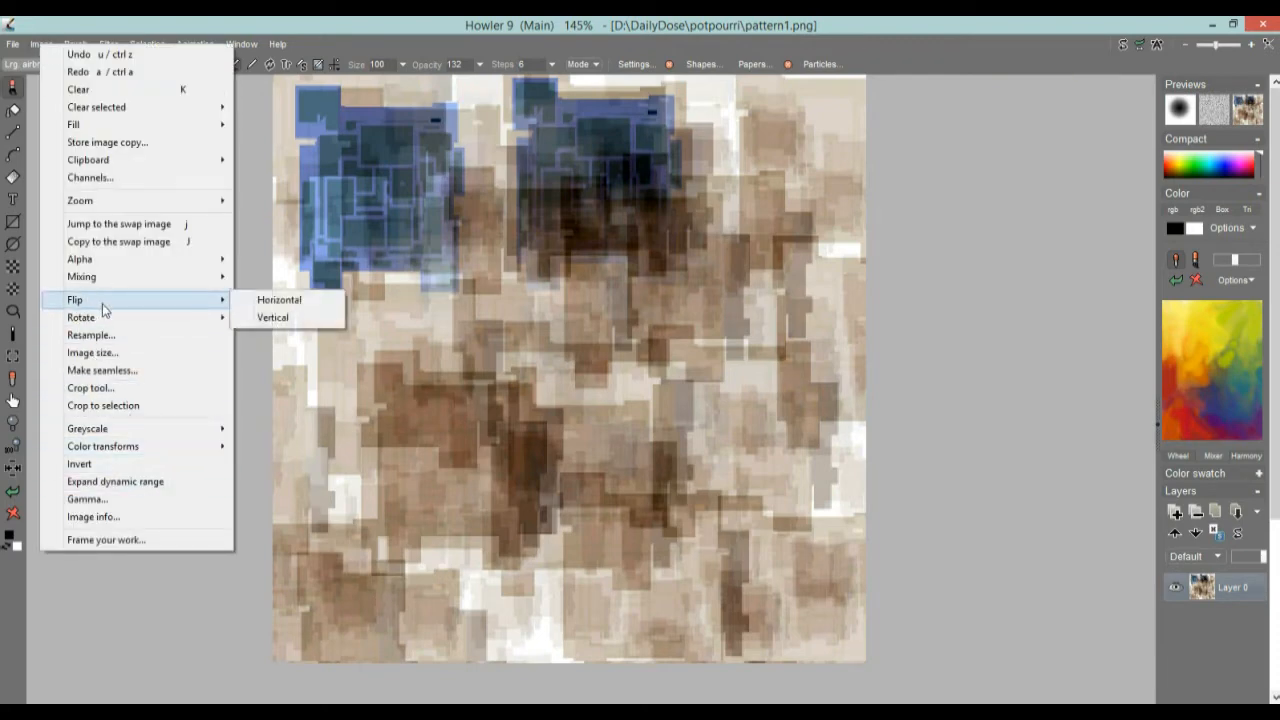
click(108, 338)
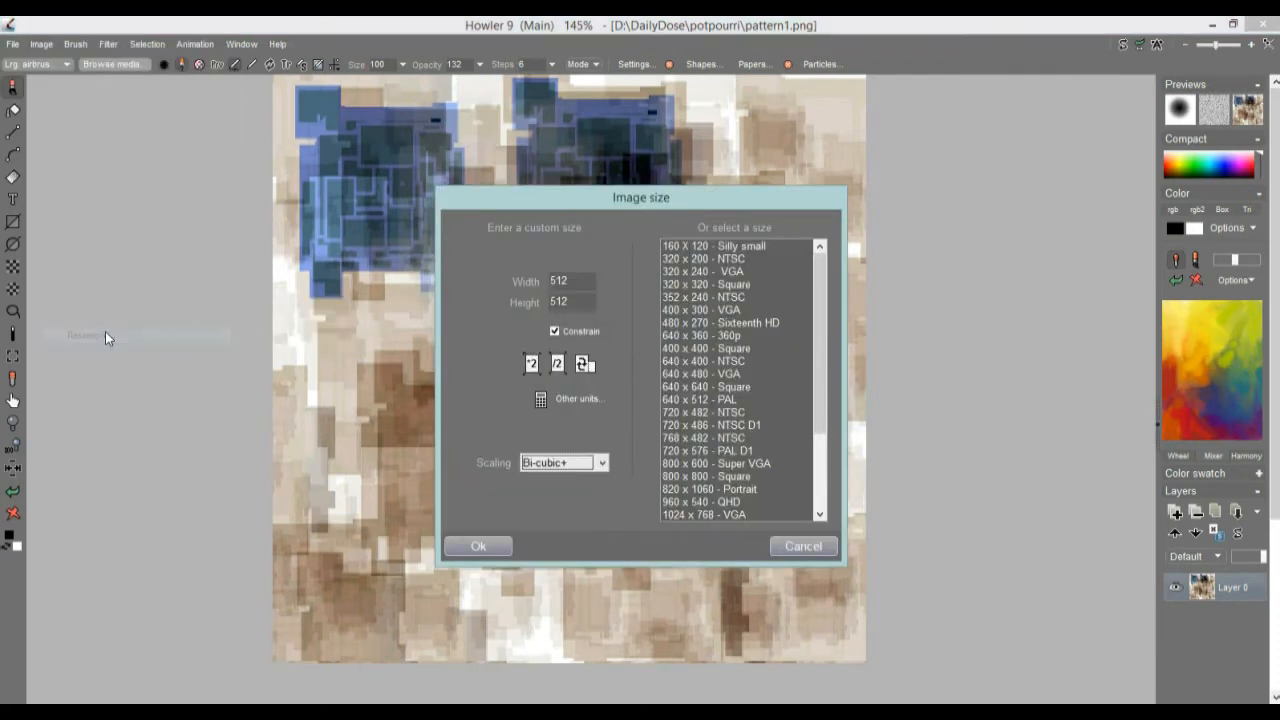
click(498, 555)
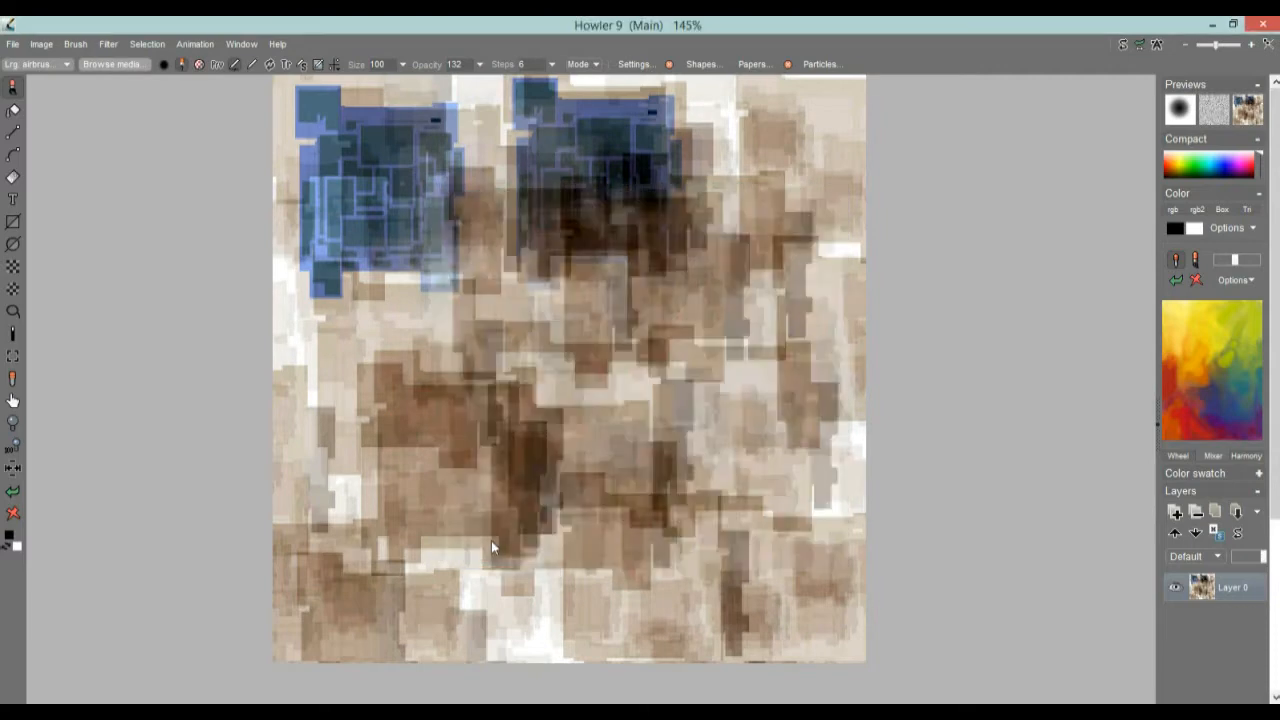
click(42, 44)
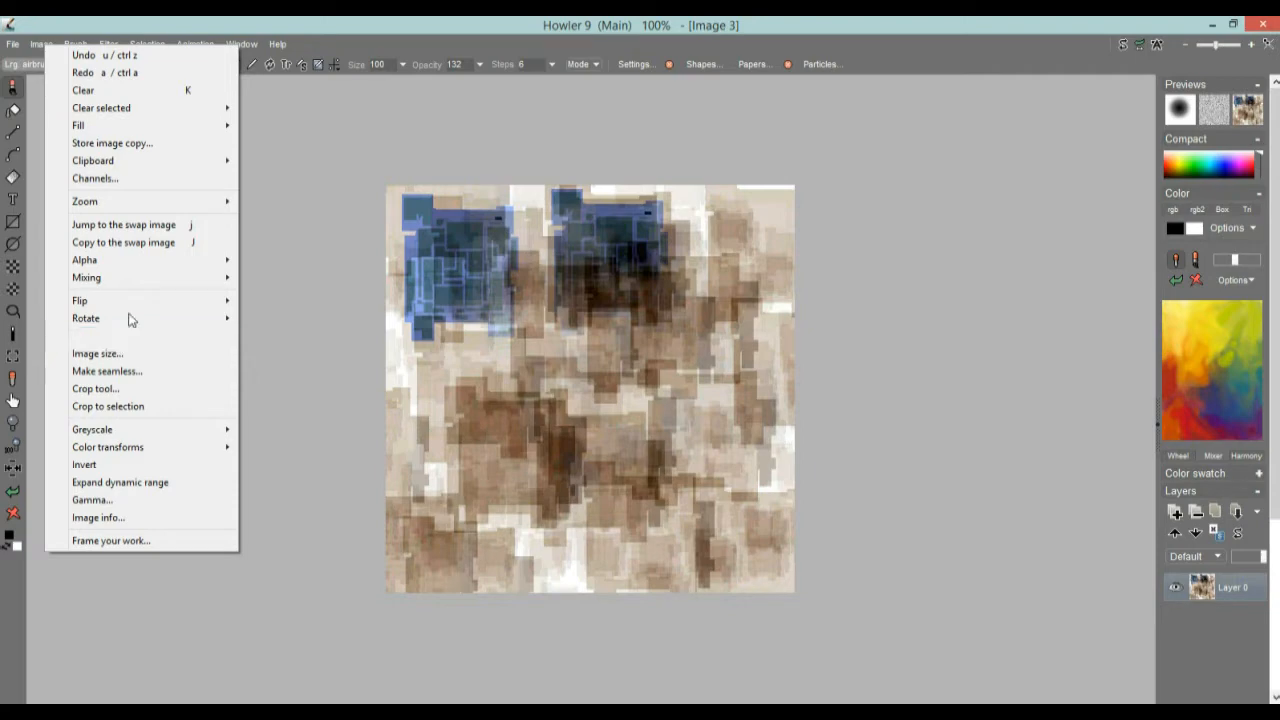
click(134, 146)
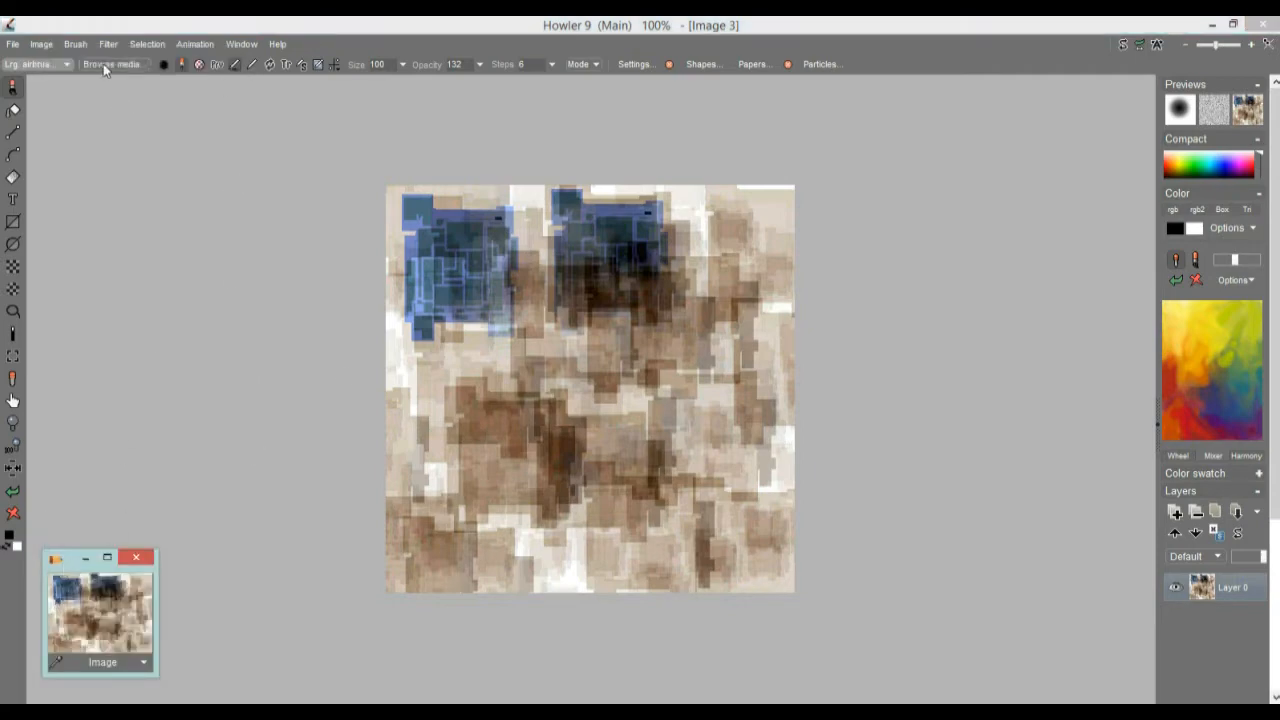
- Convert the pattern to greyscale by exposing it through a blue lens colour
click(50, 44)
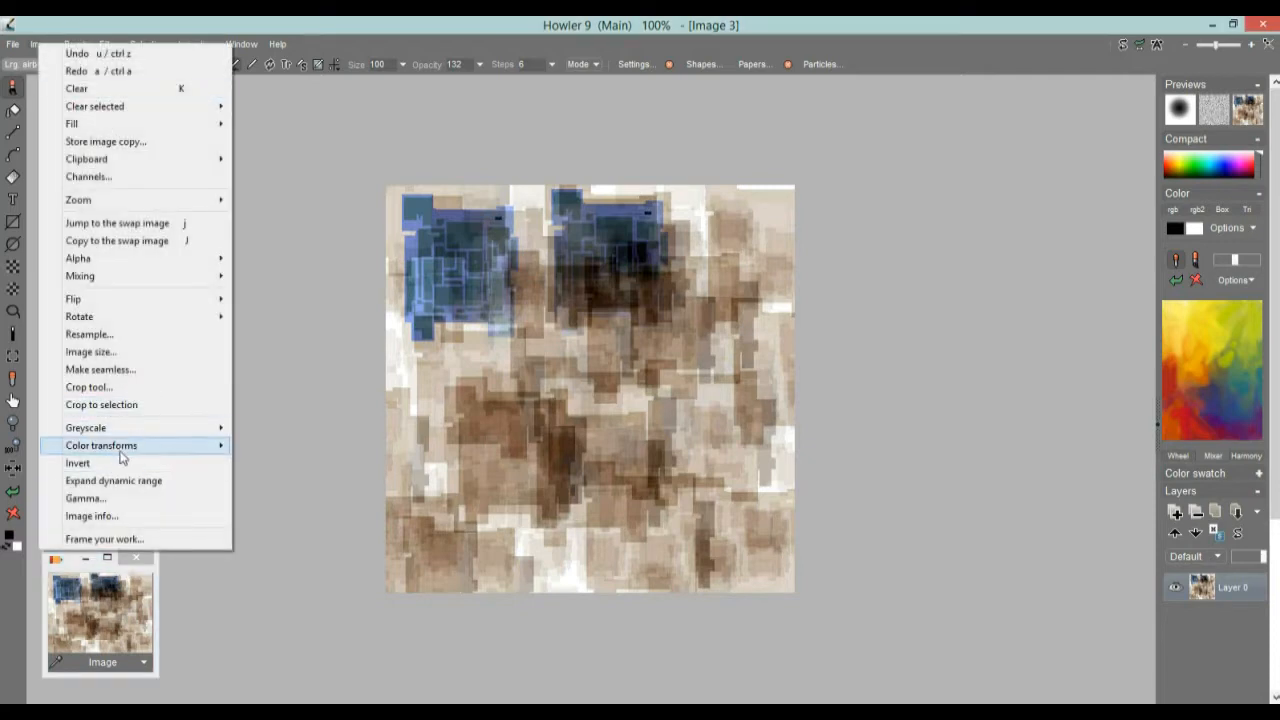
mouse_move(115, 437)
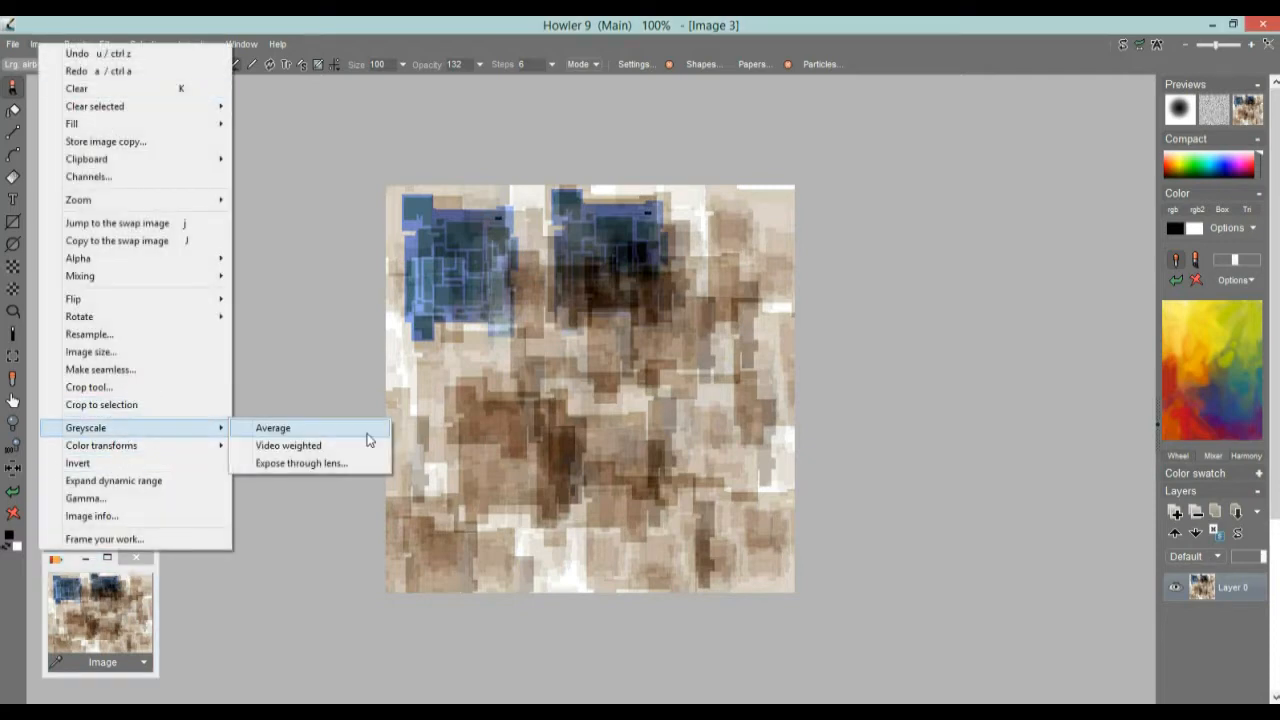
click(305, 464)
mouse_move(625, 420)
mouse_down()
mouse_move(598, 402)
mouse_move(695, 404)
mouse_move(637, 387)
mouse_move(607, 396)
mouse_move(666, 378)
mouse_move(626, 390)
mouse_move(674, 421)
mouse_up()
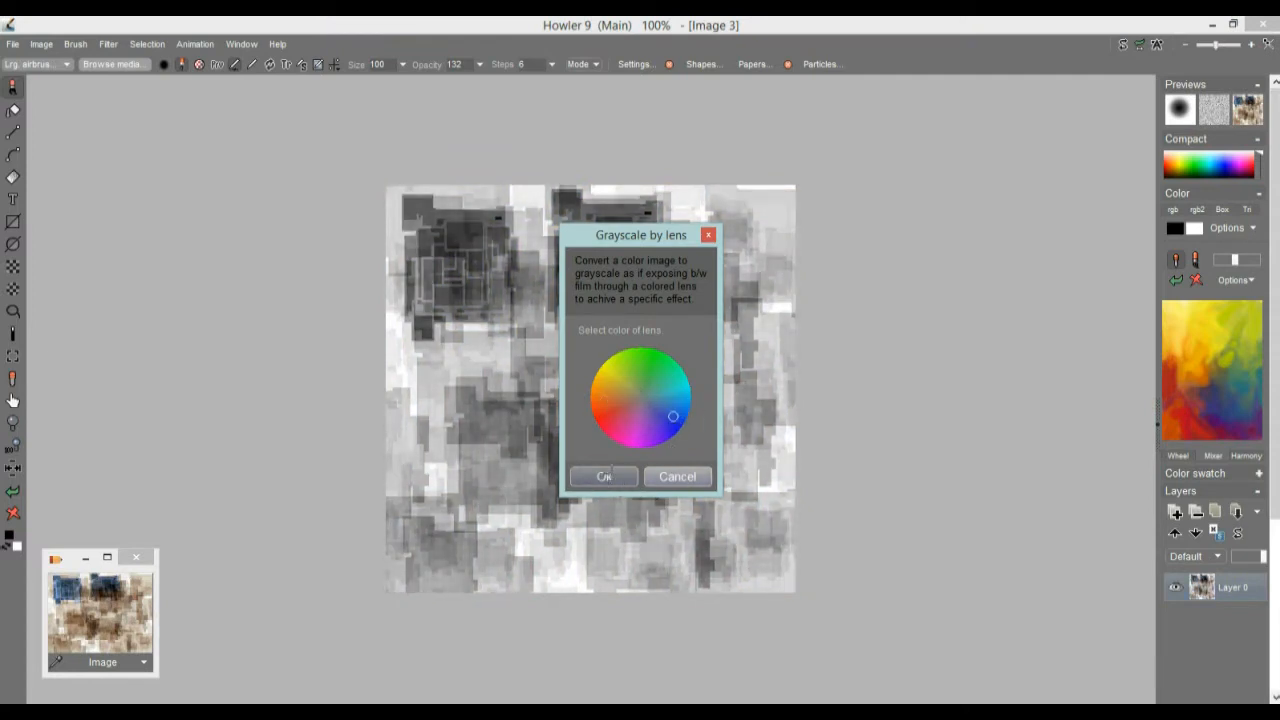
click(607, 477)
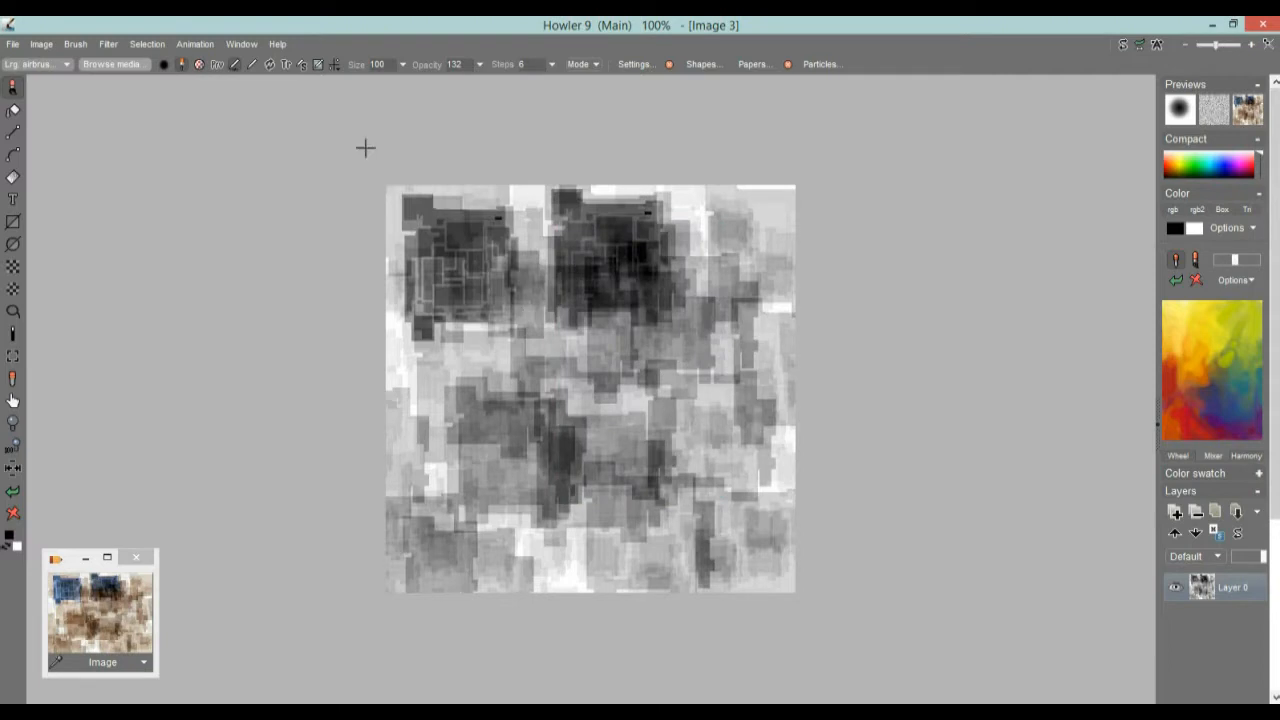
- Store a copy of the greyscale image and place its thumbnail so the stored colour copy stays partly visible
click(48, 44)
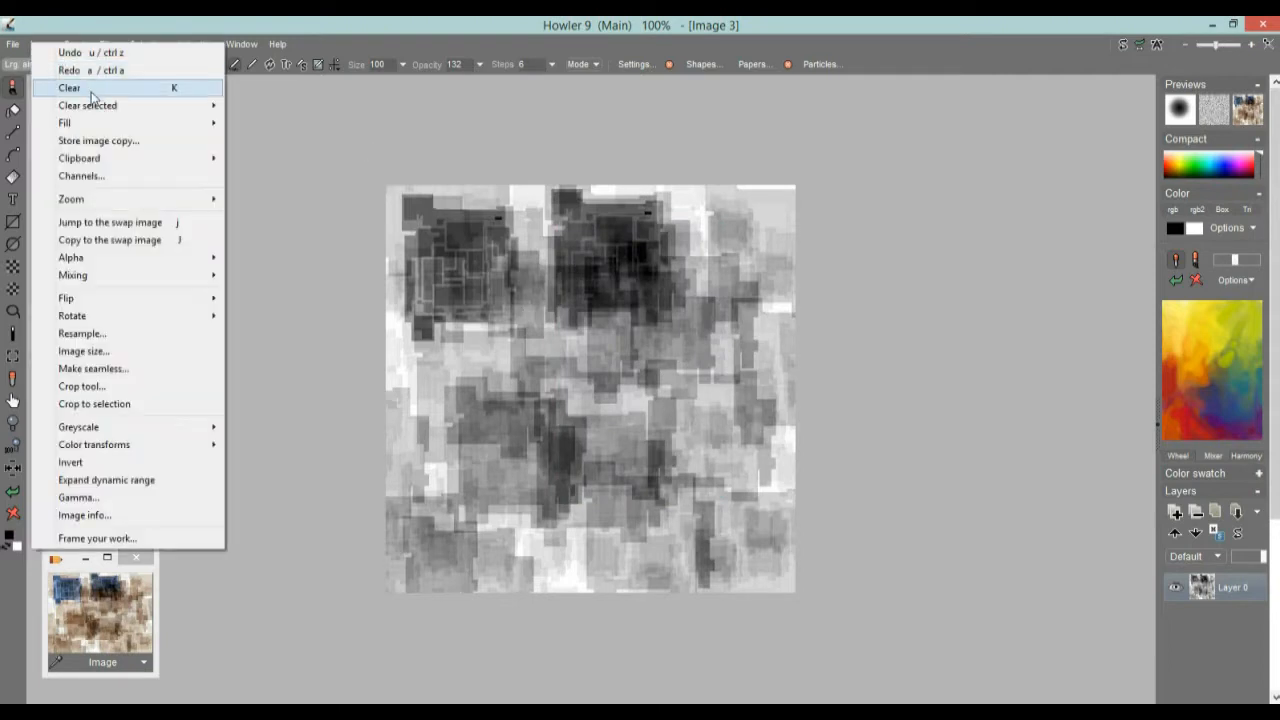
click(105, 140)
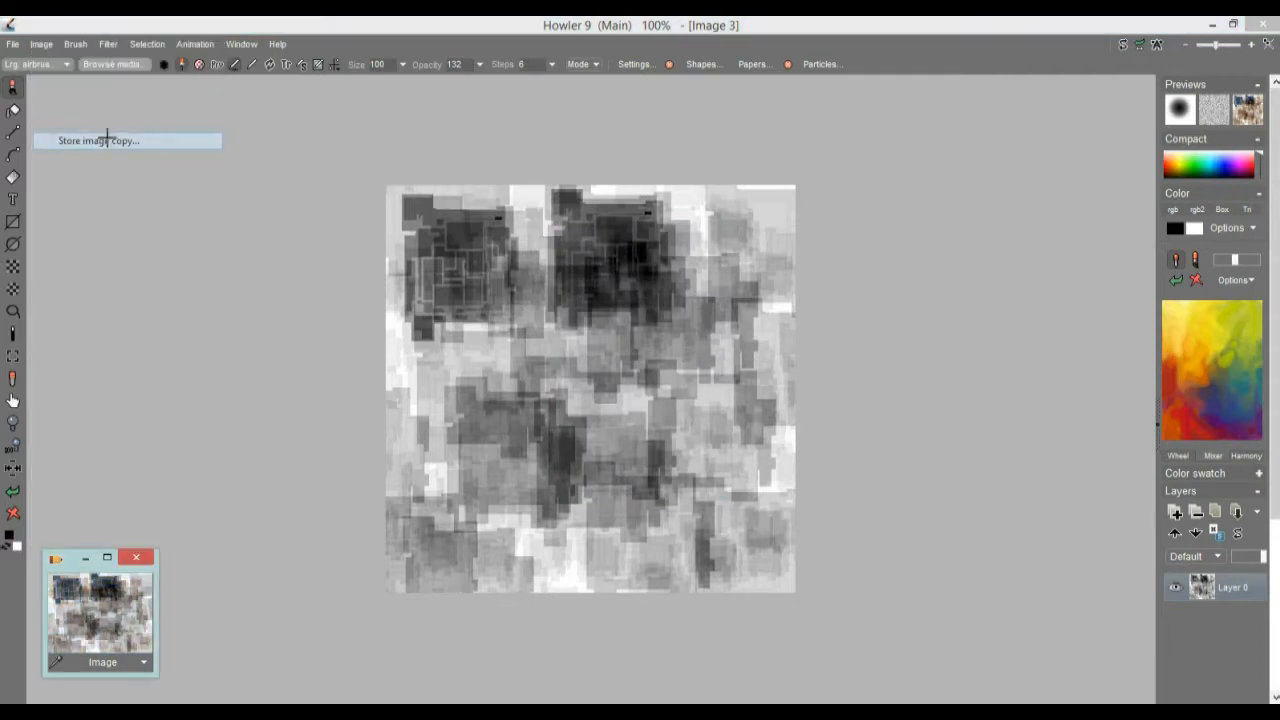
click(107, 559)
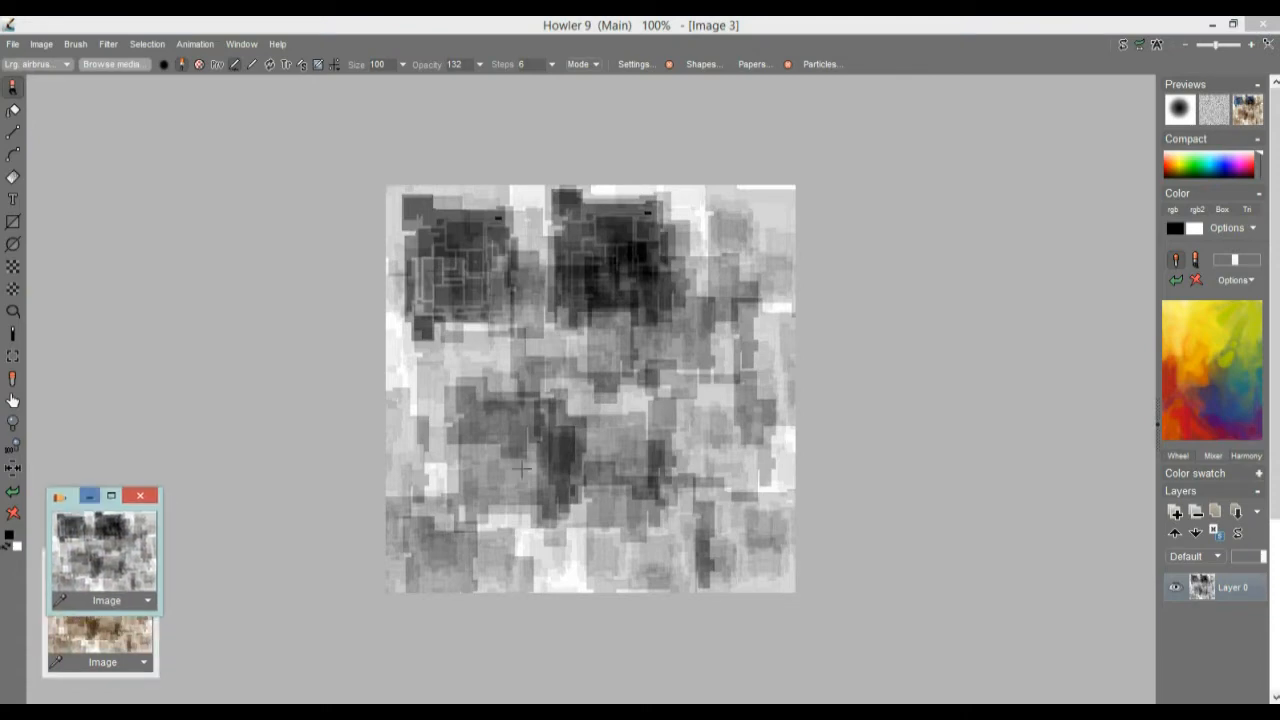
- Apply the Color emboss filter to the greyscale pattern with an emboss level of 255 and check the embossed detail
drag(408, 361, 464, 358)
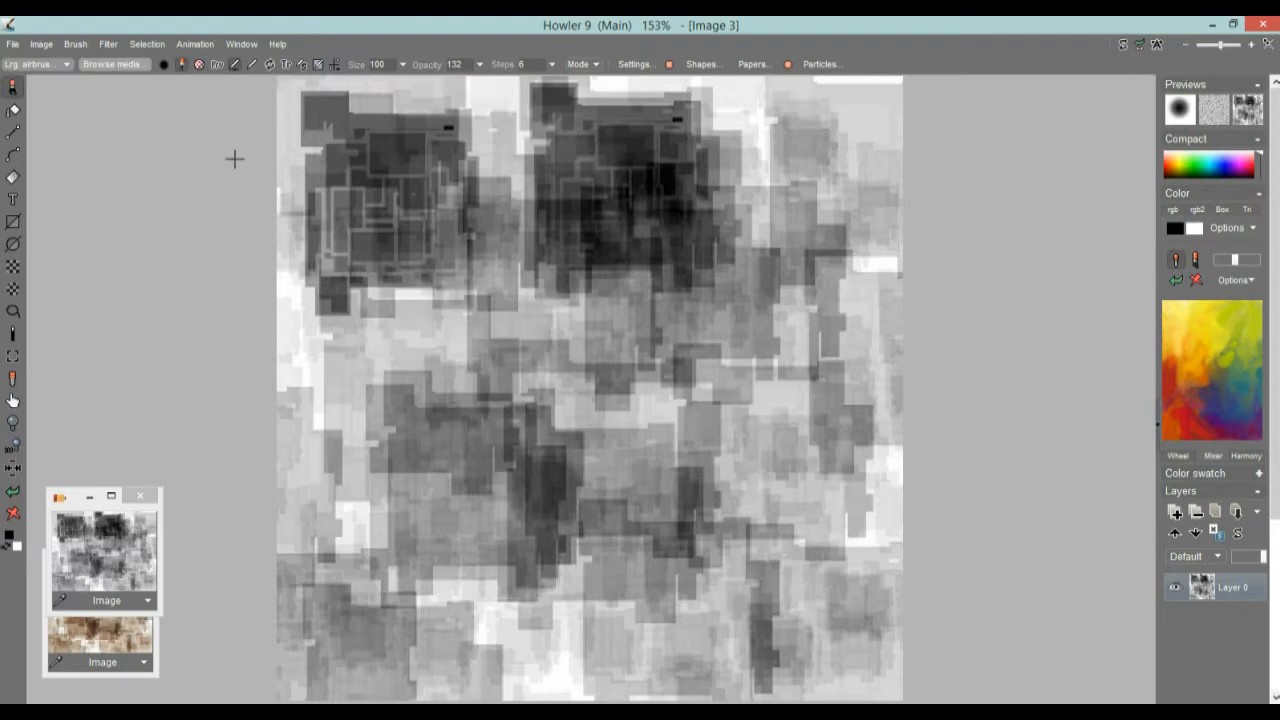
click(108, 45)
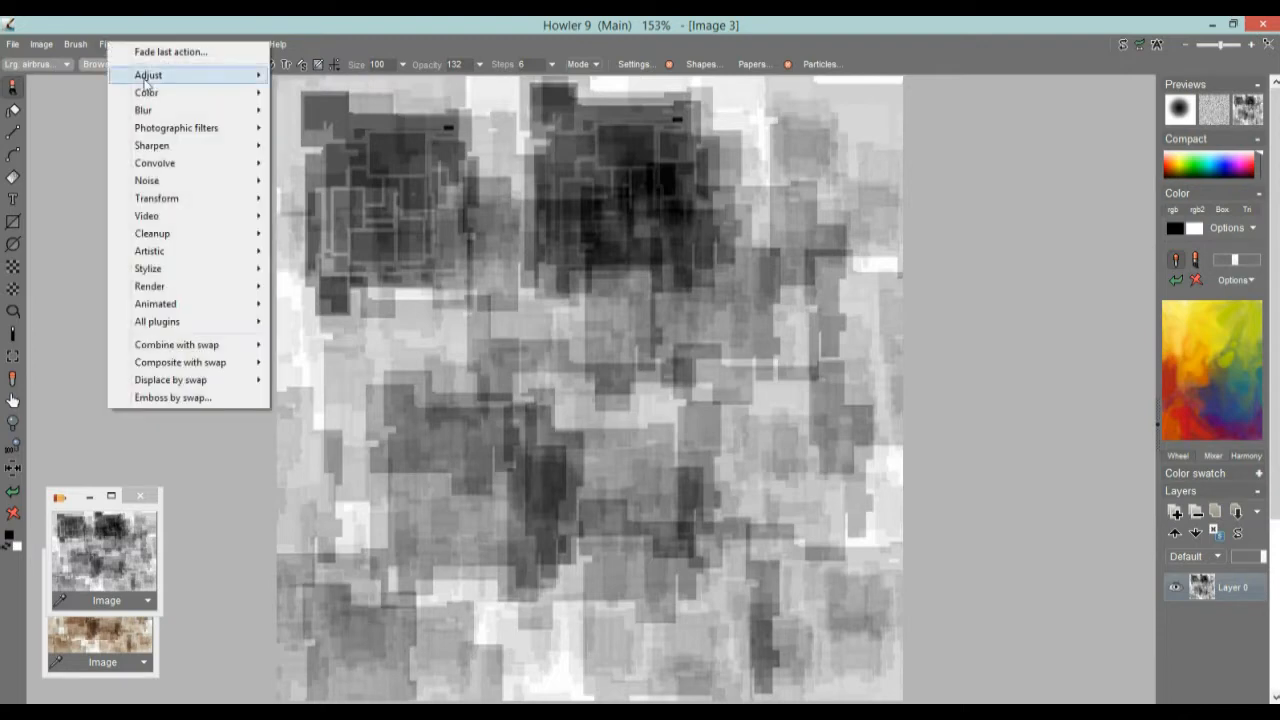
mouse_move(206, 166)
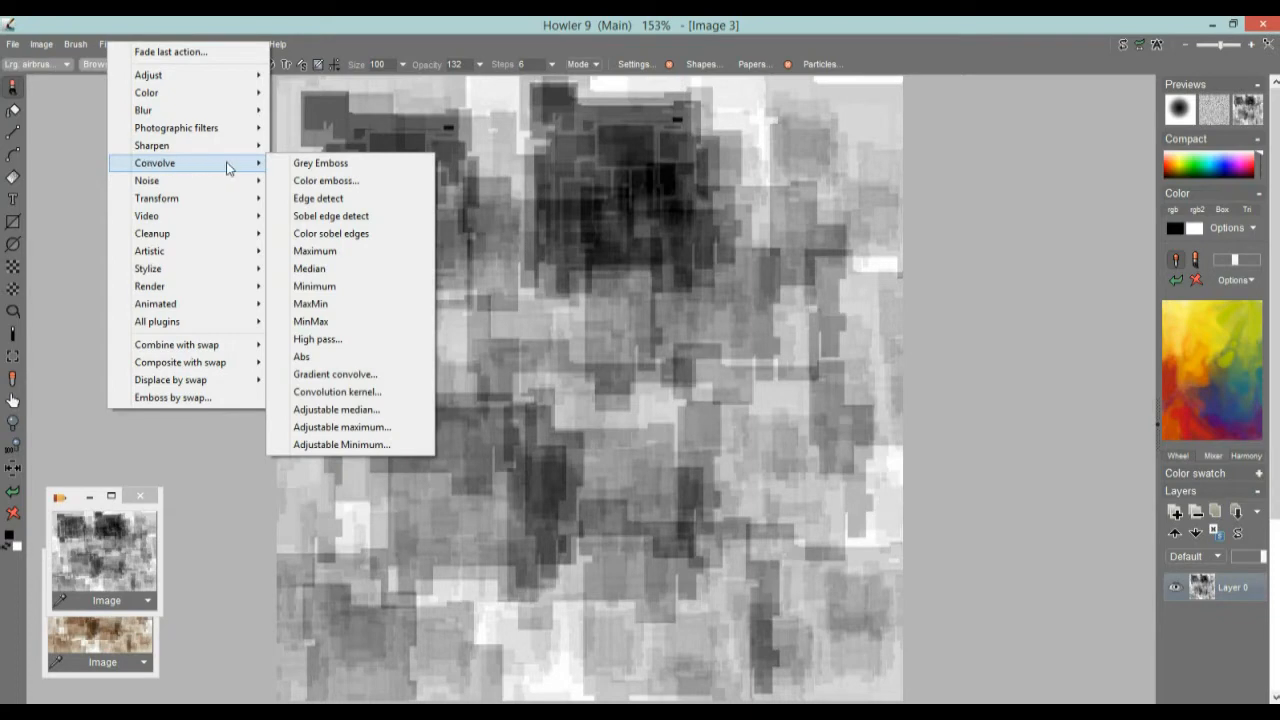
click(337, 187)
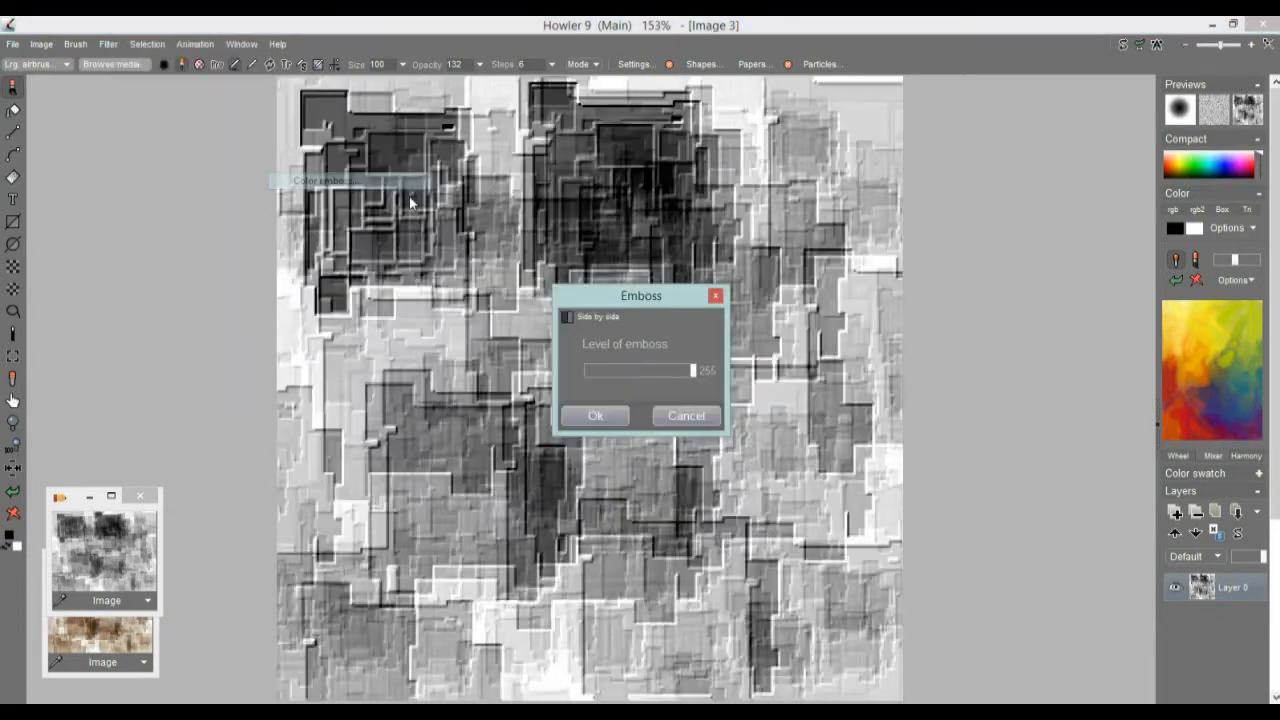
drag(657, 364, 703, 368)
drag(657, 298, 182, 262)
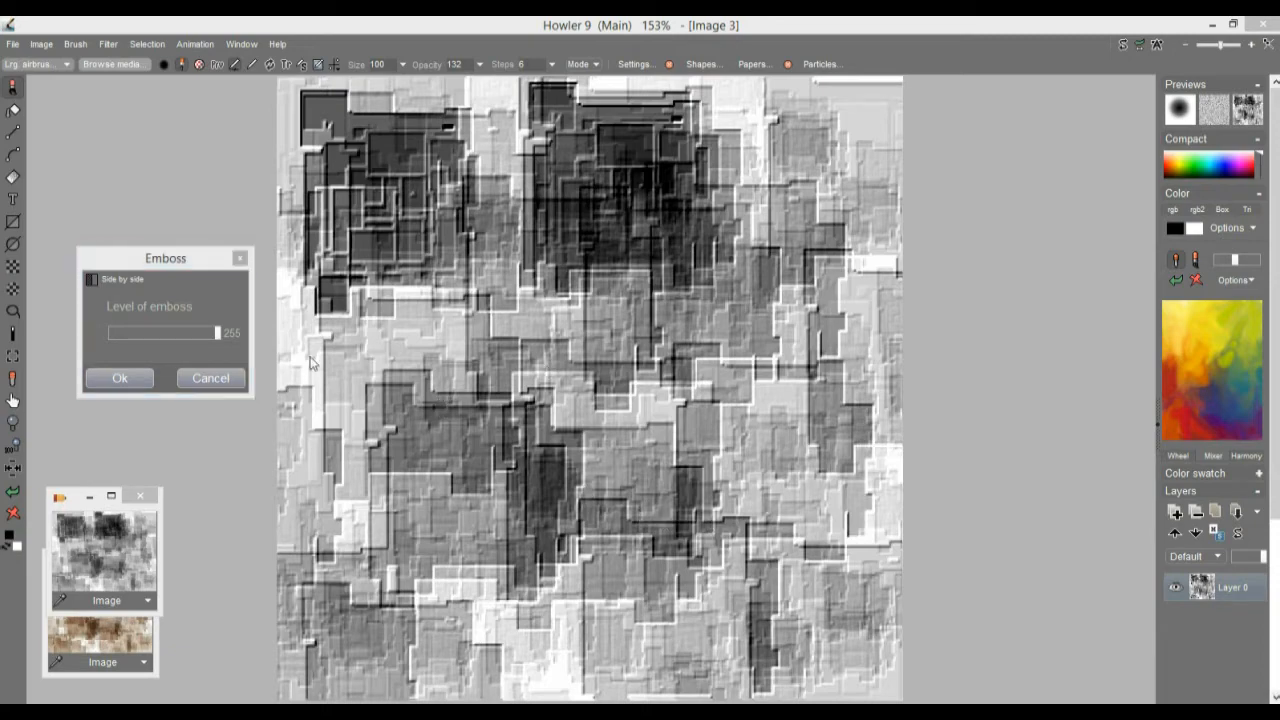
click(126, 375)
scroll(443, 377, up, 2)
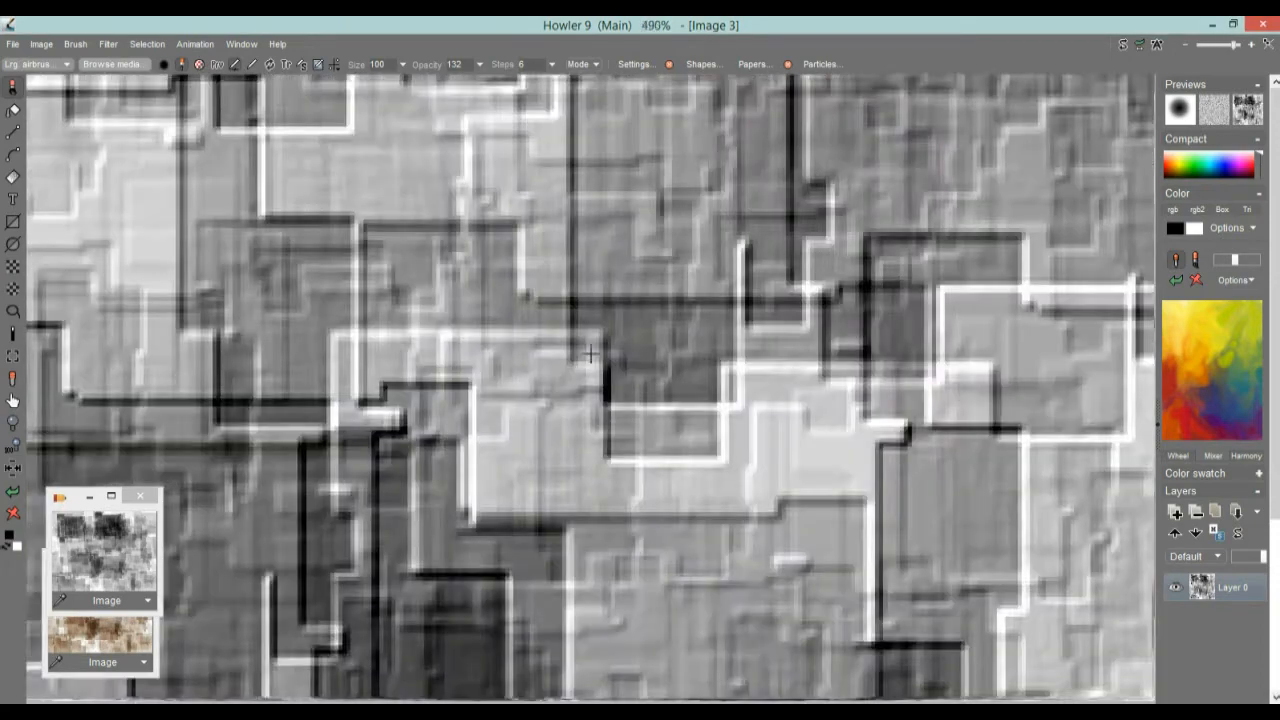
scroll(443, 377, down, 2)
scroll(430, 366, up, 1)
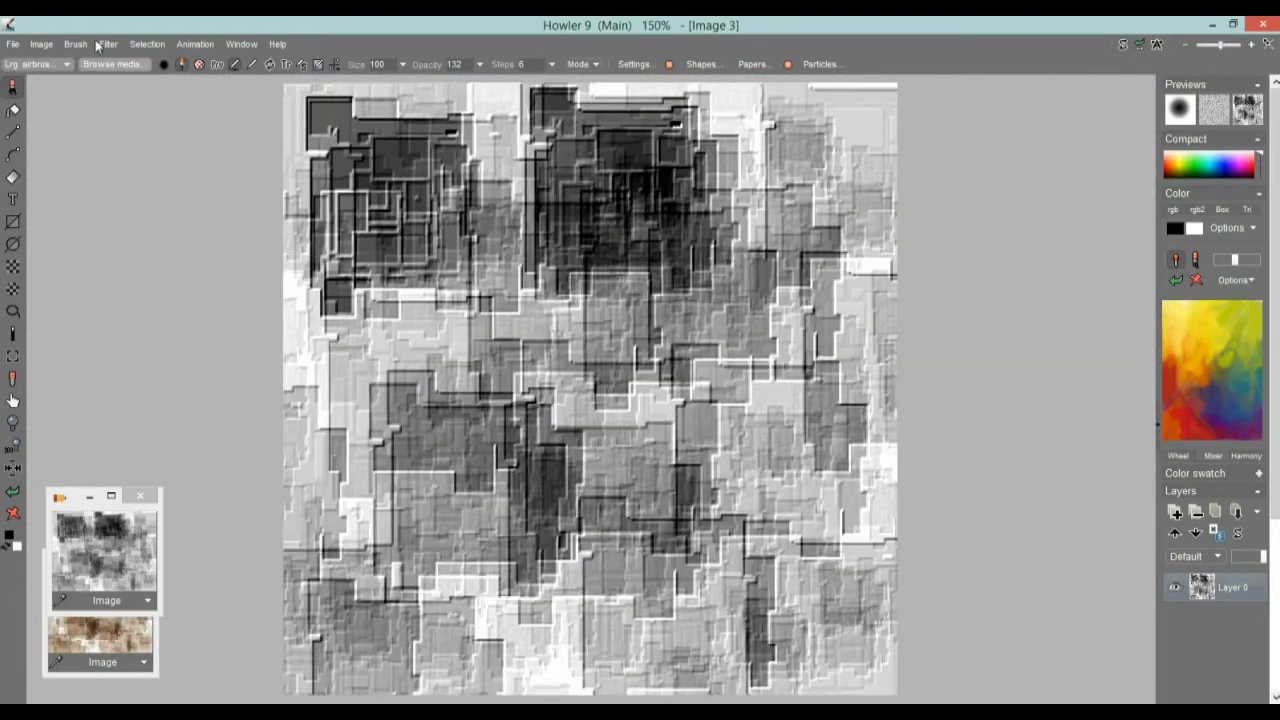
- Store a copy of the embossed image and create an 88-frame animation initialized from the current frame
click(46, 44)
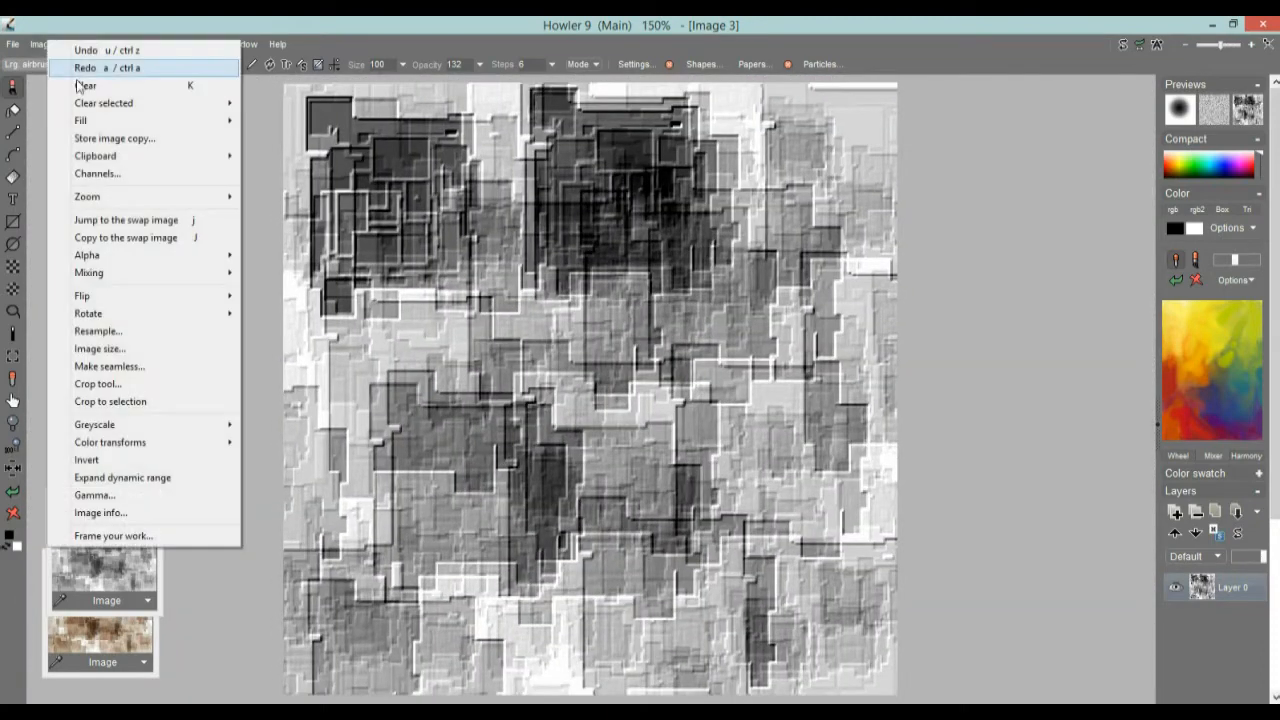
click(128, 139)
click(196, 44)
click(226, 52)
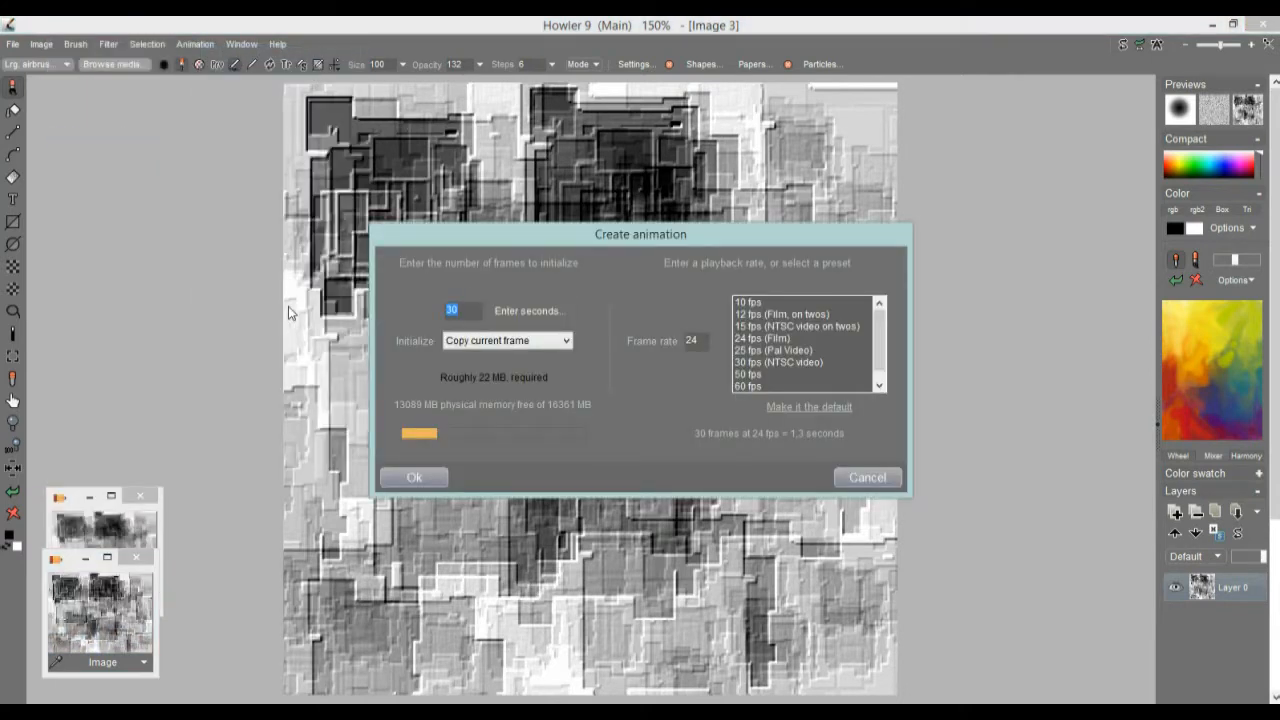
click(416, 477)
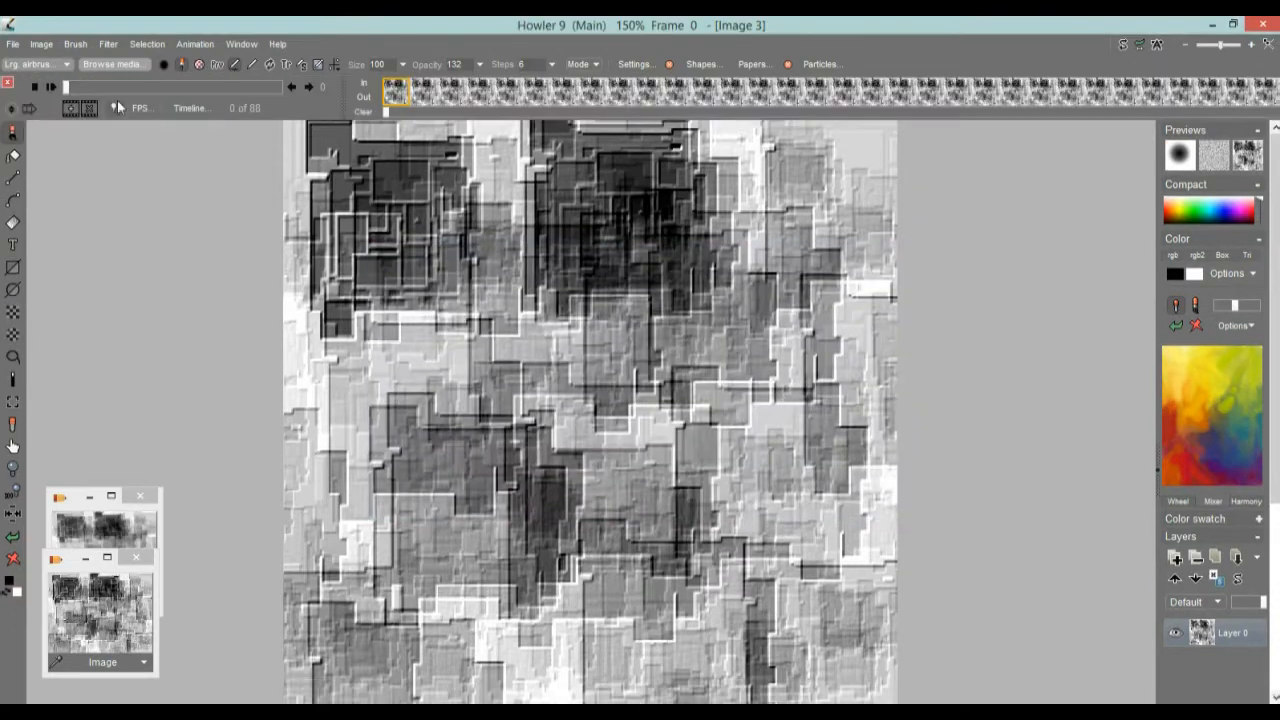
- Apply the animated Tunnel filter to the embossed texture, keeping the default x and y shift
click(109, 46)
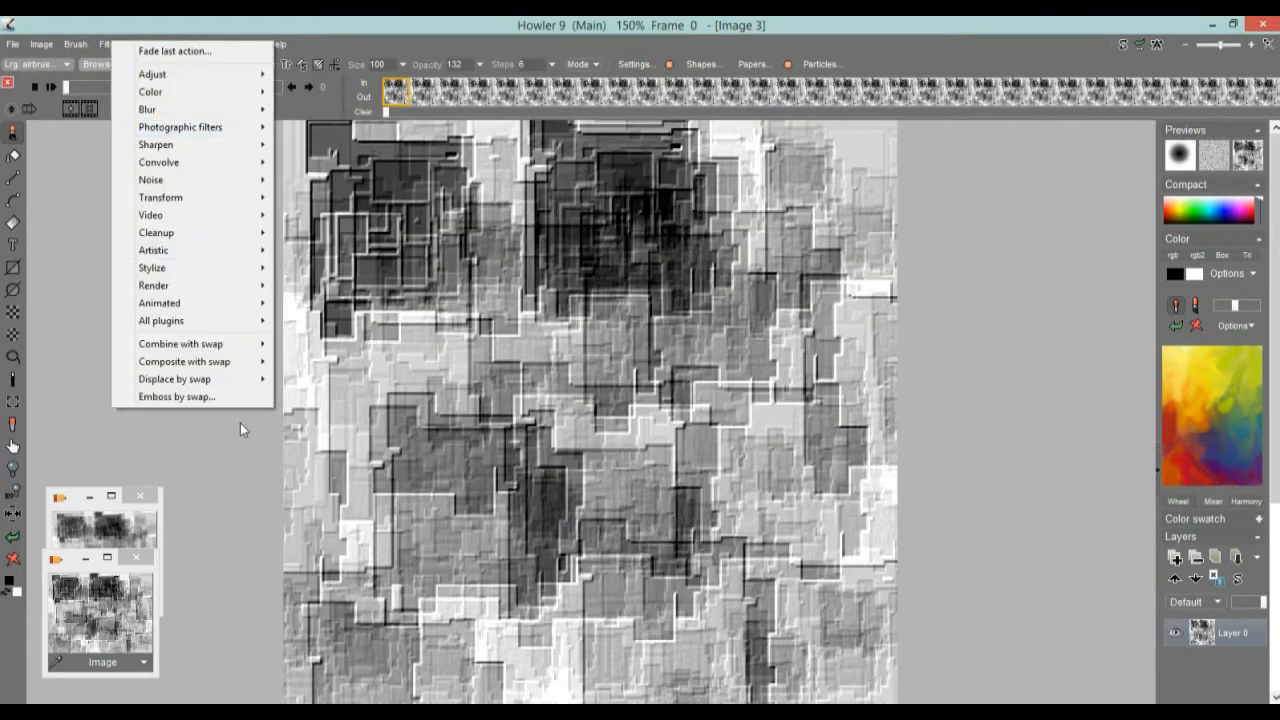
mouse_move(205, 303)
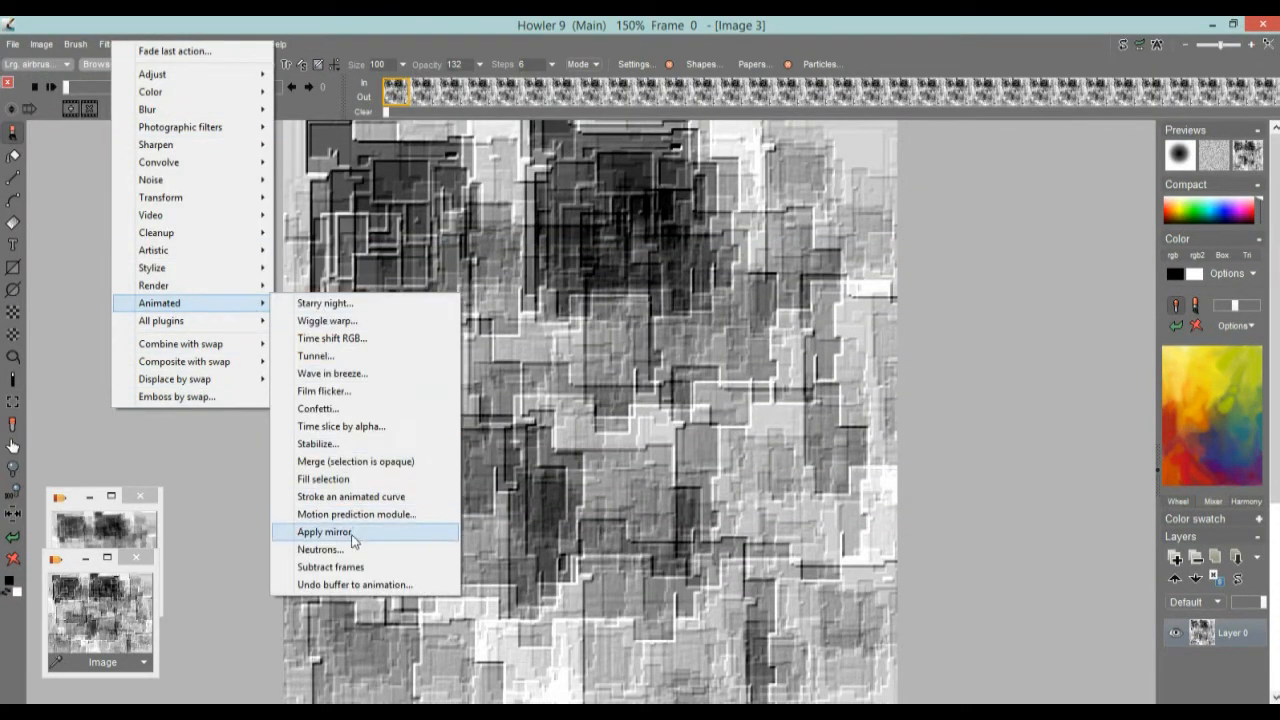
click(316, 356)
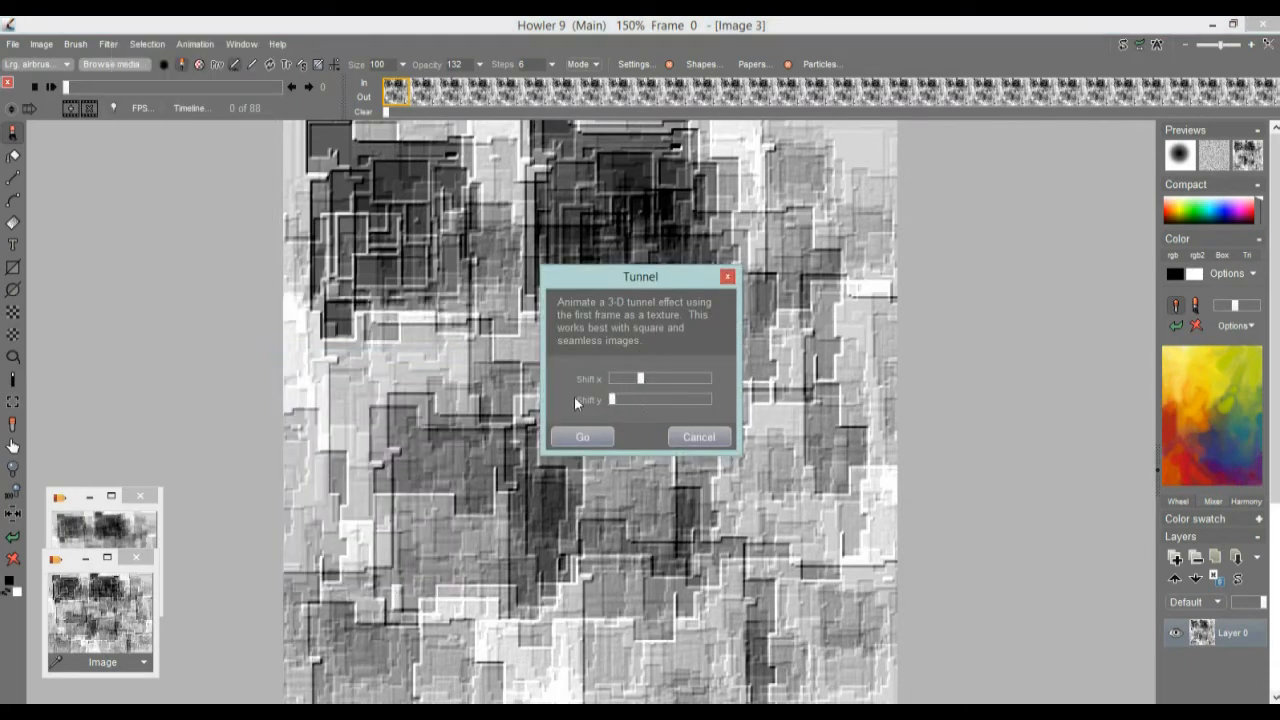
click(588, 440)
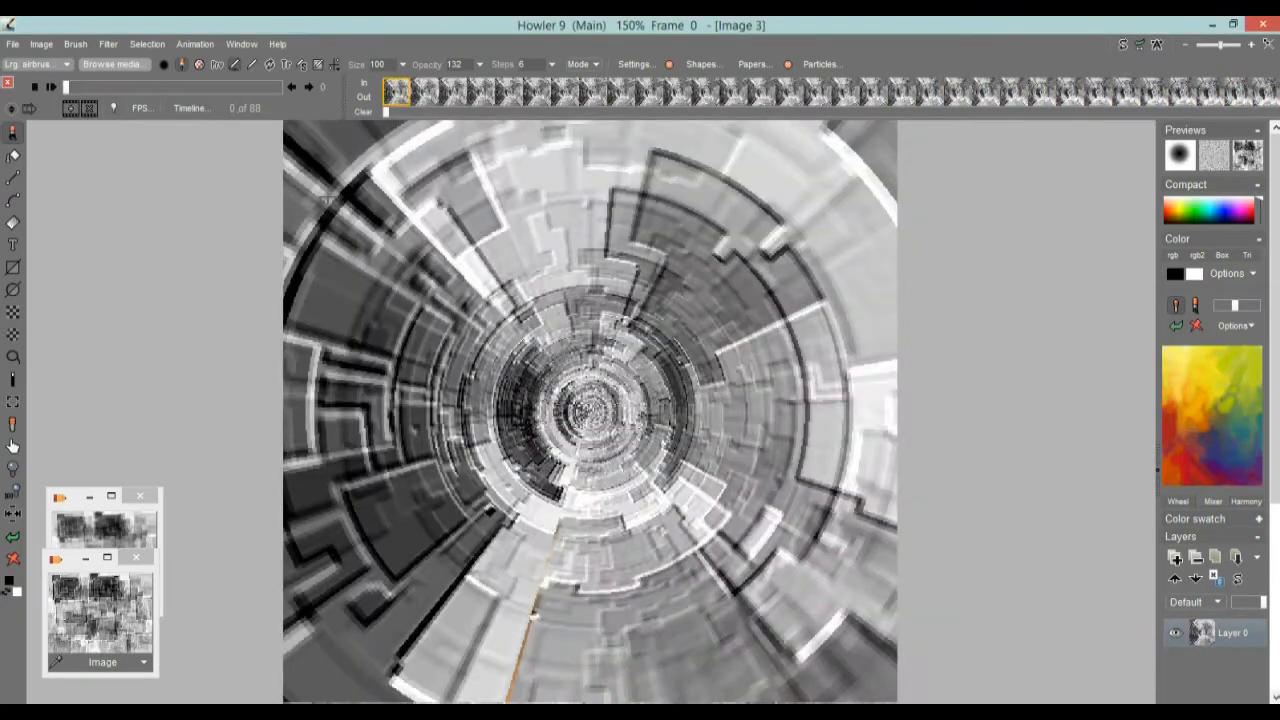
- Play back the tunnel animation, view it at 100% and stop on frame 5
click(52, 87)
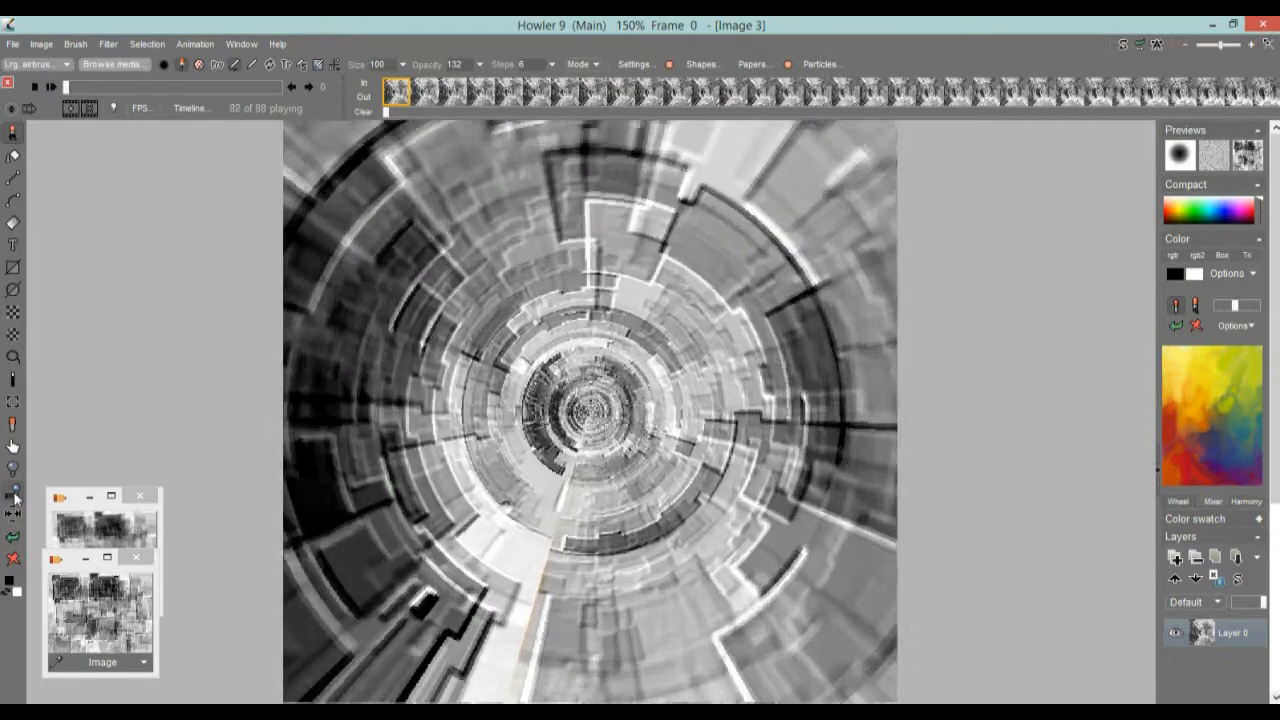
click(14, 492)
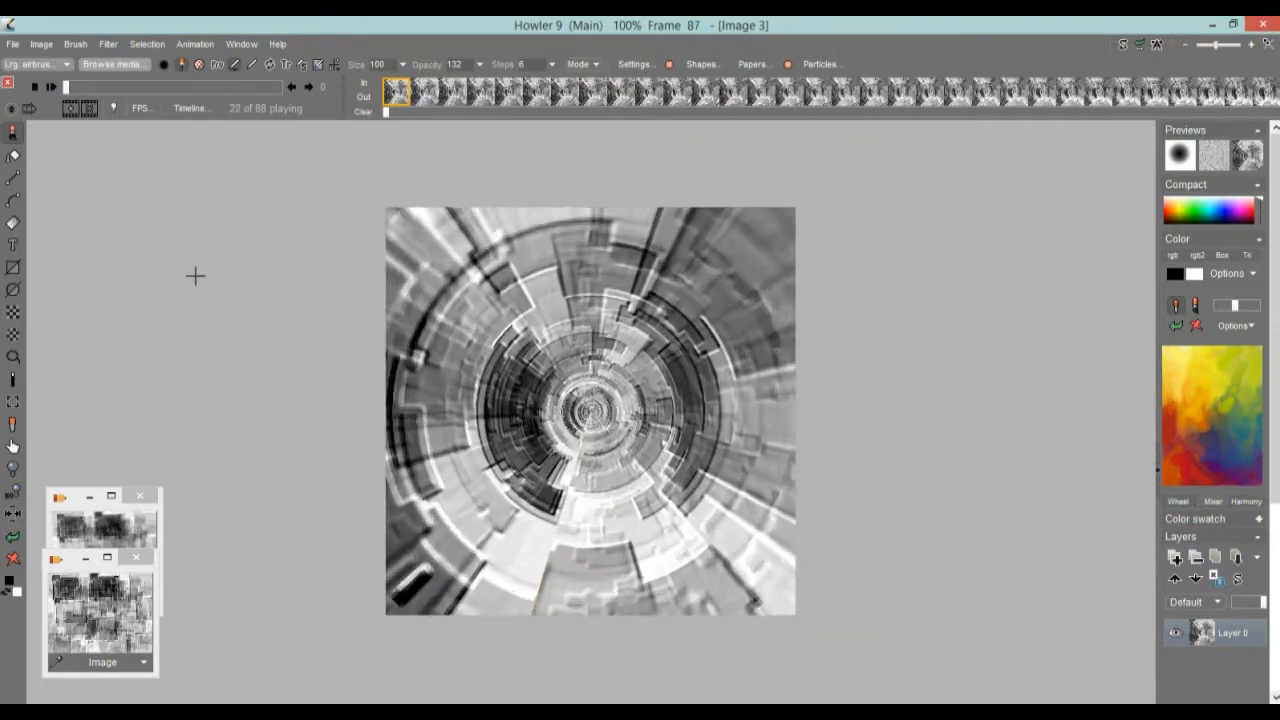
mouse_move(72, 88)
mouse_down()
mouse_move(106, 87)
mouse_move(78, 88)
mouse_up()
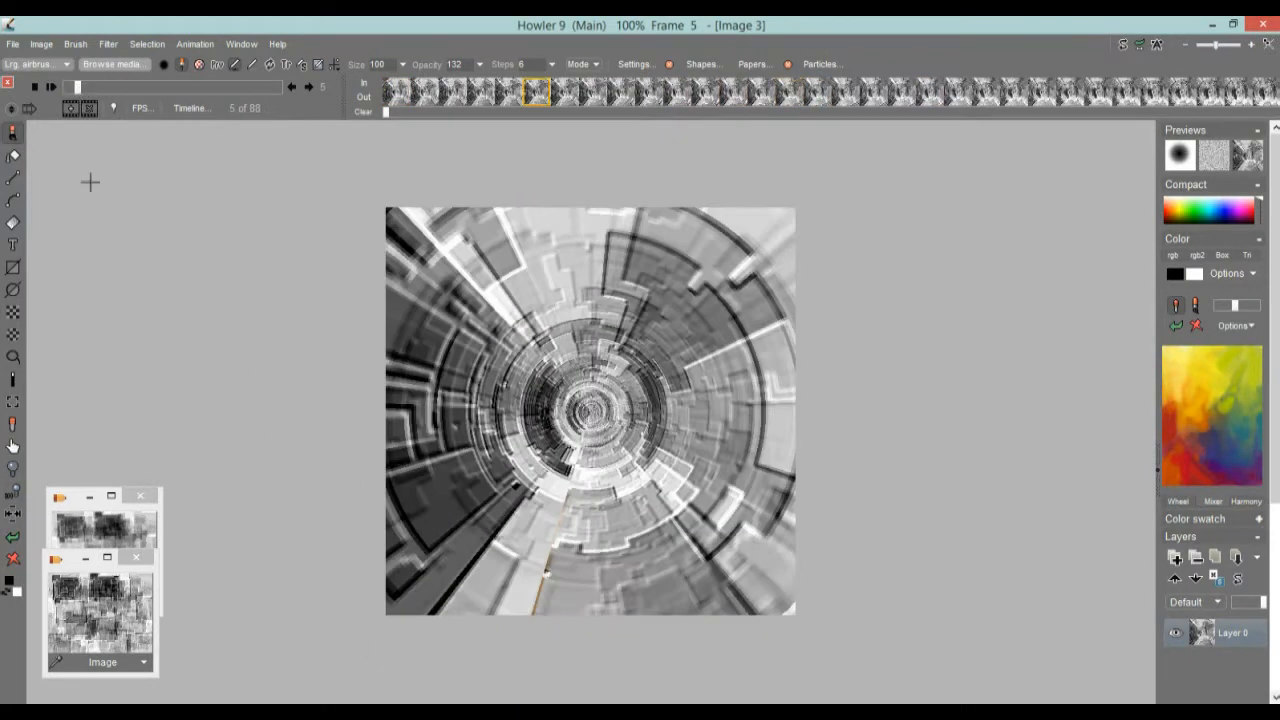
- Compare the stored greyscale and embossed copies in frame 5, leaving the greyscale pattern loaded
click(105, 537)
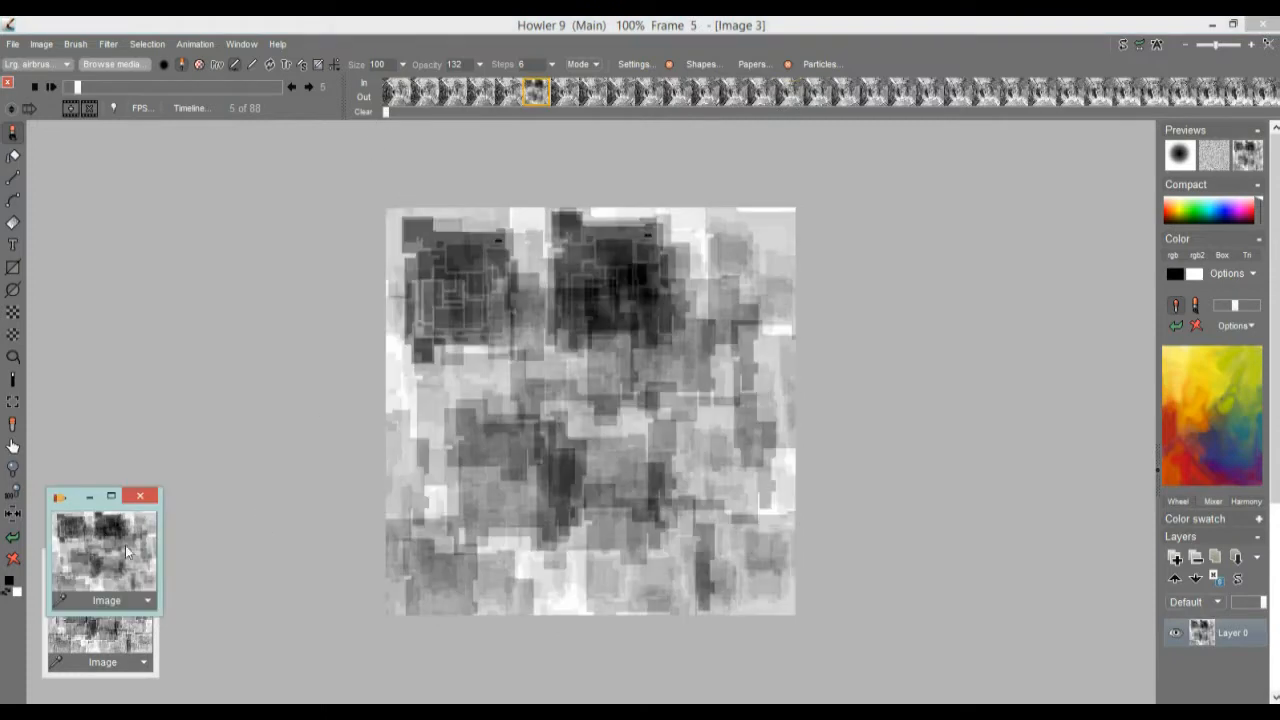
click(110, 643)
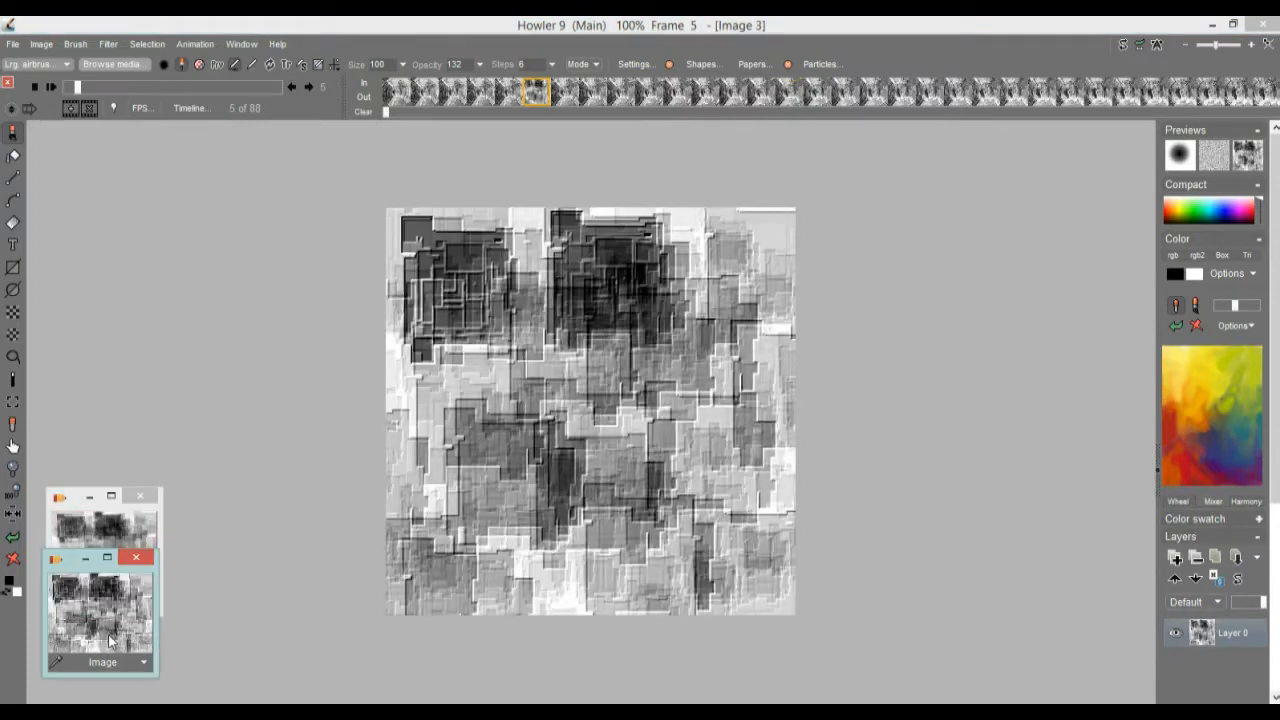
click(94, 522)
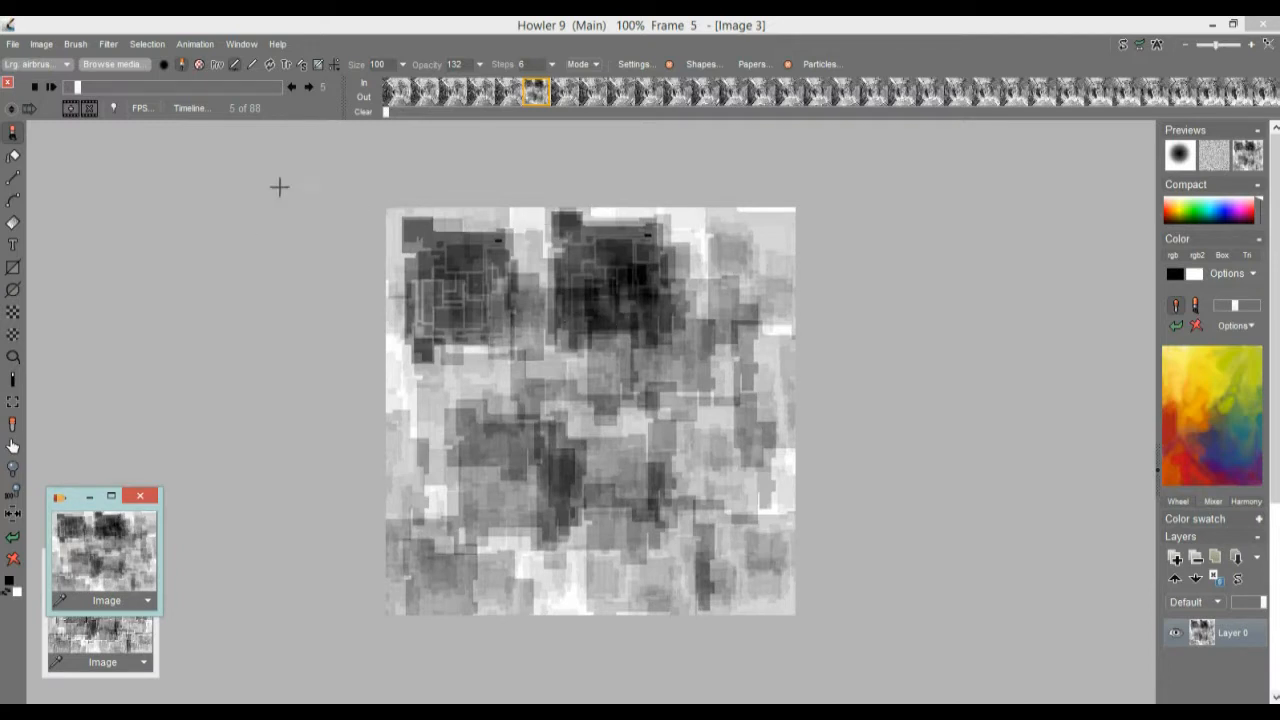
click(109, 45)
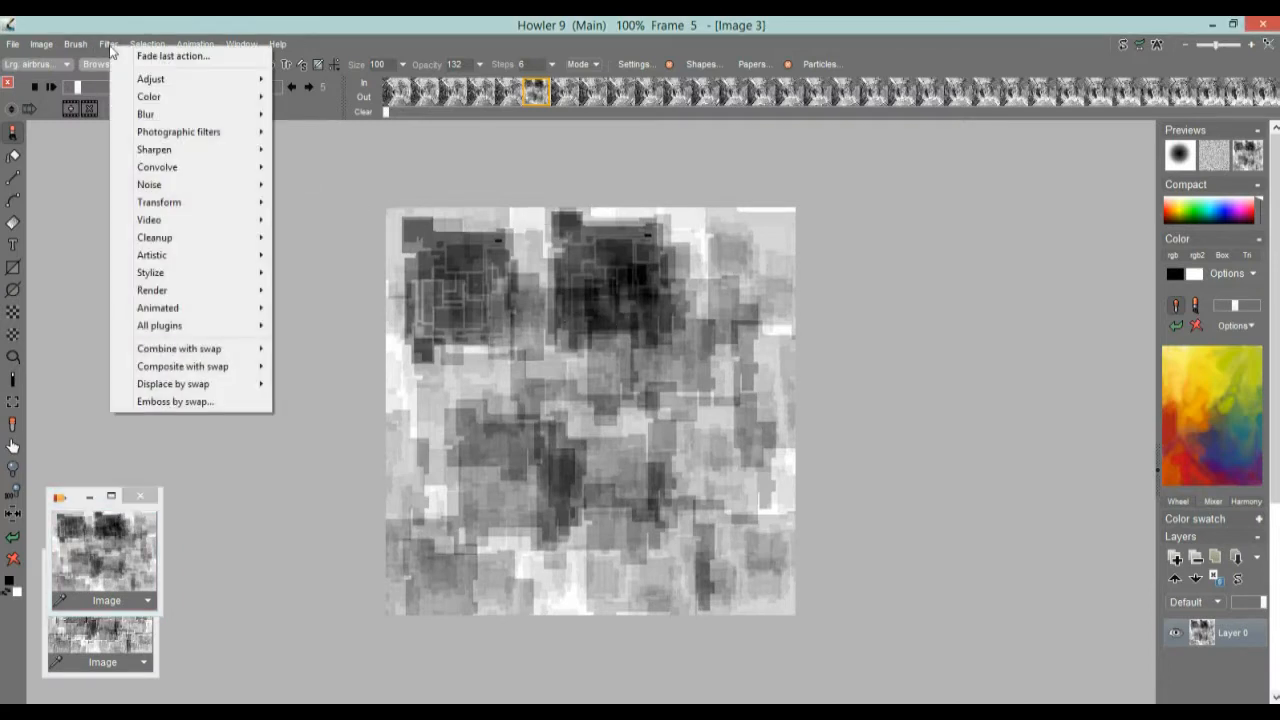
mouse_move(227, 271)
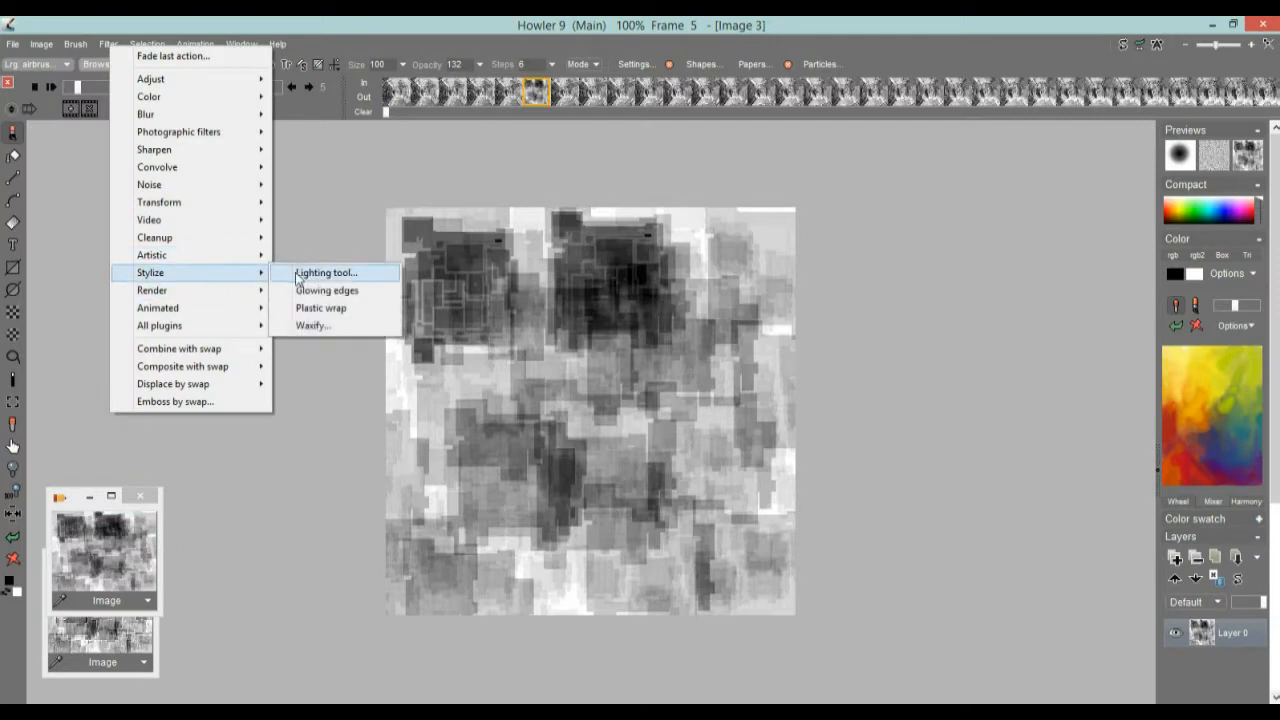
click(350, 177)
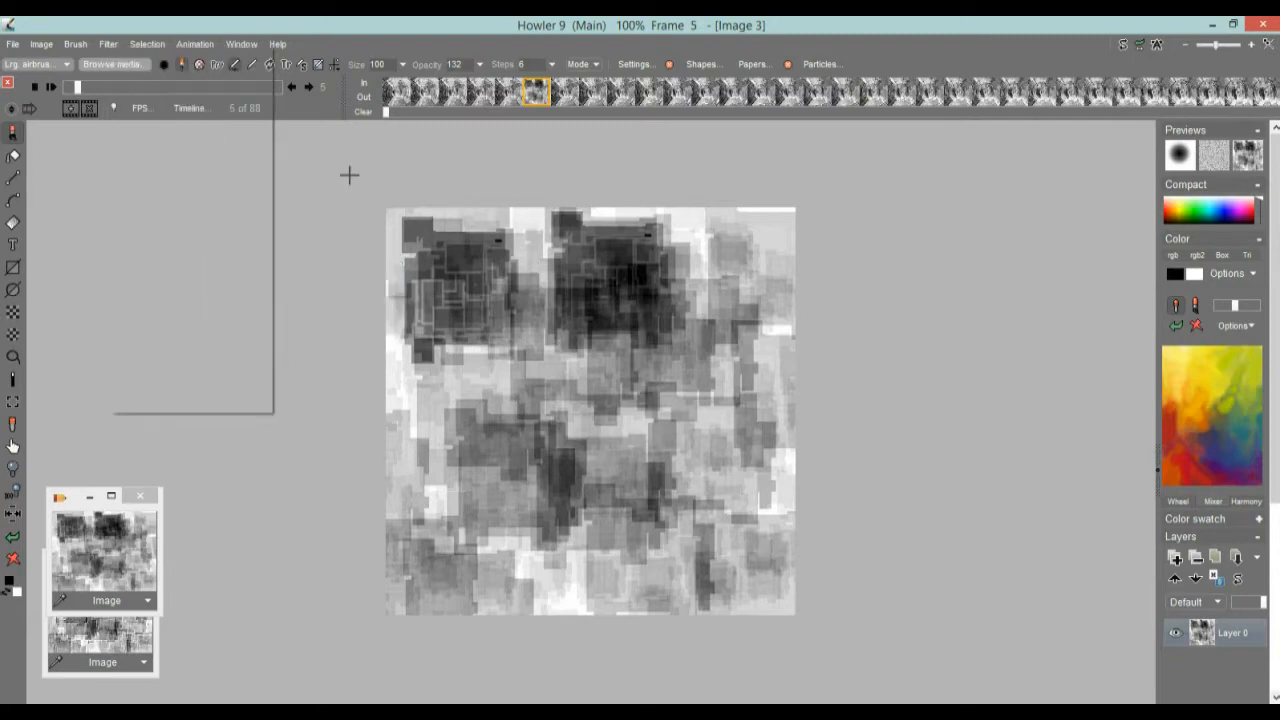
- Start the Lighting tool on the greyscale pattern and place the light slightly left of and above the pattern's centre
drag(385, 325, 631, 329)
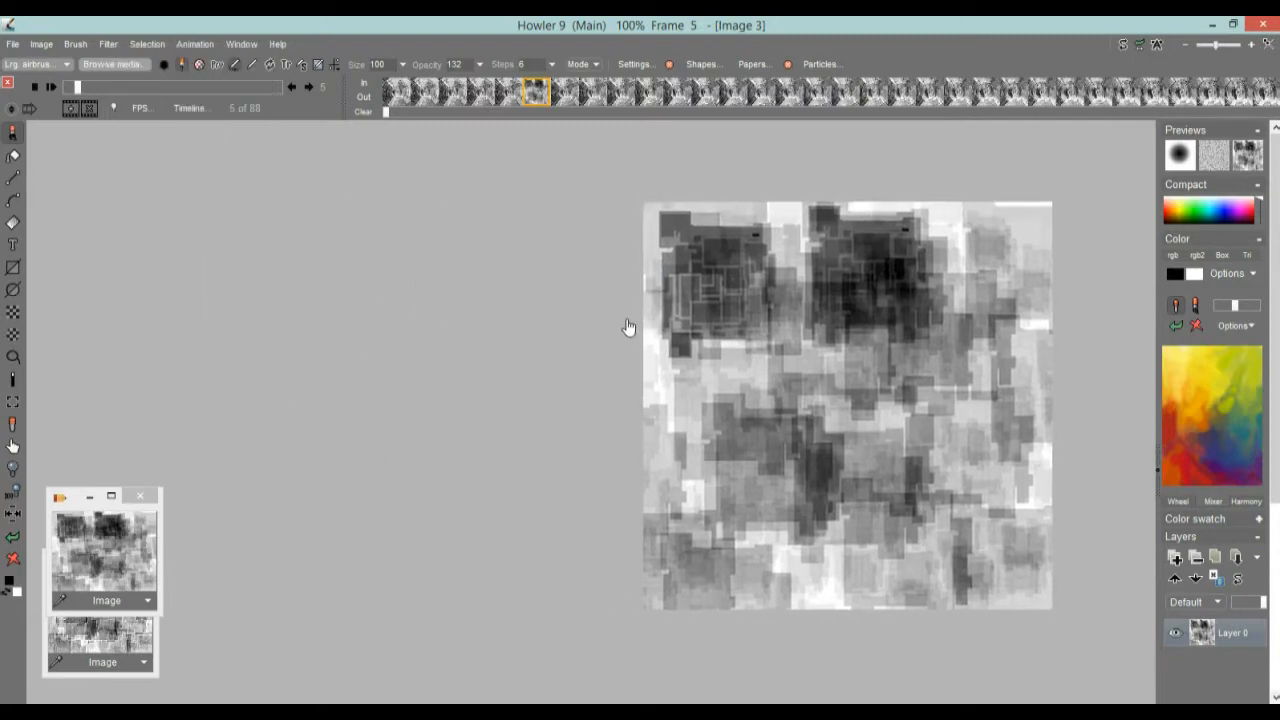
drag(640, 349, 686, 371)
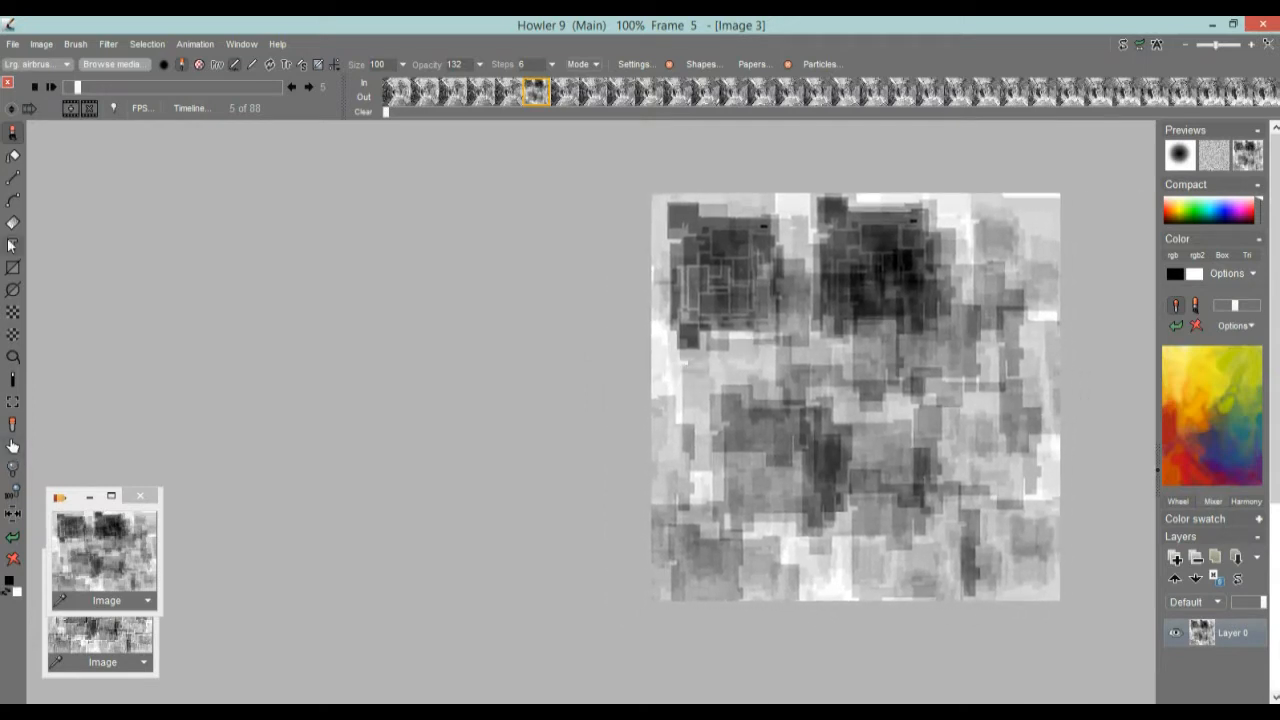
click(117, 44)
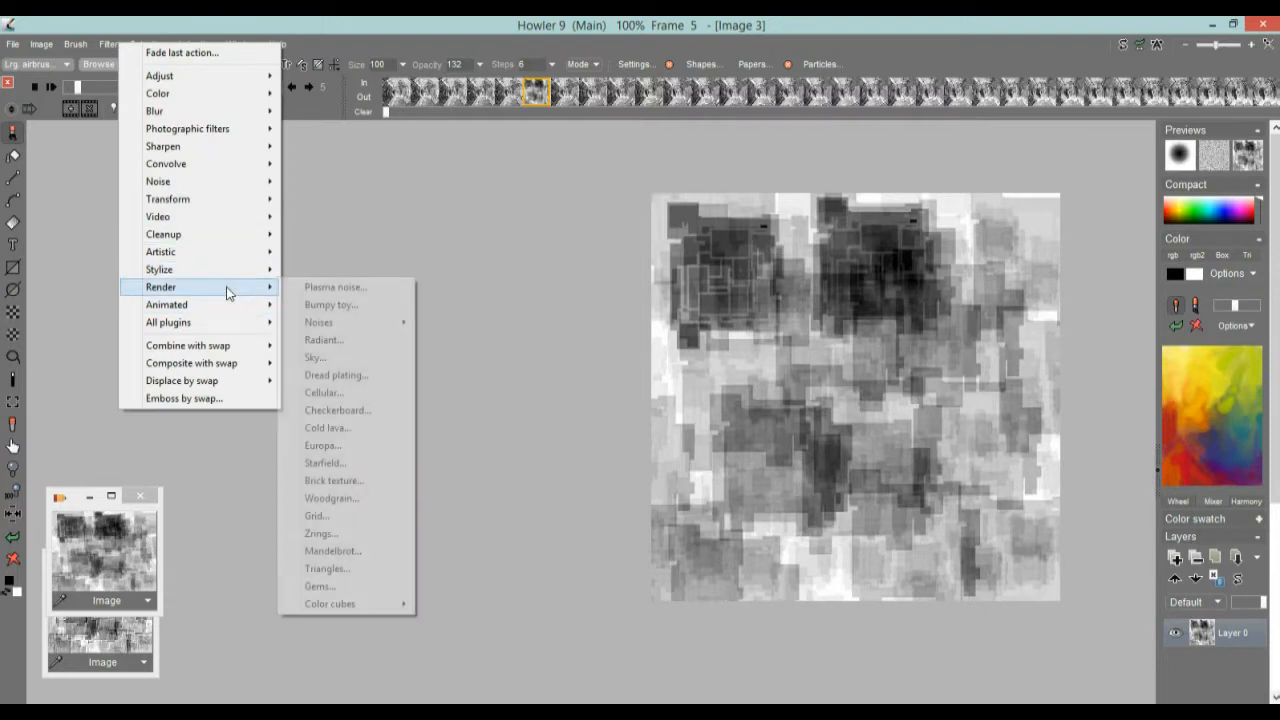
mouse_move(211, 258)
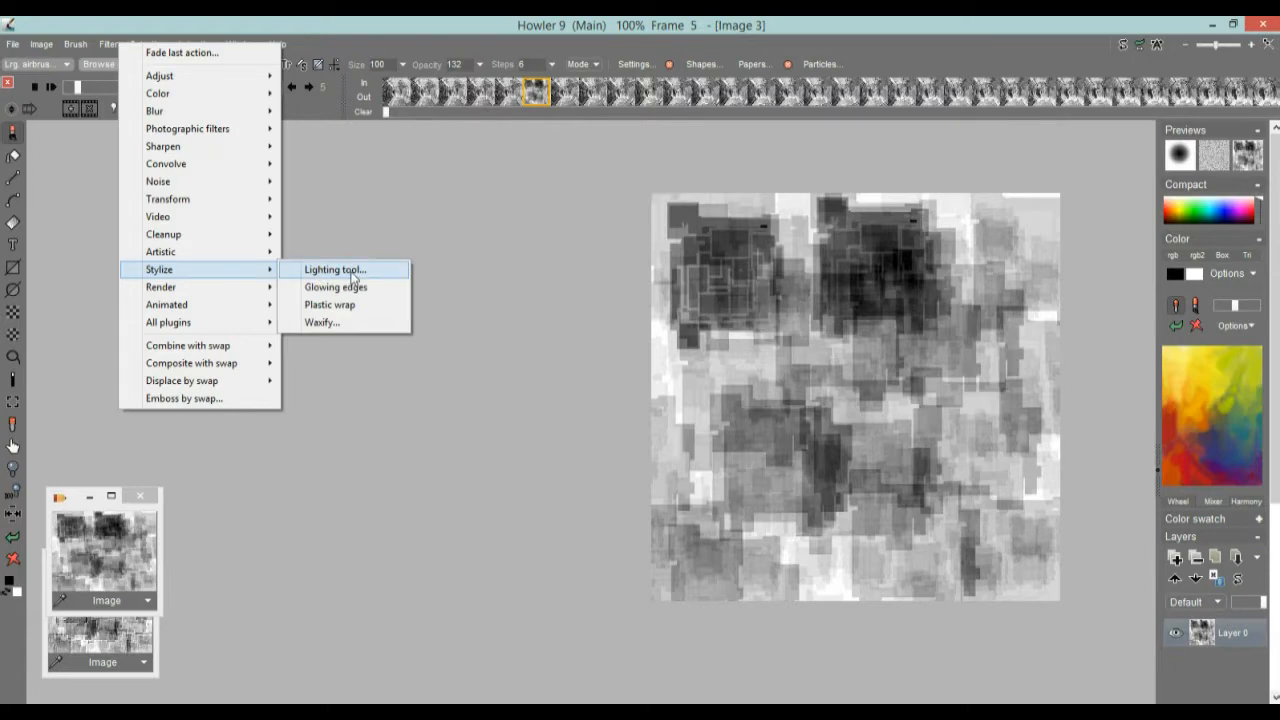
click(354, 276)
drag(494, 222, 309, 192)
mouse_move(258, 318)
mouse_down()
mouse_move(200, 278)
mouse_move(226, 298)
mouse_up()
- Increase the lighting's texture height and move the light close to the pattern's upper-left corner
mouse_move(495, 272)
mouse_down()
mouse_move(482, 280)
mouse_move(526, 275)
mouse_move(480, 287)
mouse_up()
mouse_move(478, 282)
mouse_down()
mouse_move(545, 251)
mouse_move(494, 273)
mouse_up()
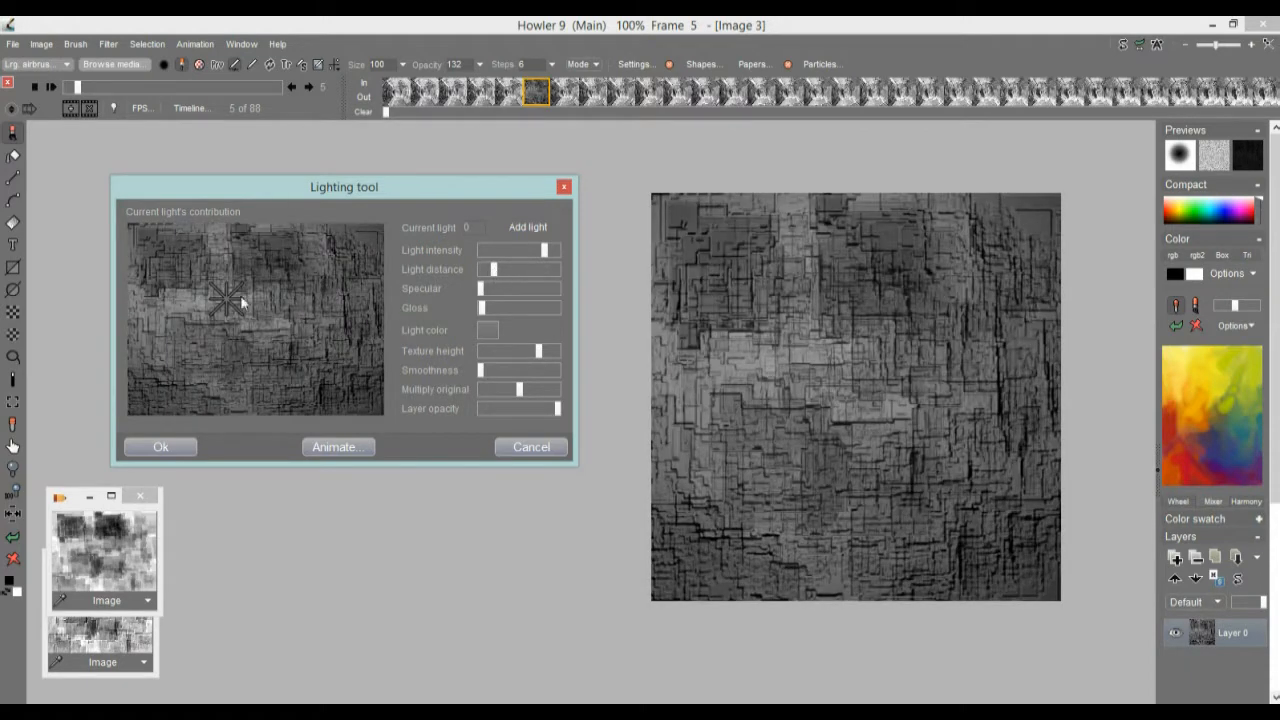
mouse_move(188, 284)
mouse_down()
mouse_move(169, 251)
mouse_move(330, 212)
mouse_move(258, 207)
mouse_move(142, 237)
mouse_move(292, 214)
mouse_move(324, 290)
mouse_move(374, 197)
mouse_move(237, 219)
mouse_move(153, 250)
mouse_move(214, 286)
mouse_move(347, 314)
mouse_move(471, 437)
mouse_move(163, 240)
mouse_move(217, 278)
mouse_move(192, 284)
mouse_move(175, 270)
mouse_move(197, 270)
mouse_up()
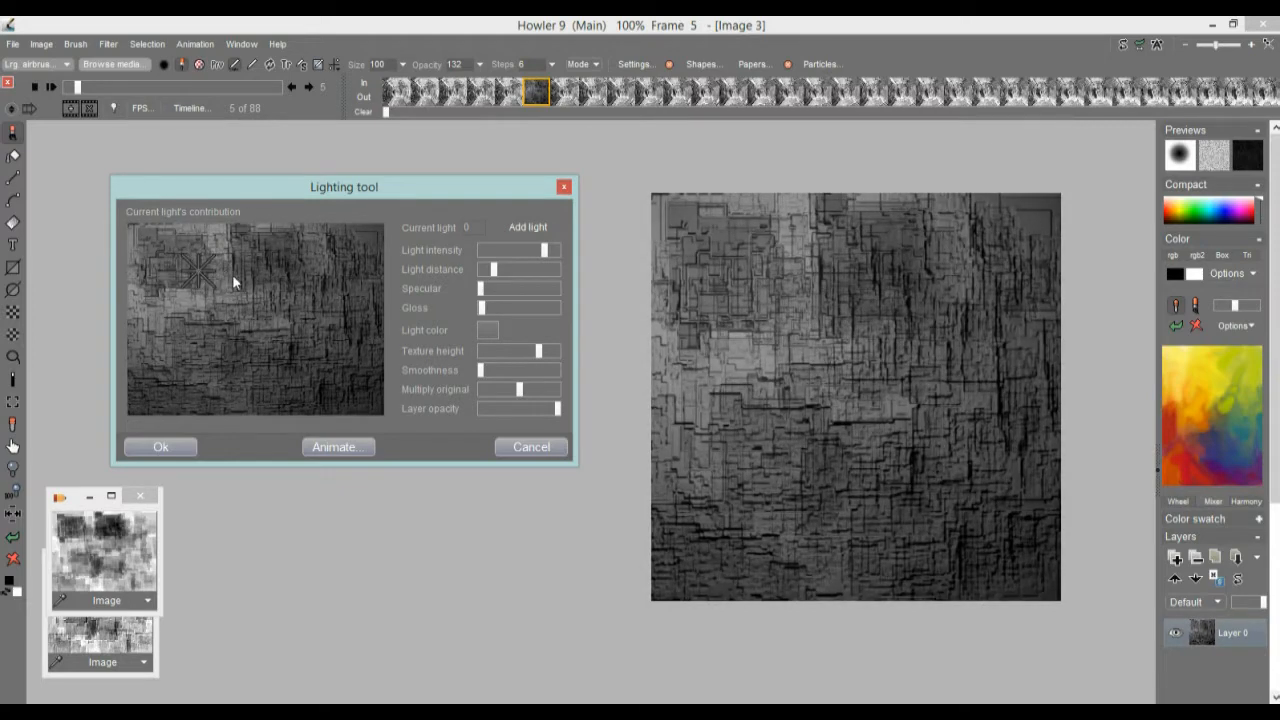
mouse_move(546, 360)
mouse_down()
mouse_move(562, 358)
mouse_move(505, 358)
mouse_move(565, 357)
mouse_move(530, 358)
mouse_move(550, 353)
mouse_up()
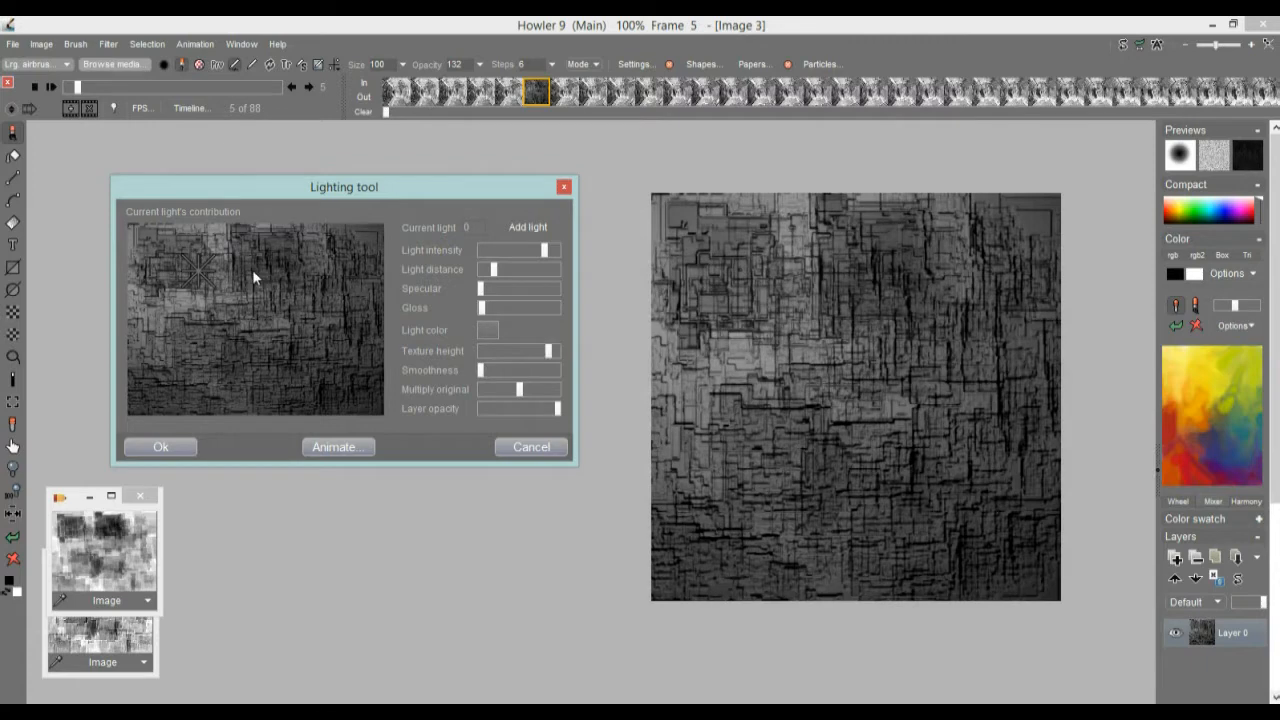
mouse_move(190, 265)
mouse_down()
mouse_move(180, 232)
mouse_move(166, 248)
mouse_up()
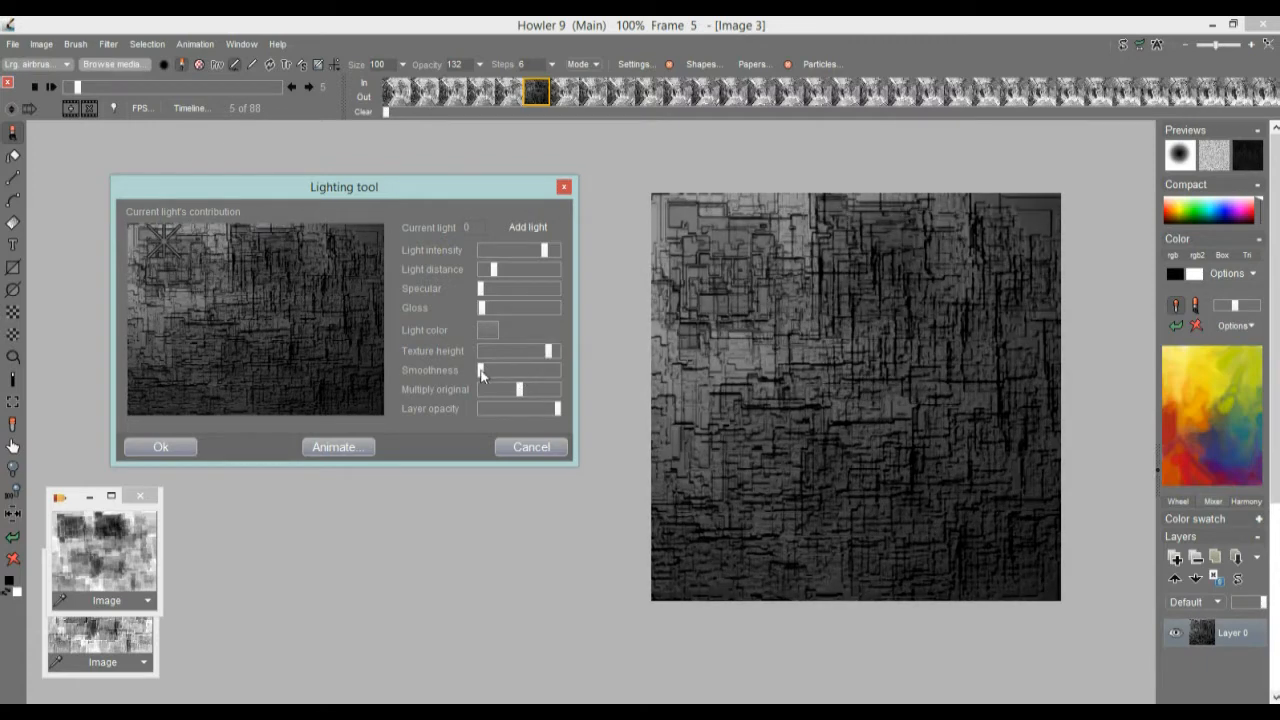
- Try the Multiply original setting at its minimum and maximum, then settle it slightly below the middle of its range
drag(483, 371, 481, 406)
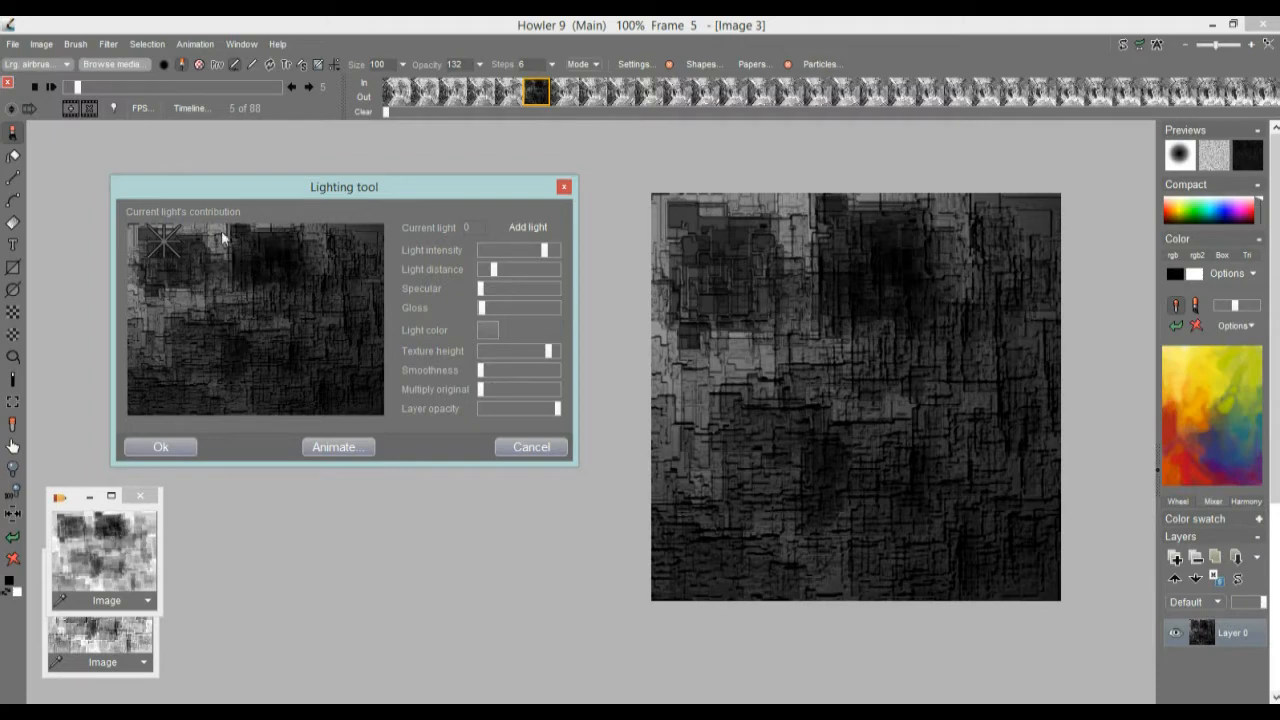
drag(488, 395, 567, 400)
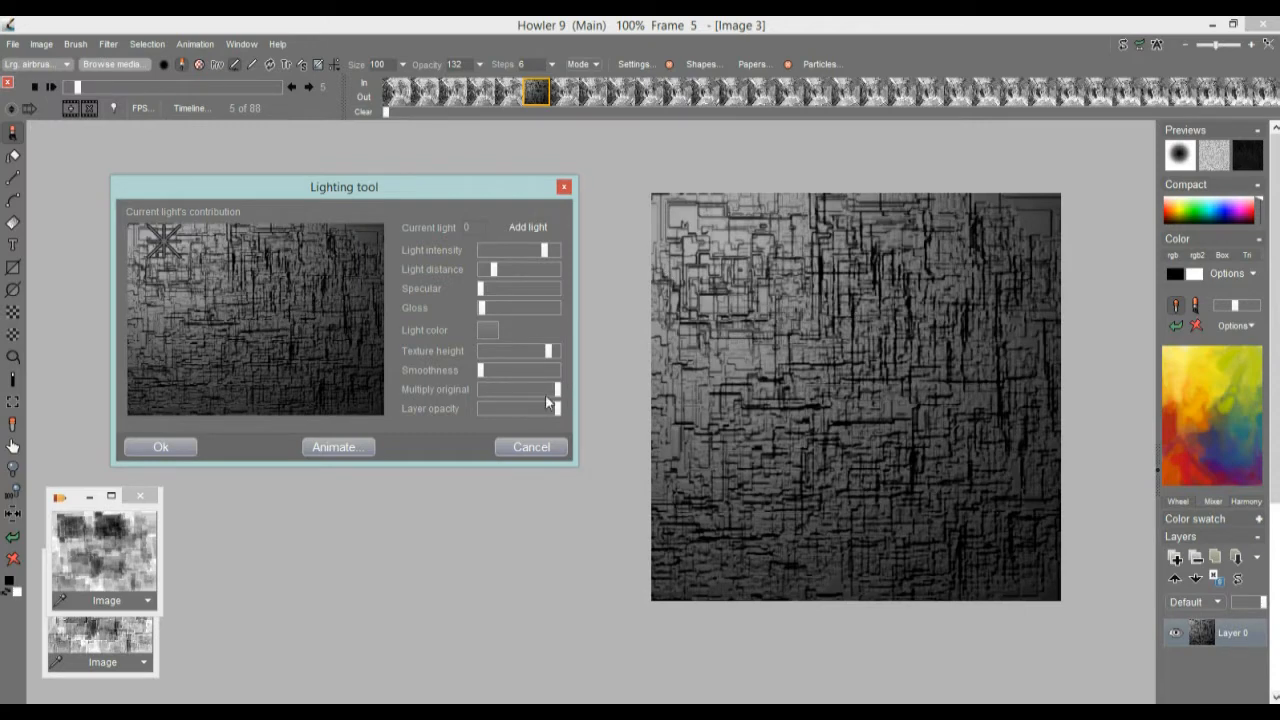
mouse_move(558, 392)
mouse_down()
mouse_move(510, 391)
mouse_move(564, 392)
mouse_up()
mouse_move(561, 393)
mouse_down()
mouse_move(535, 392)
mouse_move(561, 395)
mouse_up()
drag(560, 392, 540, 392)
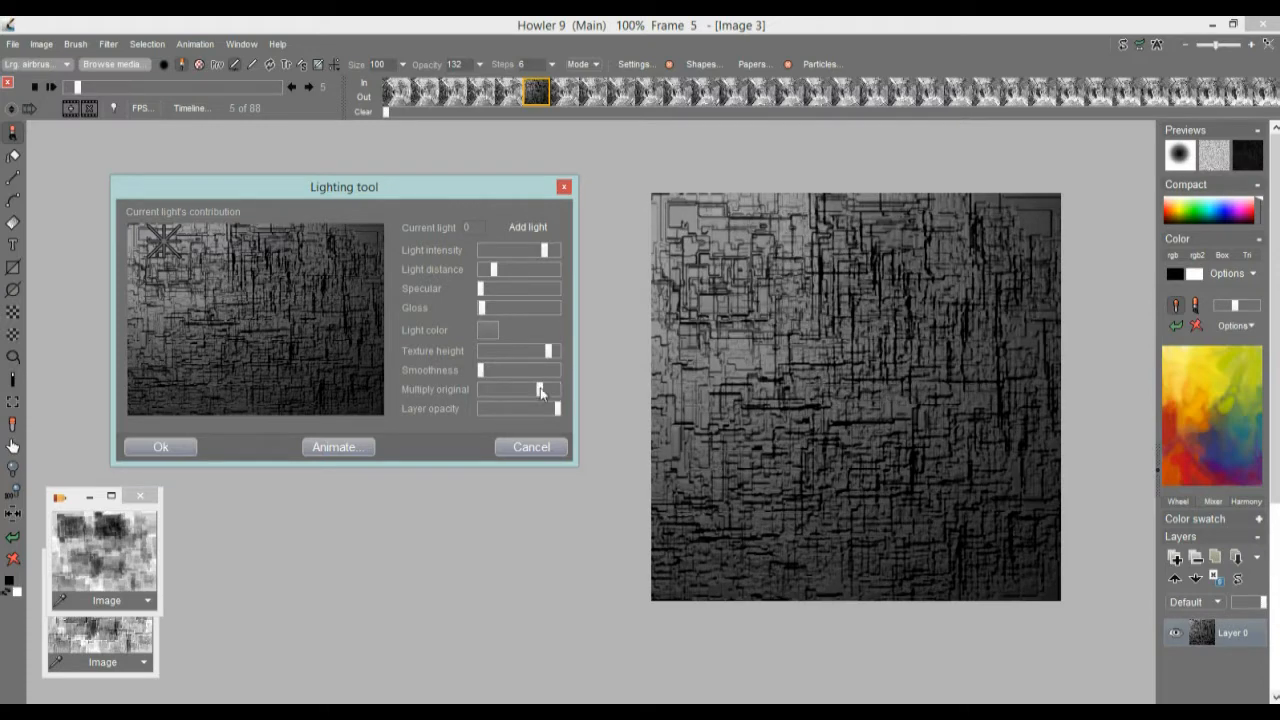
drag(543, 392, 508, 394)
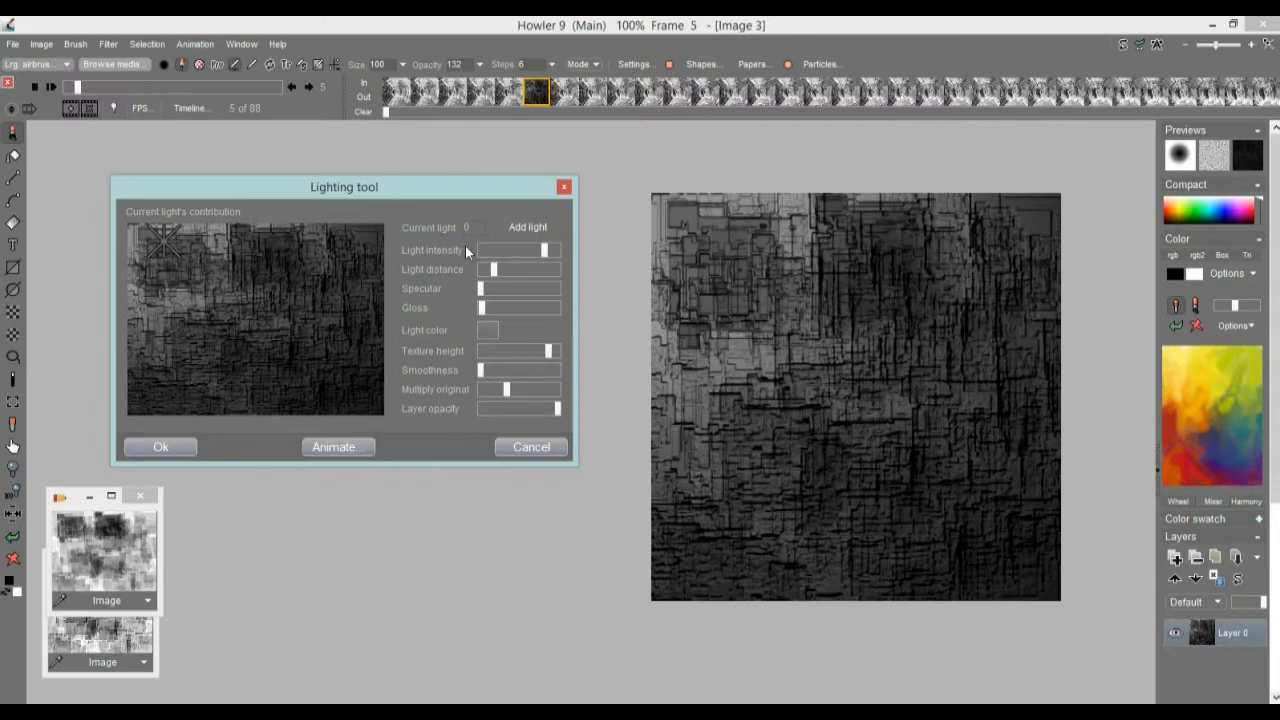
- Set the first light's colour to a muted orange and shift the light slightly towards the pattern's middle
drag(494, 271, 545, 255)
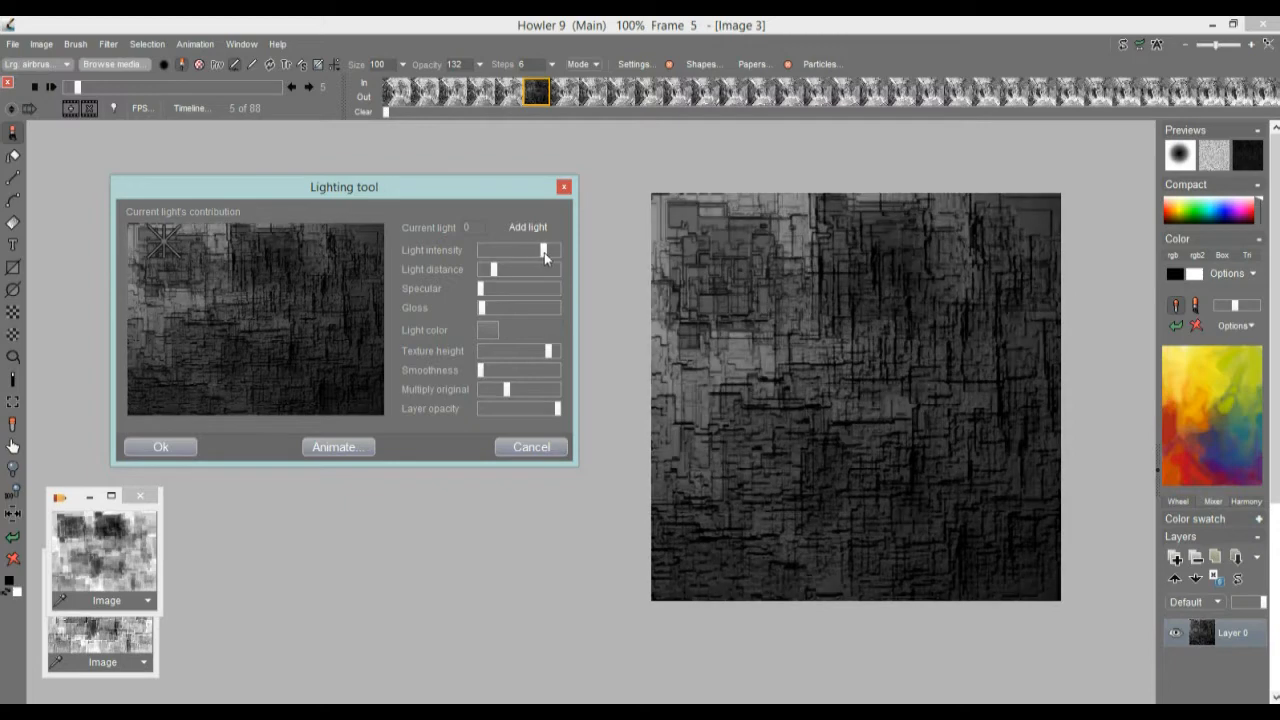
click(489, 331)
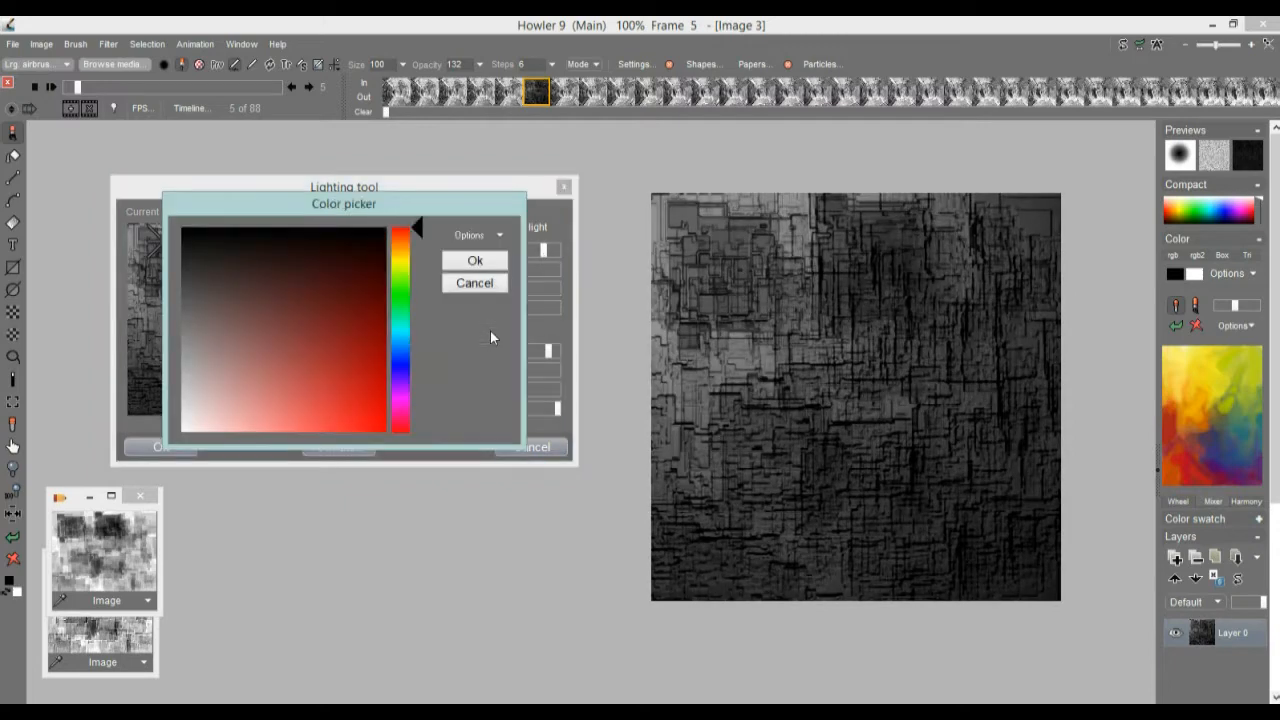
click(315, 387)
drag(405, 272, 405, 249)
drag(330, 343, 322, 377)
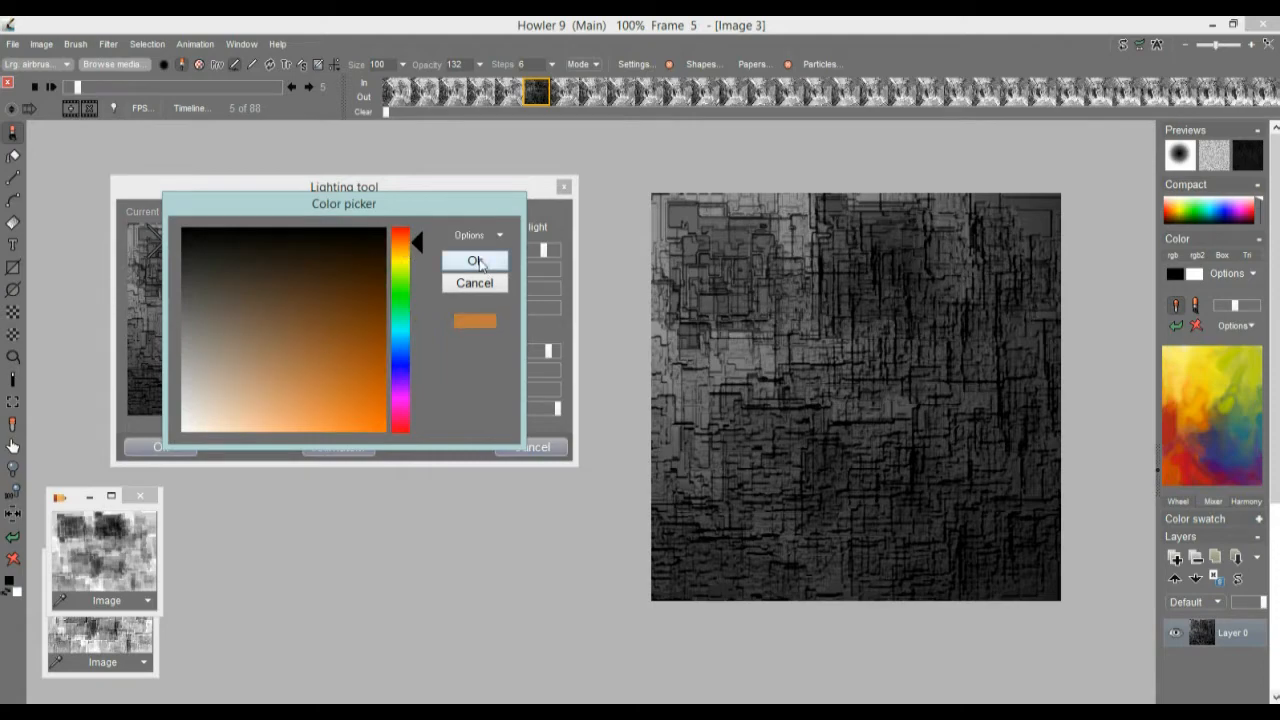
click(478, 261)
mouse_move(186, 262)
mouse_down()
mouse_move(370, 243)
mouse_move(251, 392)
mouse_move(378, 384)
mouse_move(300, 235)
mouse_move(362, 238)
mouse_move(163, 235)
mouse_move(189, 251)
mouse_up()
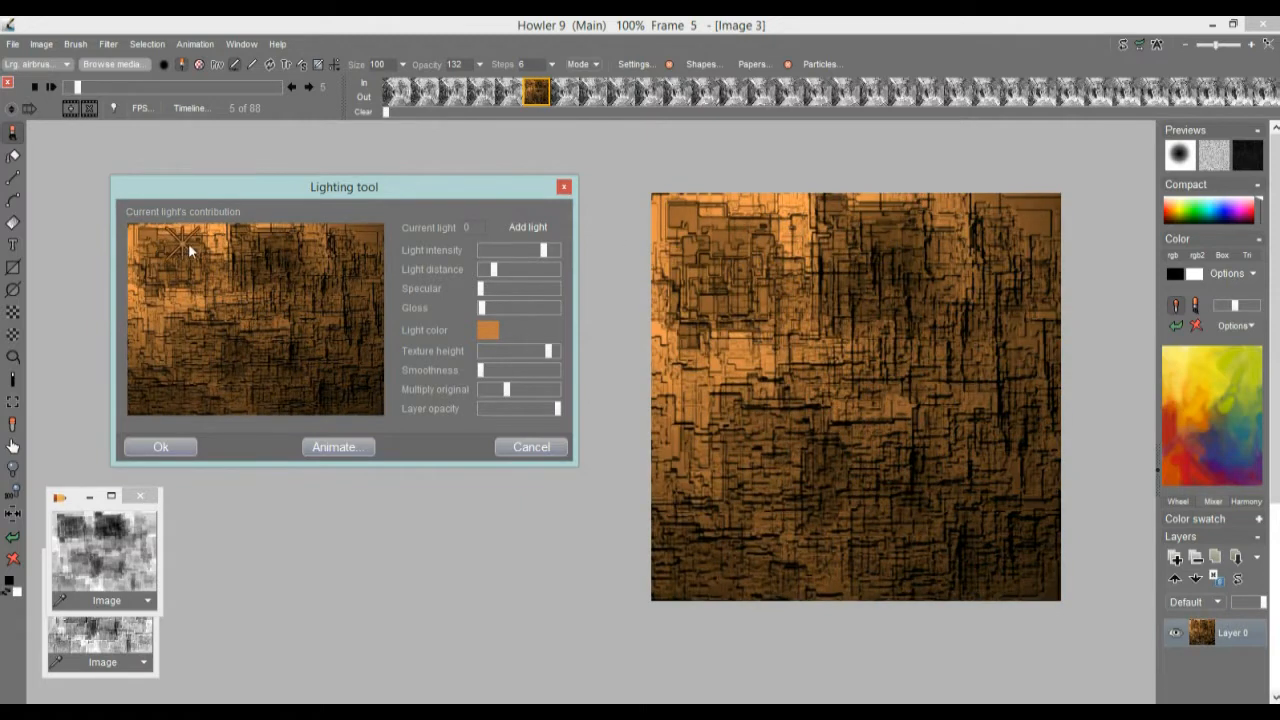
- Add a second light in dark teal blue and place it in the lower-right part of the pattern
click(527, 229)
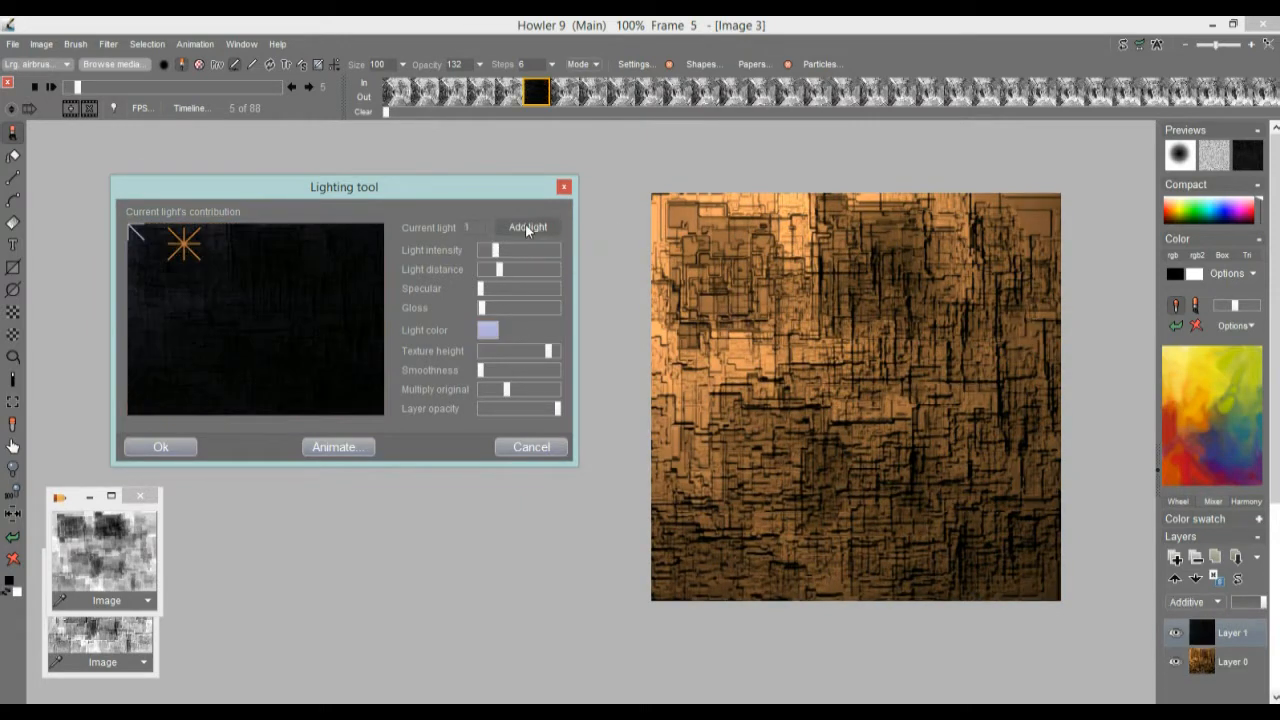
click(488, 331)
click(326, 371)
drag(396, 358, 403, 337)
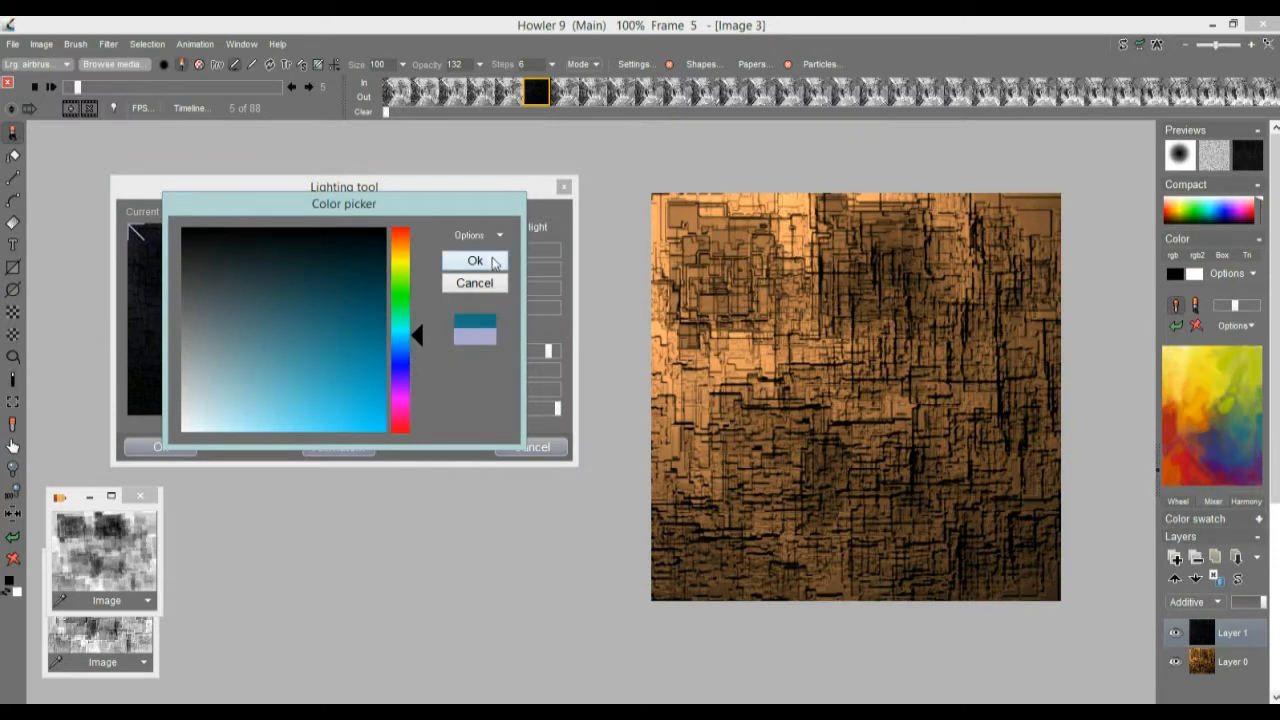
click(494, 262)
mouse_move(267, 288)
mouse_down()
mouse_move(277, 317)
mouse_move(323, 357)
mouse_move(230, 323)
mouse_move(352, 308)
mouse_move(338, 364)
mouse_move(336, 352)
mouse_up()
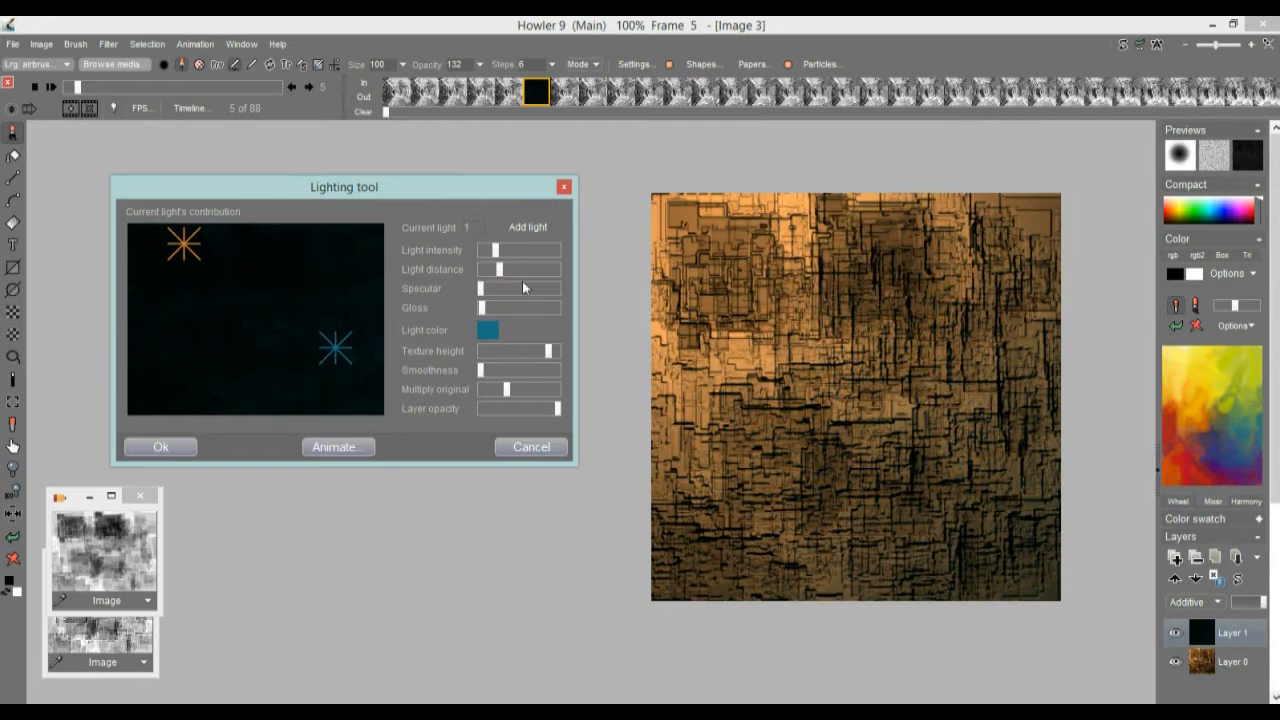
- Raise the blue light's intensity, shorten its distance, move it slightly lower in the pattern, and apply the lighting
mouse_move(500, 272)
mouse_down()
mouse_move(487, 271)
mouse_move(517, 252)
mouse_move(489, 272)
mouse_up()
mouse_move(350, 357)
mouse_down()
mouse_move(243, 371)
mouse_move(434, 491)
mouse_move(364, 383)
mouse_move(340, 392)
mouse_move(373, 366)
mouse_move(337, 354)
mouse_move(354, 363)
mouse_move(337, 378)
mouse_move(348, 400)
mouse_move(334, 366)
mouse_move(337, 378)
mouse_up()
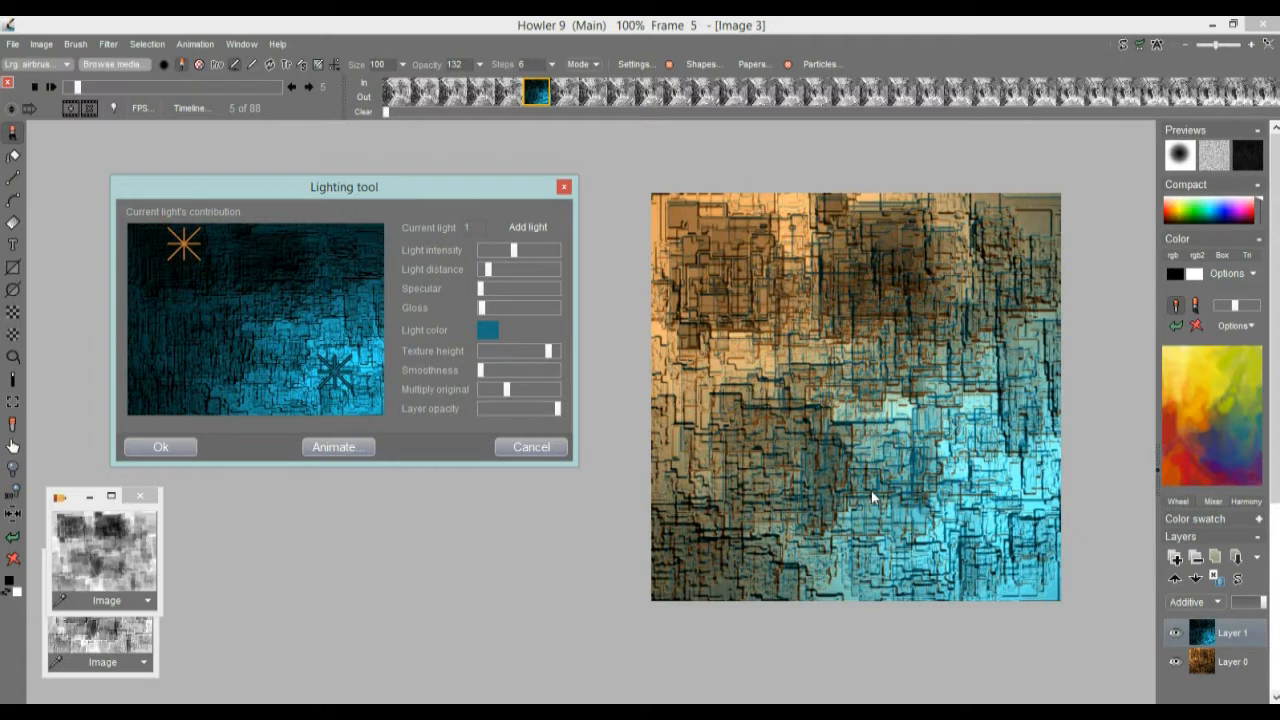
click(161, 450)
click(173, 452)
- Select Layer 0 and Layer 1 in turn to compare them, and slightly lower Layer 1's opacity
drag(1275, 470, 1275, 588)
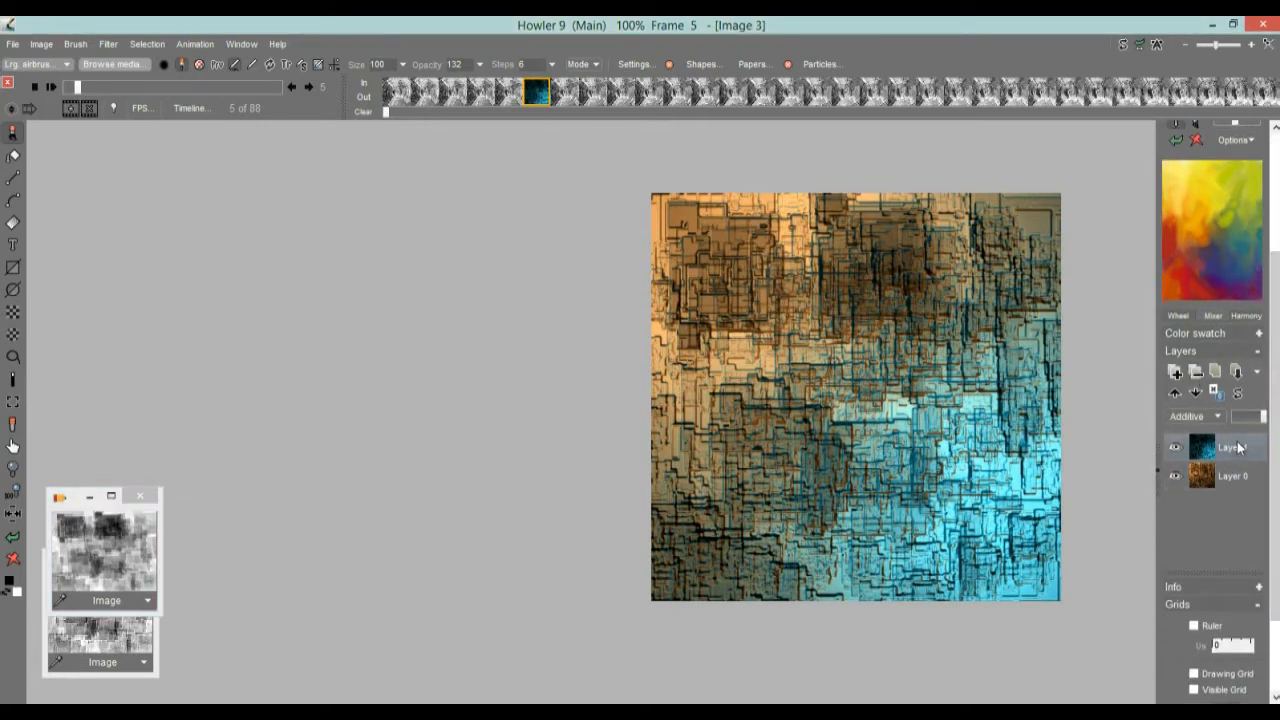
click(1230, 480)
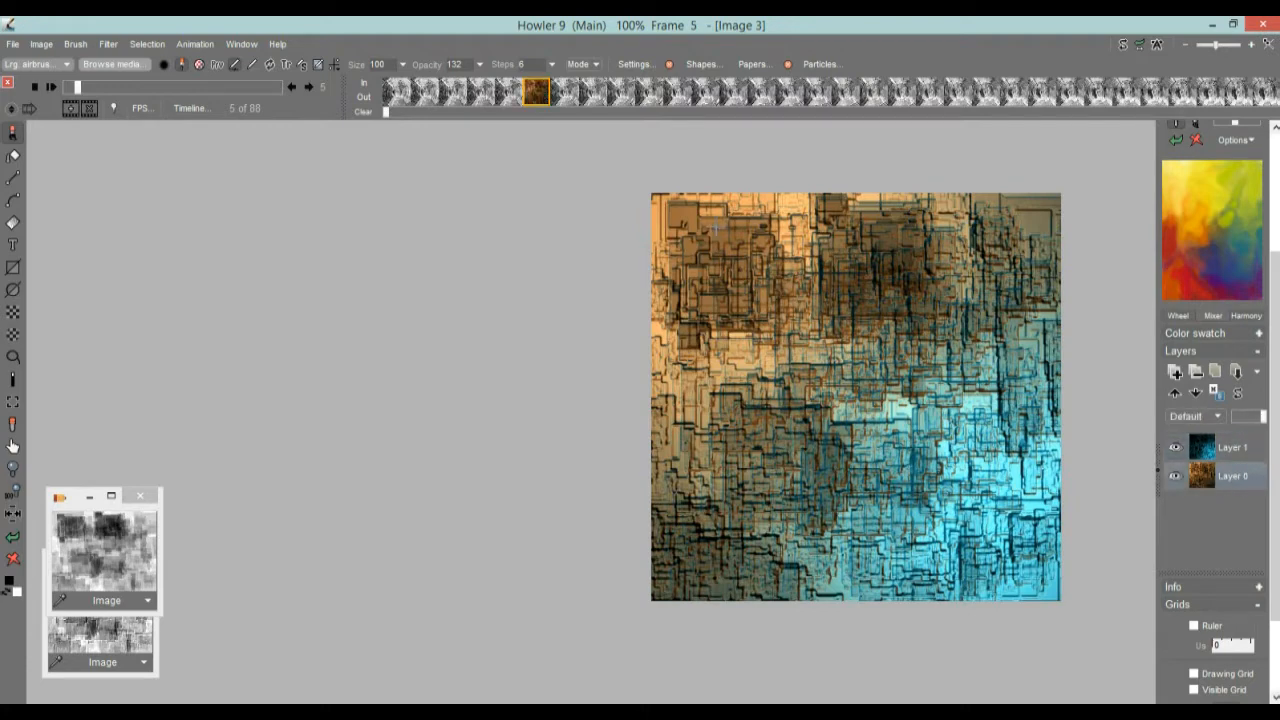
click(1249, 453)
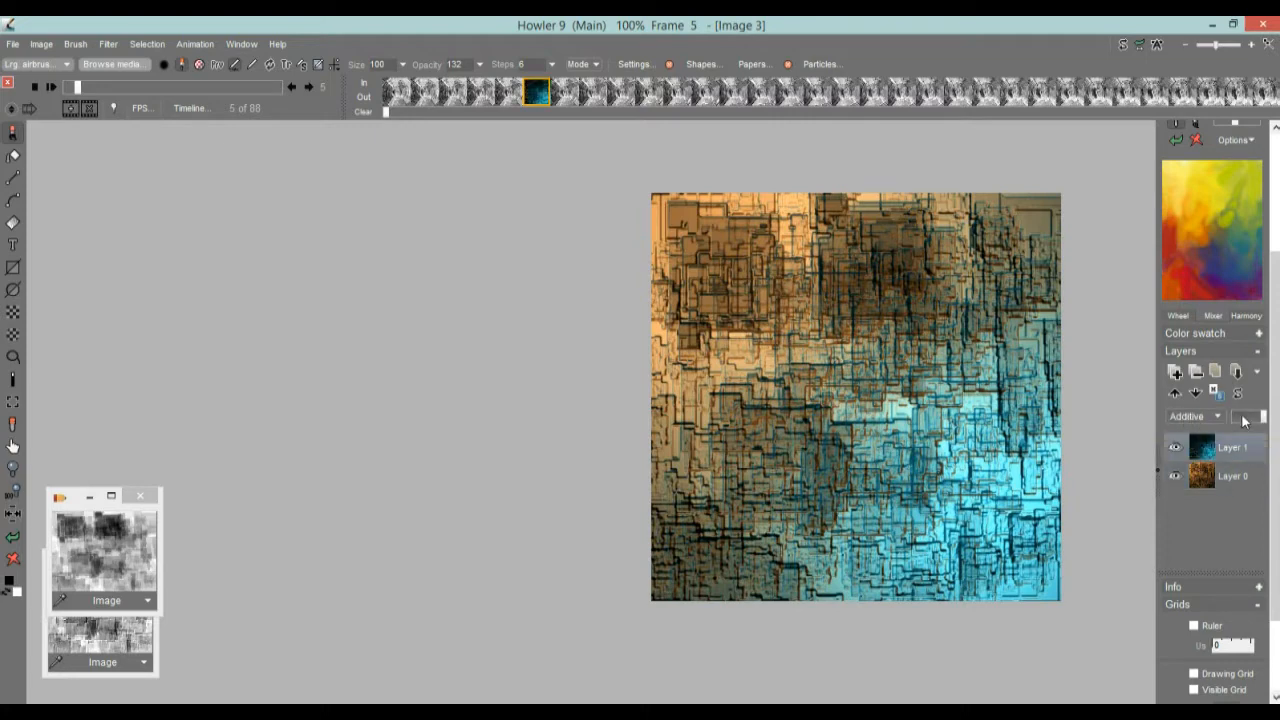
mouse_move(1262, 420)
mouse_down()
mouse_move(1232, 420)
mouse_move(1261, 427)
mouse_up()
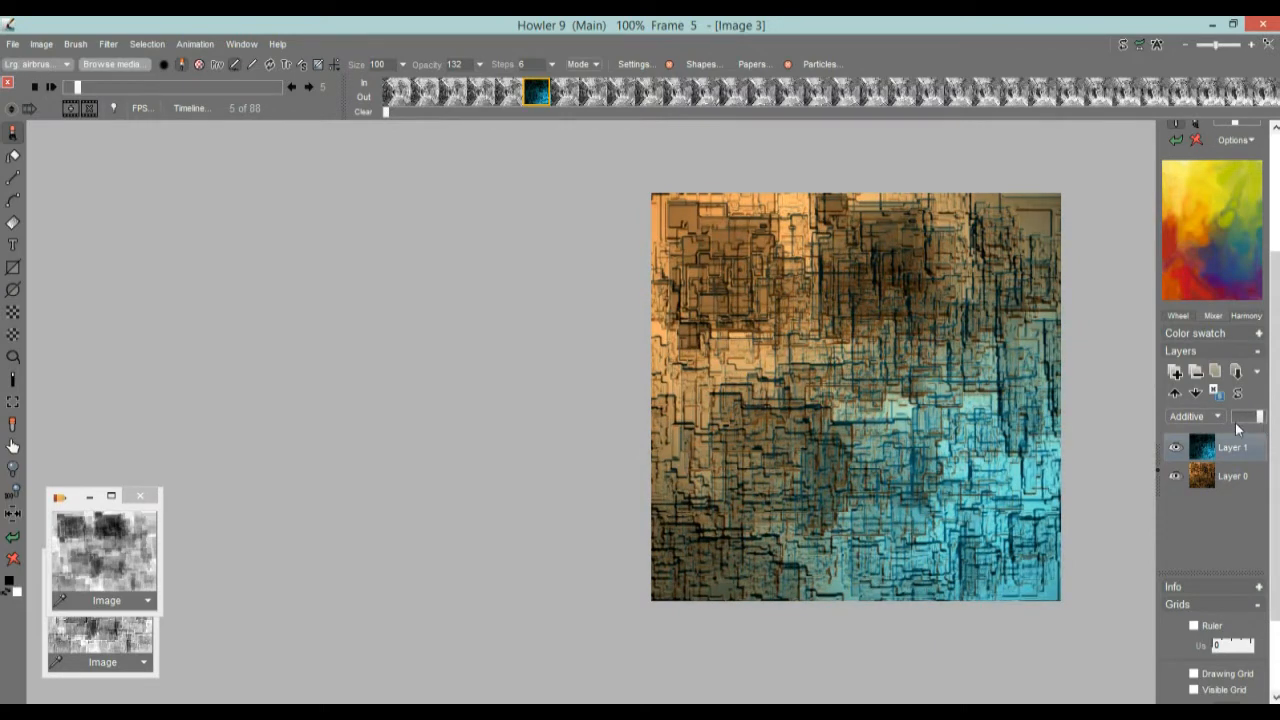
- Try Layer 1 in Hard light mode at about a third opacity, and in Soft light mode at full opacity
click(1196, 419)
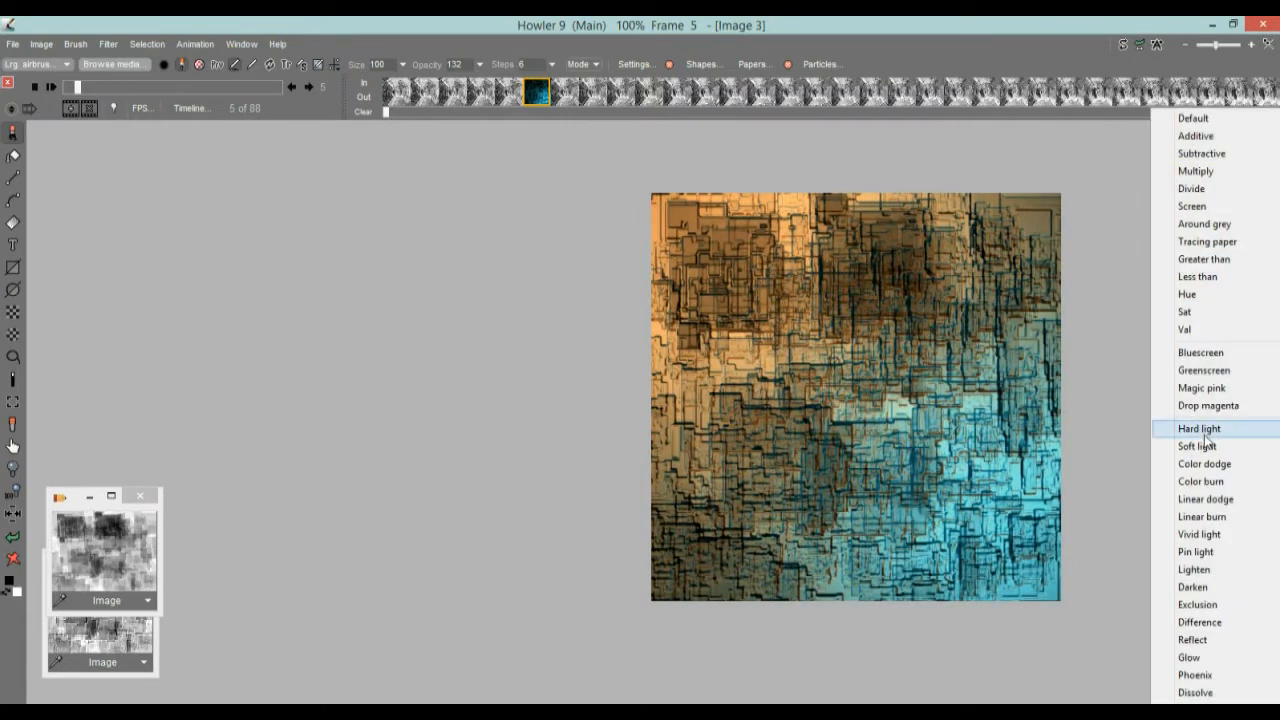
click(1198, 427)
mouse_move(1260, 421)
mouse_down()
mouse_move(1235, 425)
mouse_move(1246, 427)
mouse_up()
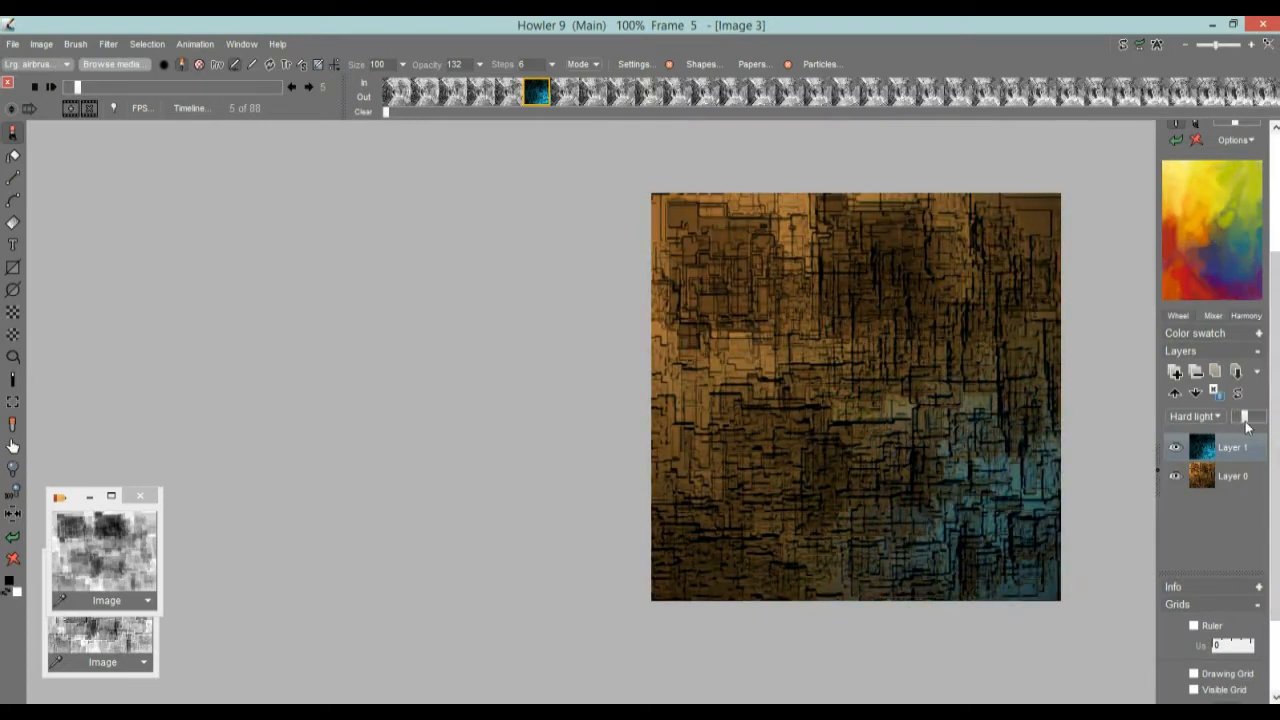
click(1195, 416)
click(1186, 443)
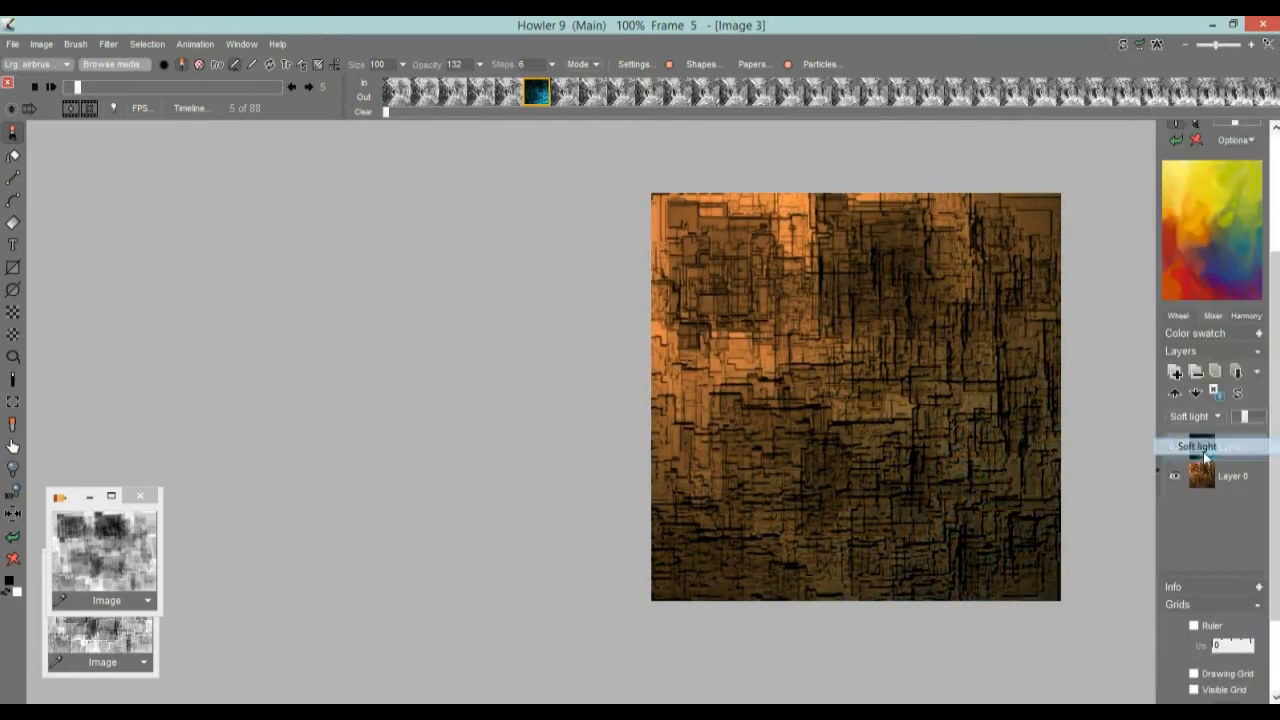
click(1264, 419)
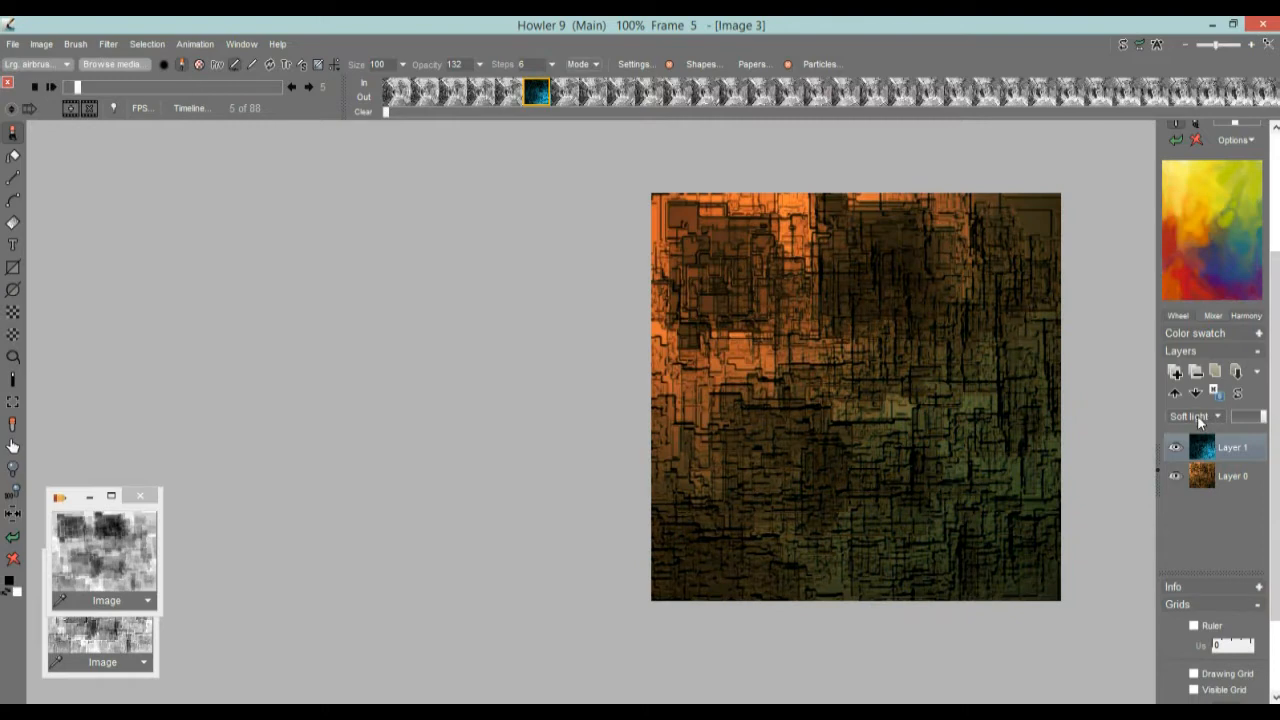
- Try the Vivid light blend mode on Layer 1 and lower the layer's opacity considerably
click(1200, 418)
click(1212, 538)
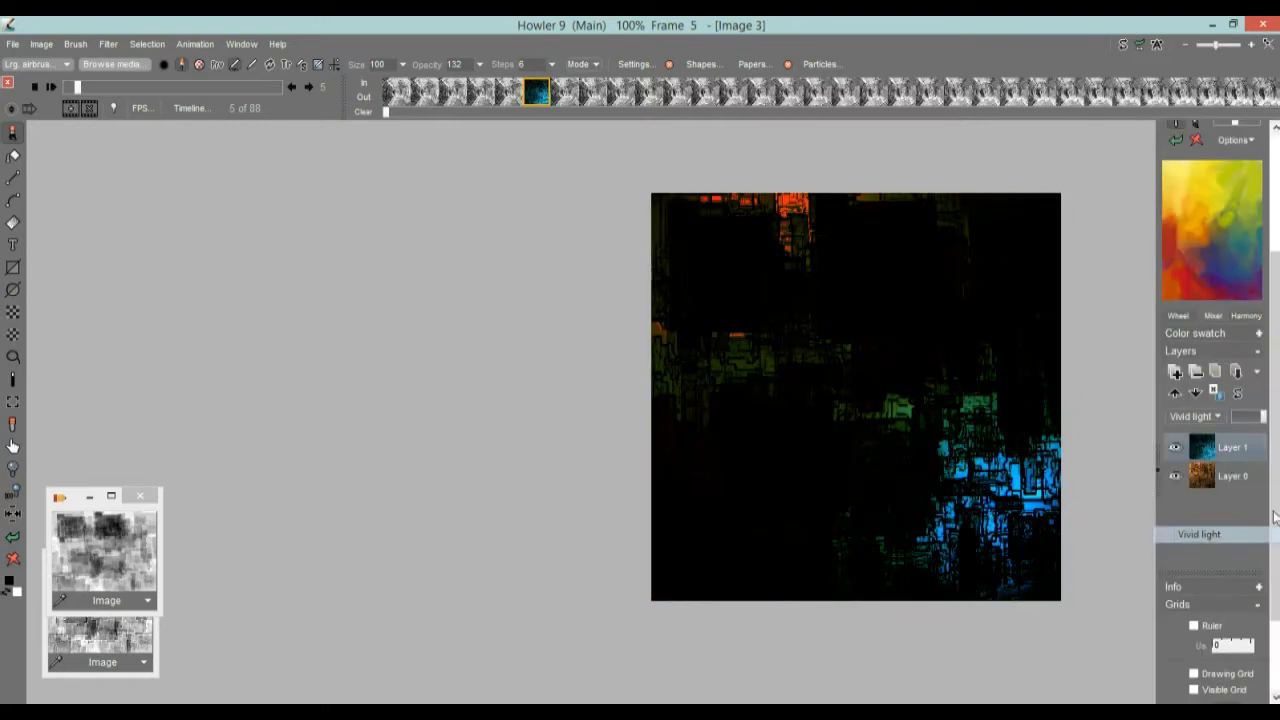
drag(1262, 419, 1247, 427)
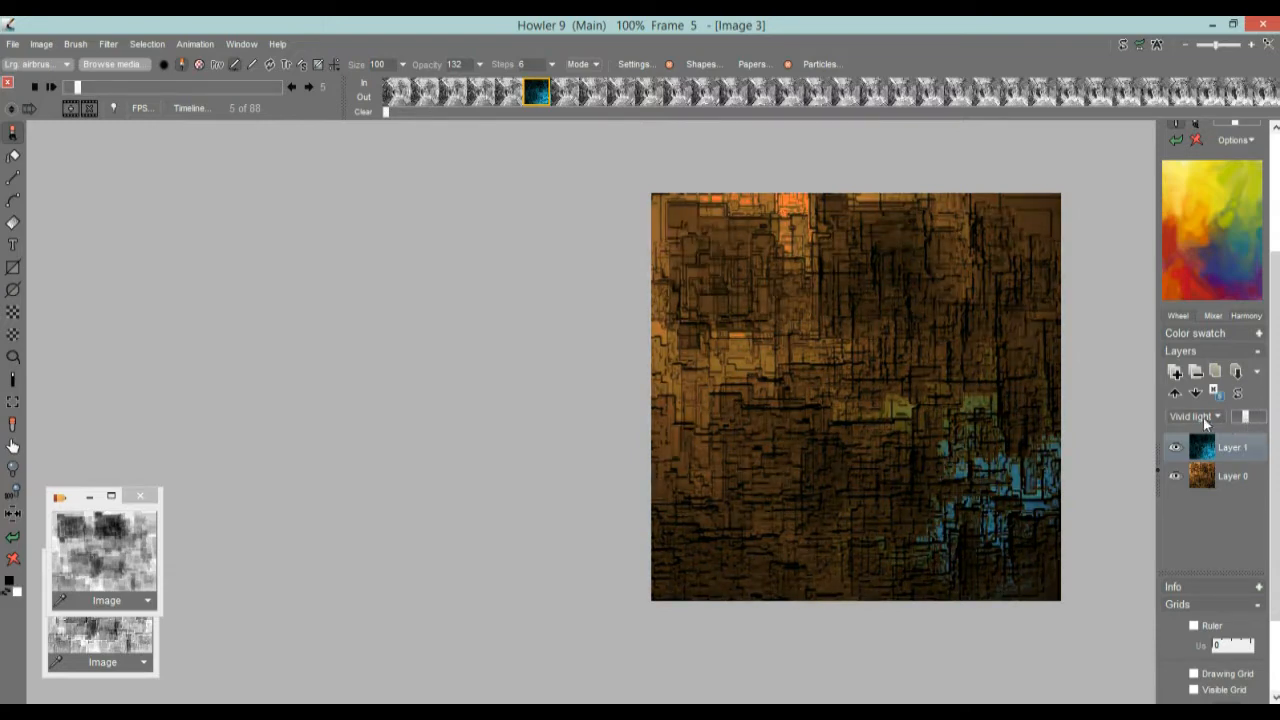
- Return Layer 1 to the Additive blend mode at full opacity
click(1203, 418)
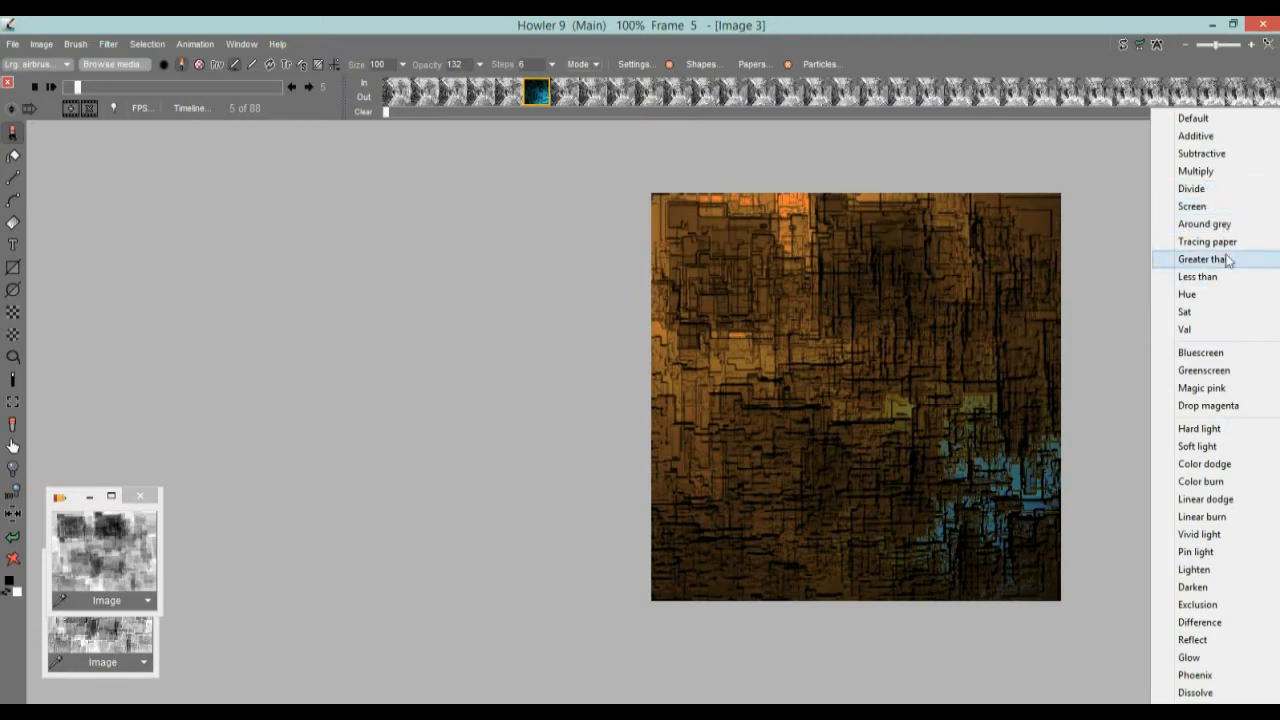
click(1198, 136)
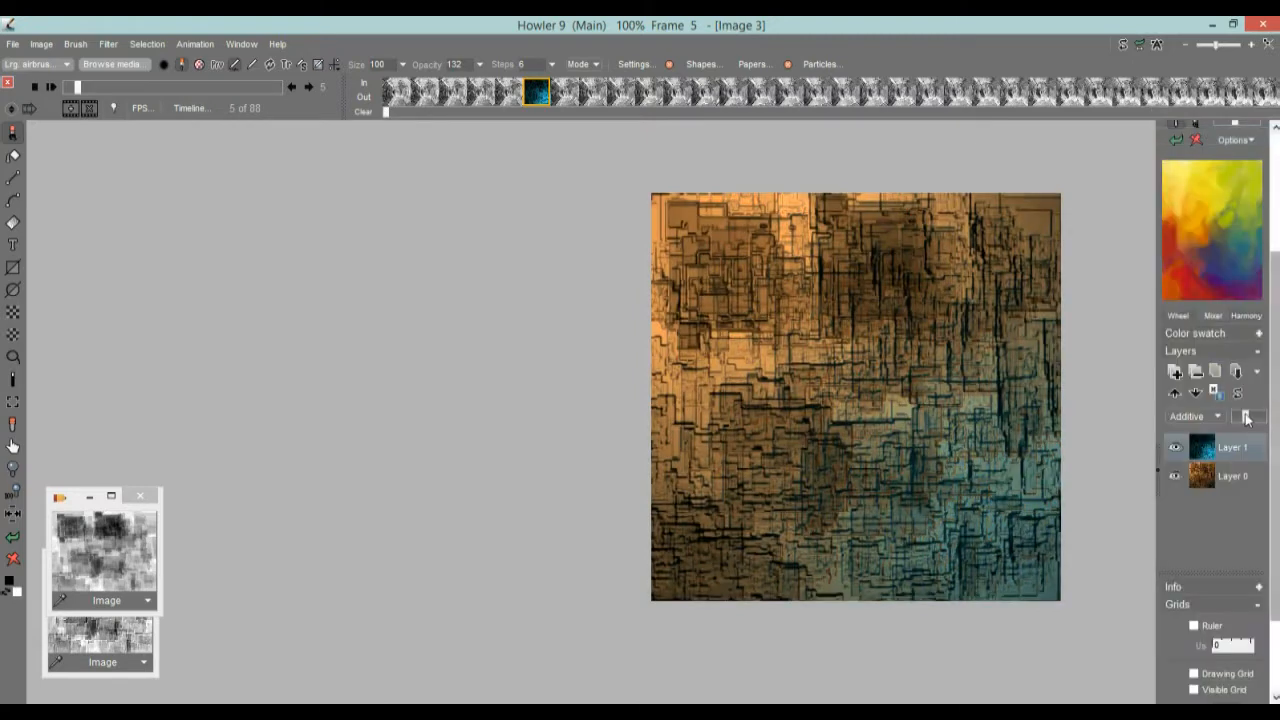
drag(1245, 416, 1272, 420)
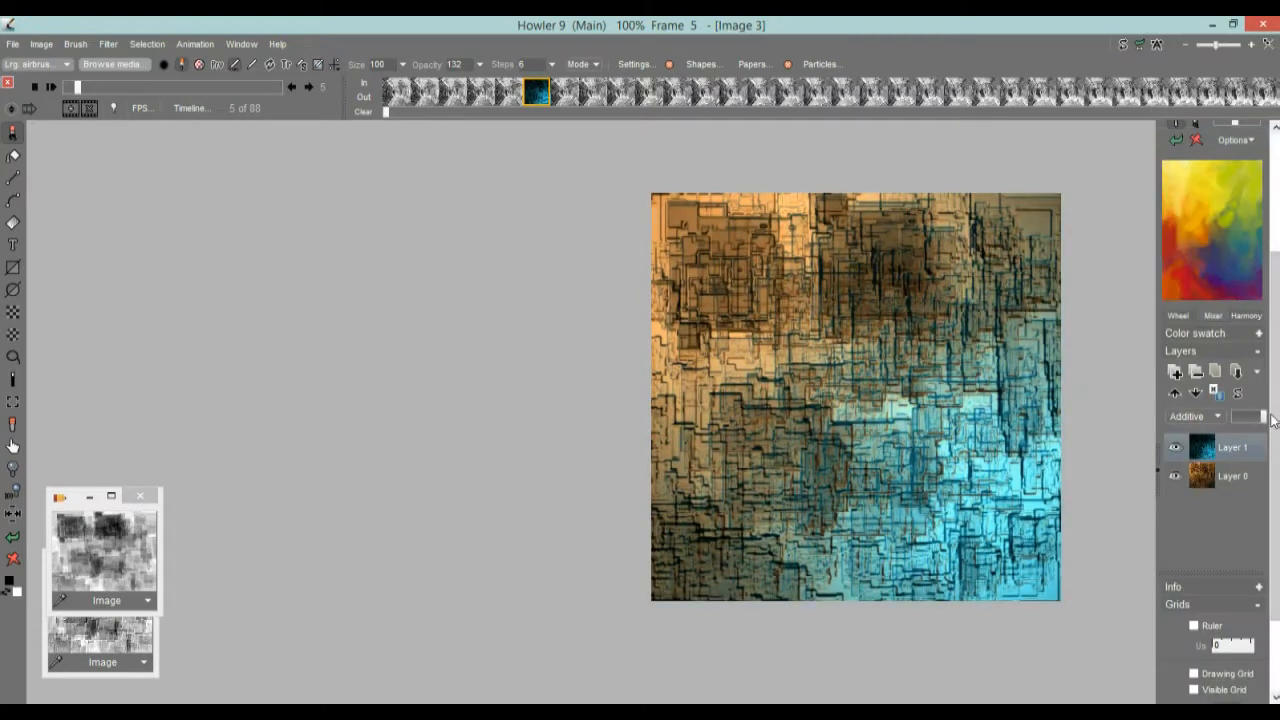
- Permanently merge Layer 1 into Layer 0
click(1236, 373)
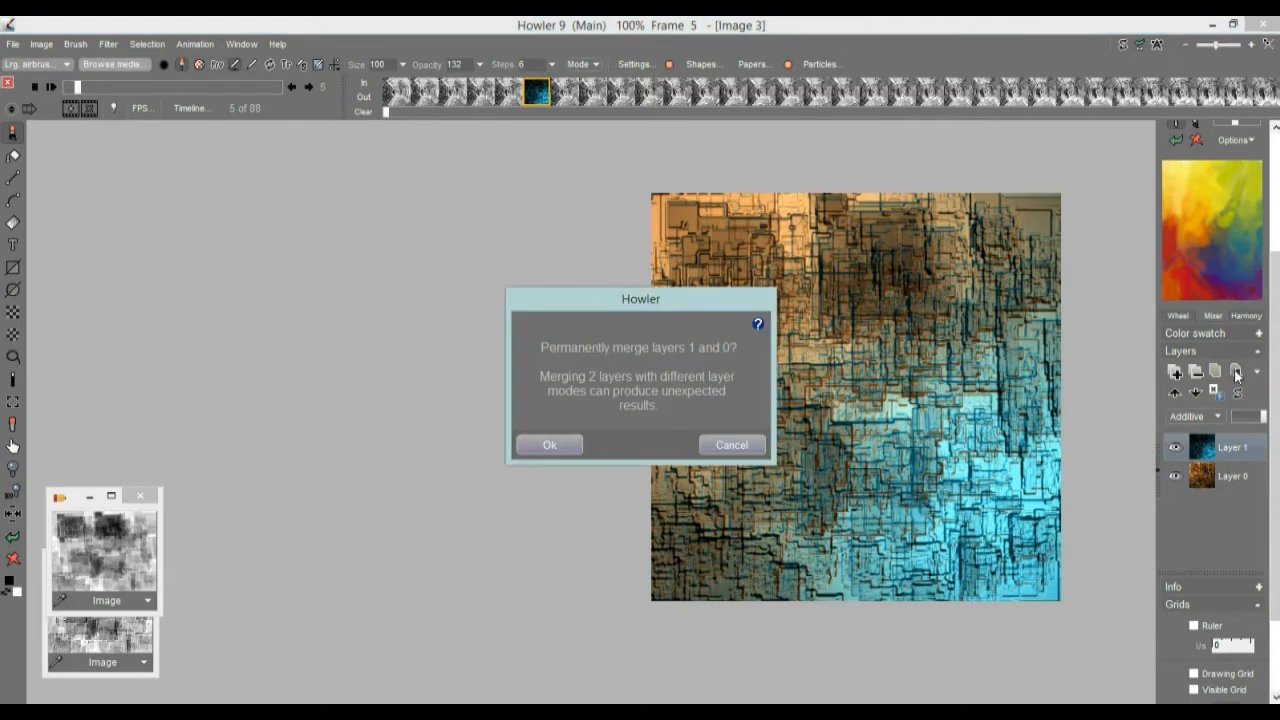
click(546, 445)
drag(441, 392, 280, 395)
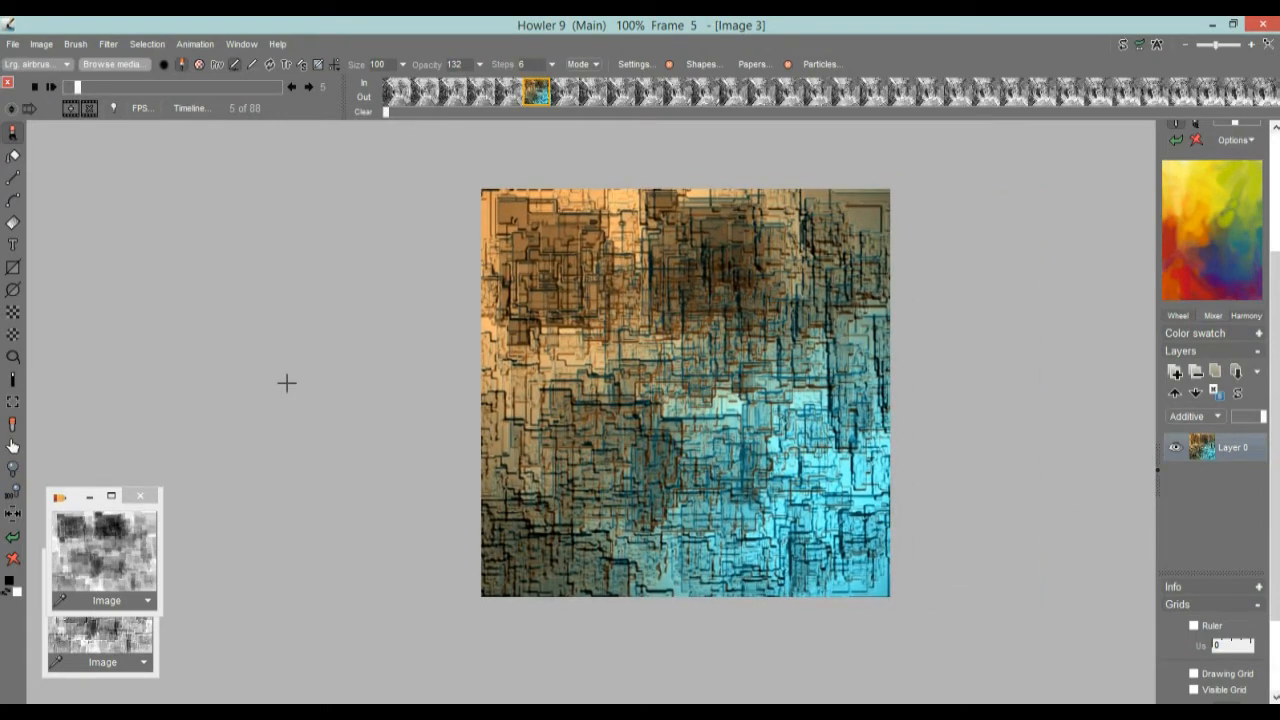
drag(314, 420, 373, 431)
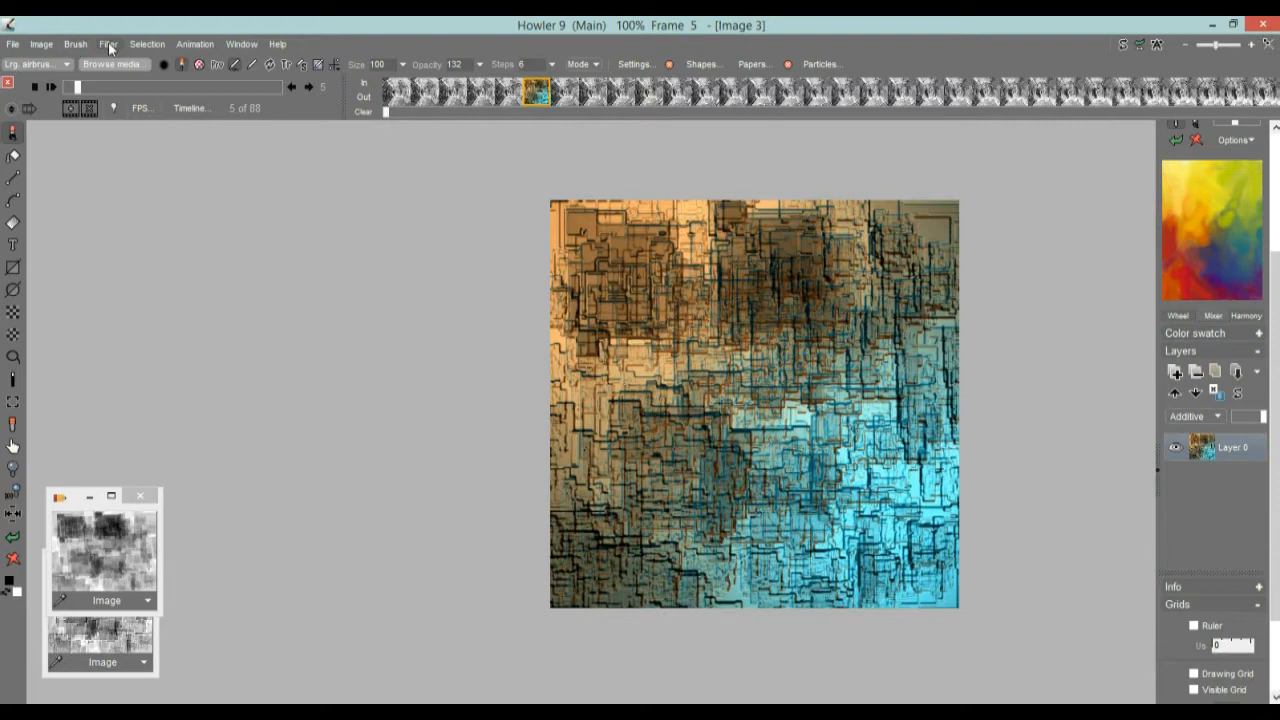
- Store a copy of the merged orange and blue pattern and place its thumbnail window above the greyscale copies
click(39, 46)
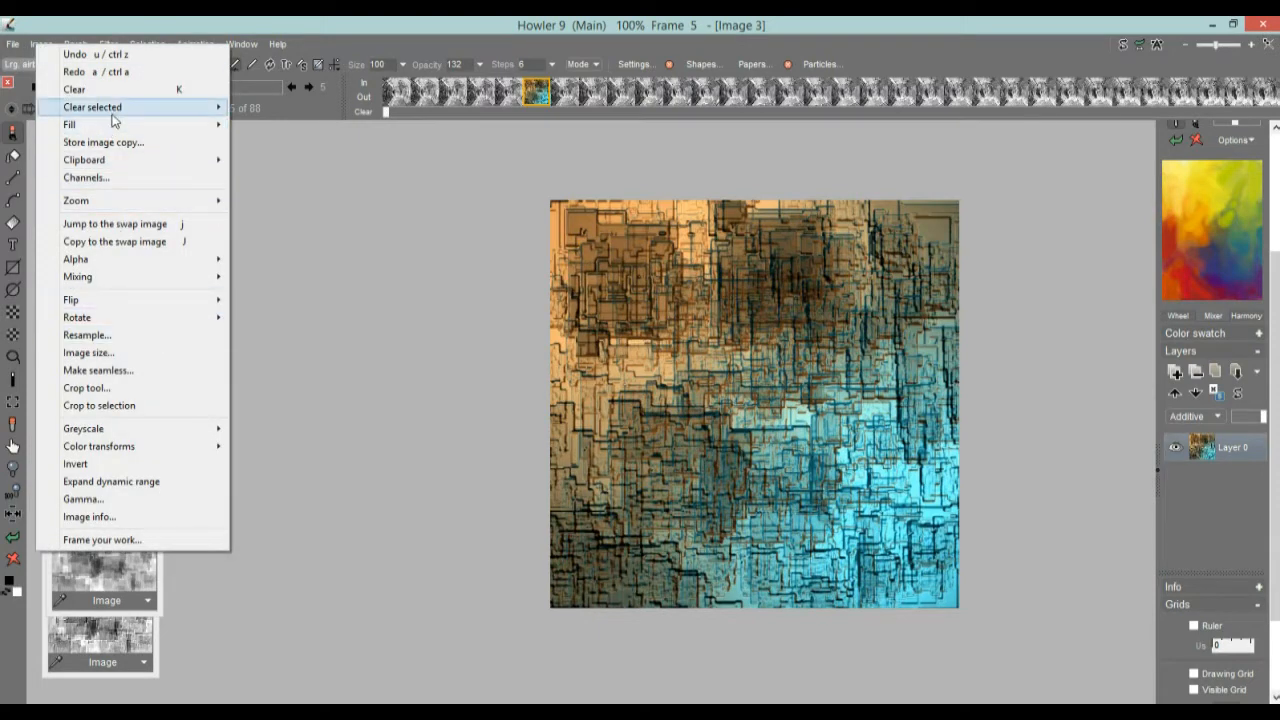
click(122, 142)
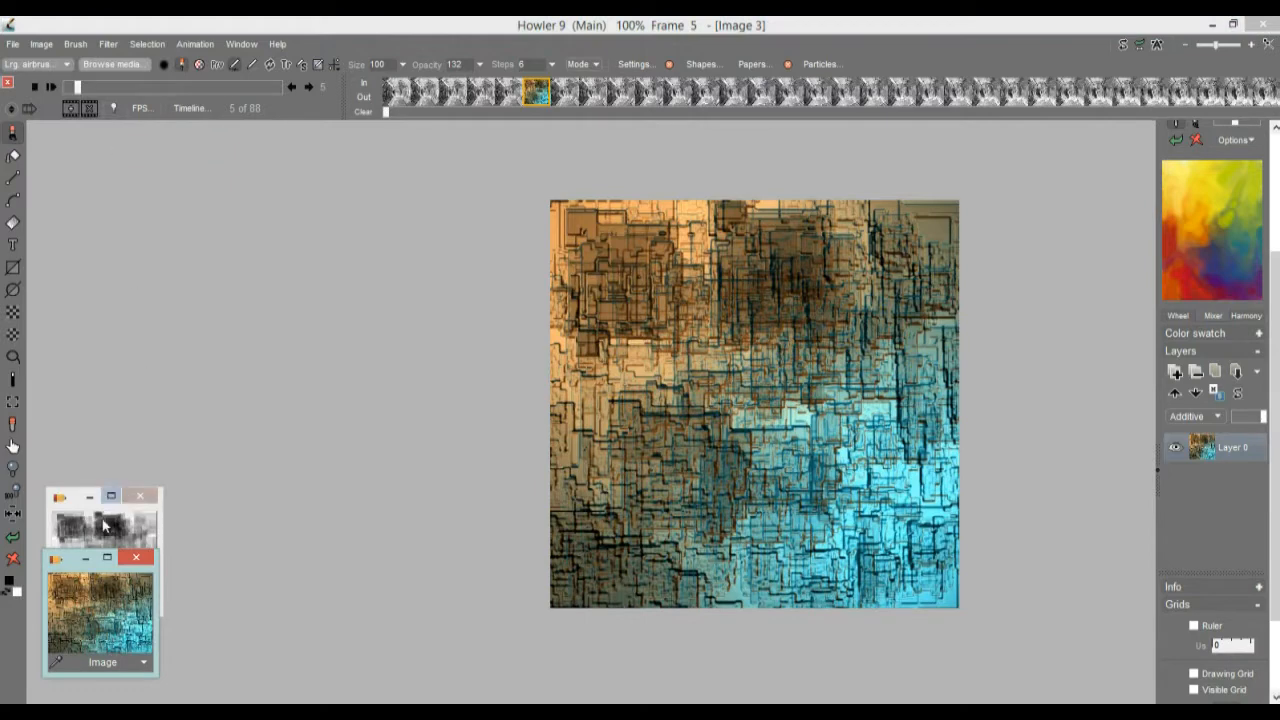
drag(76, 502, 85, 369)
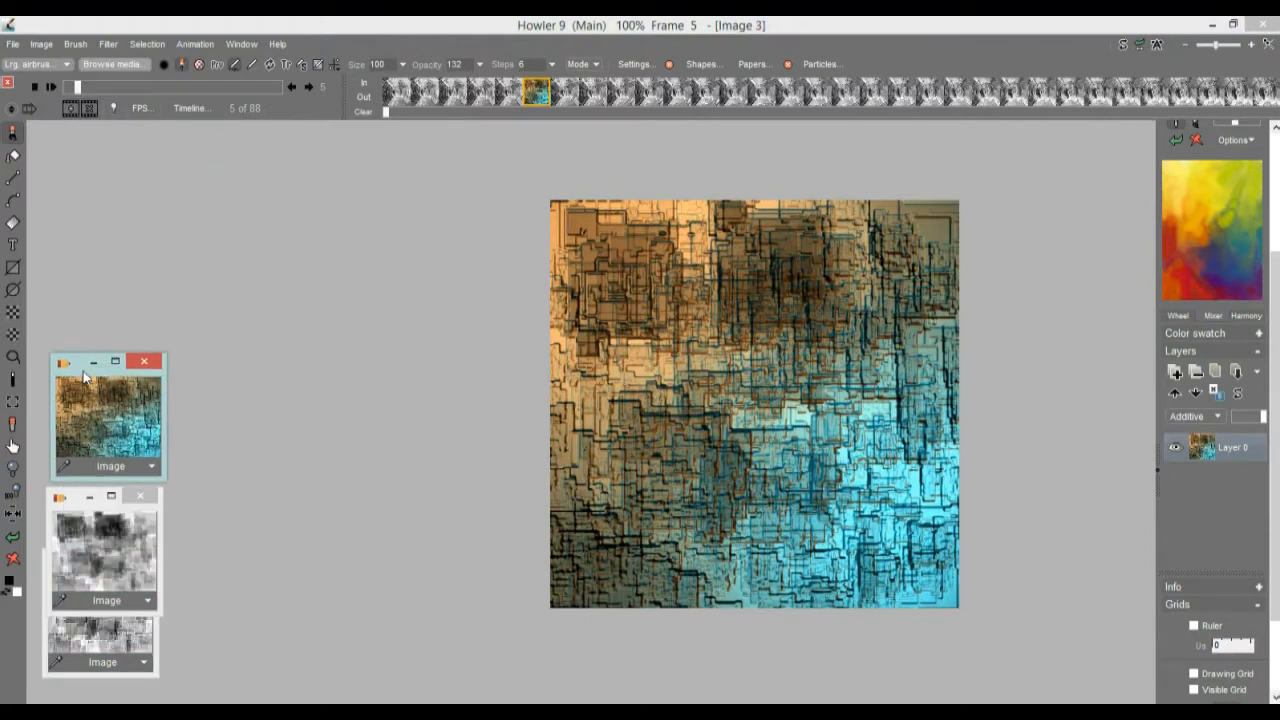
- Generate a Tunnel animation from the coloured pattern with the default x and y shifts, and scrub through its frames
click(112, 45)
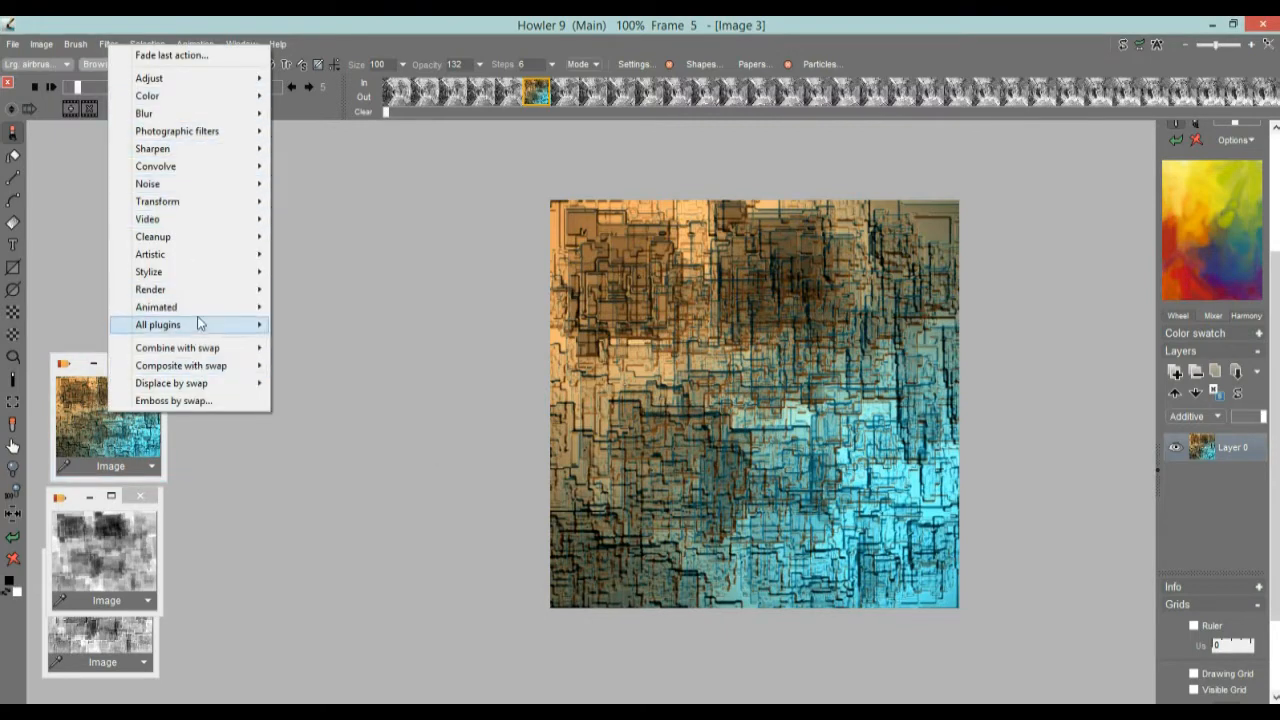
mouse_move(197, 314)
click(312, 360)
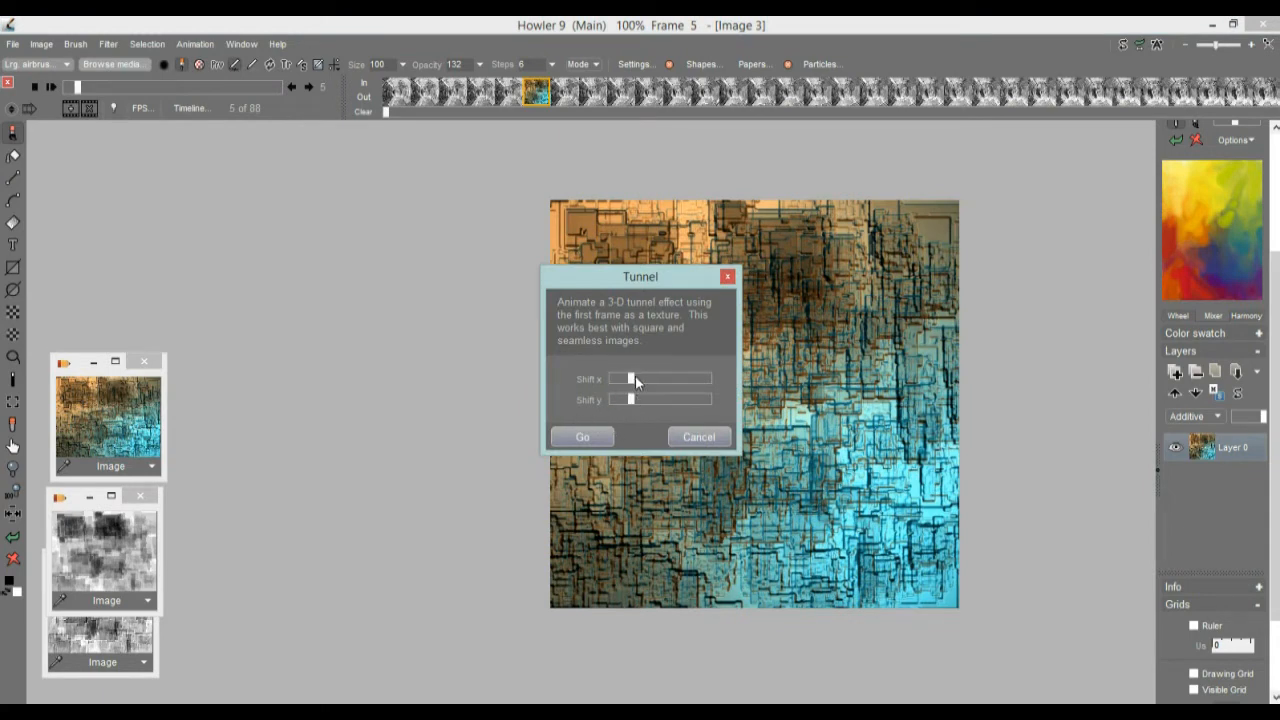
click(588, 437)
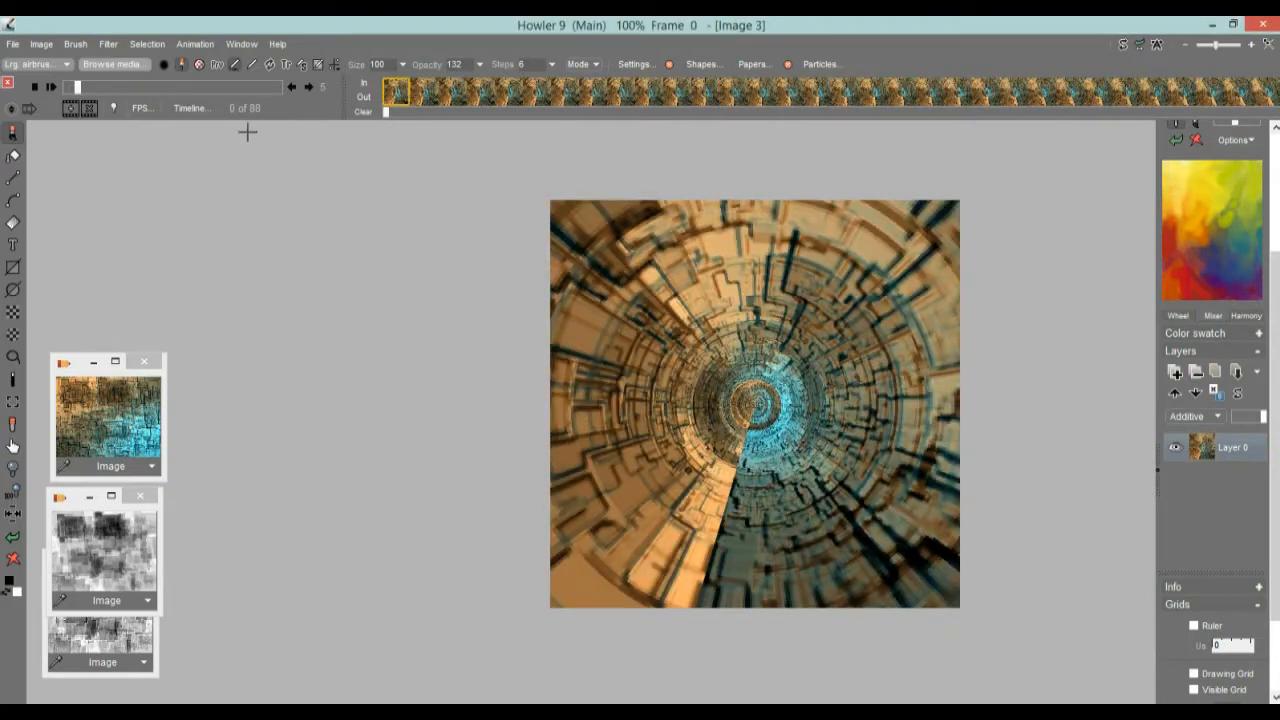
drag(91, 92, 228, 90)
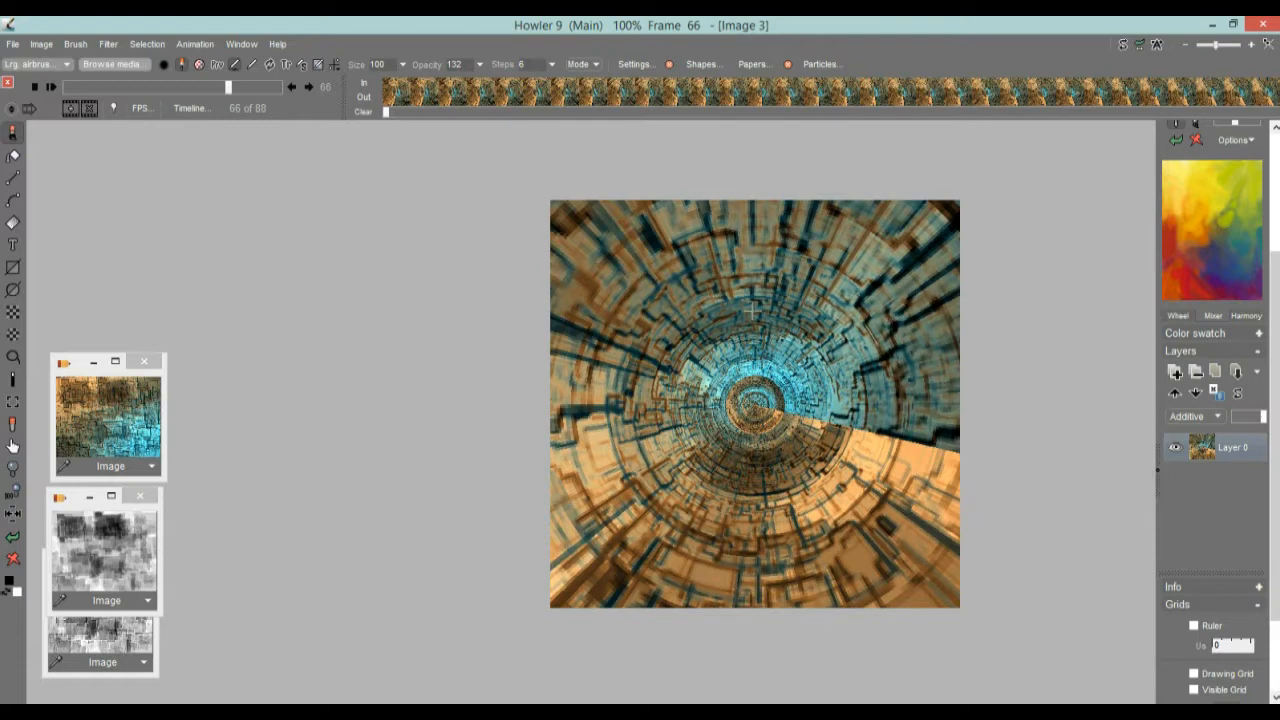
- Restore the stored coloured pattern on frame 66 and make it seamless with 8% trims, applied to that frame only
click(147, 424)
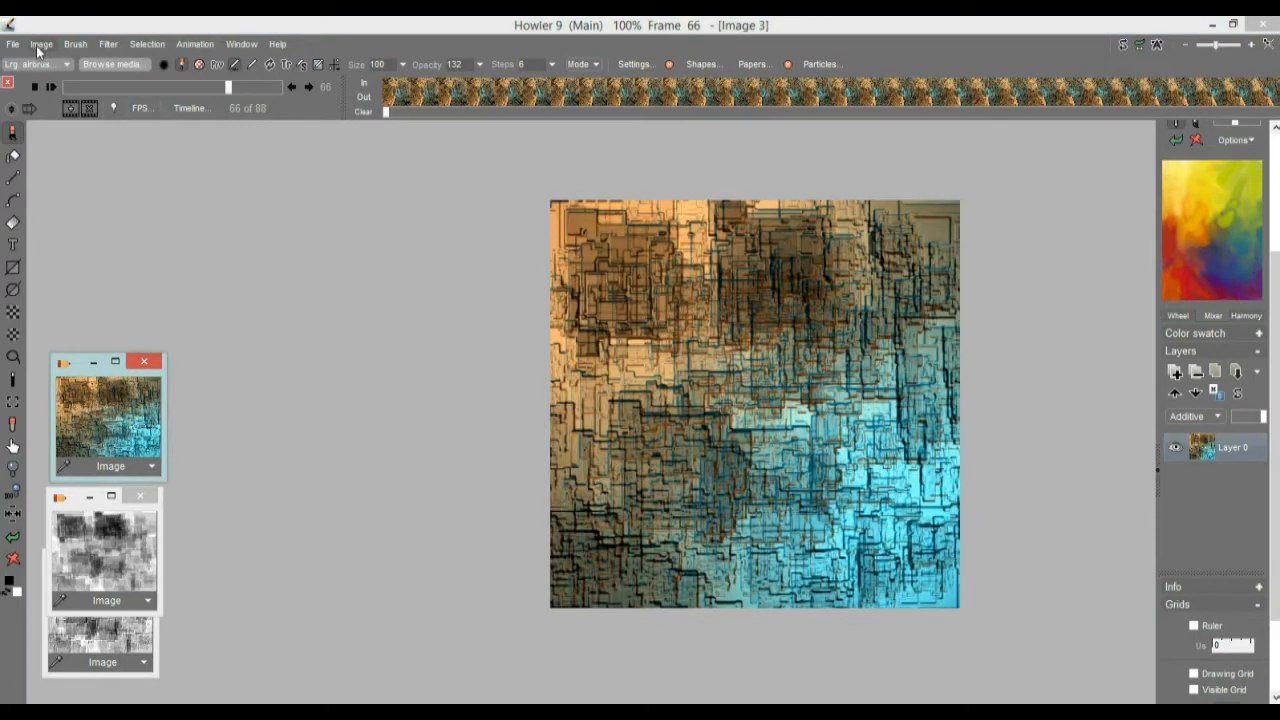
click(40, 45)
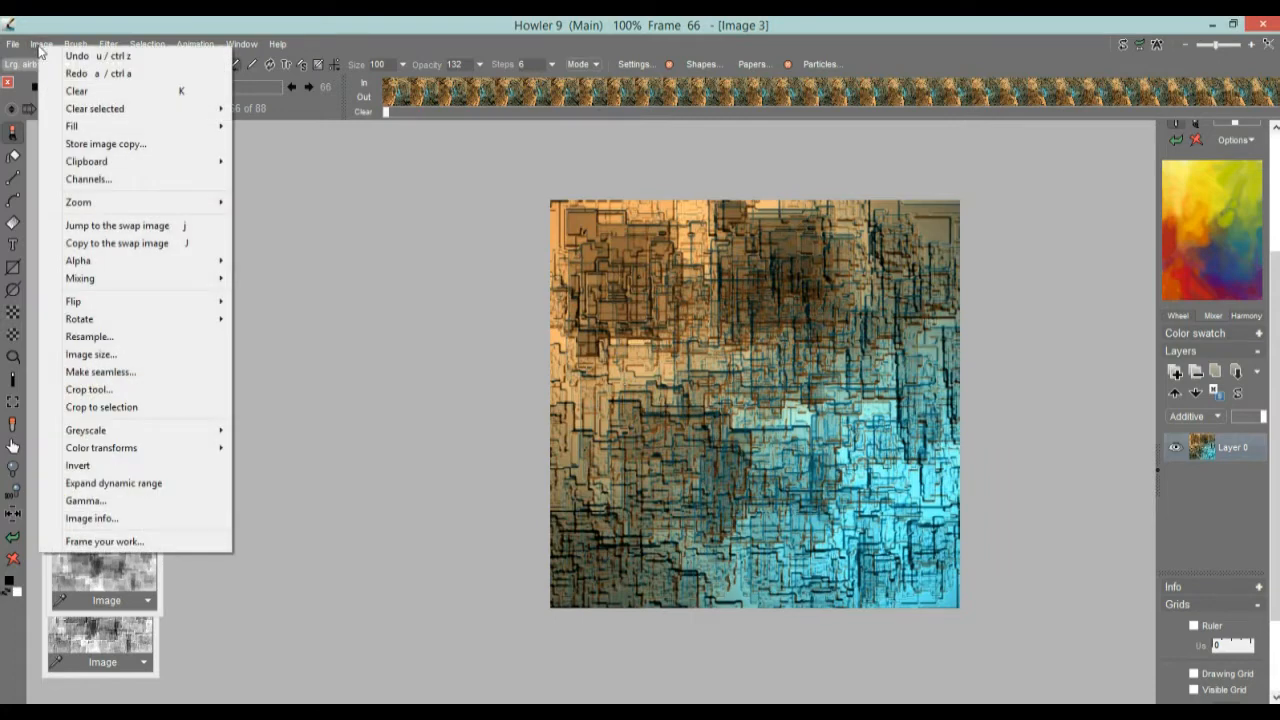
click(135, 372)
click(465, 487)
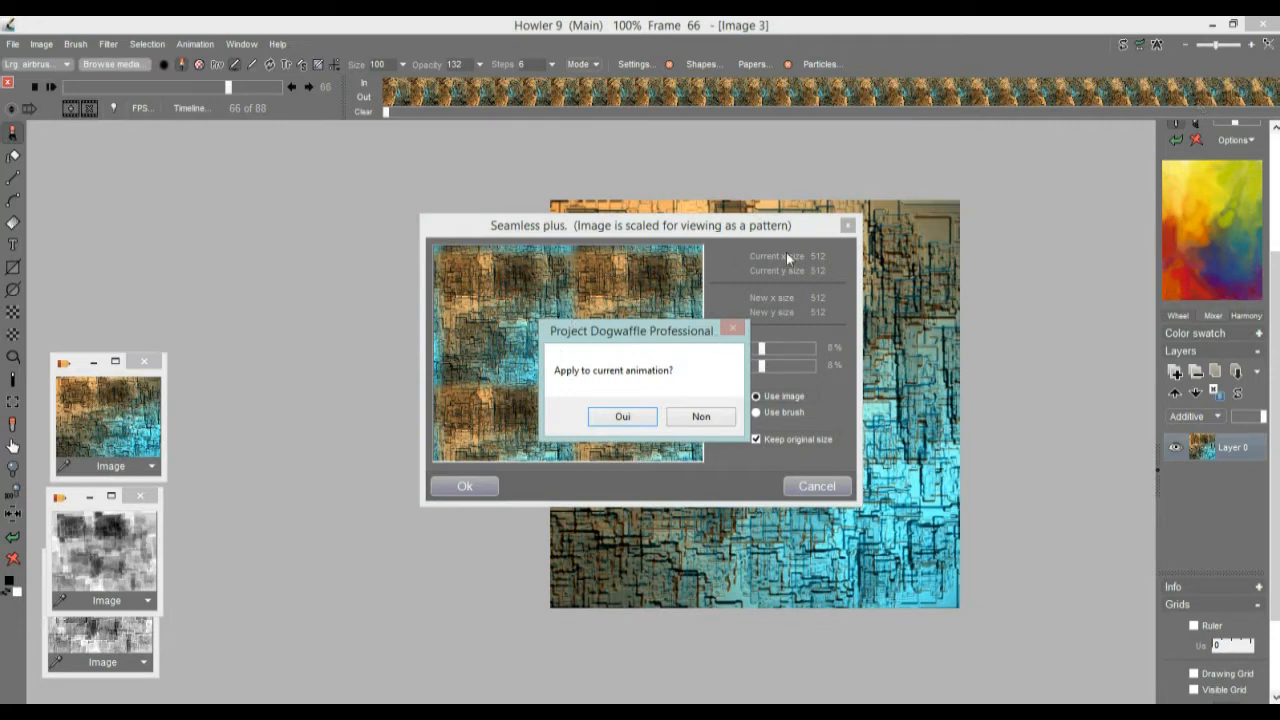
click(703, 420)
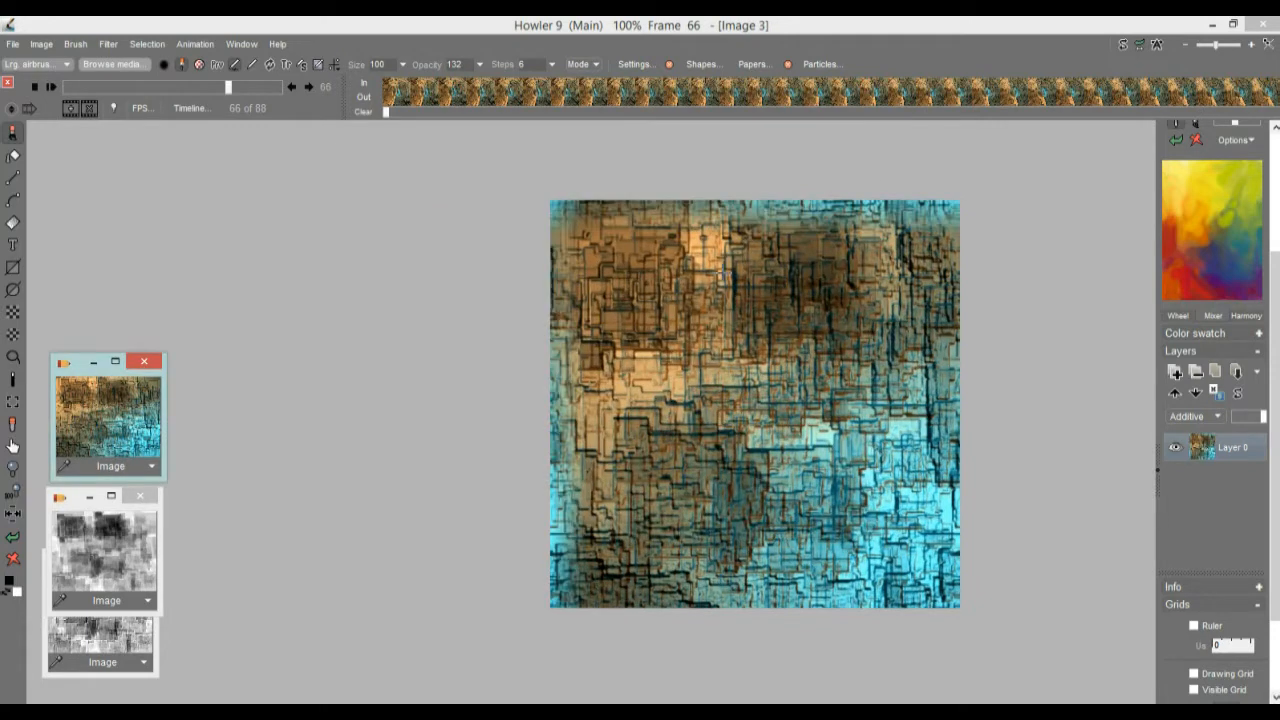
click(194, 45)
click(199, 22)
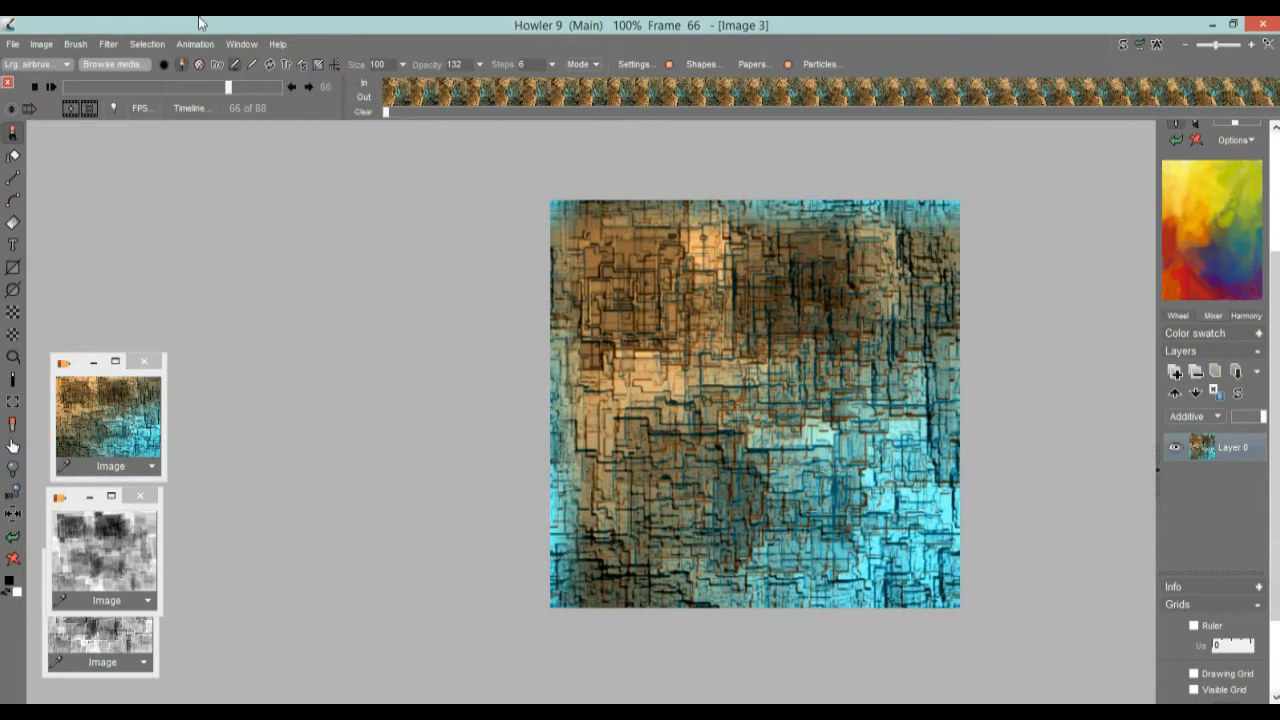
- Go back to frame 0 of the animation and restore the stored coloured pattern there
drag(403, 92, 836, 112)
drag(112, 89, 64, 92)
click(112, 398)
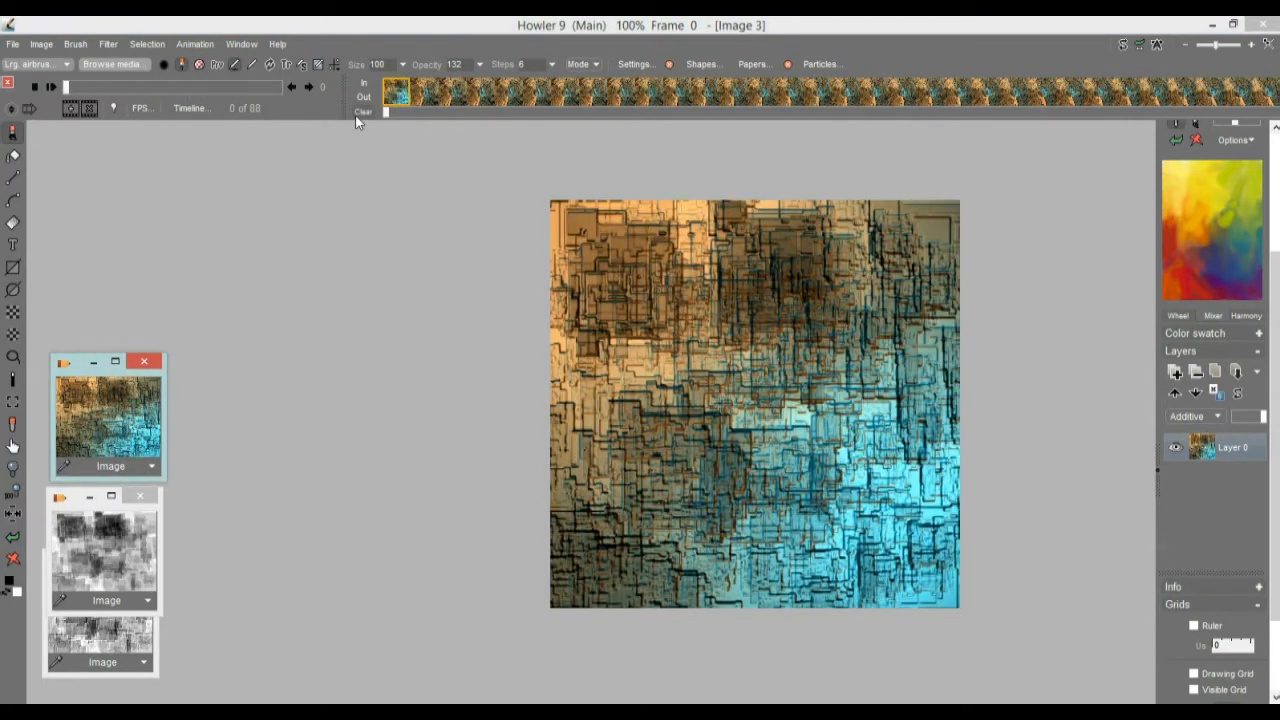
- Make the pattern on frame 0 seamless with the x and y trims at 17%, without applying it to the whole animation
click(109, 45)
mouse_move(41, 45)
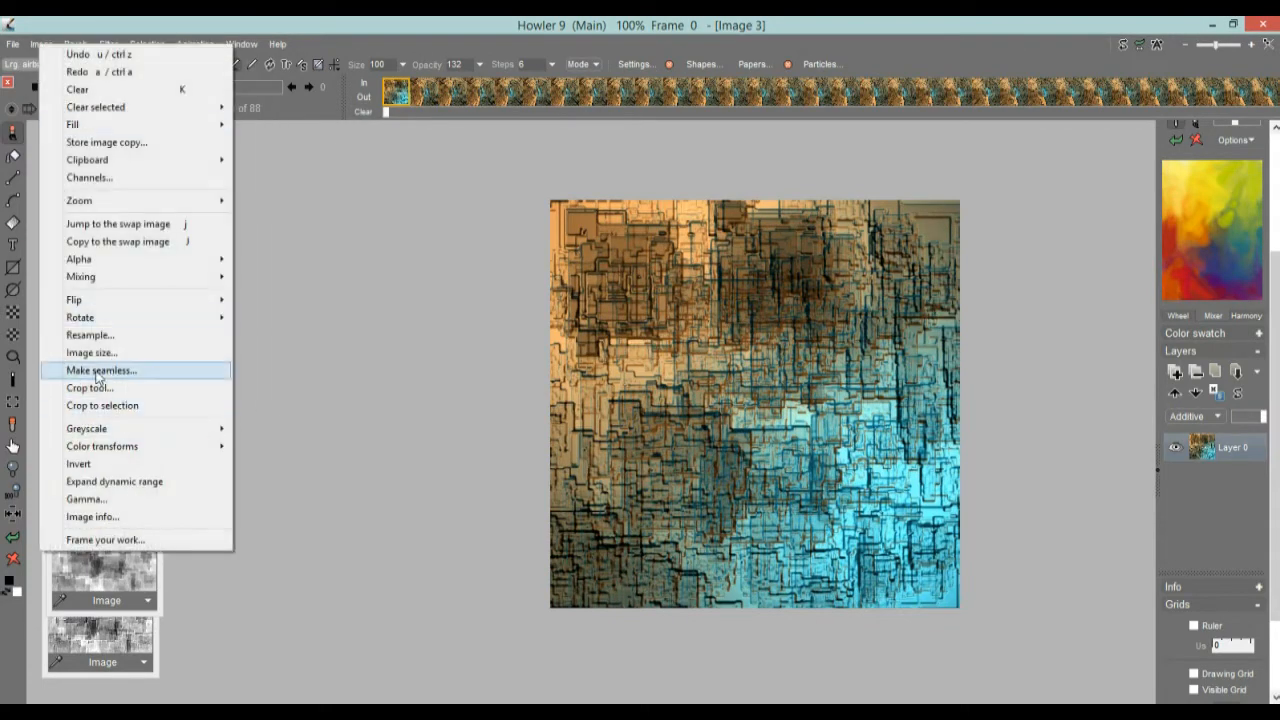
click(108, 371)
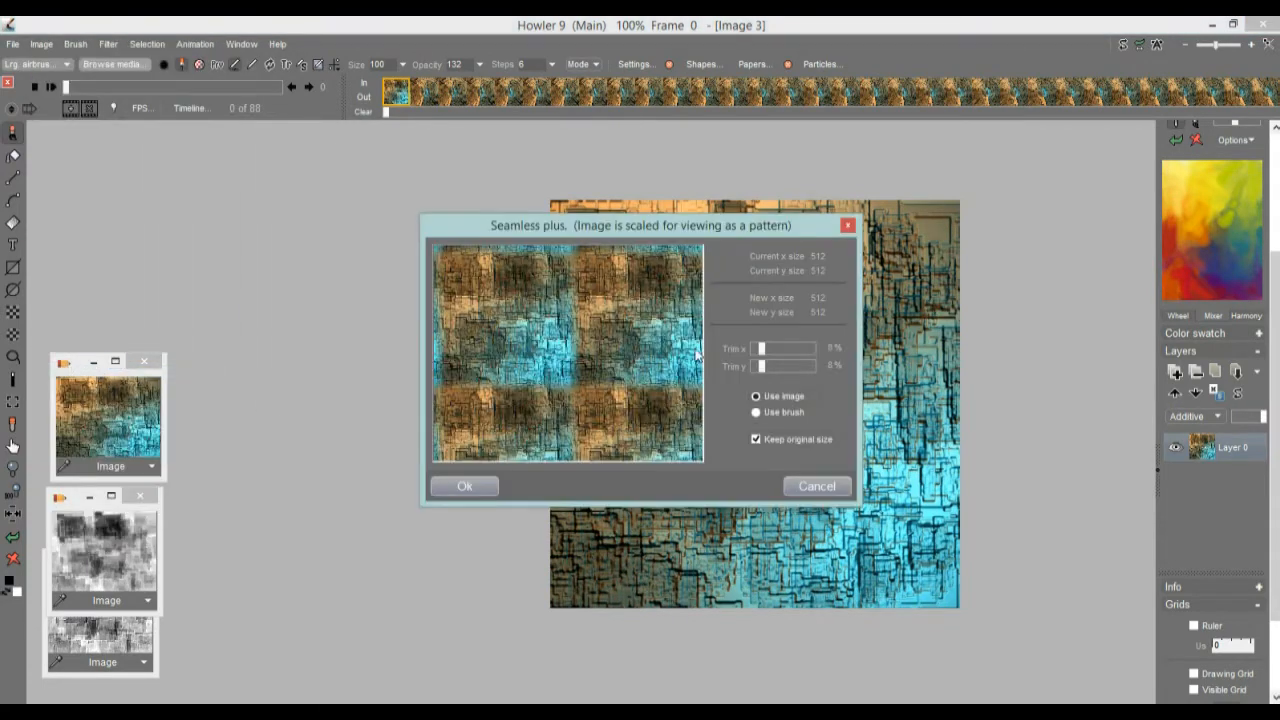
click(773, 349)
drag(771, 367, 773, 373)
click(484, 488)
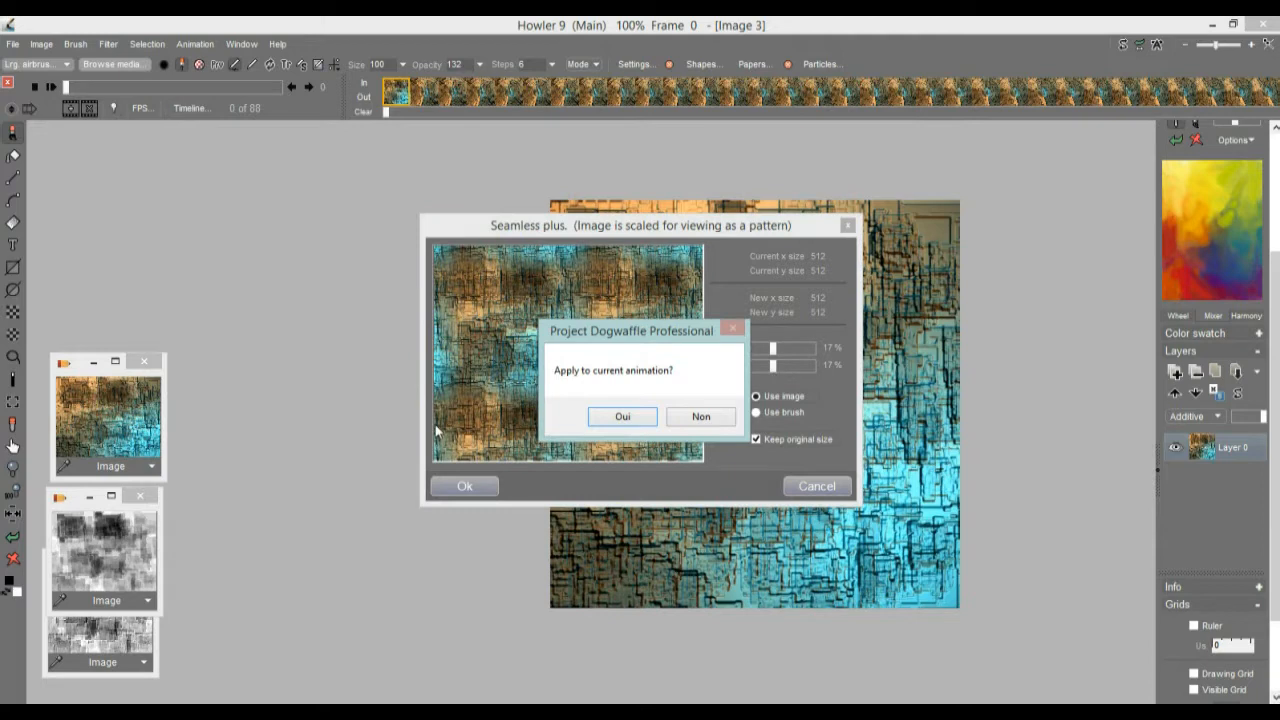
click(700, 417)
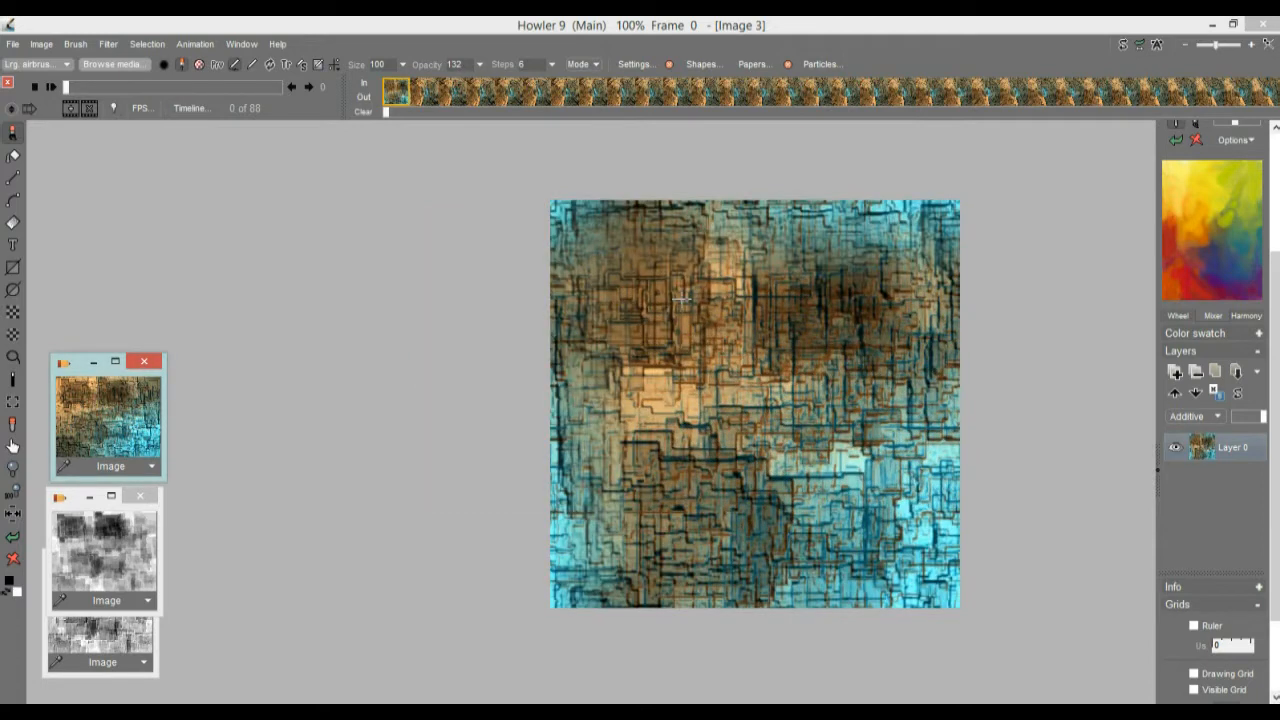
- Store a copy of the seamless coloured pattern and place its thumbnail beside the original coloured copy
click(41, 44)
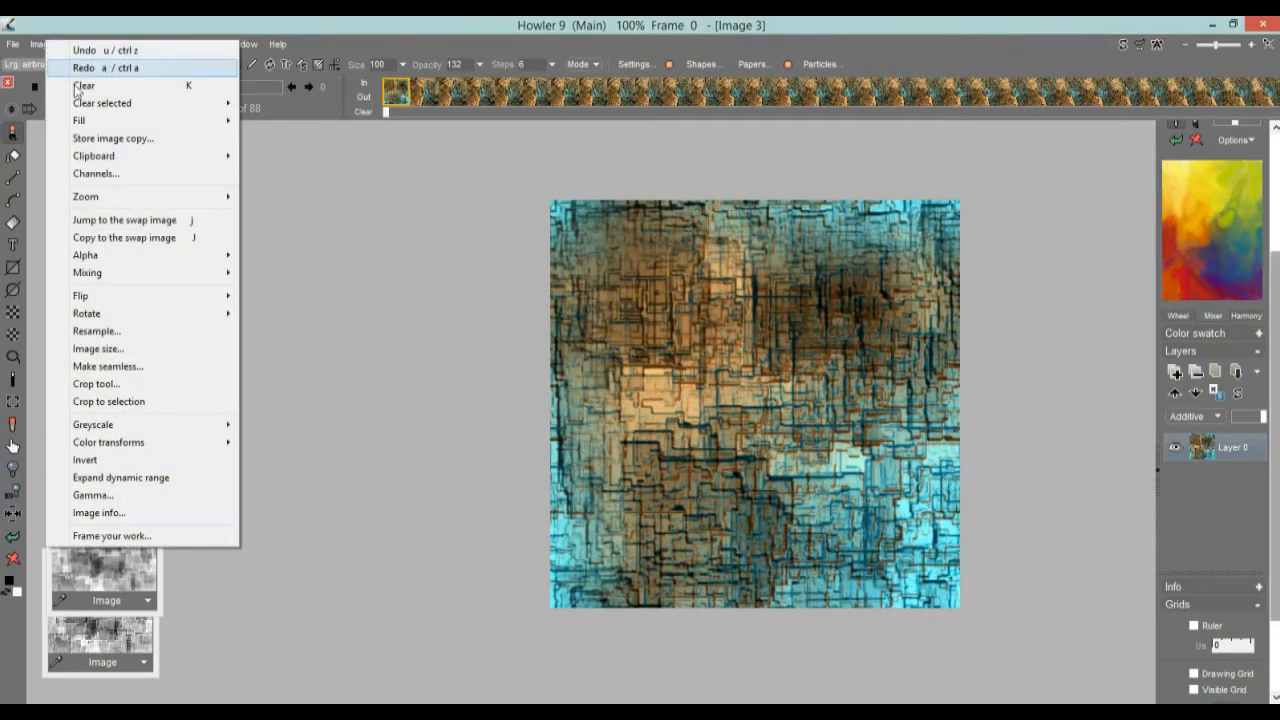
click(107, 140)
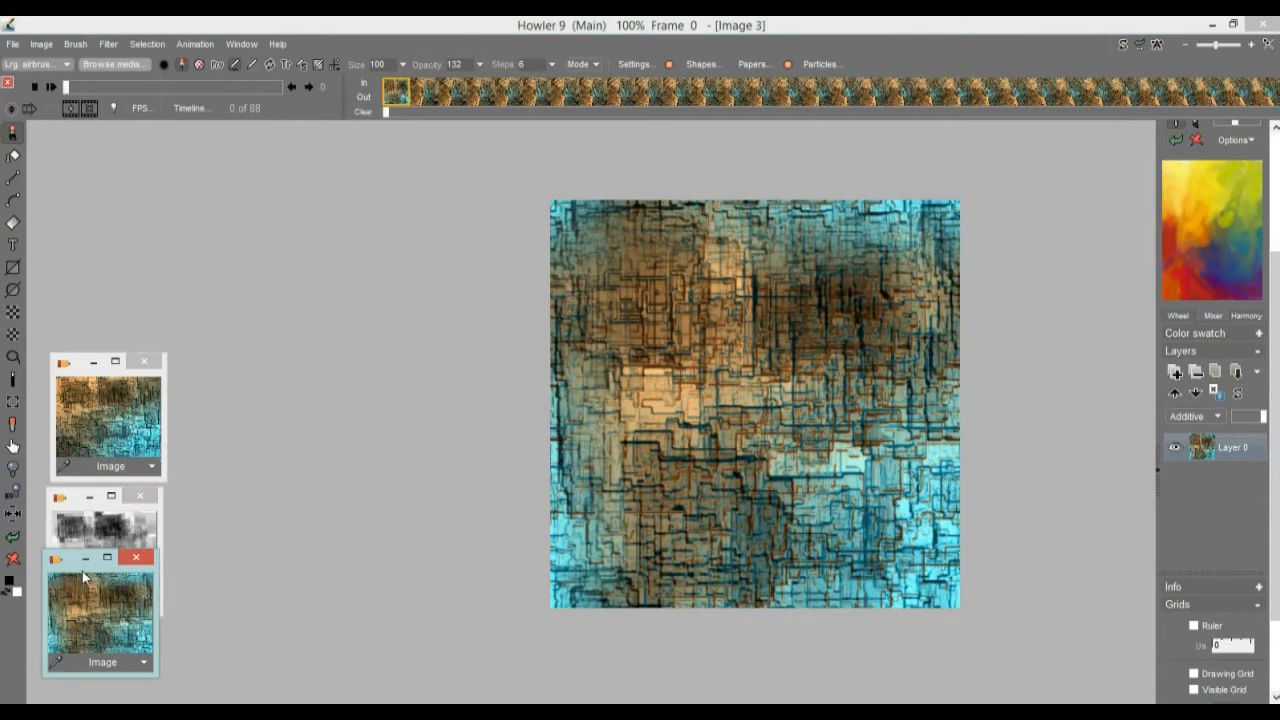
drag(83, 558, 231, 367)
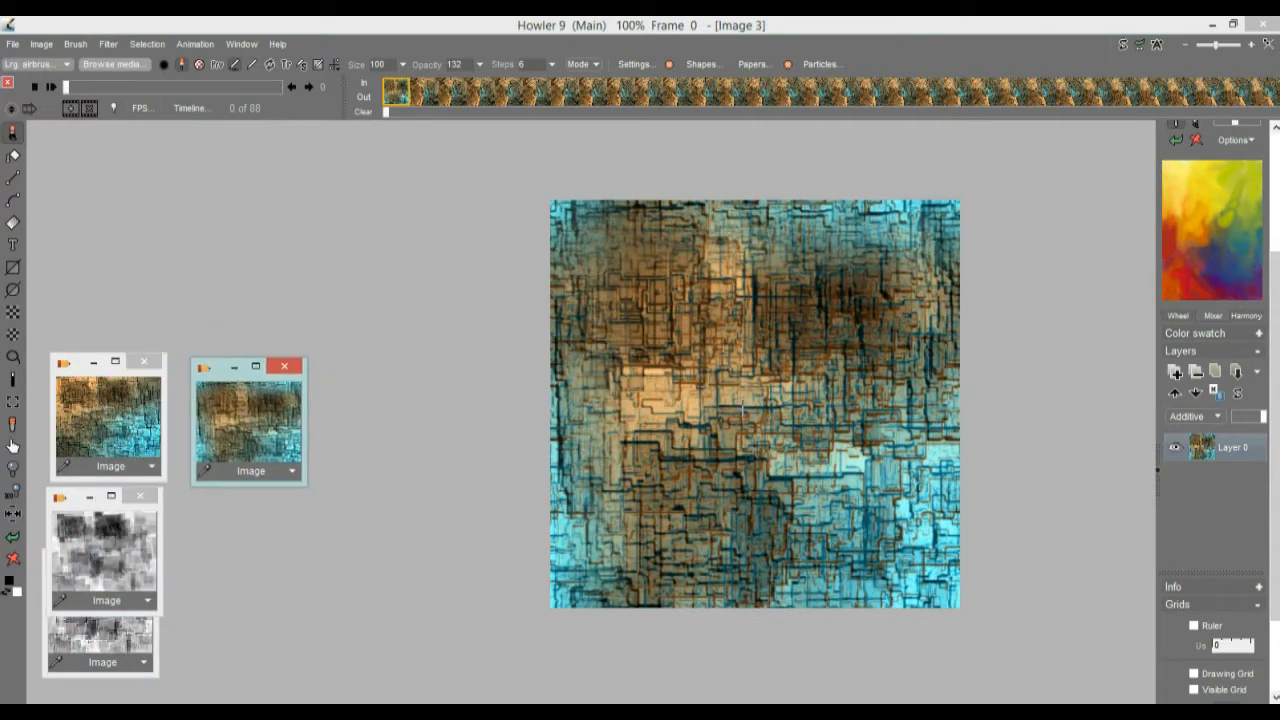
- Generate a Tunnel animation from the seamless coloured pattern with reduced x and y shifts, and play it
click(108, 44)
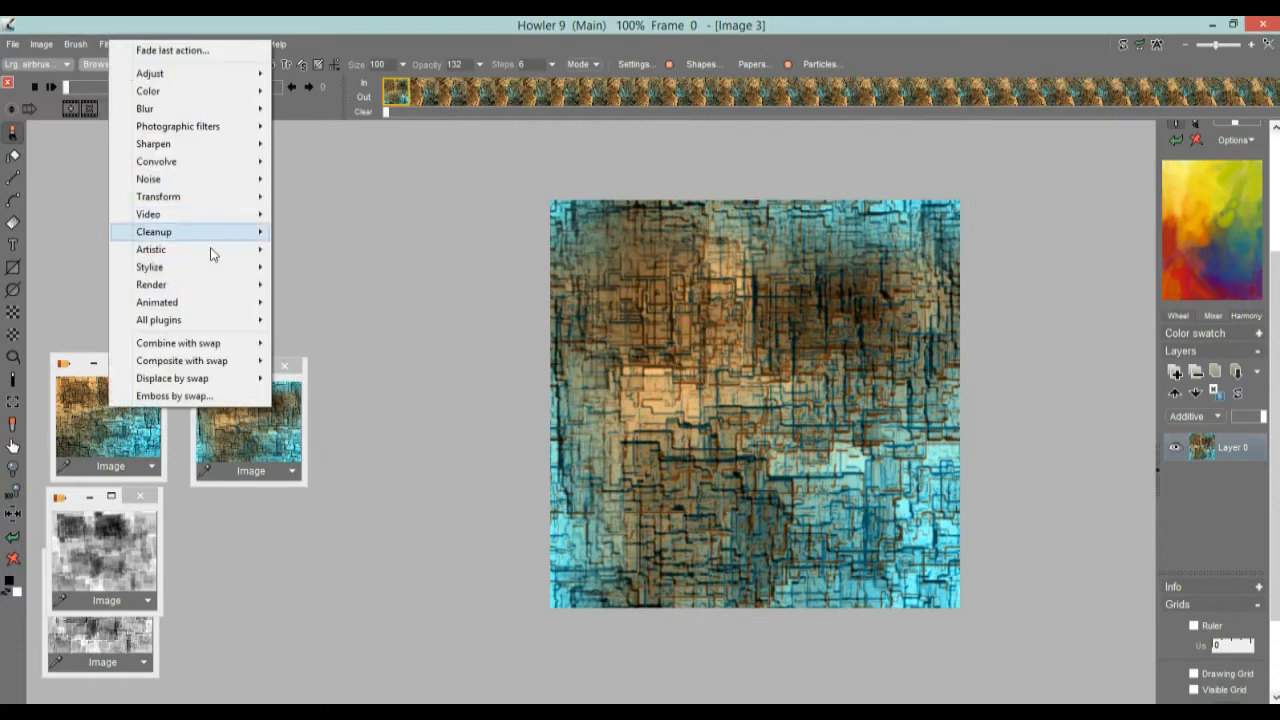
mouse_move(249, 307)
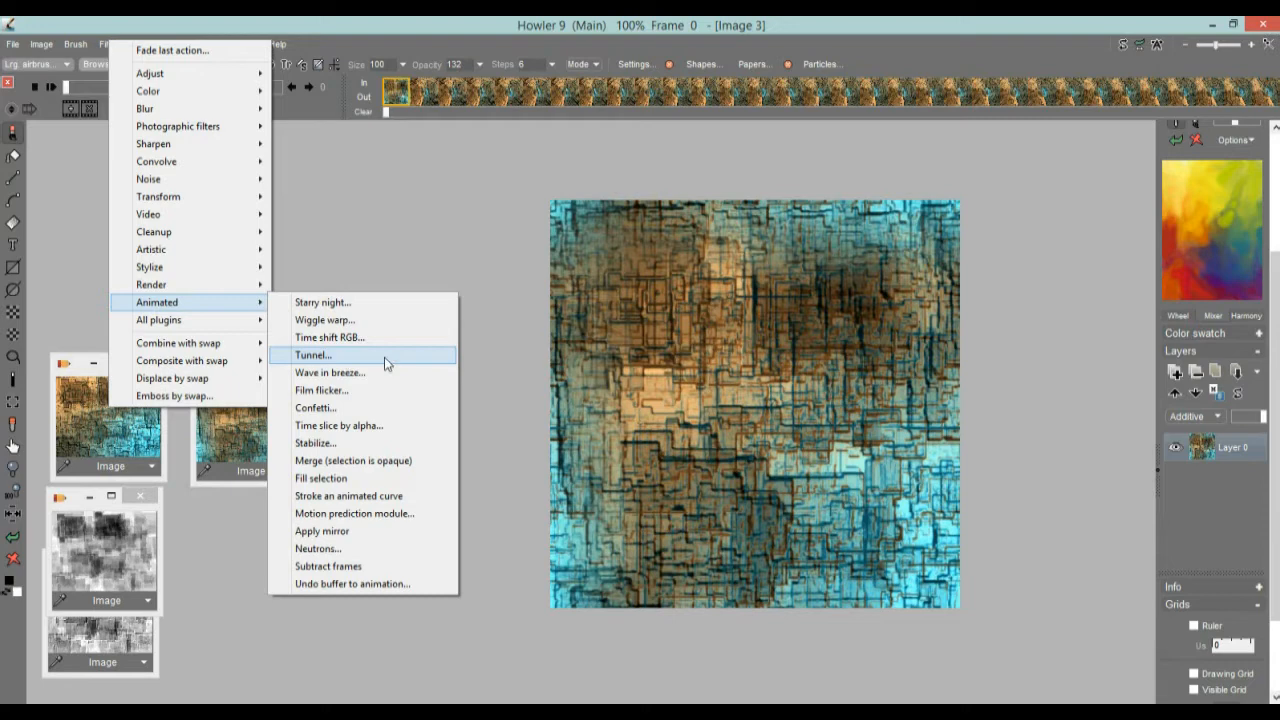
click(320, 357)
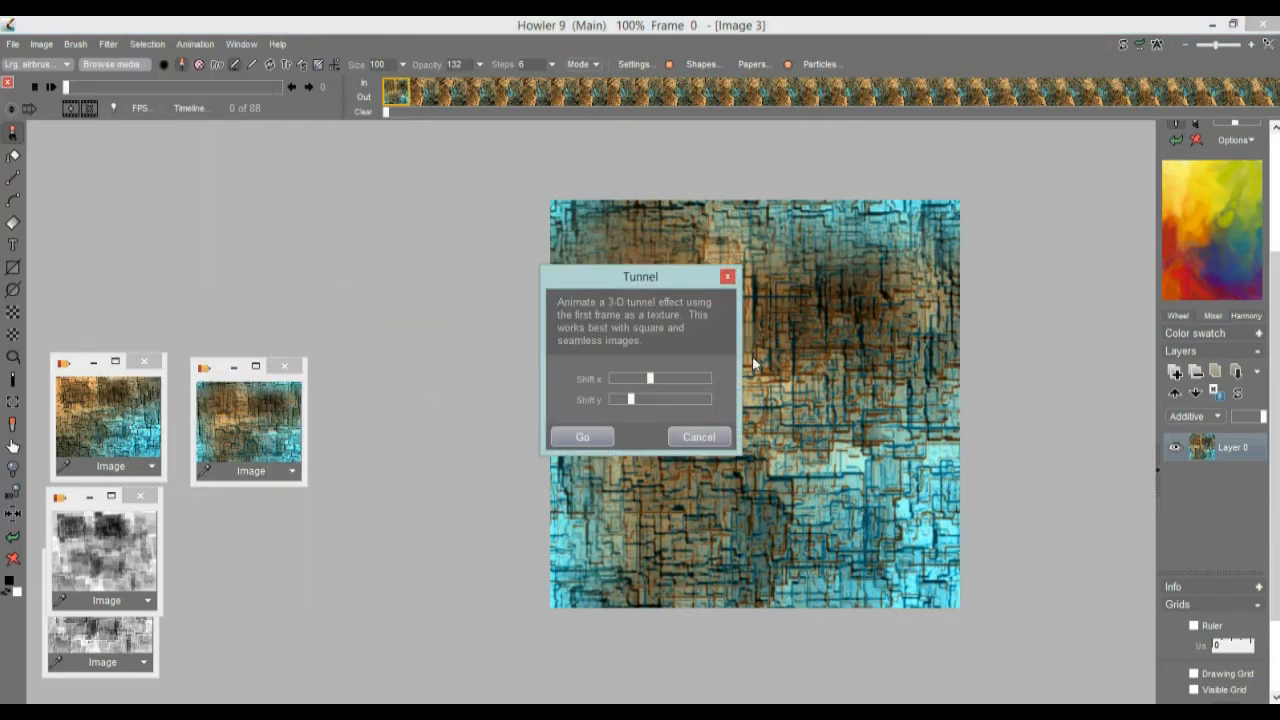
click(631, 380)
click(592, 437)
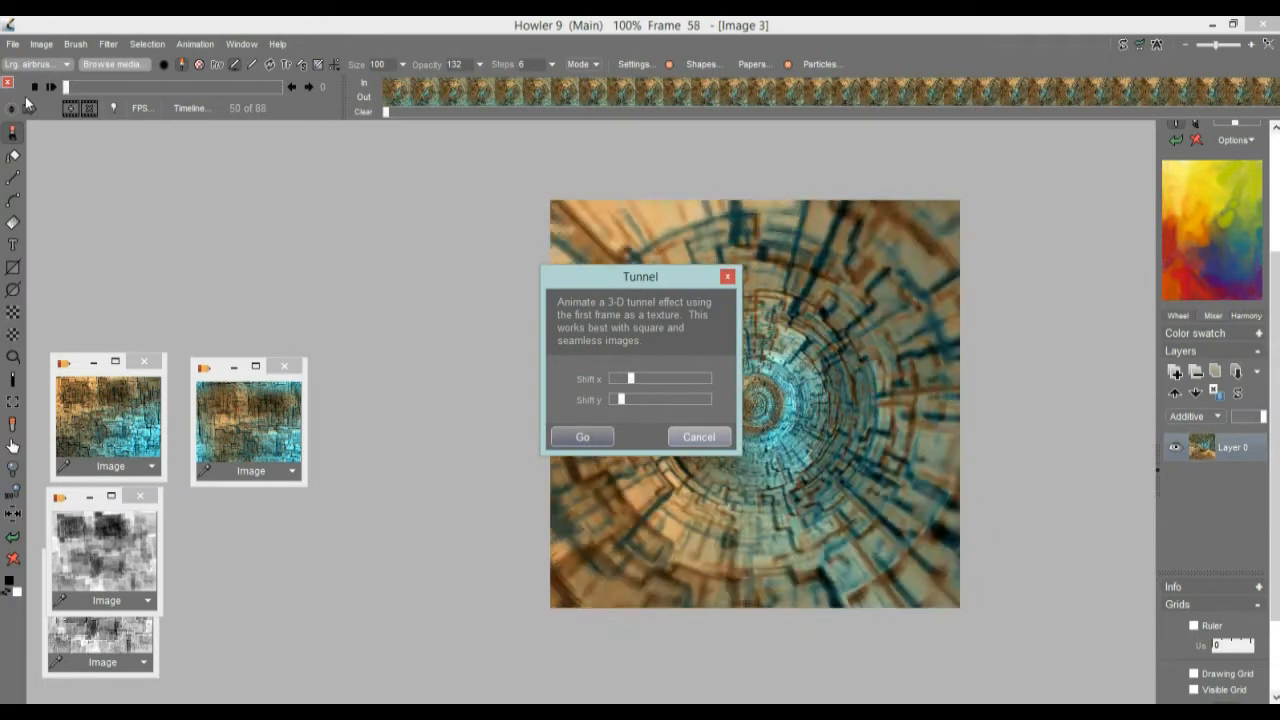
click(51, 87)
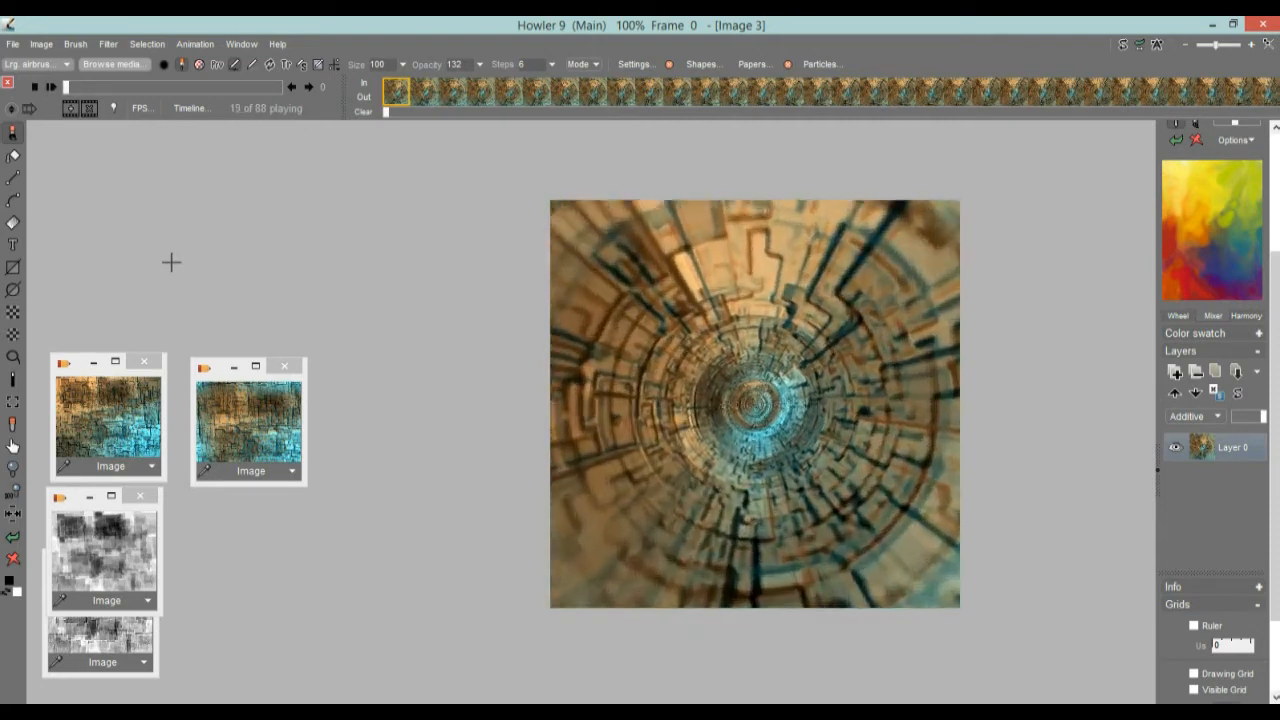
- Store the coloured tunnel animation to disc, move its thumbnail clear of the stored images, and stop playback
click(195, 44)
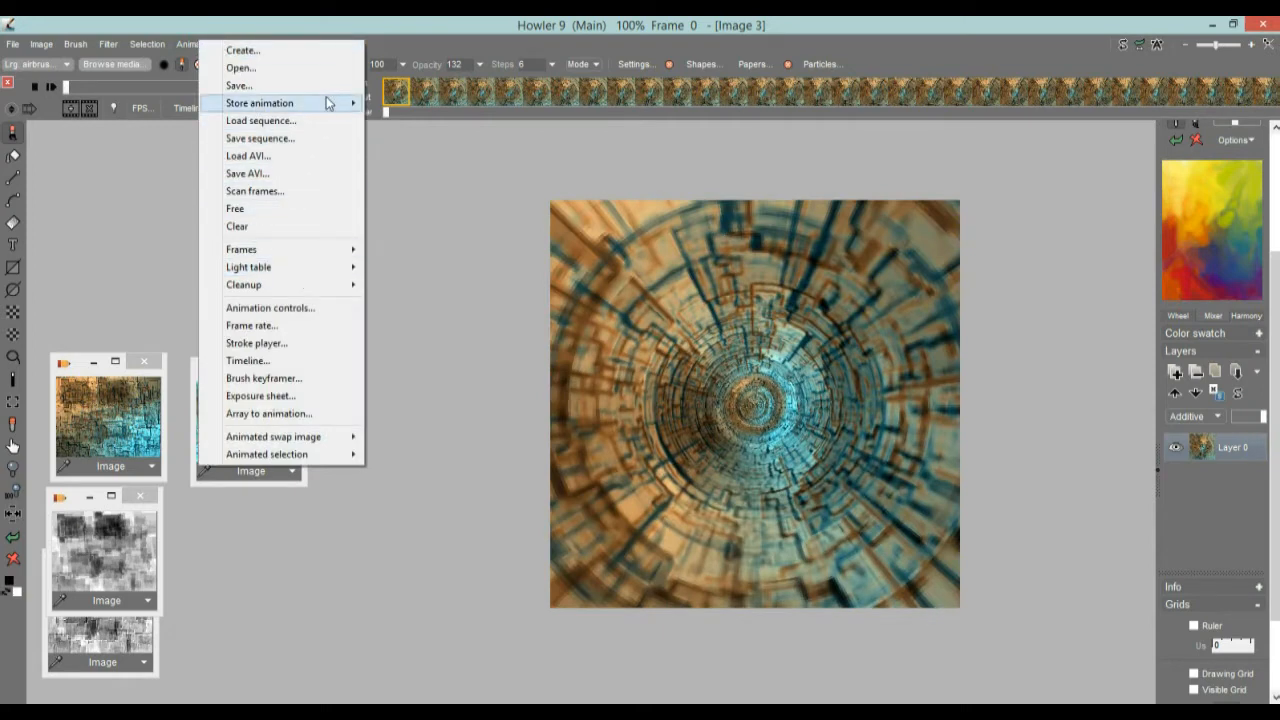
mouse_move(321, 107)
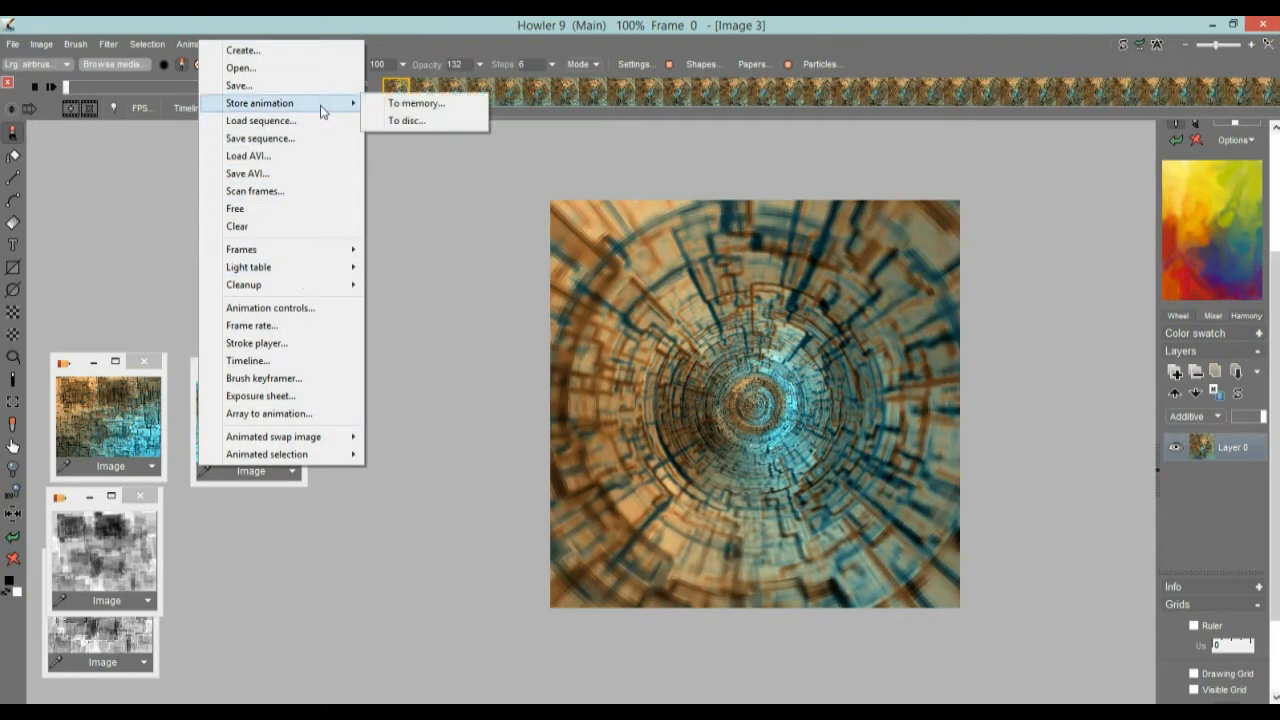
click(426, 120)
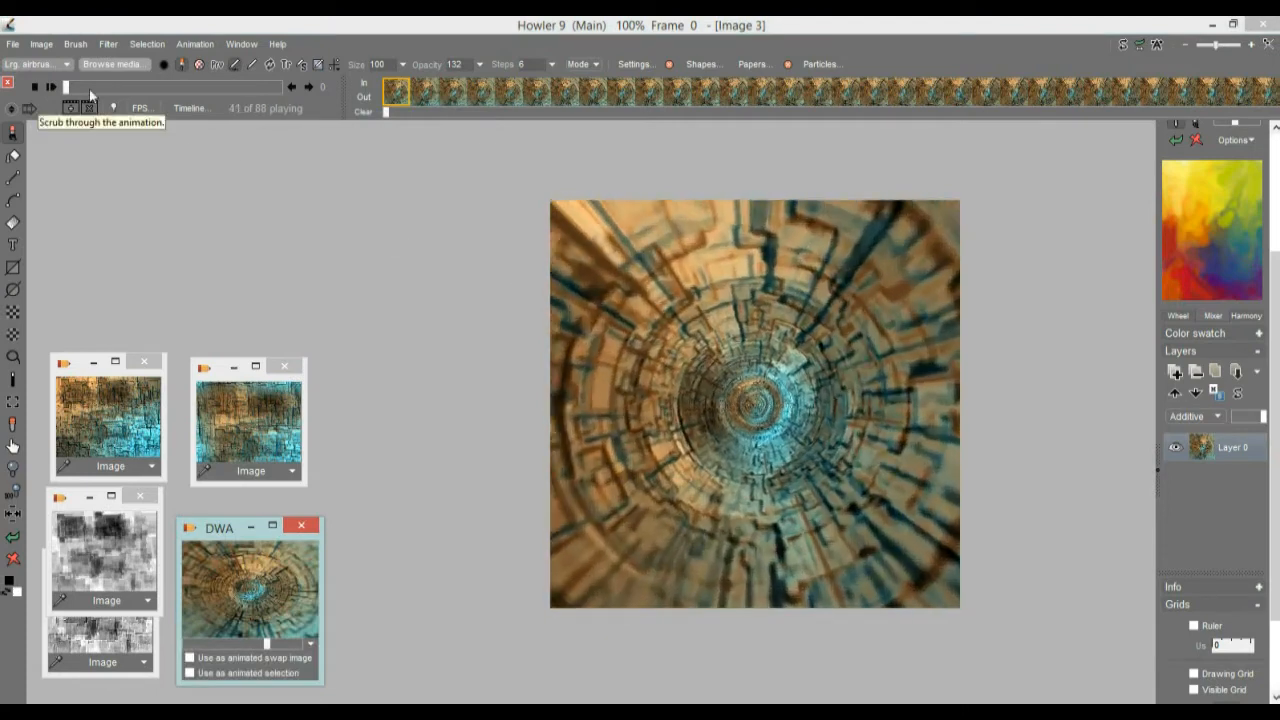
drag(222, 529, 1037, 590)
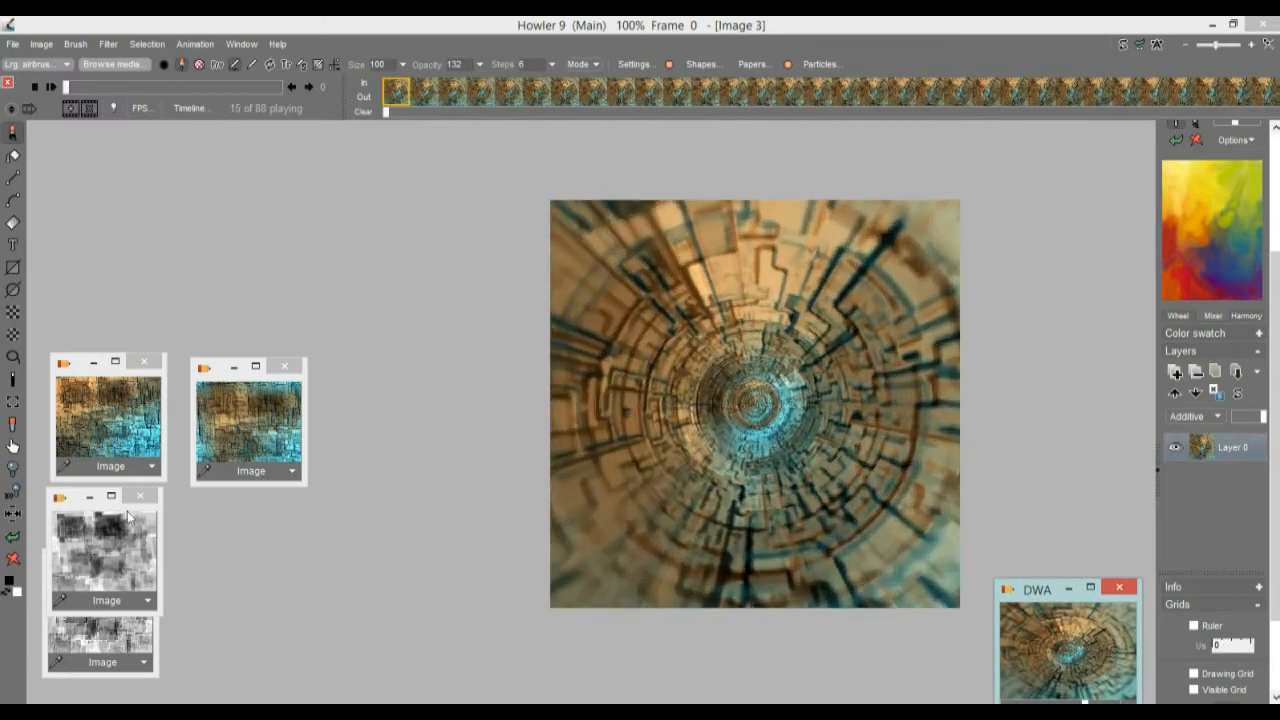
click(40, 87)
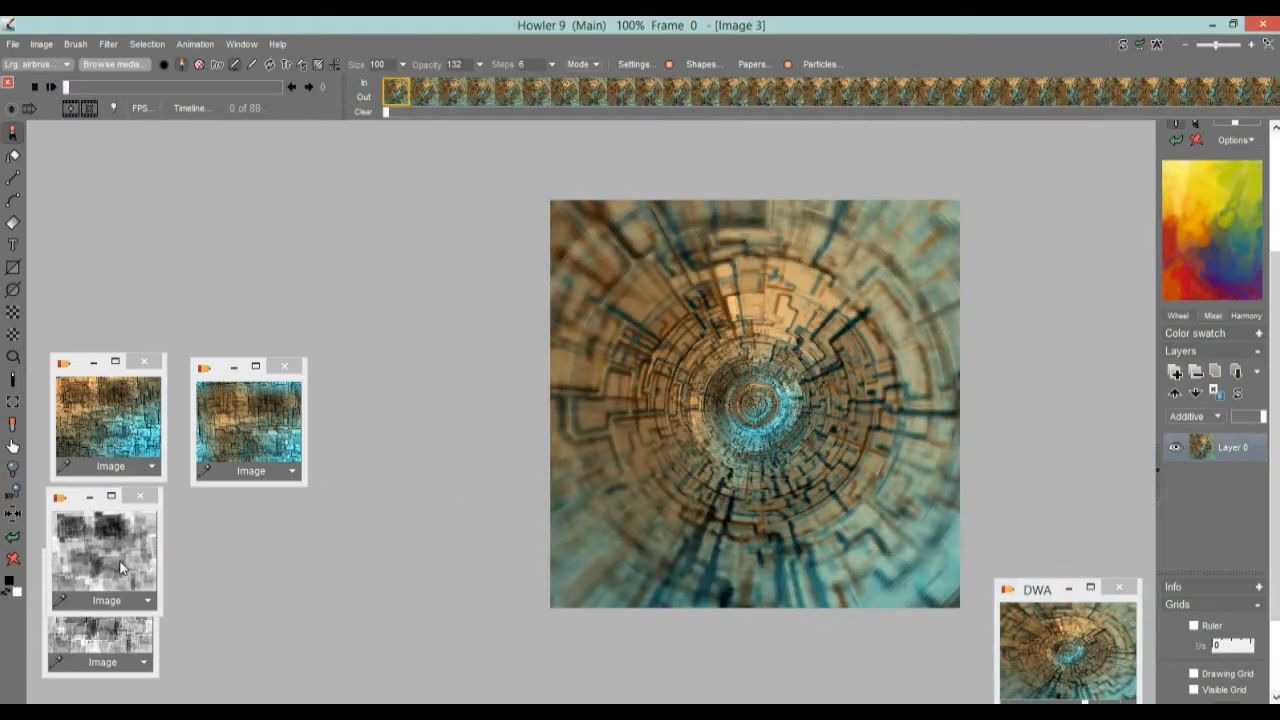
- Restore the stored soft greyscale pattern on frame 0 and make it seamless with 20% x and y trims, on that frame only
click(150, 548)
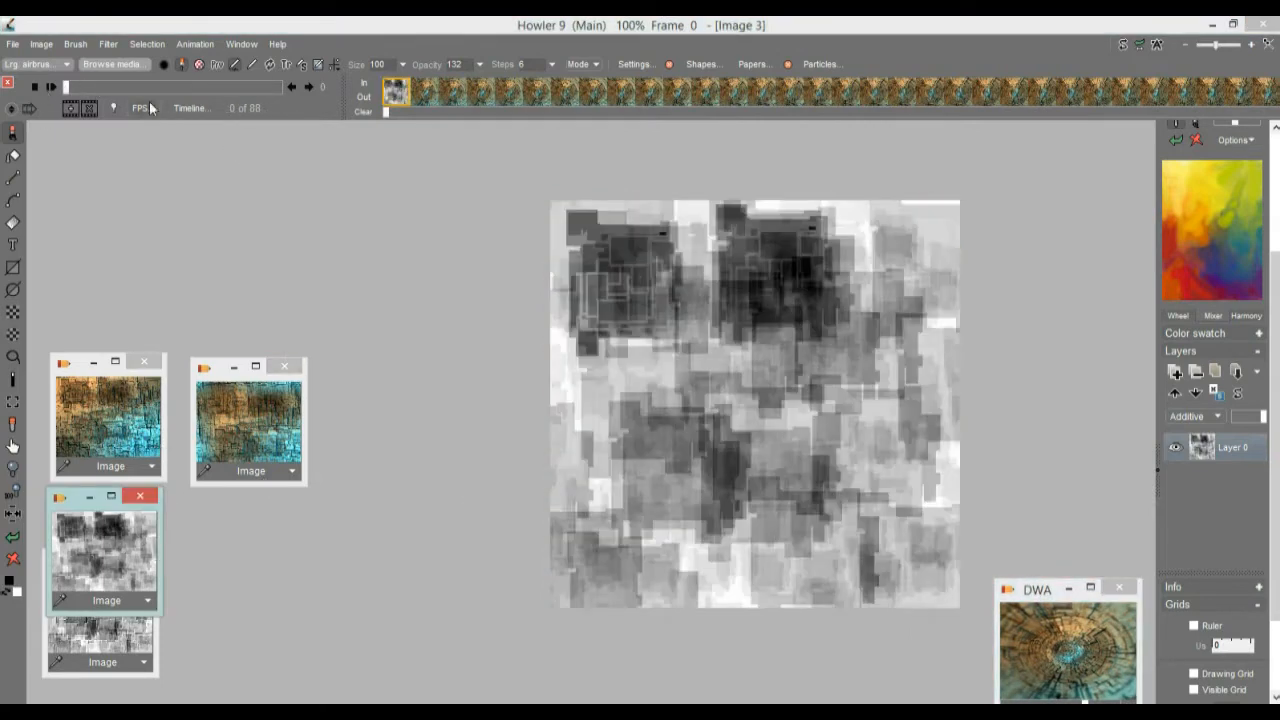
click(105, 44)
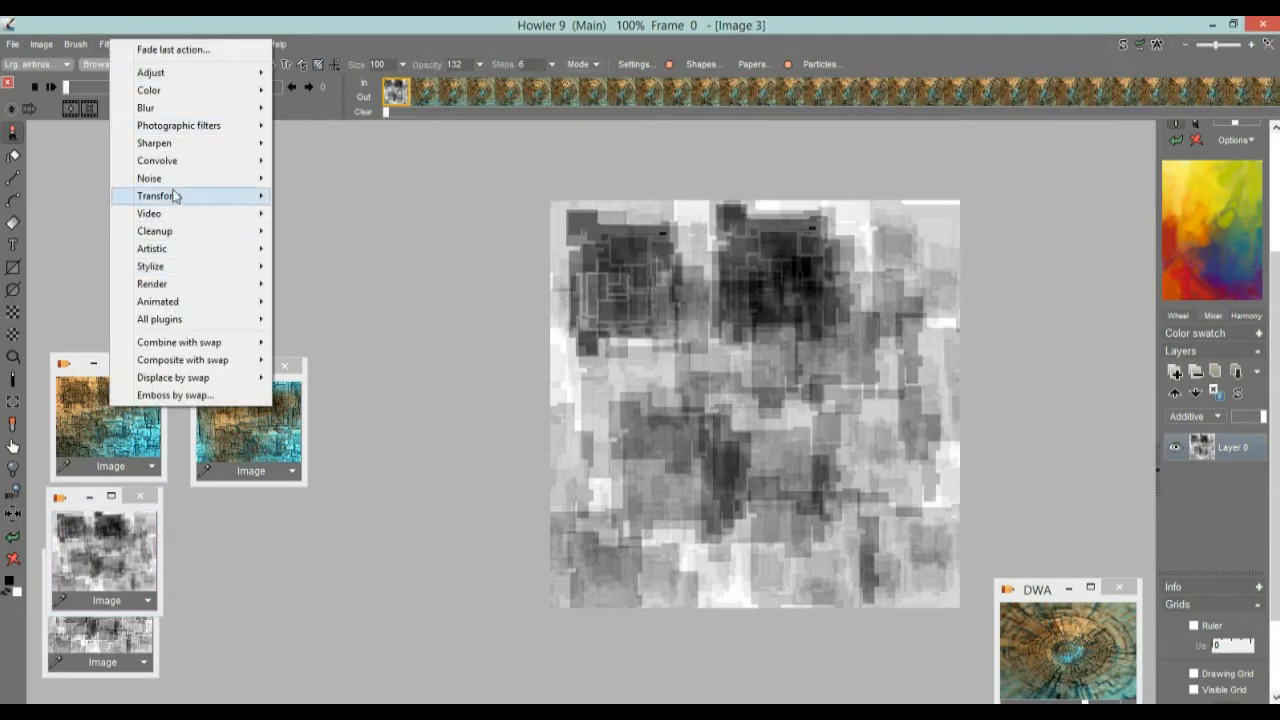
click(40, 44)
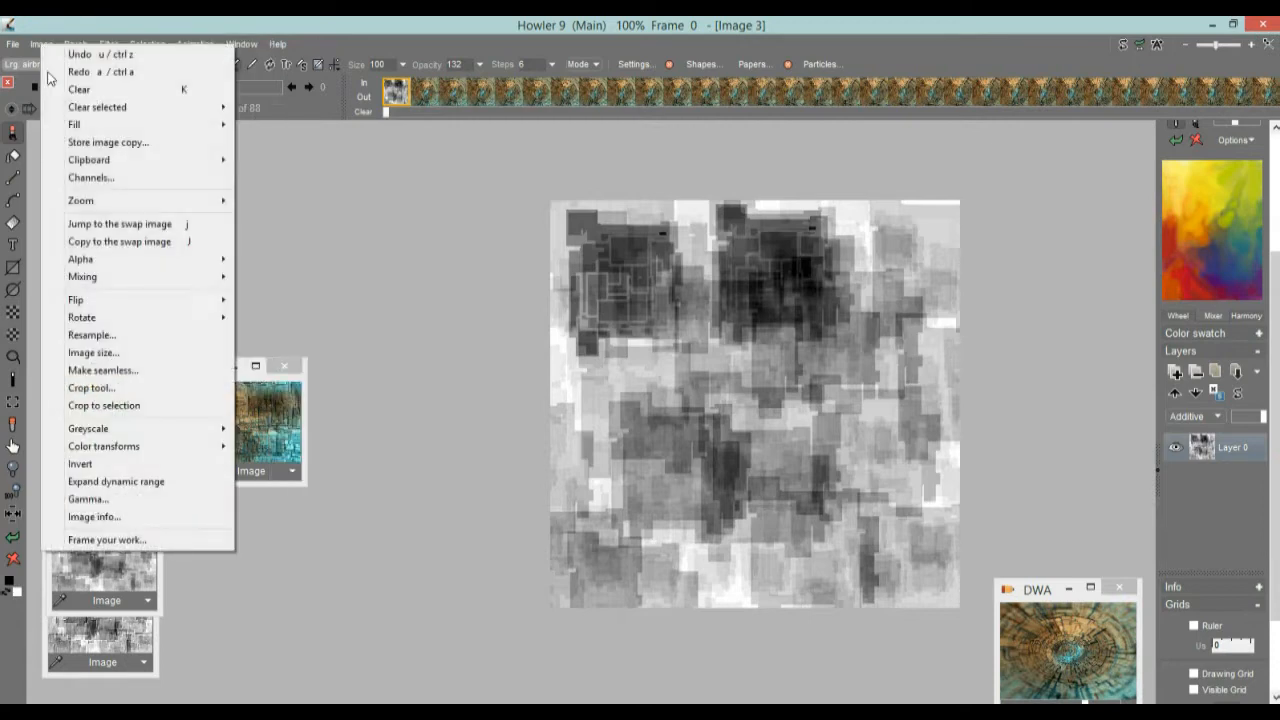
click(133, 372)
click(777, 351)
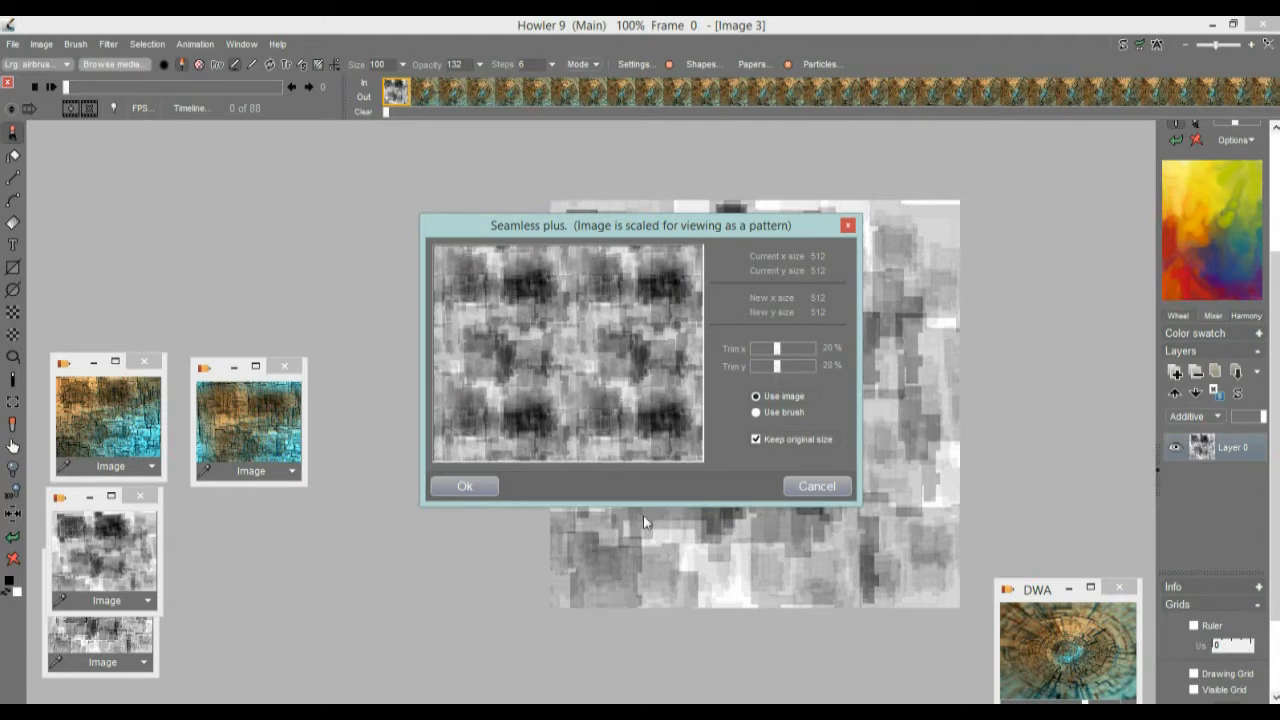
click(481, 490)
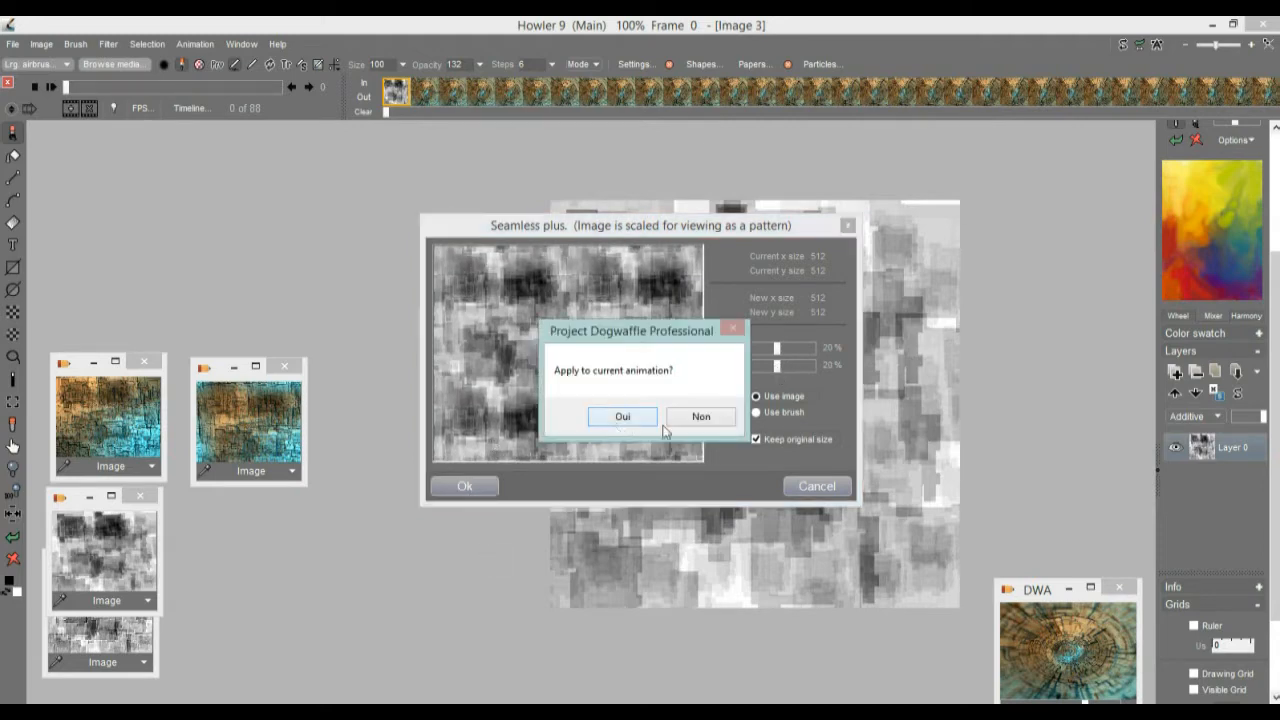
click(694, 424)
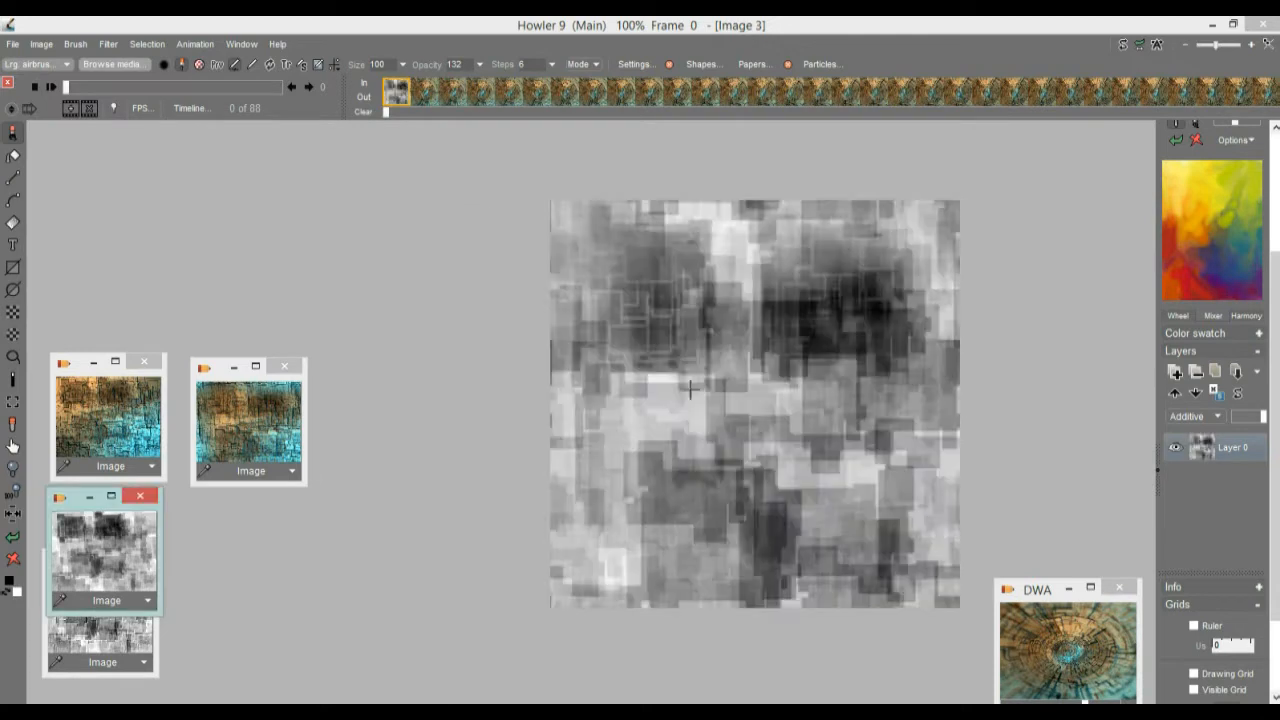
- Store a copy of the seamless greyscale pattern and place its thumbnail beside the original greyscale copy
click(40, 44)
click(150, 144)
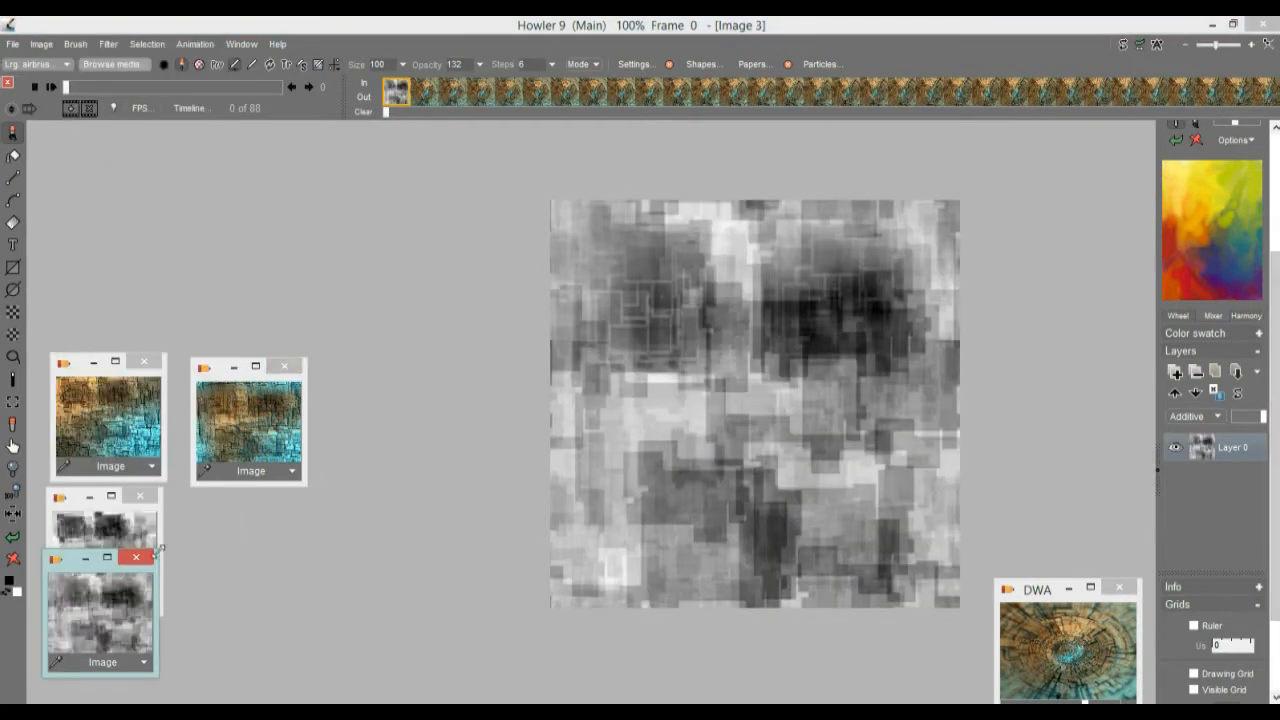
drag(67, 566, 193, 513)
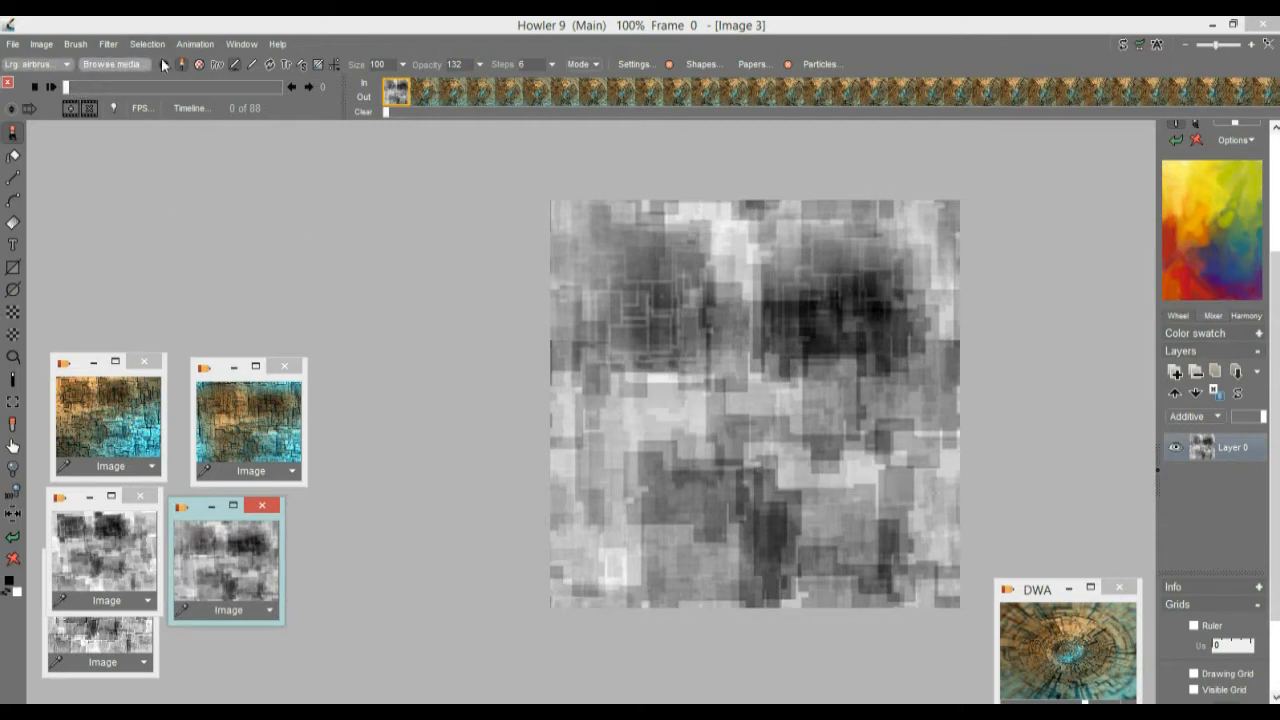
- Generate a Tunnel animation from the seamless greyscale pattern with the same reduced x and y shifts, and scrub to frame 60
click(197, 44)
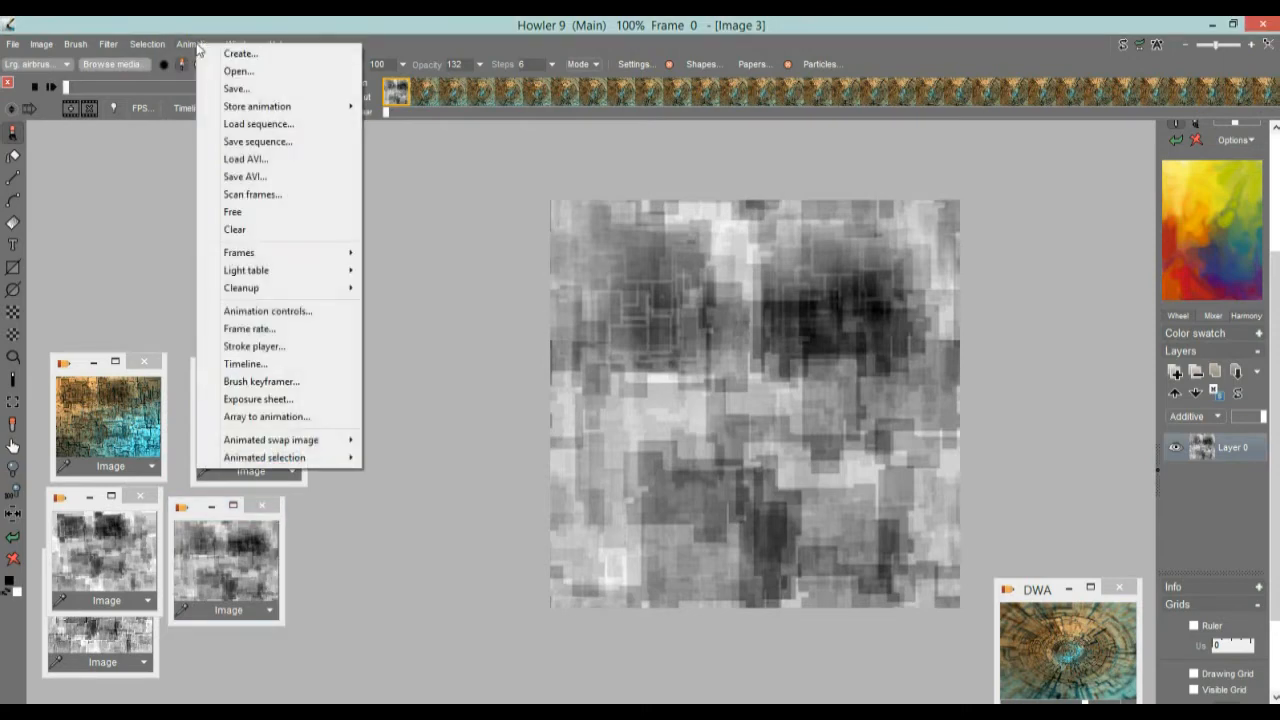
click(212, 24)
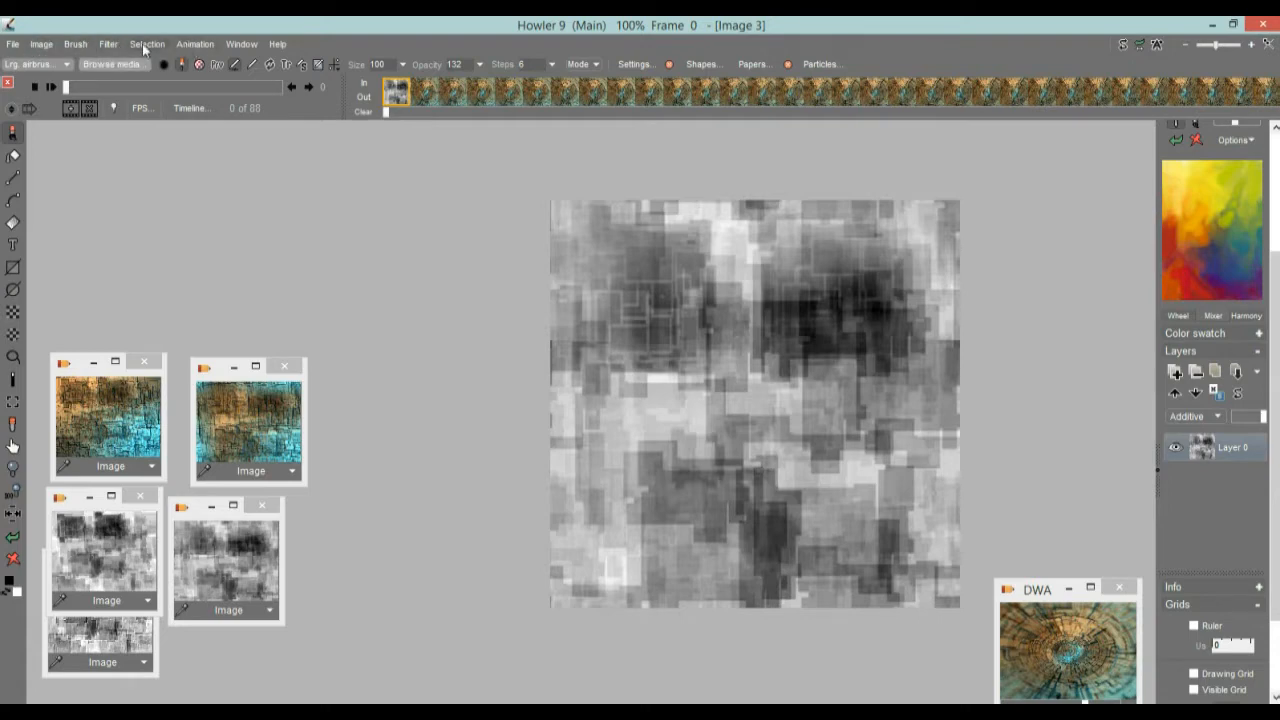
click(80, 44)
click(108, 46)
click(110, 45)
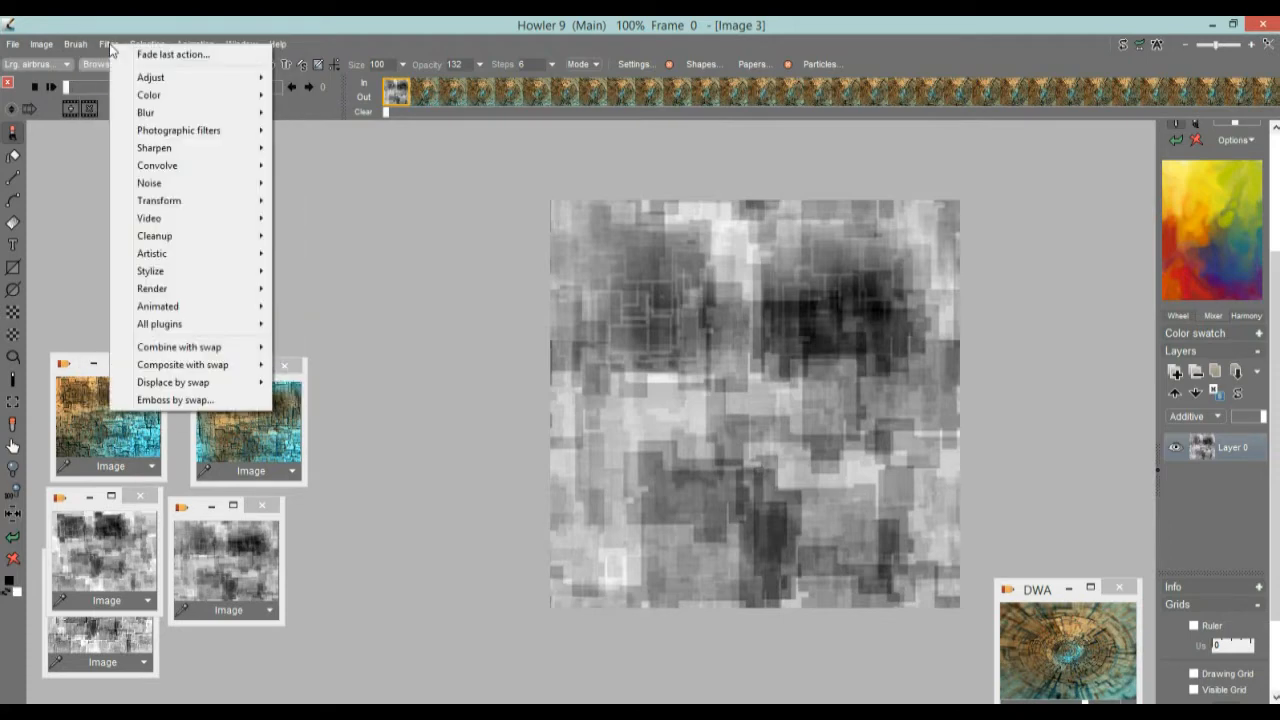
mouse_move(180, 308)
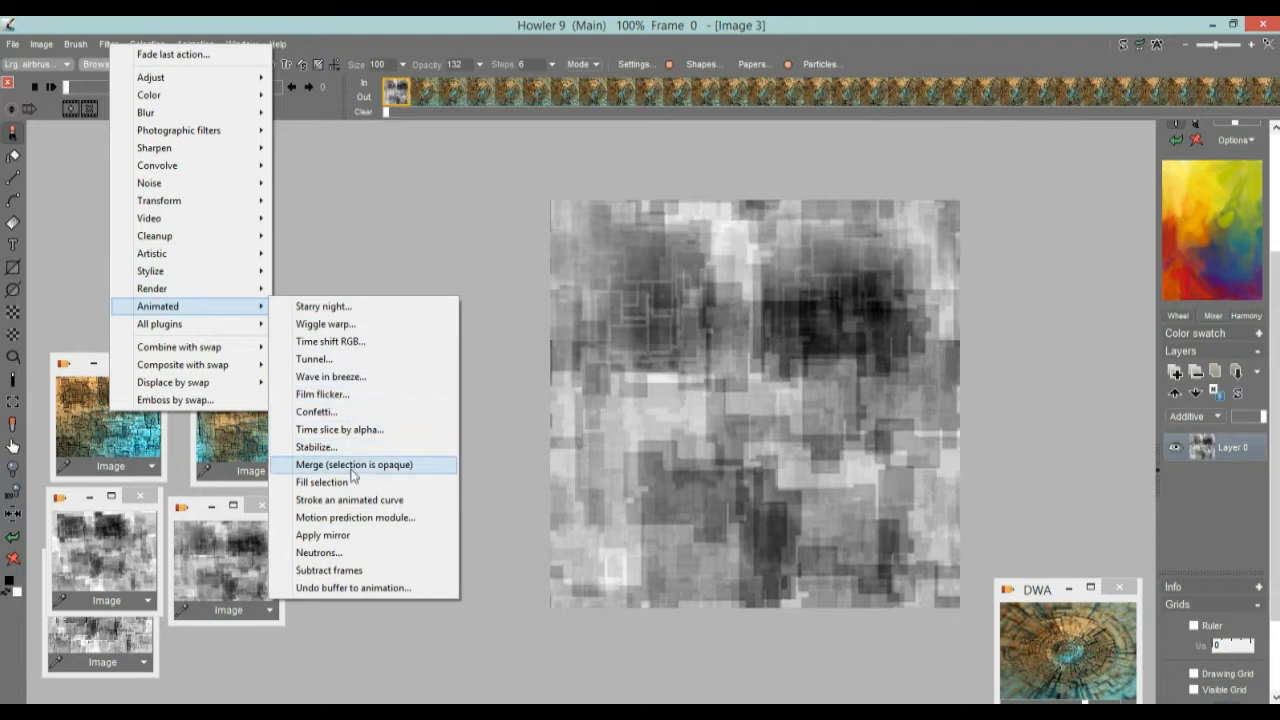
click(338, 359)
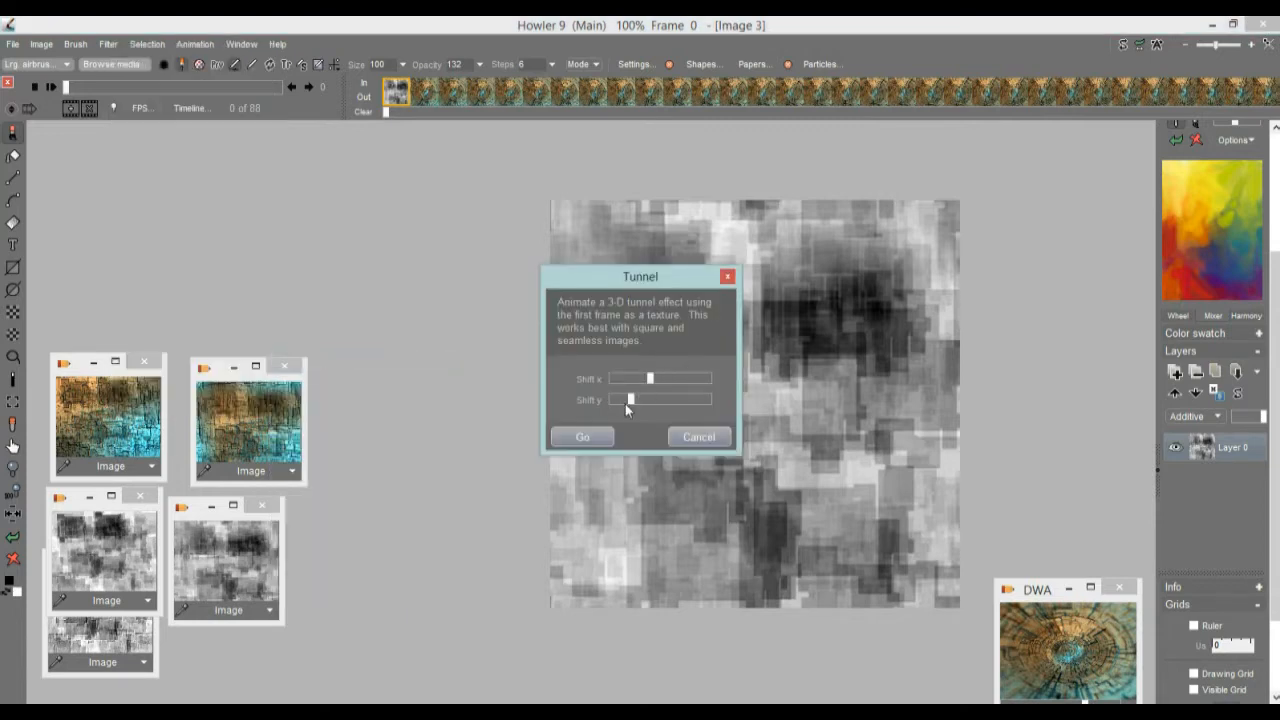
drag(626, 385, 636, 379)
click(591, 437)
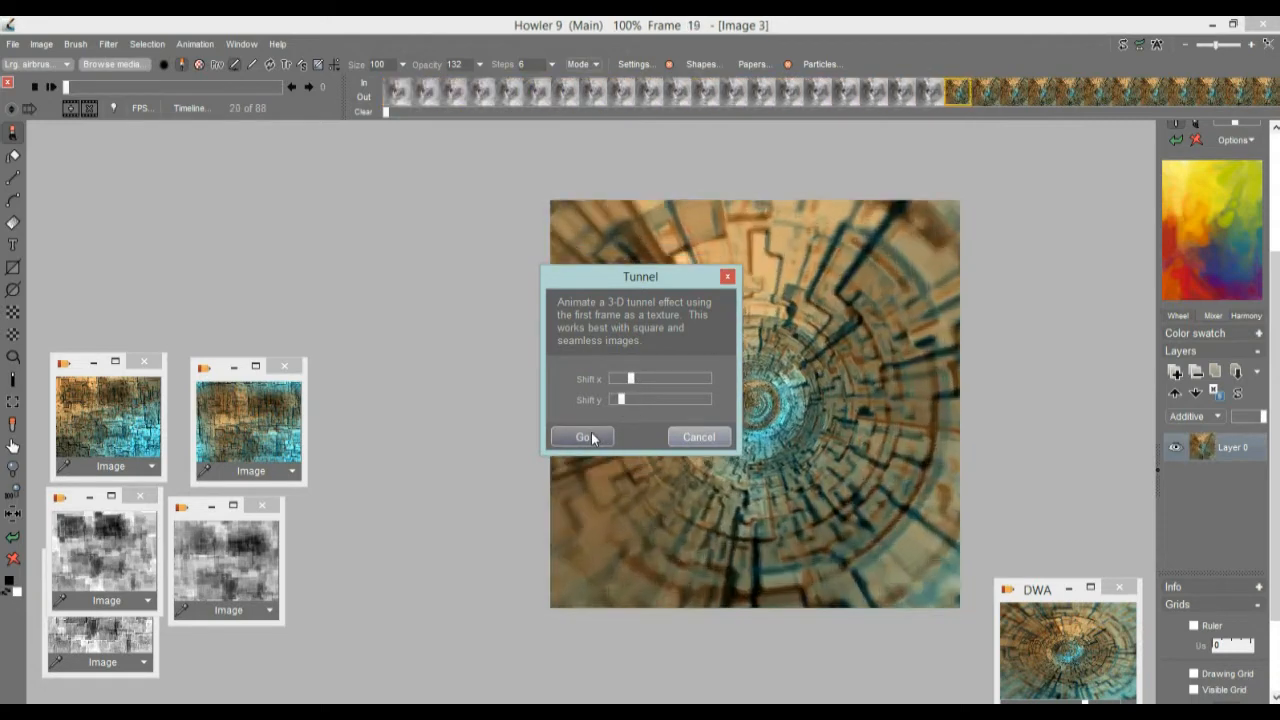
drag(100, 89, 226, 126)
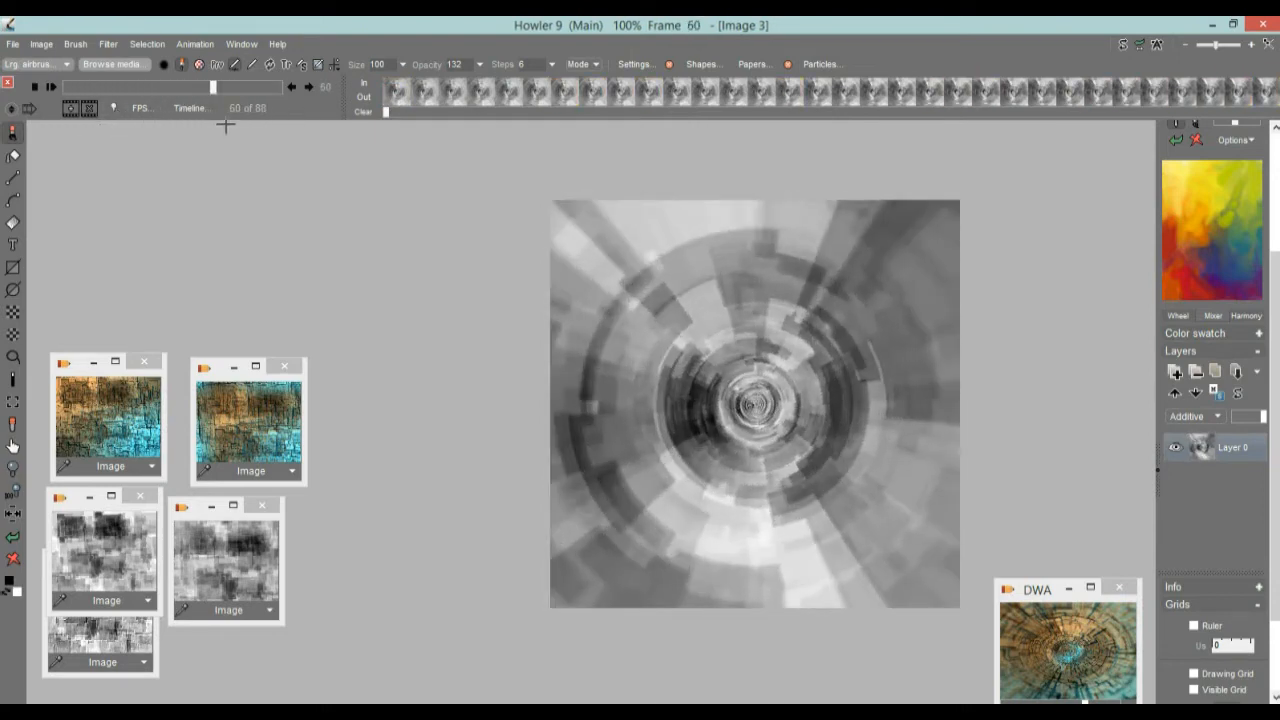
- Store the greyscale tunnel animation to disc and arrange its thumbnail next to the coloured tunnel's
click(210, 46)
mouse_move(337, 105)
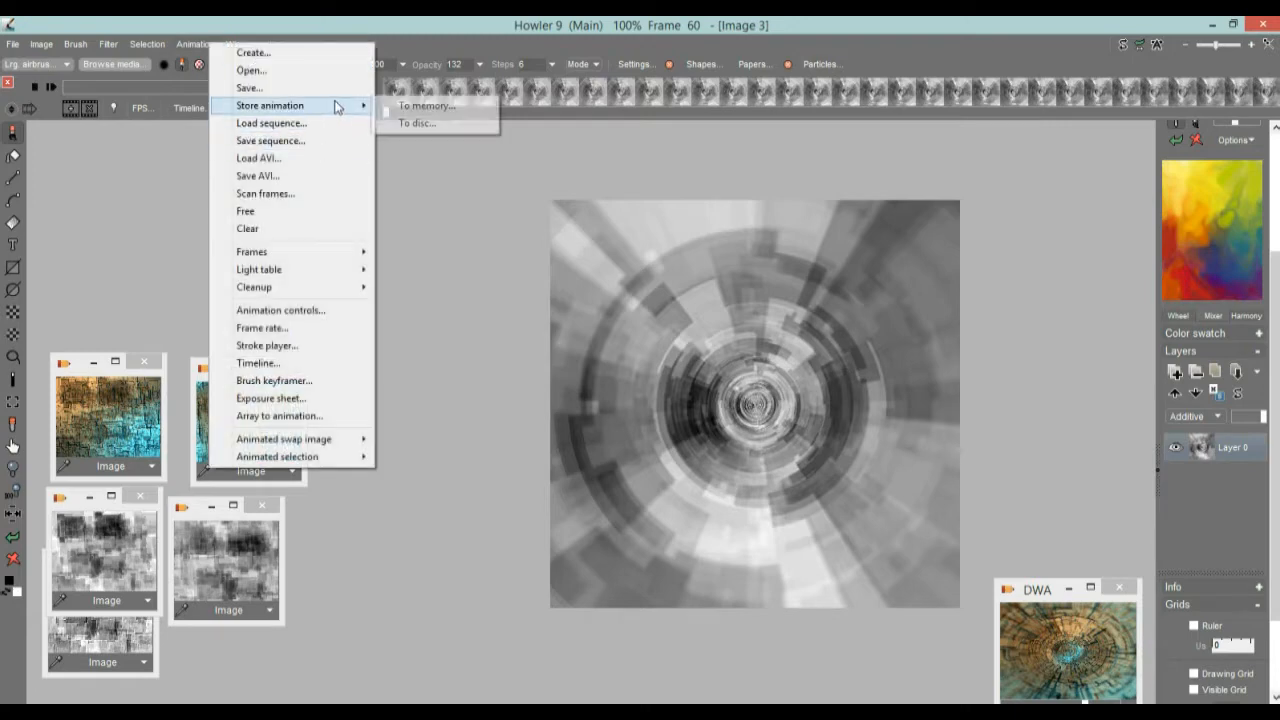
click(432, 124)
drag(226, 532, 1100, 413)
drag(1058, 598, 1092, 538)
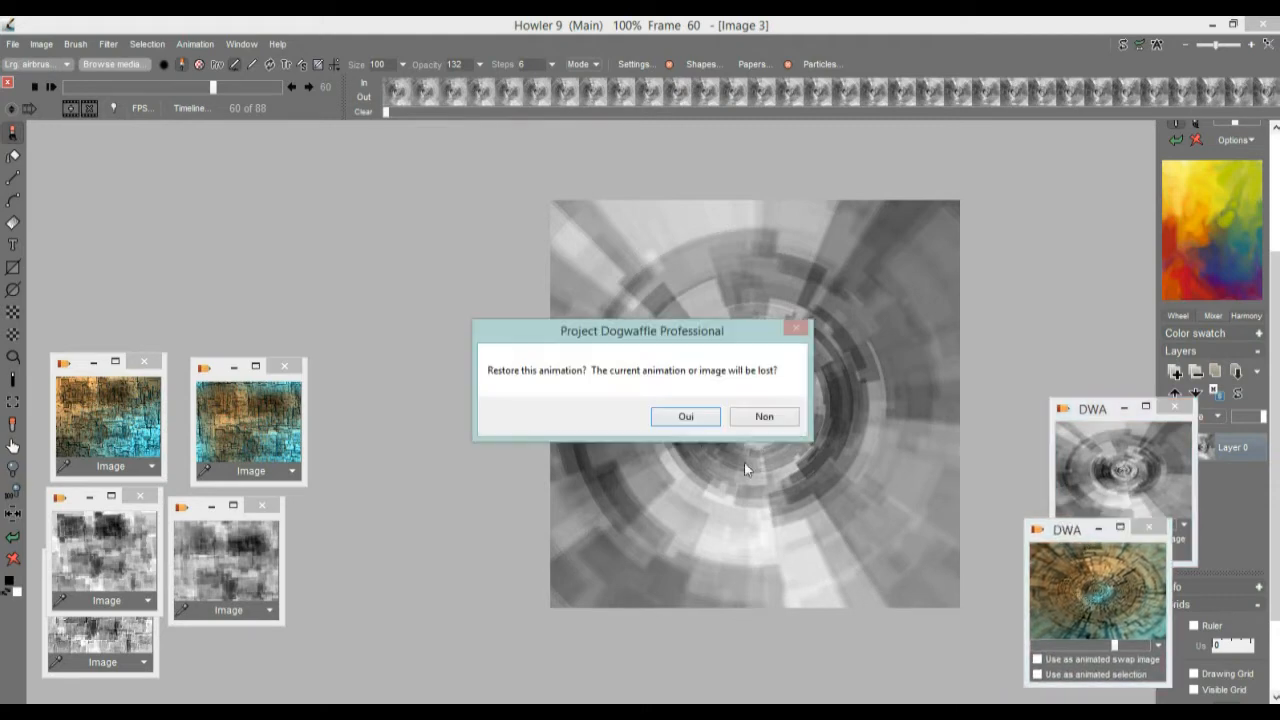
- Restore the stored coloured tunnel animation in place of the current one, then scrub and play it
click(701, 422)
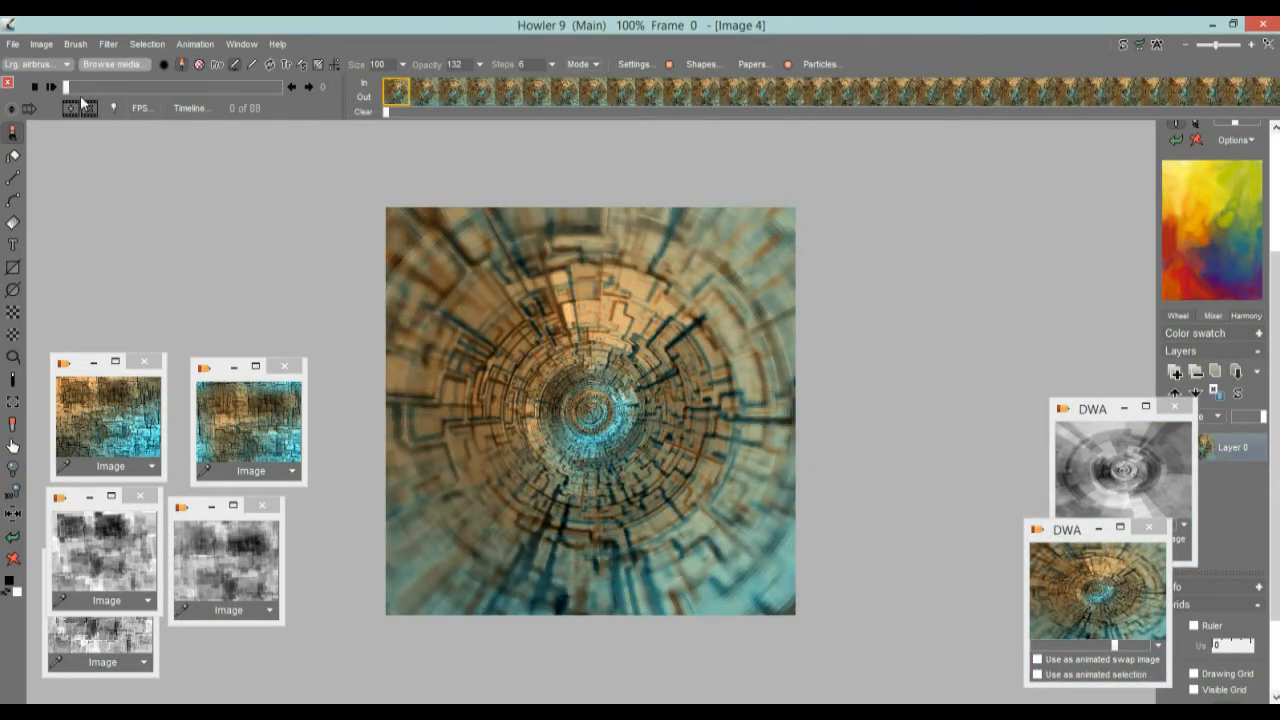
drag(84, 93, 181, 90)
click(51, 86)
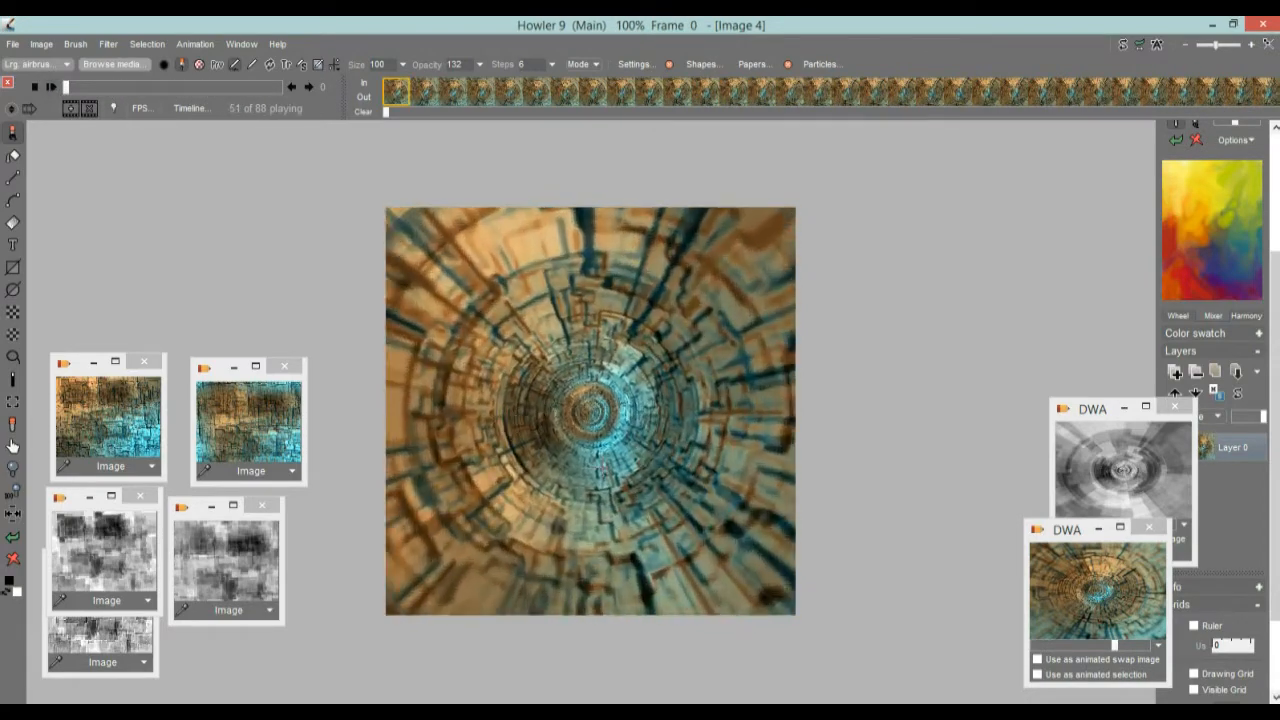
drag(177, 84, 60, 90)
- Load the stored greyscale pattern onto the canvas and free the current animation
double_click(126, 556)
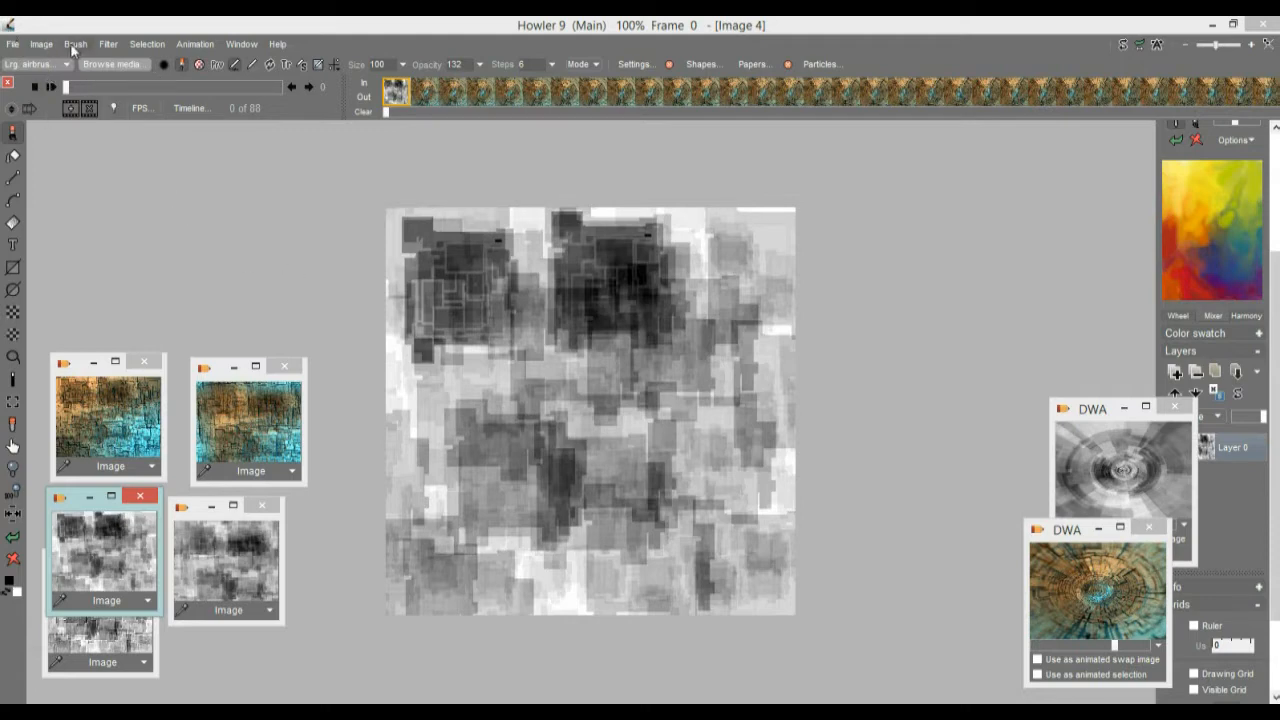
click(195, 44)
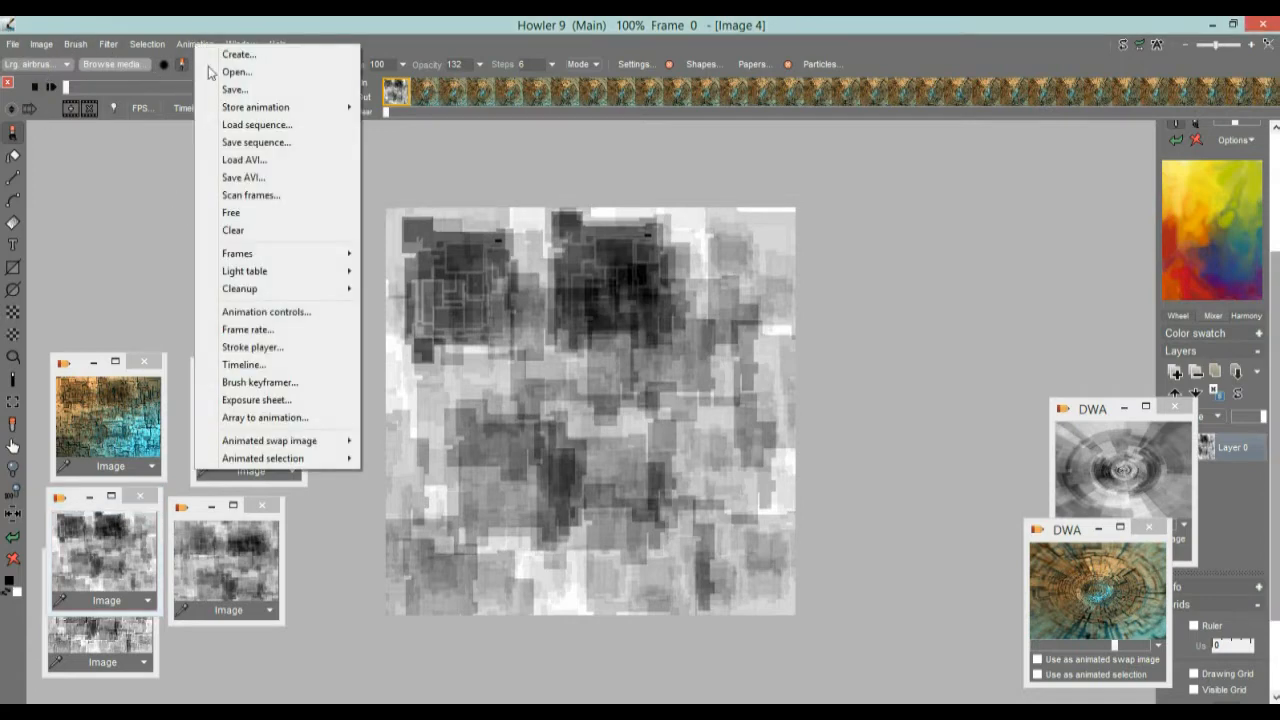
click(245, 213)
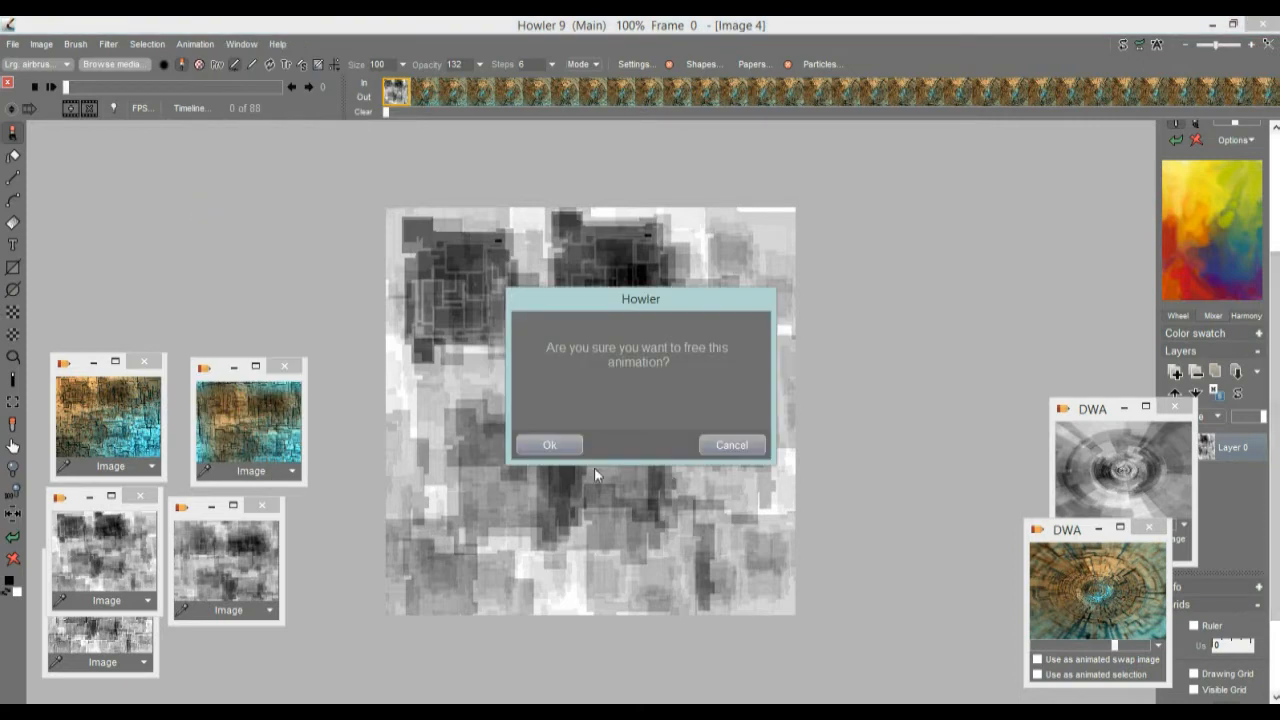
click(552, 445)
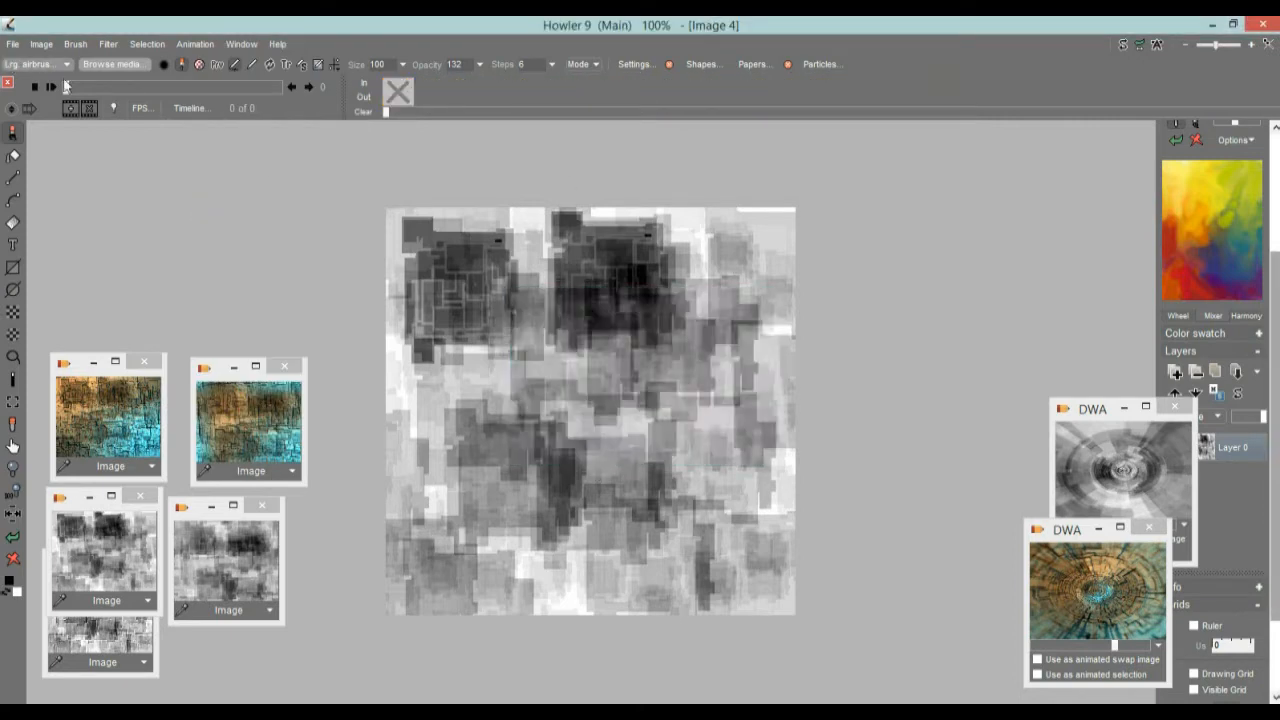
- Open the 3D Designer transform on the greyscale pattern and move its dialog clear of the preview
click(108, 44)
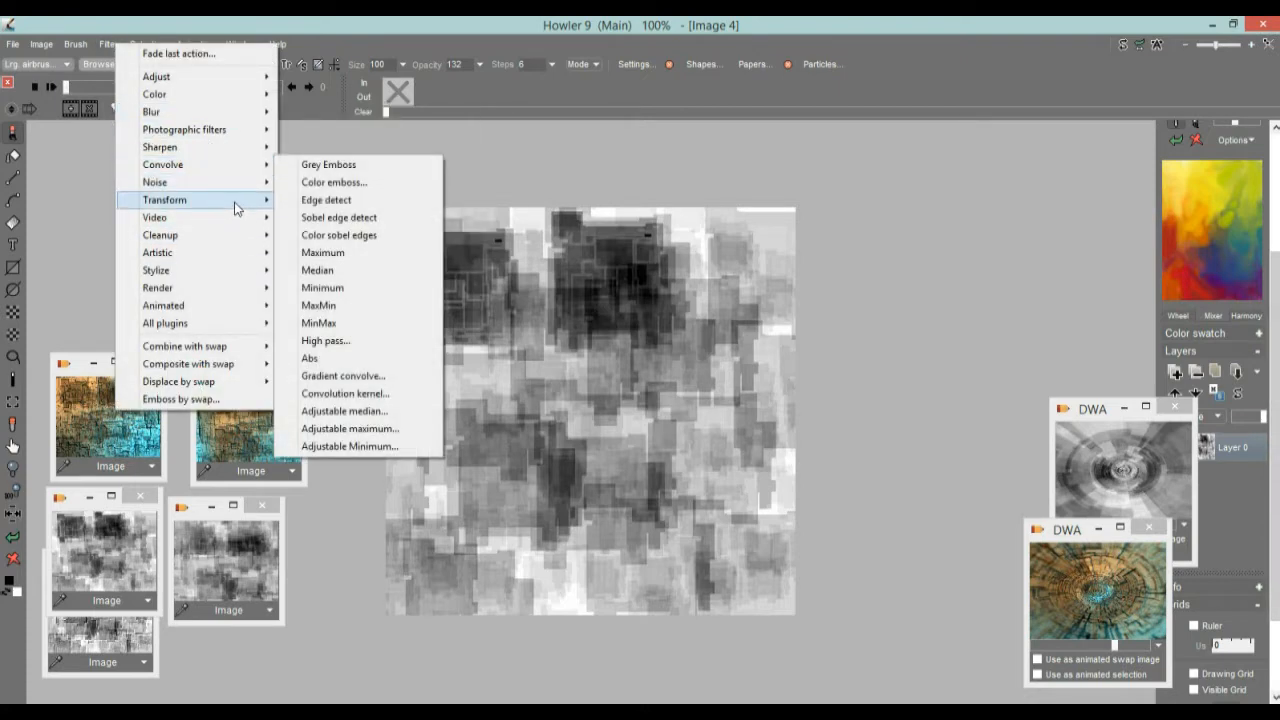
mouse_move(236, 202)
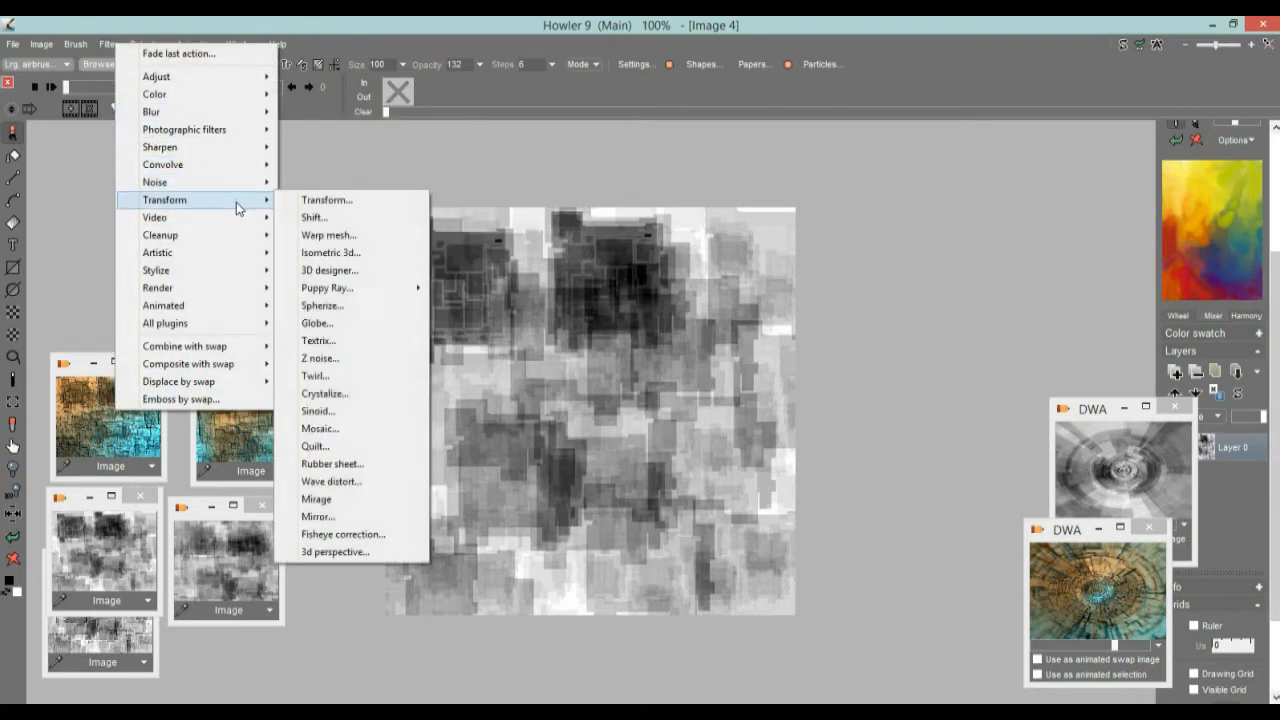
click(365, 271)
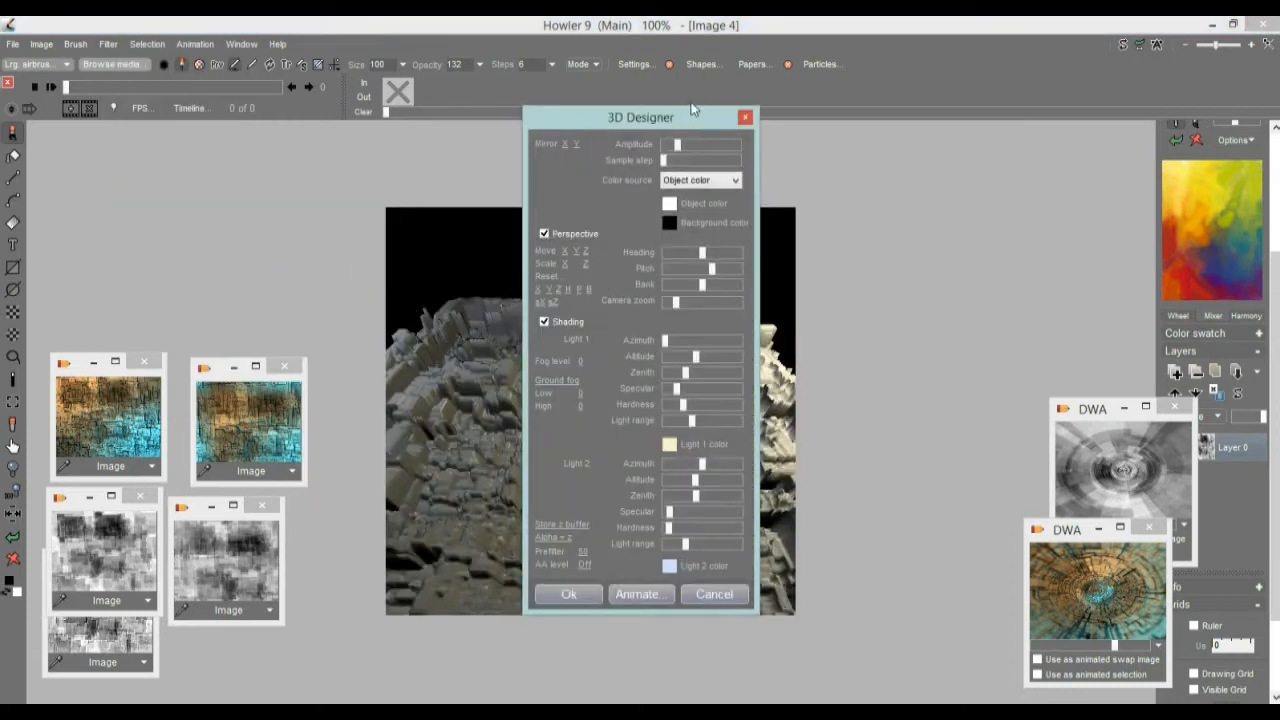
drag(658, 117, 117, 205)
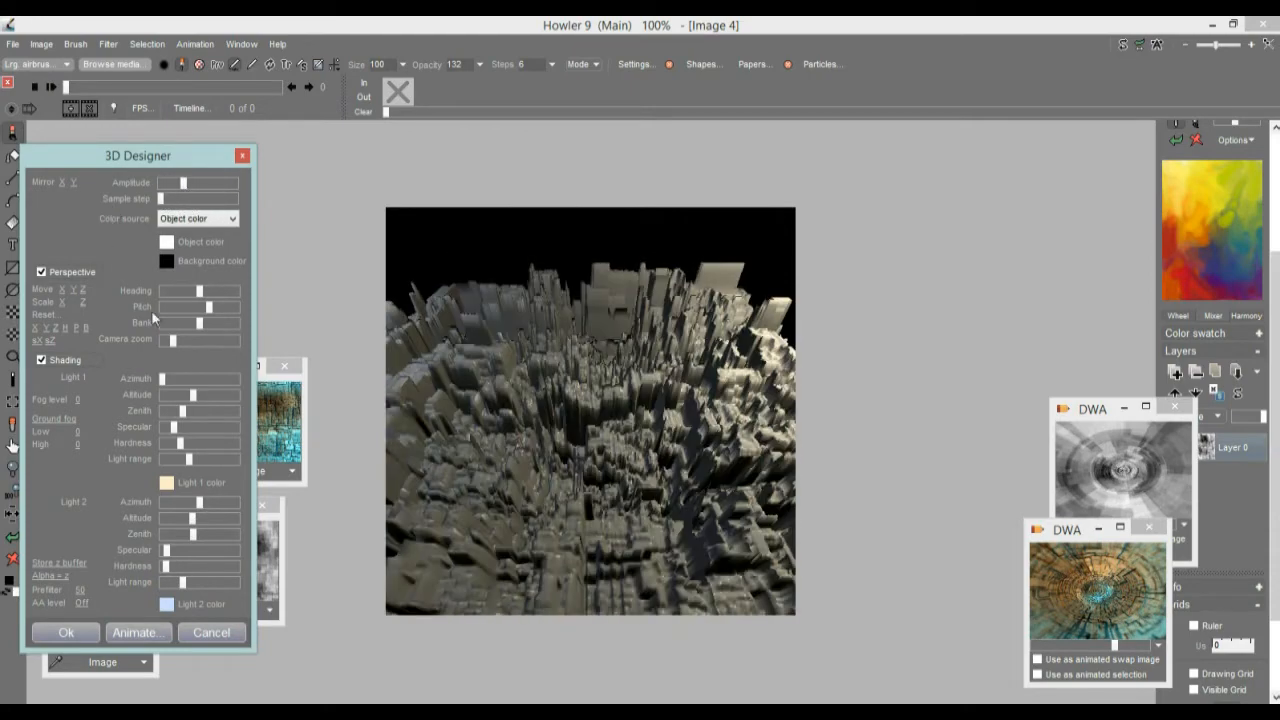
- Raise the 3D relief's amplitude, turn its heading and pitch to face the camera, and increase the camera zoom to maximum
mouse_move(184, 184)
mouse_down()
mouse_move(215, 182)
mouse_move(161, 185)
mouse_move(208, 188)
mouse_move(192, 188)
mouse_up()
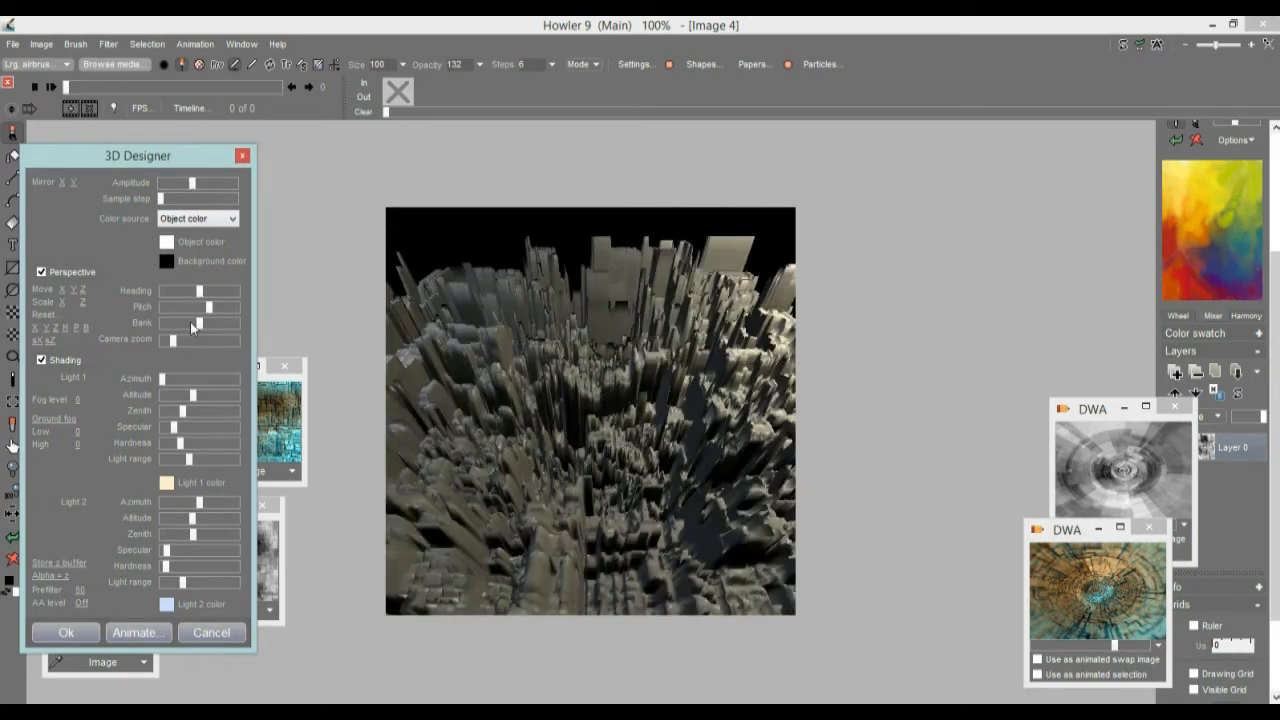
drag(199, 291, 220, 298)
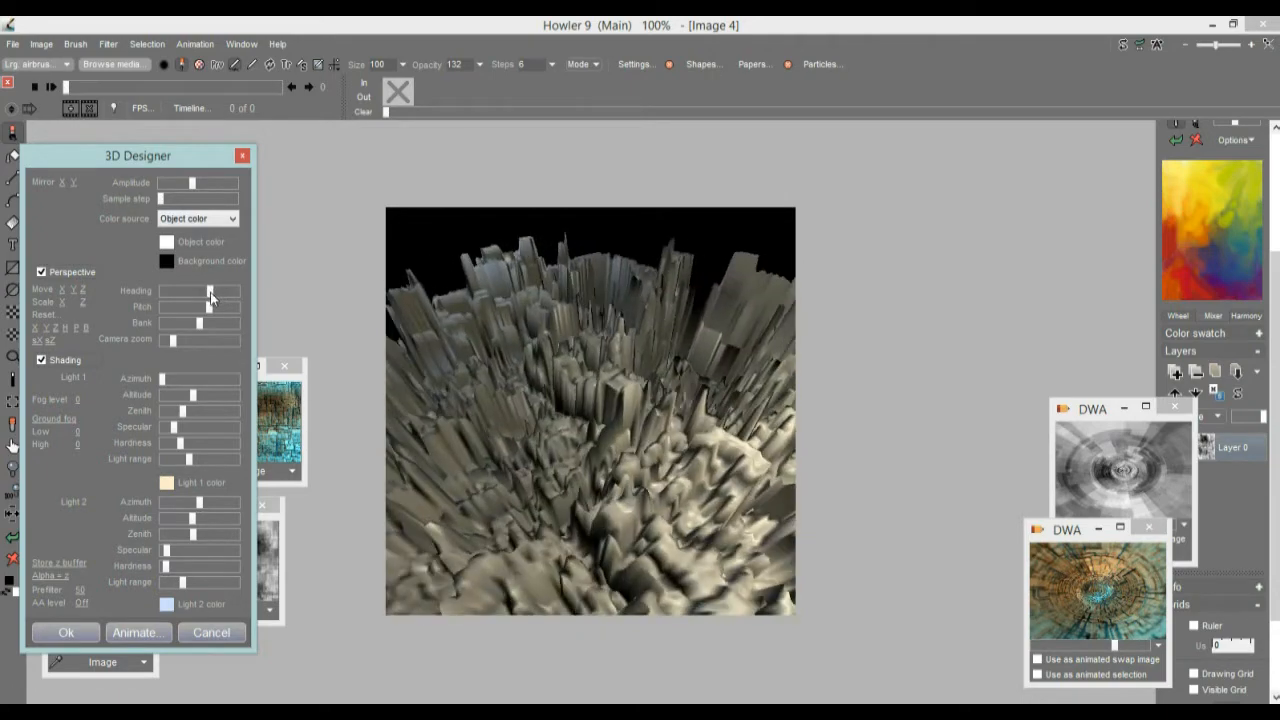
drag(206, 309, 219, 316)
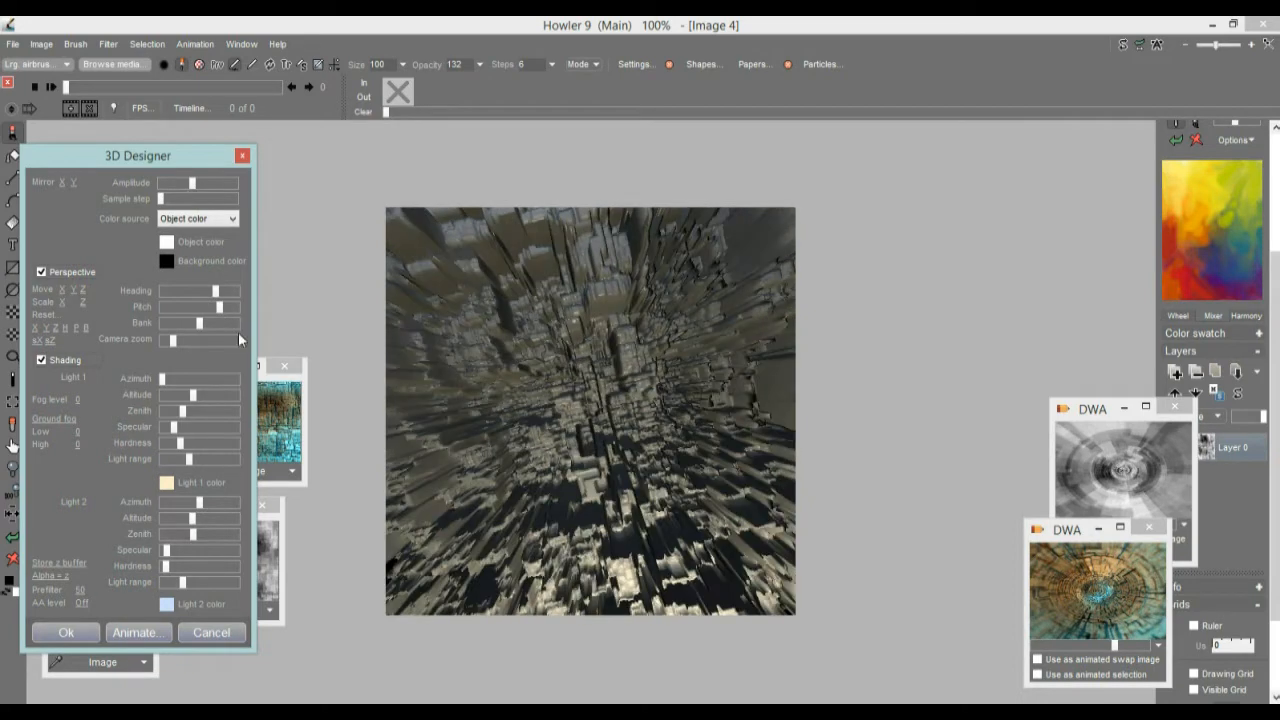
drag(220, 289, 219, 317)
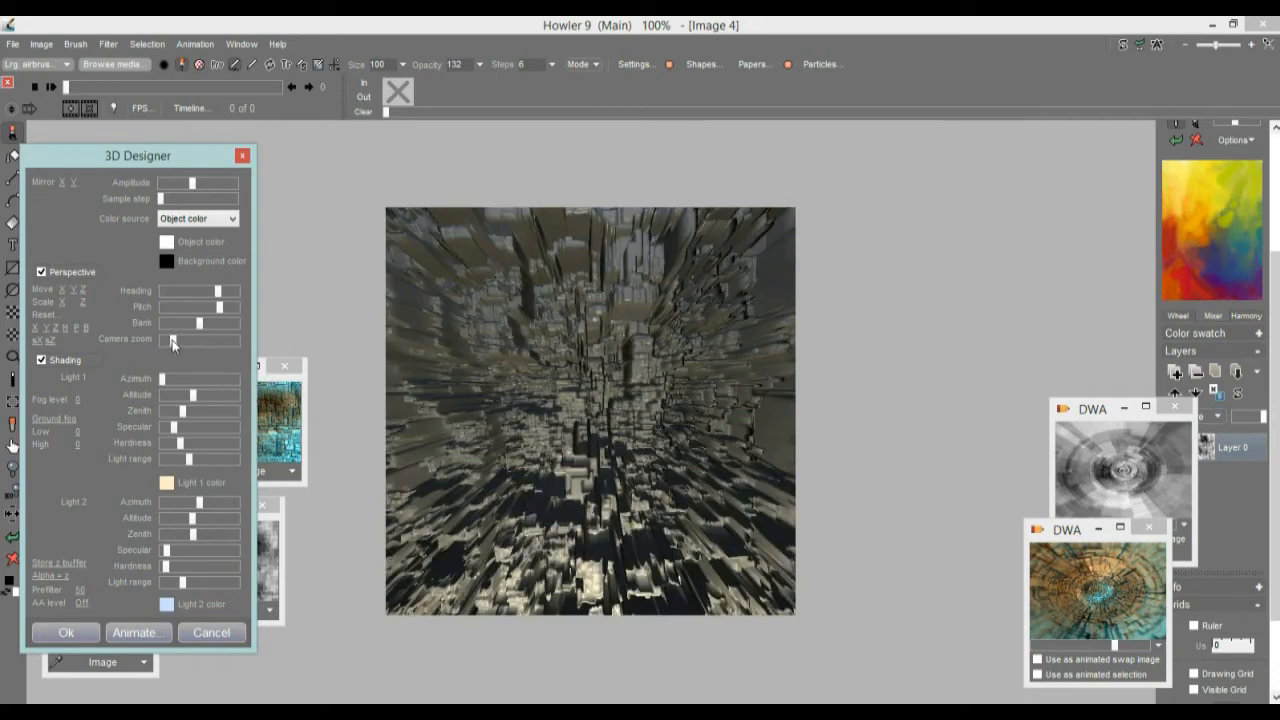
drag(172, 342, 262, 366)
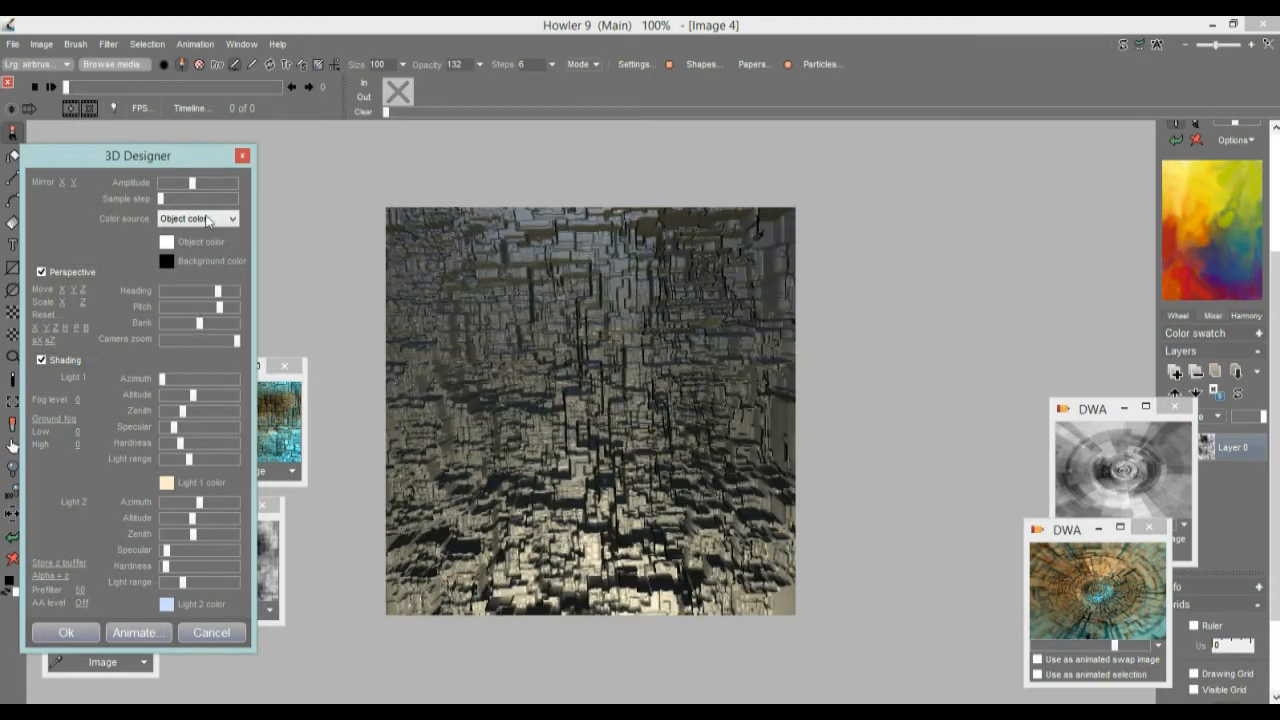
- Flatten the relief to a very low amplitude, then reduce the pitch and camera zoom for a shallow view across the surface
drag(192, 182, 171, 182)
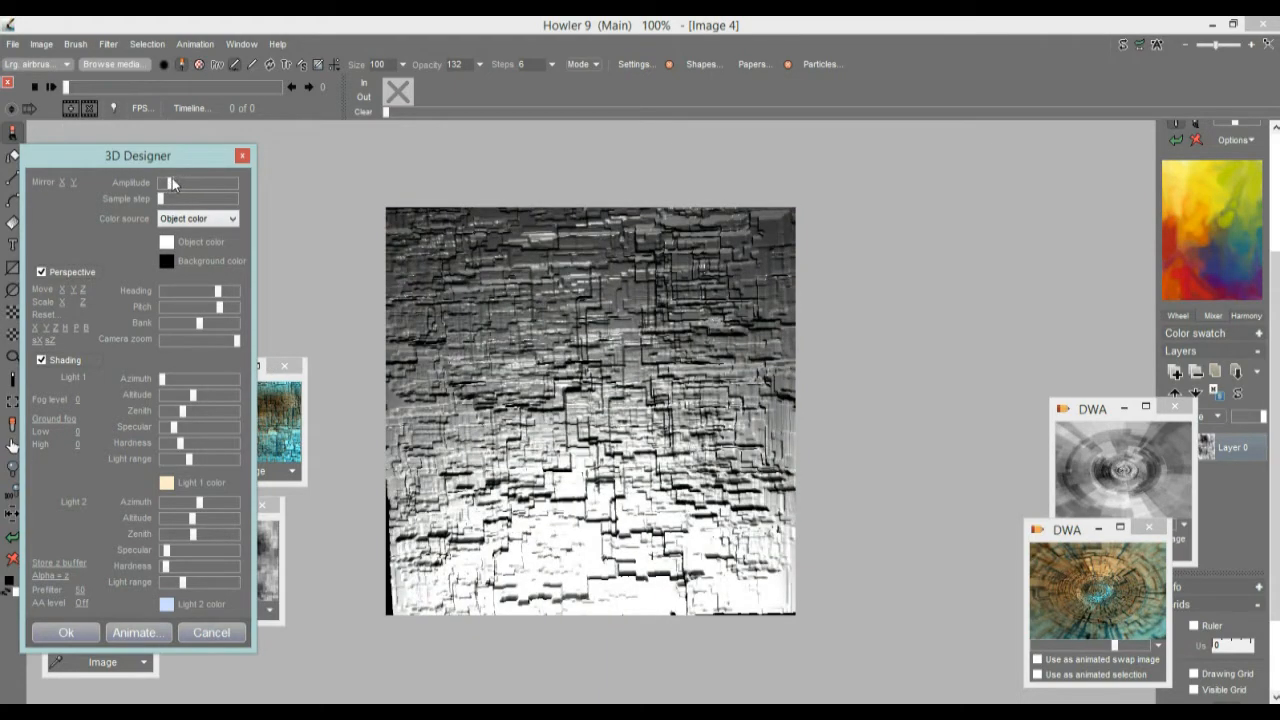
mouse_move(172, 184)
mouse_down()
mouse_move(148, 190)
mouse_move(163, 186)
mouse_up()
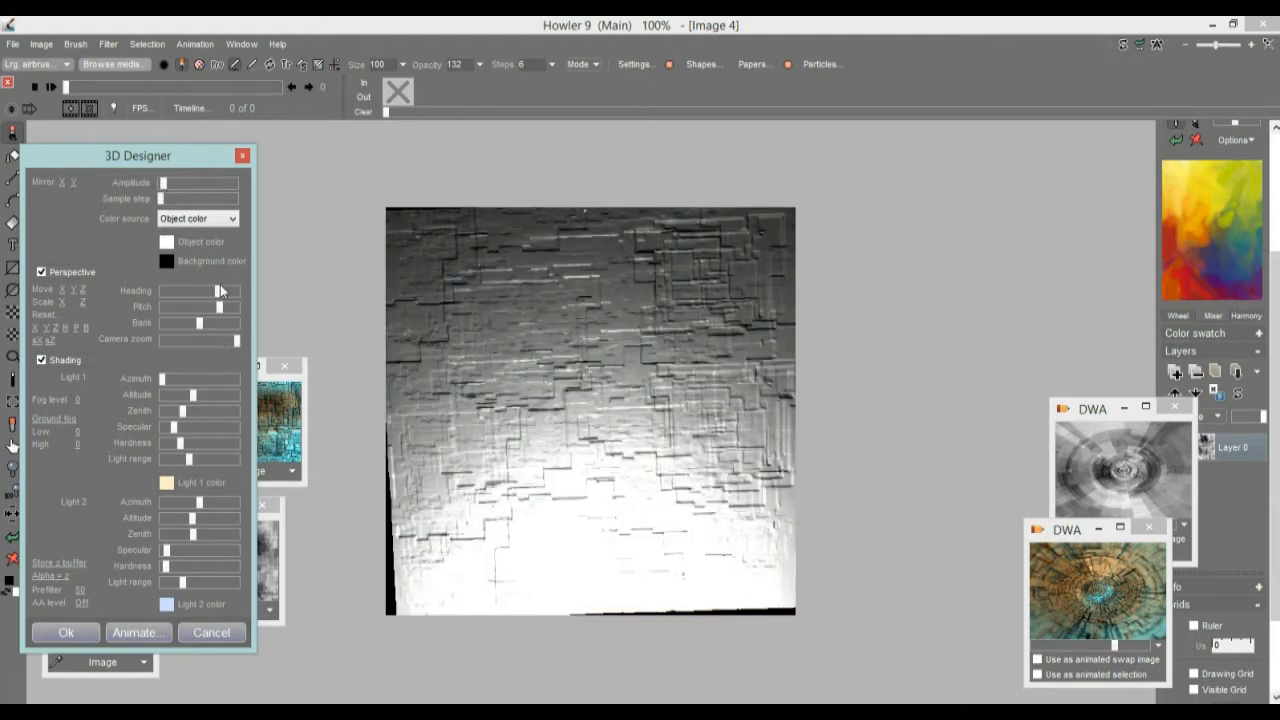
drag(219, 306, 203, 308)
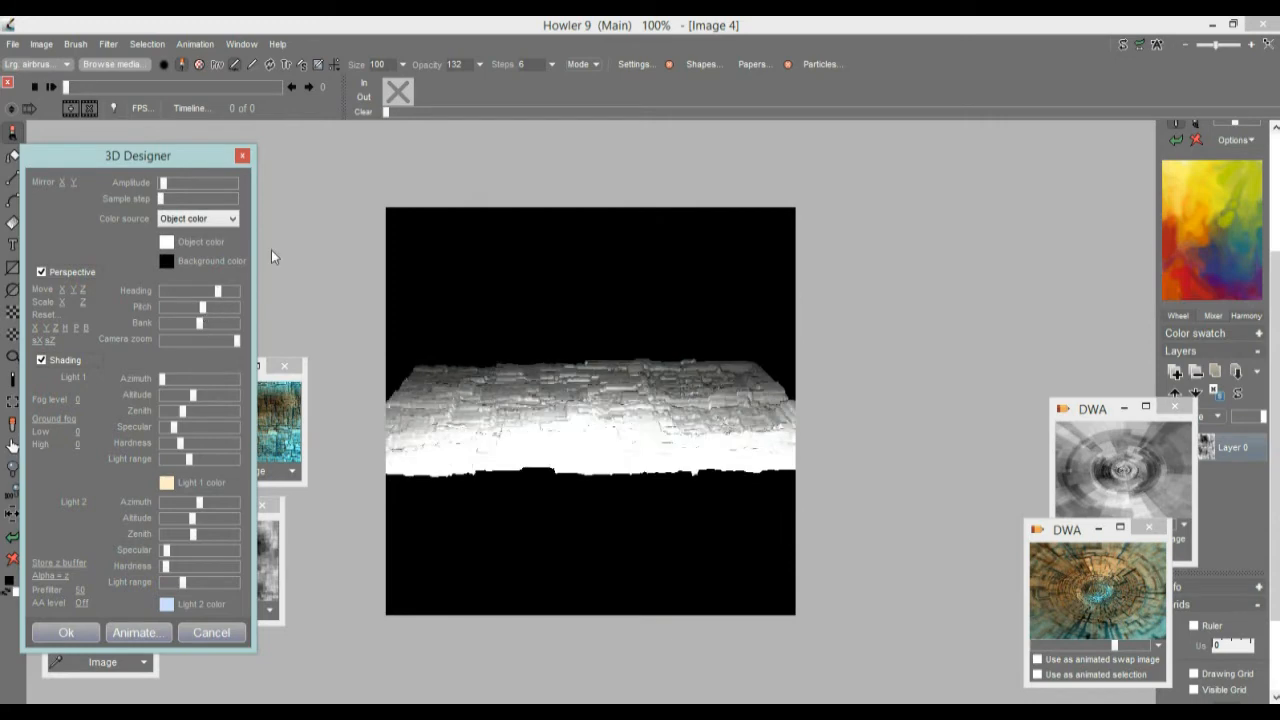
mouse_move(163, 184)
mouse_down()
mouse_move(182, 186)
mouse_move(160, 187)
mouse_up()
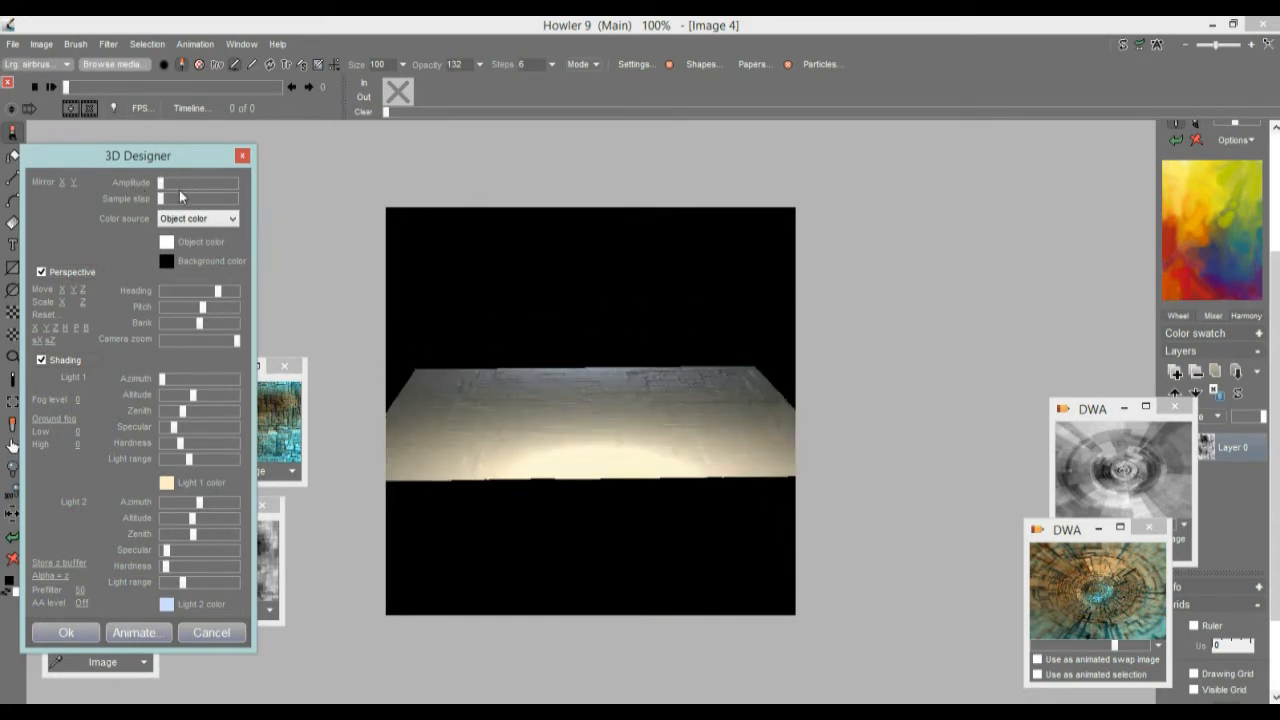
click(162, 184)
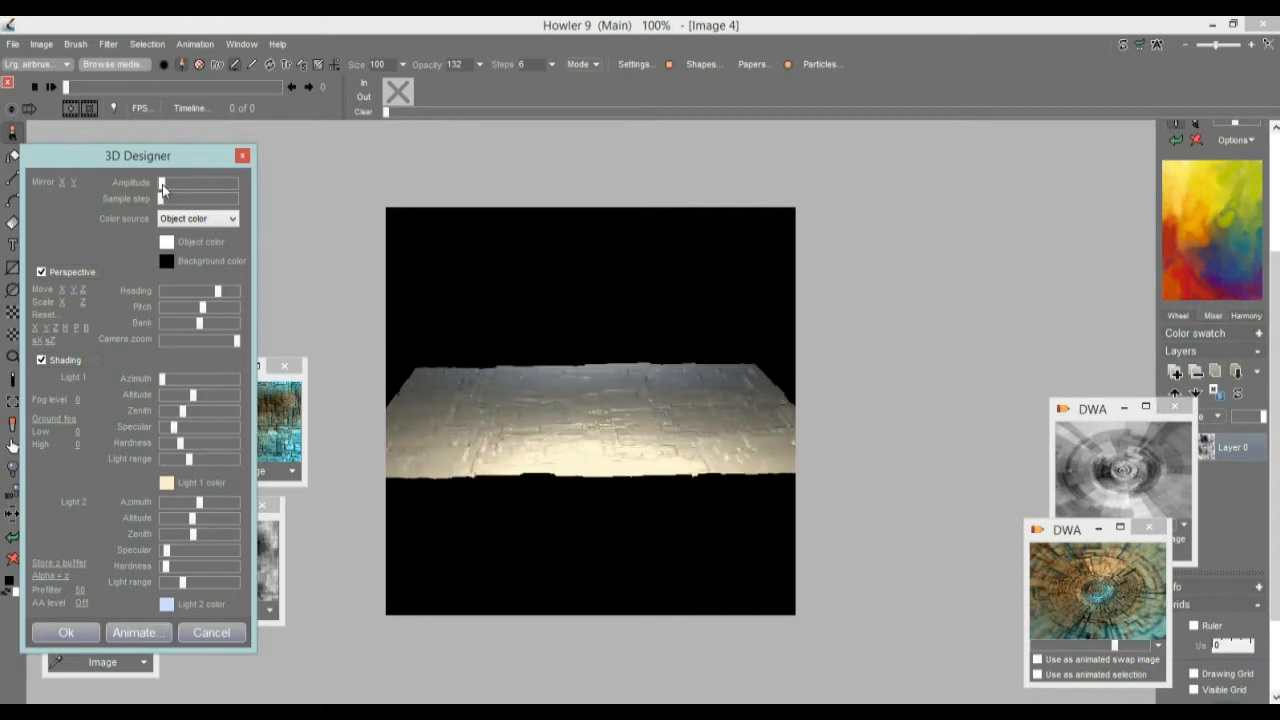
drag(220, 340, 173, 343)
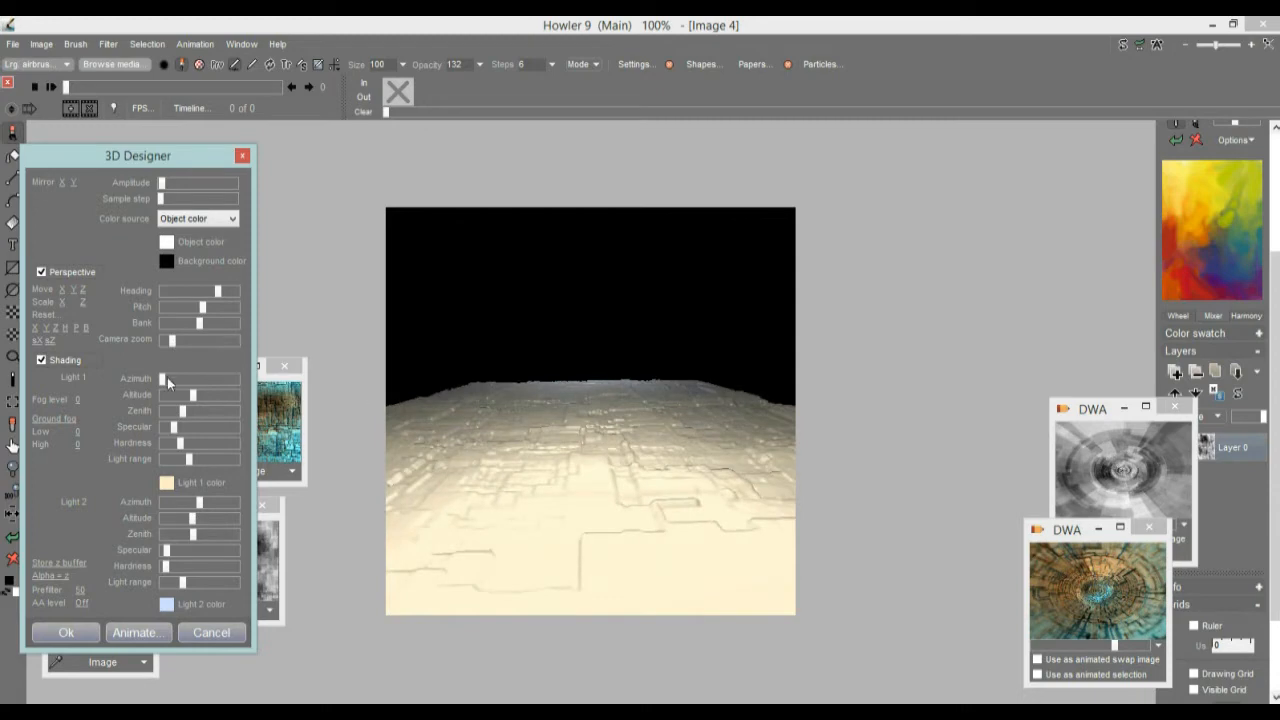
- Increase Light 1's azimuth, altitude and zenith, and raise the relief's amplitude slightly
drag(164, 378, 191, 384)
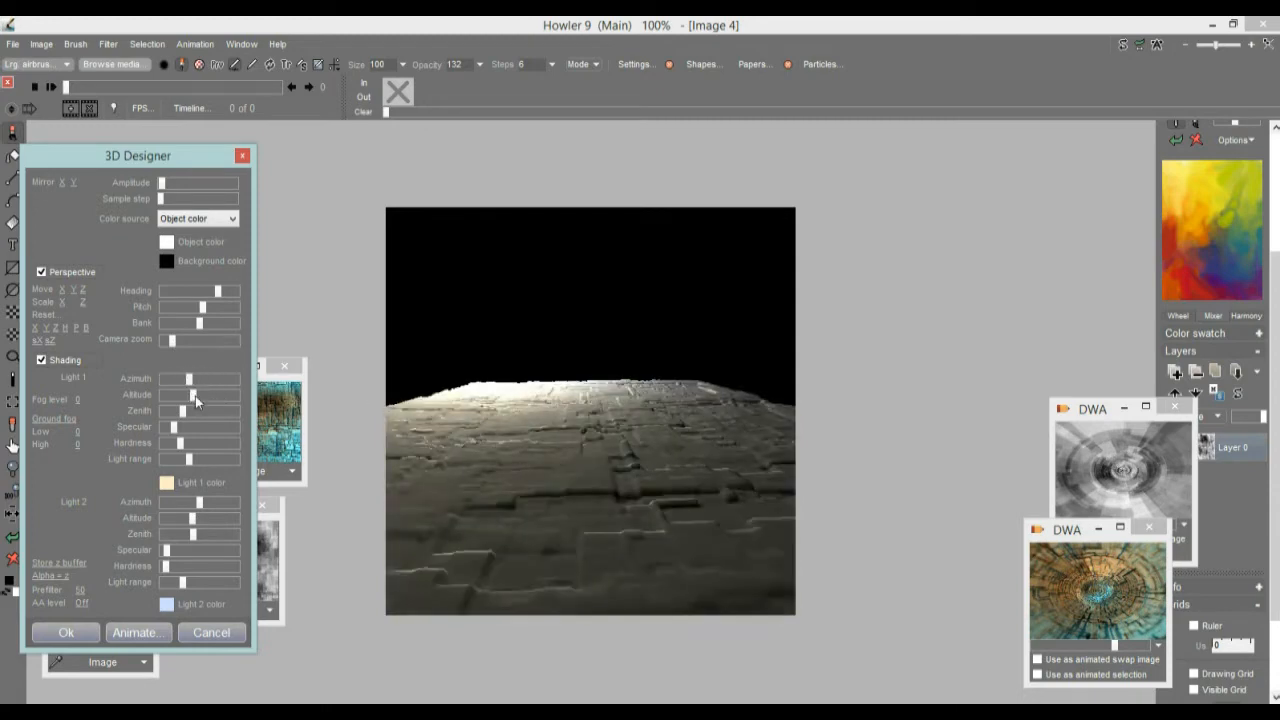
mouse_move(191, 396)
mouse_down()
mouse_move(239, 402)
mouse_move(161, 413)
mouse_move(191, 416)
mouse_up()
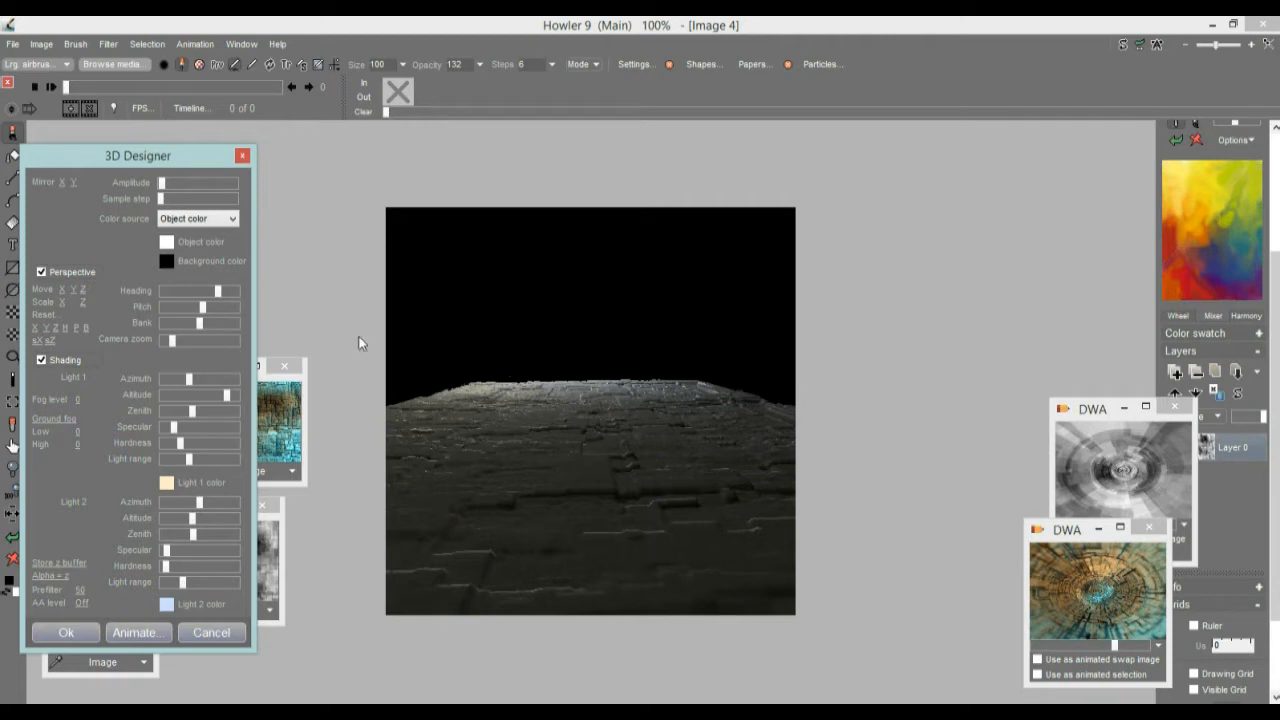
drag(162, 183, 162, 184)
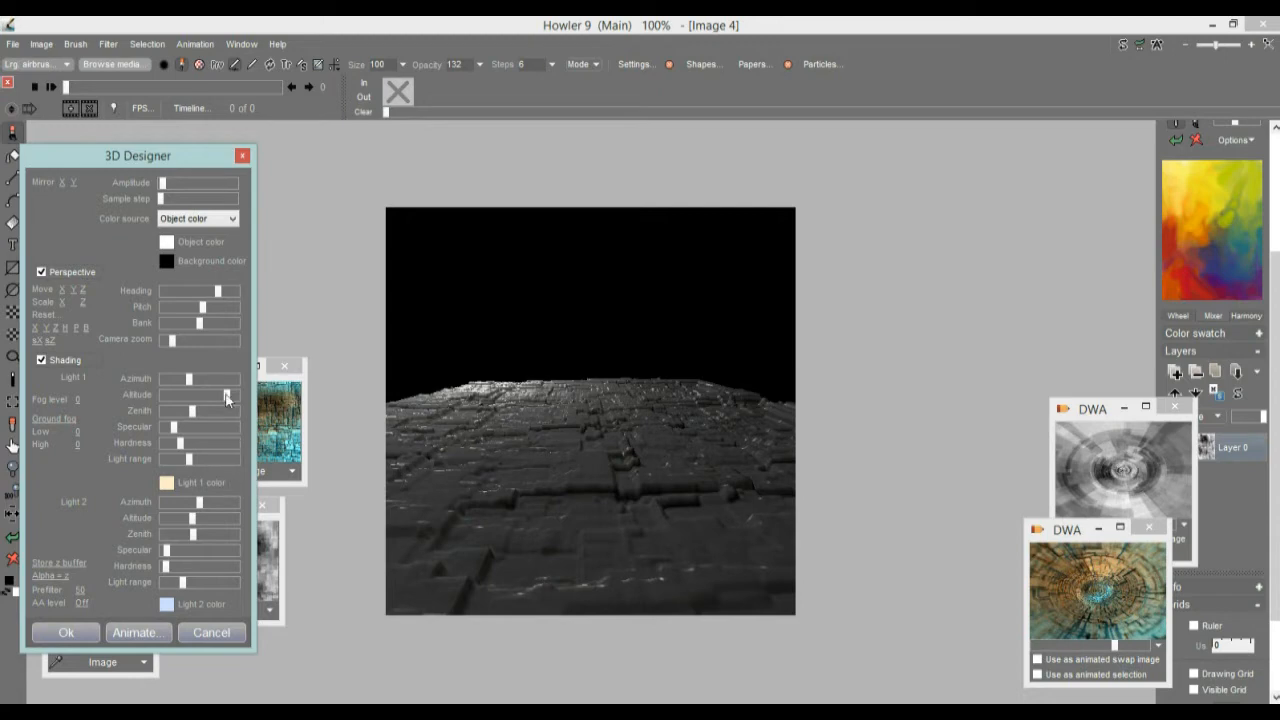
- Adjust camera zoom, heading and pitch to face the surface head-on, and enlarge it to fill the frame
mouse_move(172, 341)
mouse_down()
mouse_move(227, 341)
mouse_move(186, 341)
mouse_up()
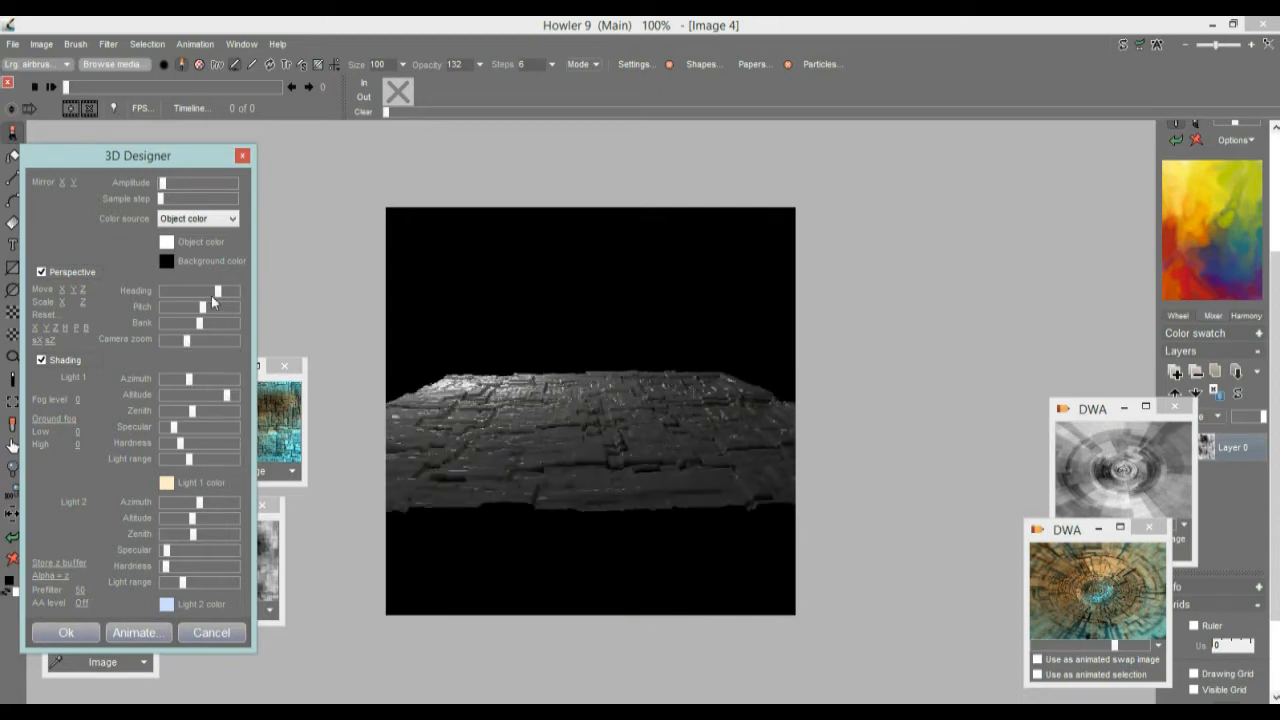
mouse_move(217, 297)
mouse_down()
mouse_move(199, 308)
mouse_move(221, 314)
mouse_move(219, 297)
mouse_up()
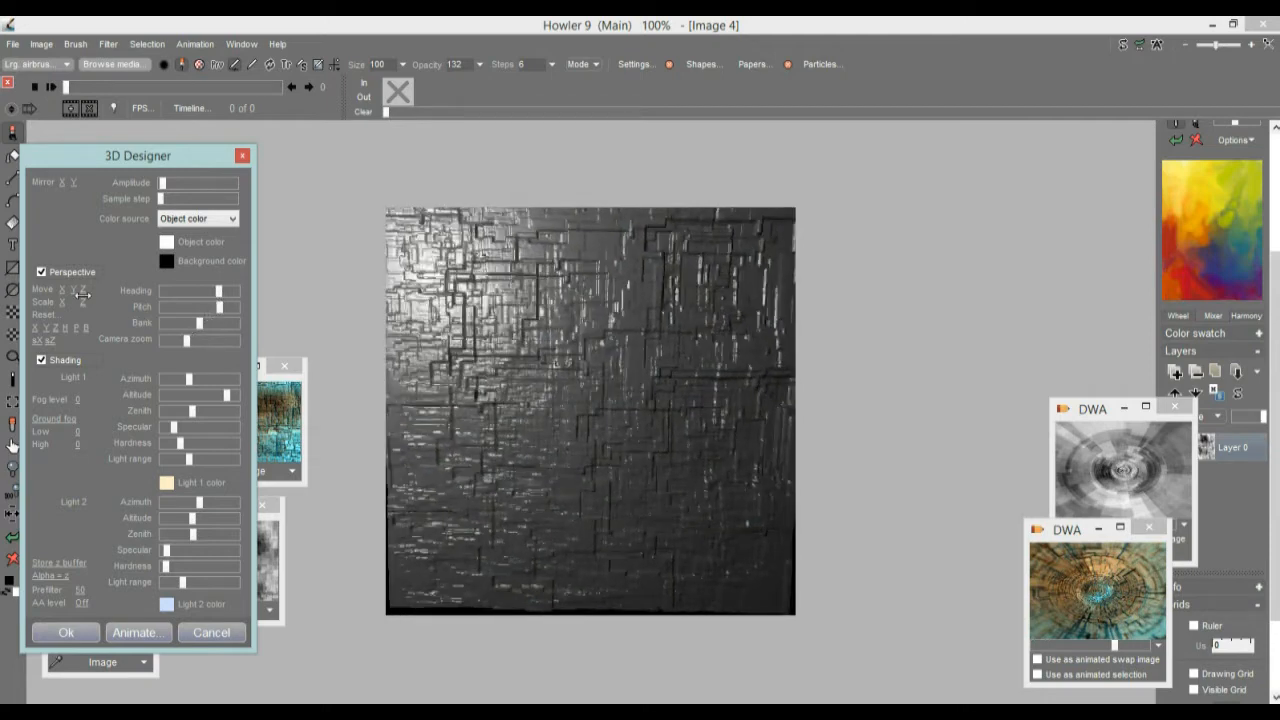
drag(85, 302, 112, 306)
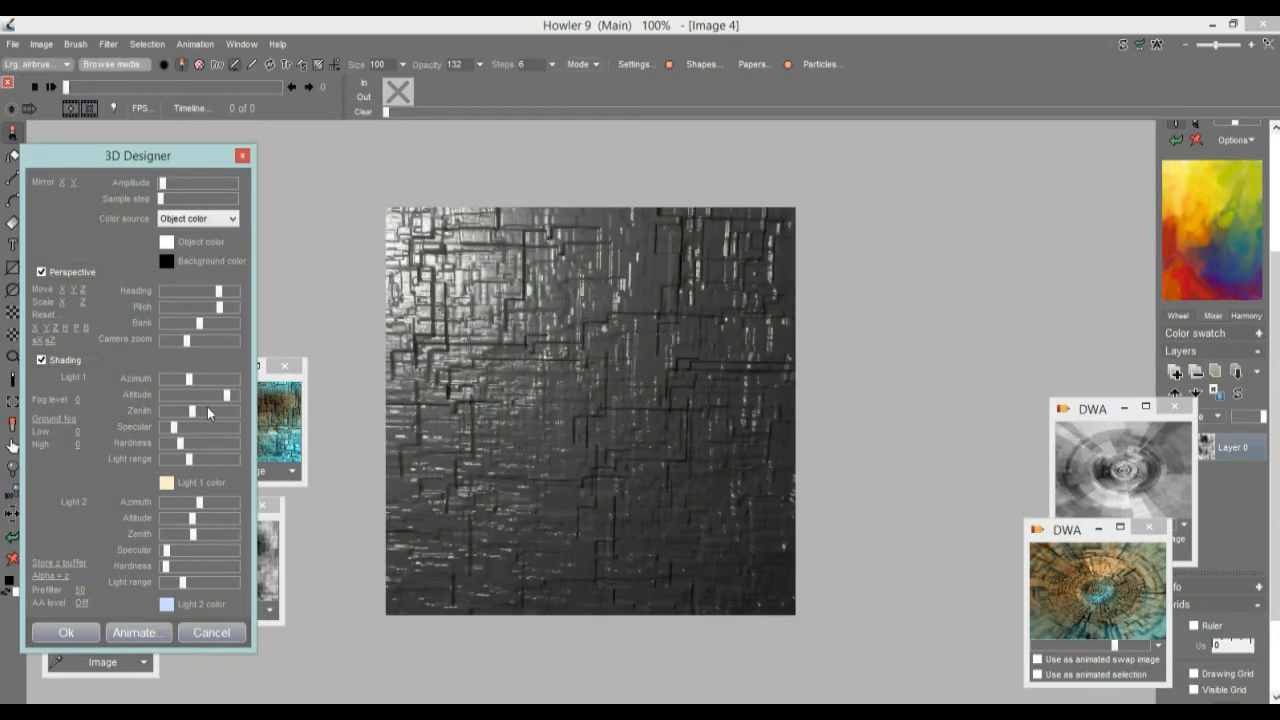
- Change the Light 1 color to a dark orange-red
click(166, 483)
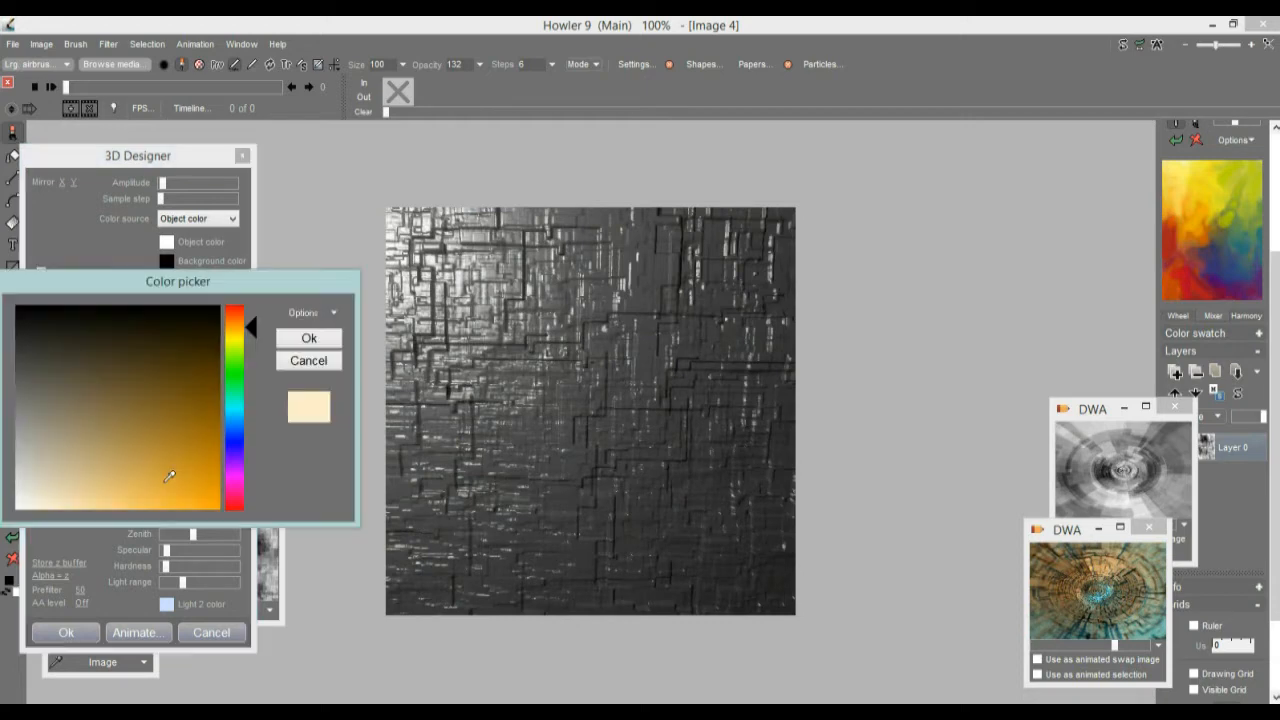
drag(237, 330, 238, 310)
mouse_move(172, 422)
mouse_down()
mouse_move(174, 397)
mouse_move(180, 423)
mouse_up()
click(297, 339)
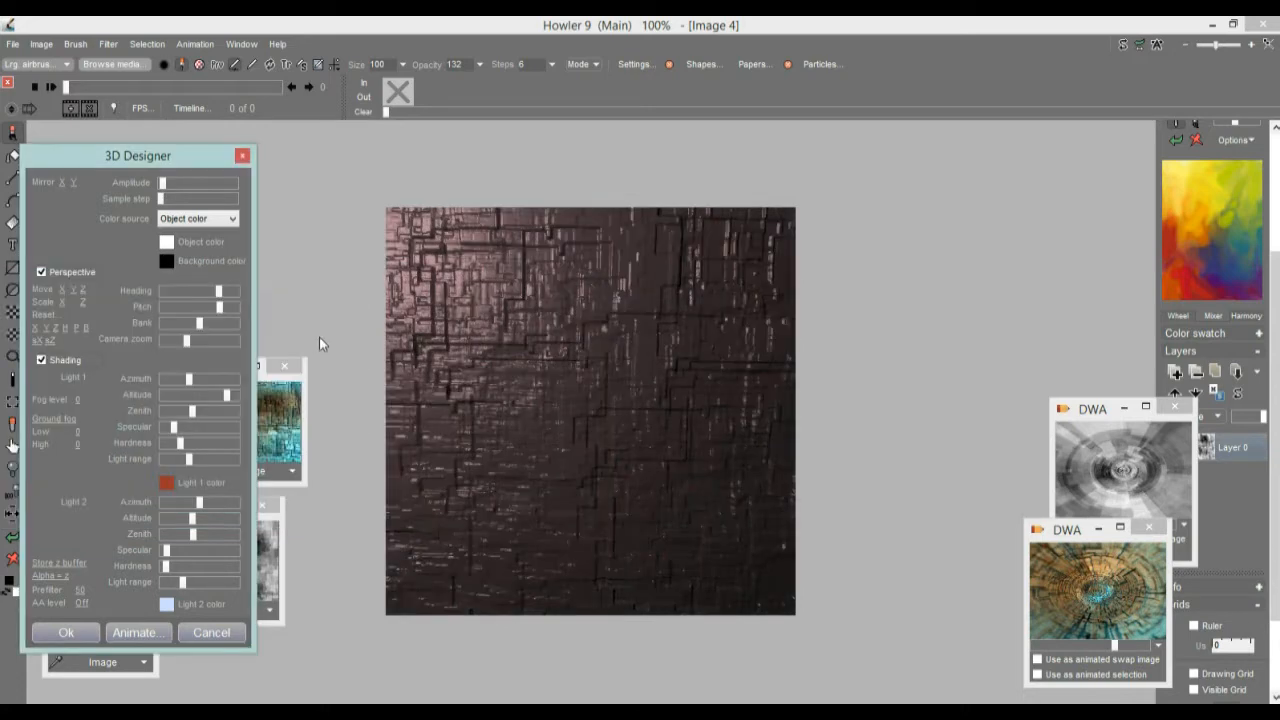
- Change the Light 2 color to a saturated blue
click(167, 605)
click(169, 465)
click(227, 402)
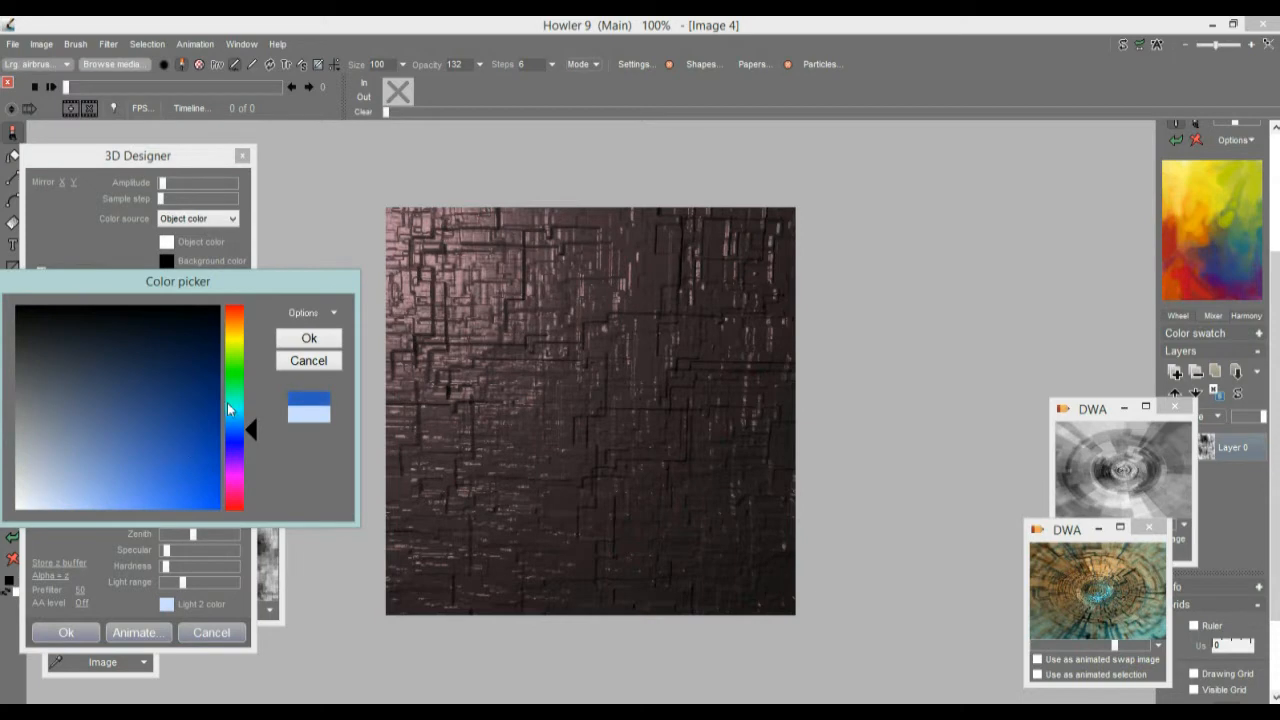
click(309, 339)
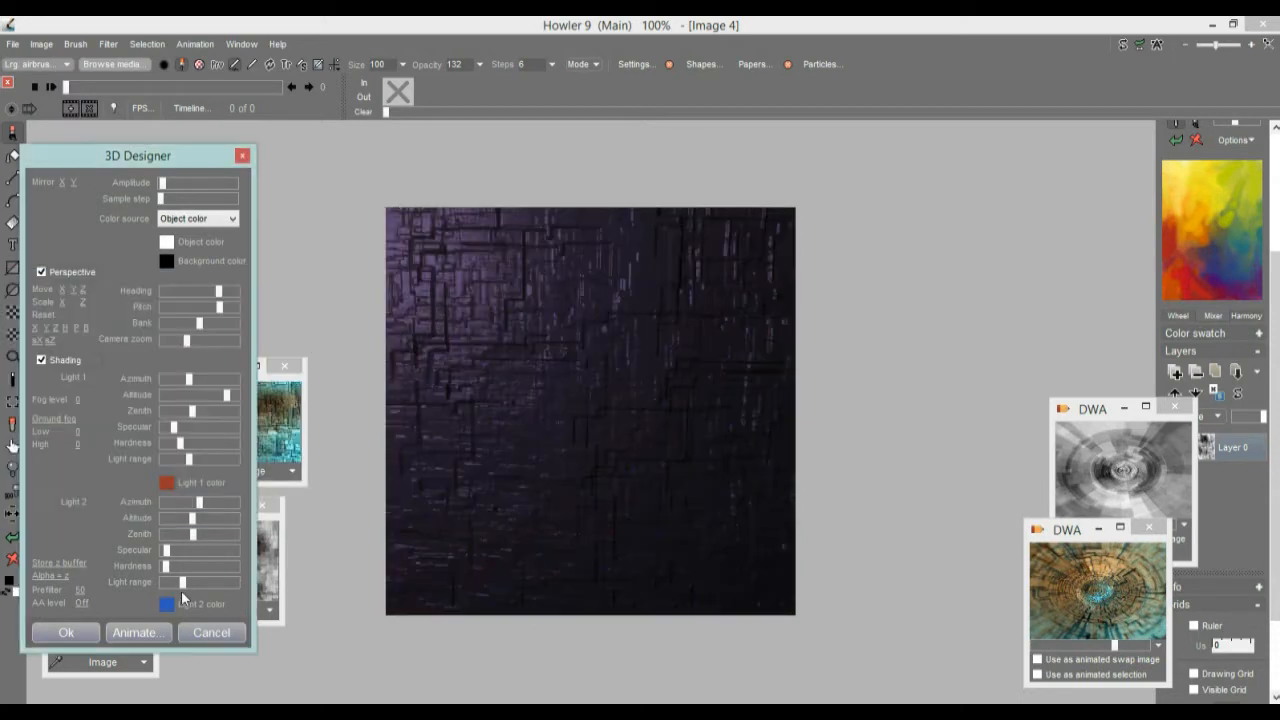
- Increase Light 2's azimuth, altitude and light range
drag(200, 505, 228, 510)
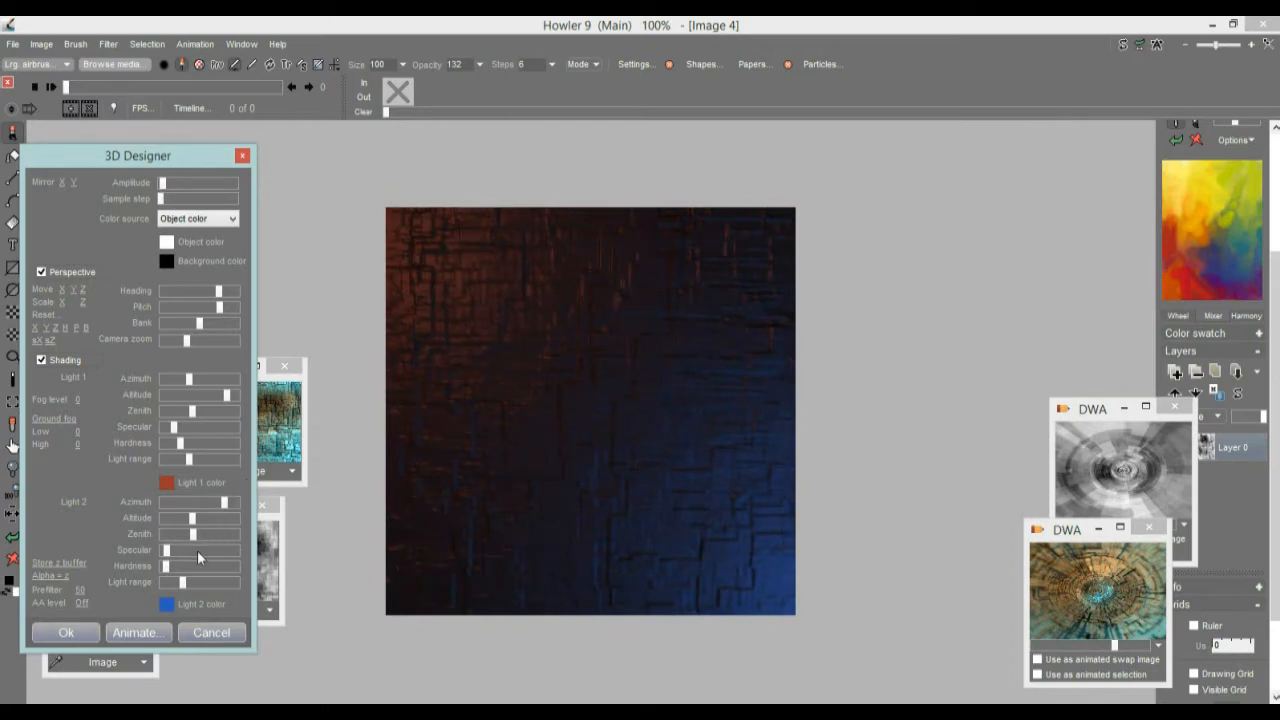
mouse_move(198, 520)
mouse_down()
mouse_move(218, 519)
mouse_move(198, 522)
mouse_up()
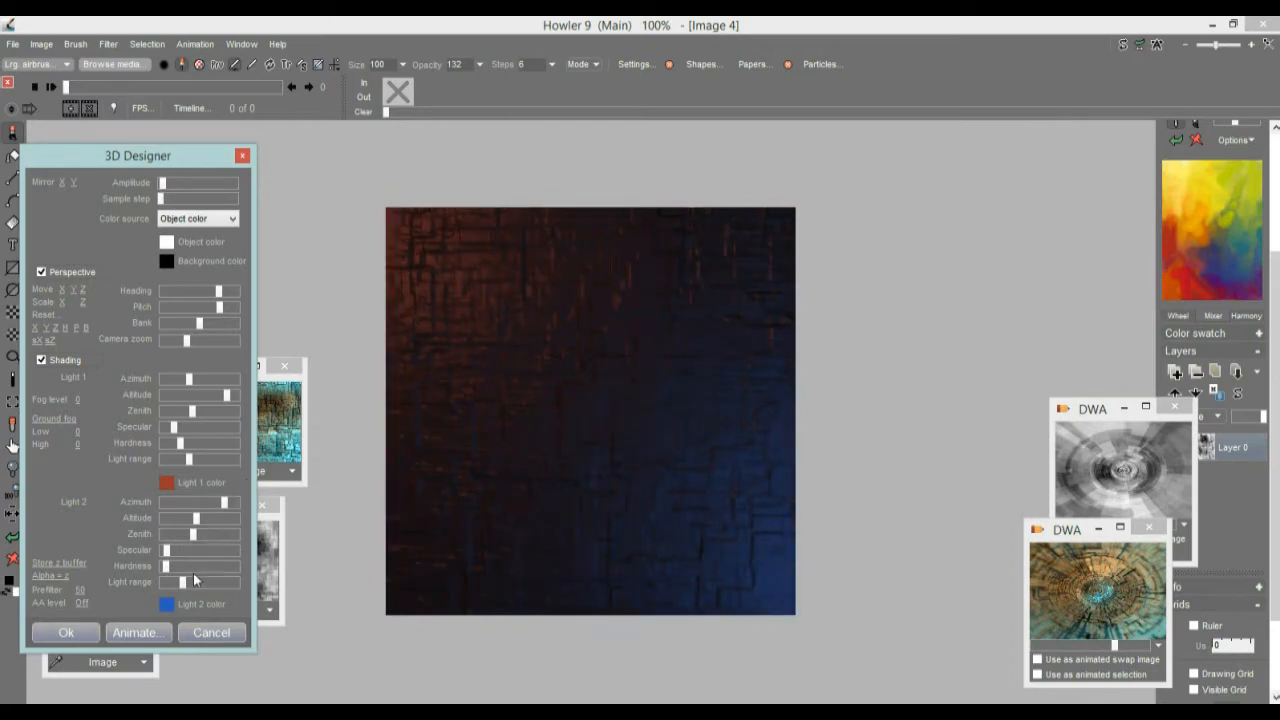
drag(192, 582, 211, 581)
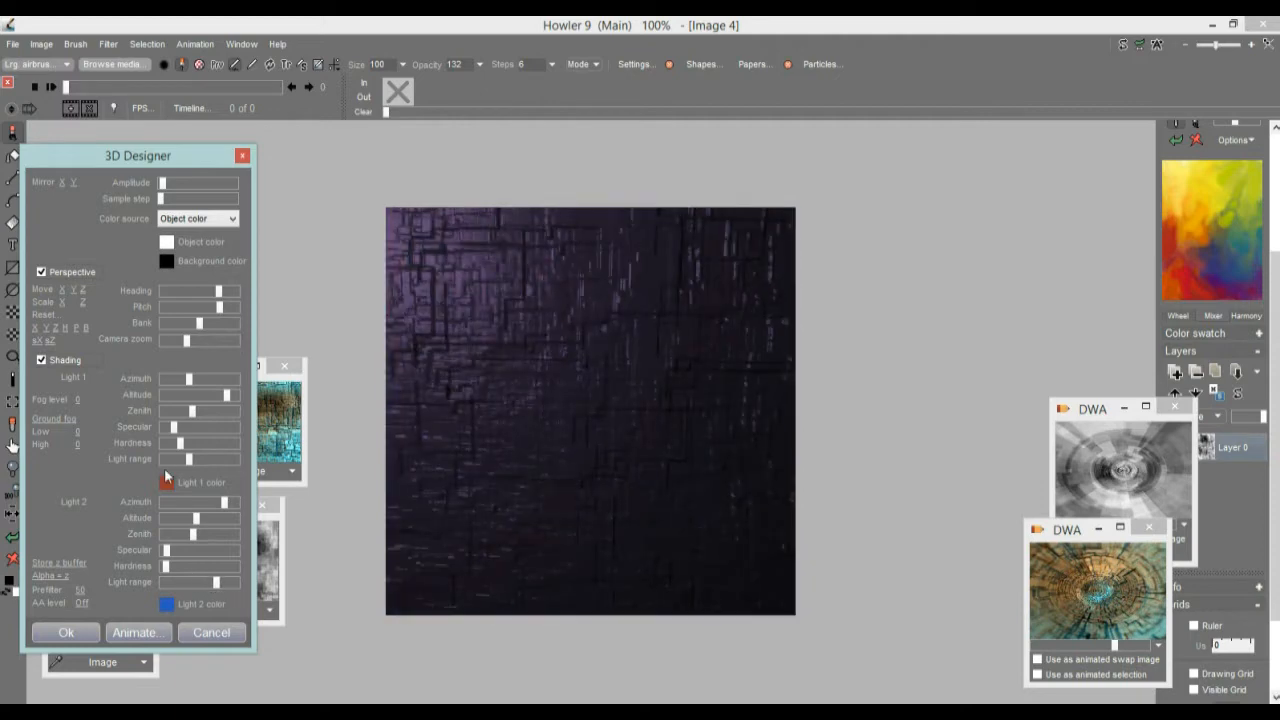
- Increase Light 1's light range, azimuth and specular, and lower its altitude slightly and its hardness strongly
drag(213, 460, 199, 460)
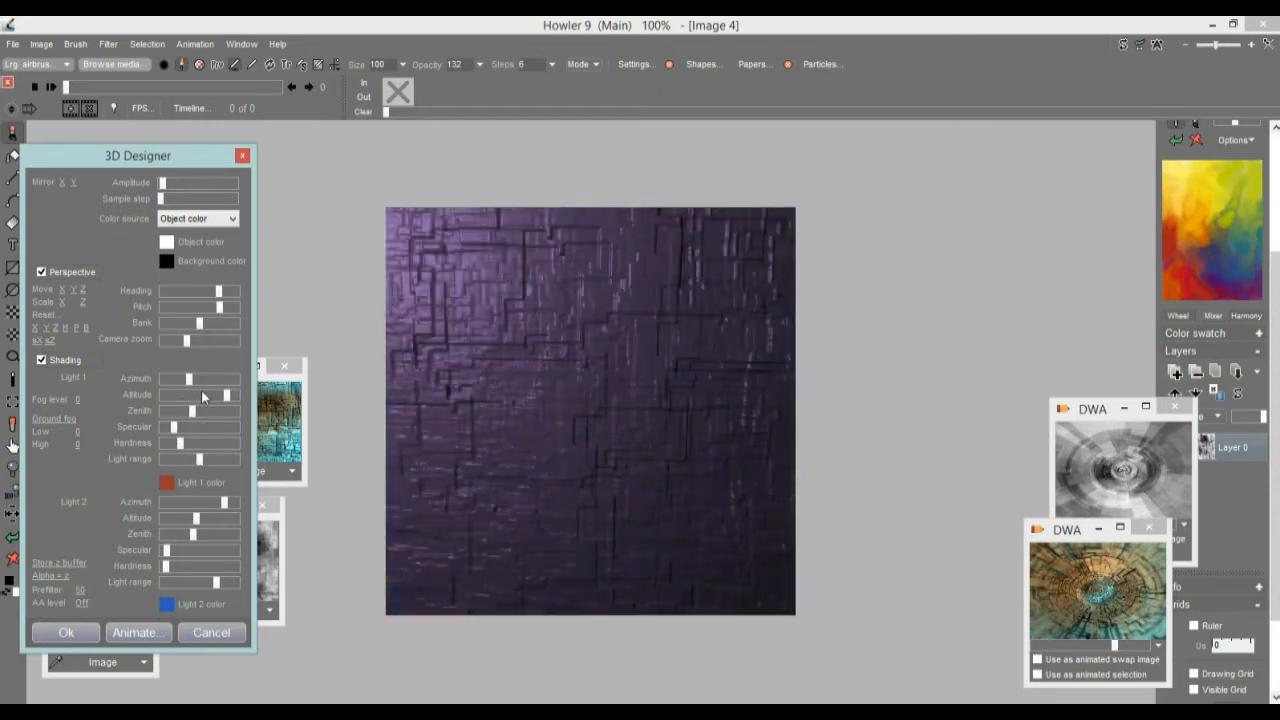
drag(190, 383, 223, 397)
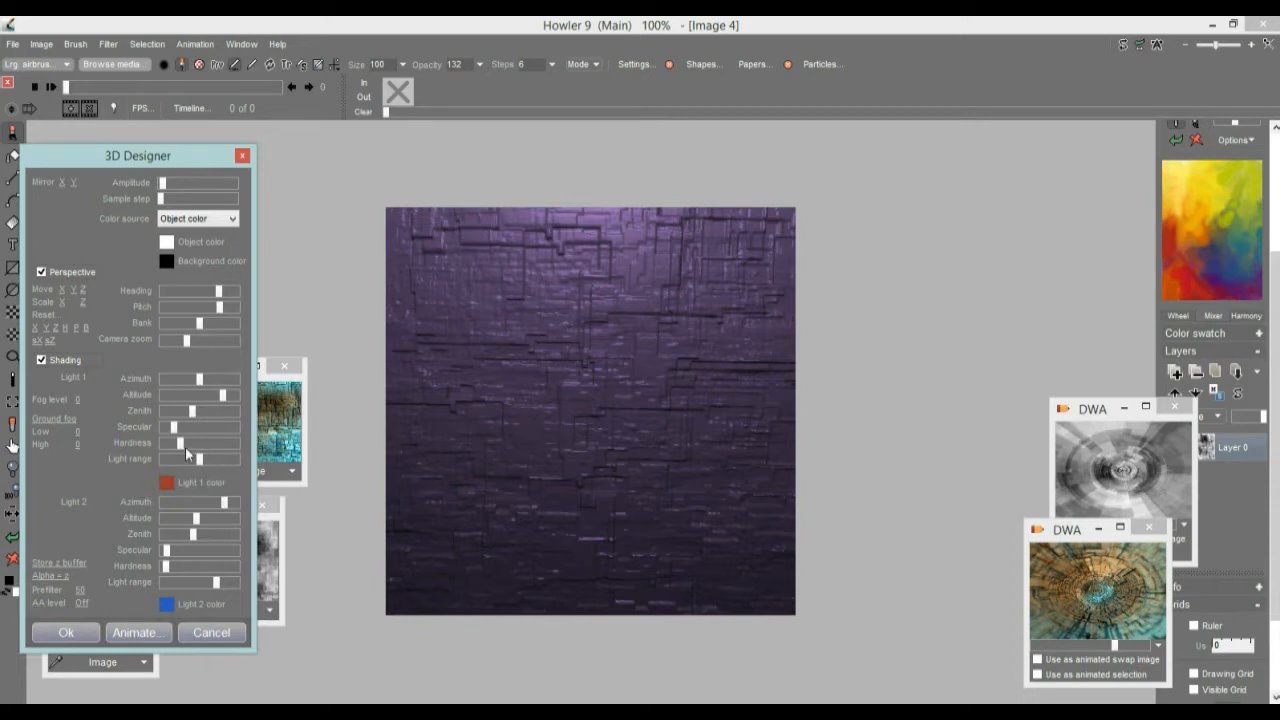
mouse_move(180, 443)
mouse_down()
mouse_move(166, 429)
mouse_move(207, 430)
mouse_move(165, 447)
mouse_up()
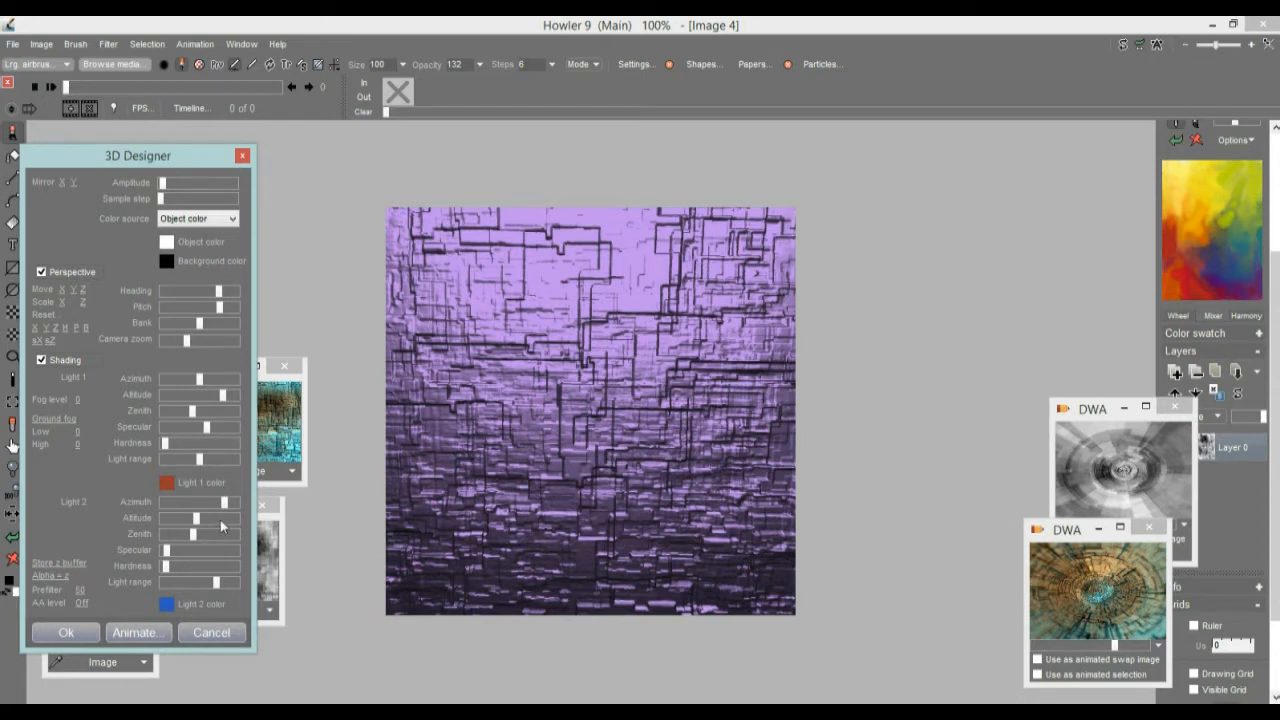
- Lower the light range of Light 1 slightly and reduce Light 2's light range to a similar level
drag(199, 458, 182, 459)
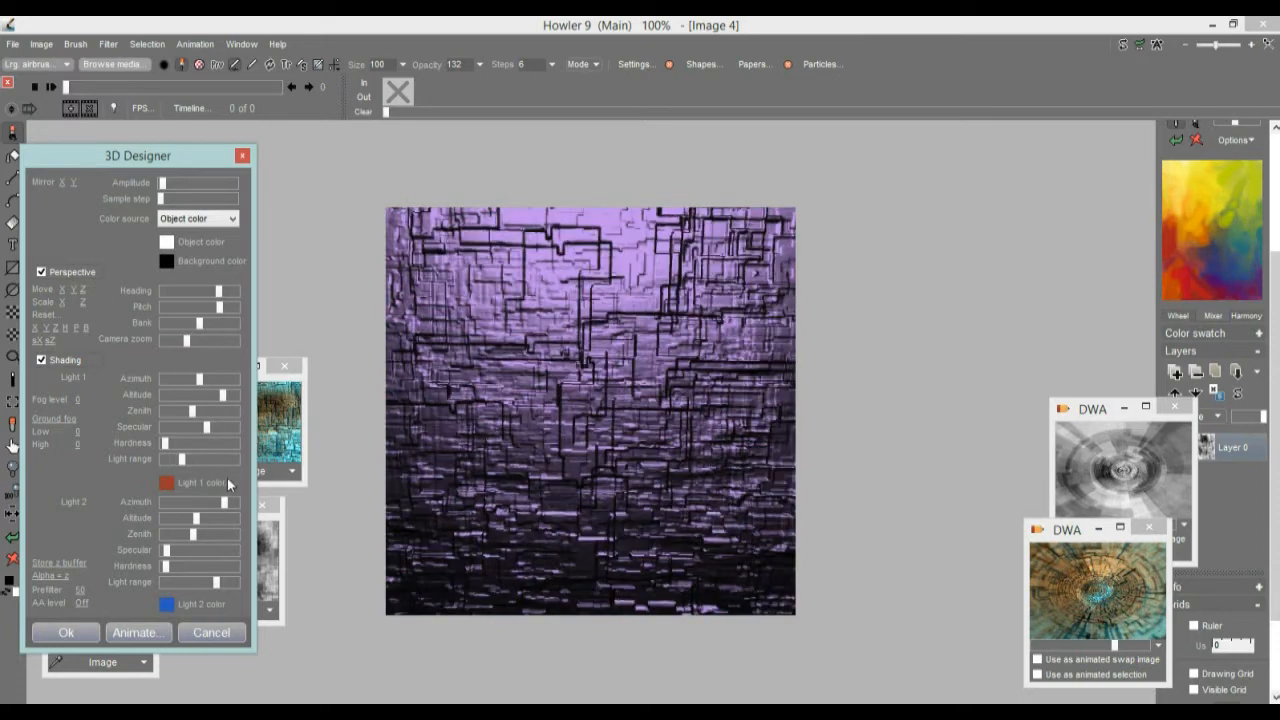
drag(210, 588, 195, 581)
drag(197, 584, 186, 584)
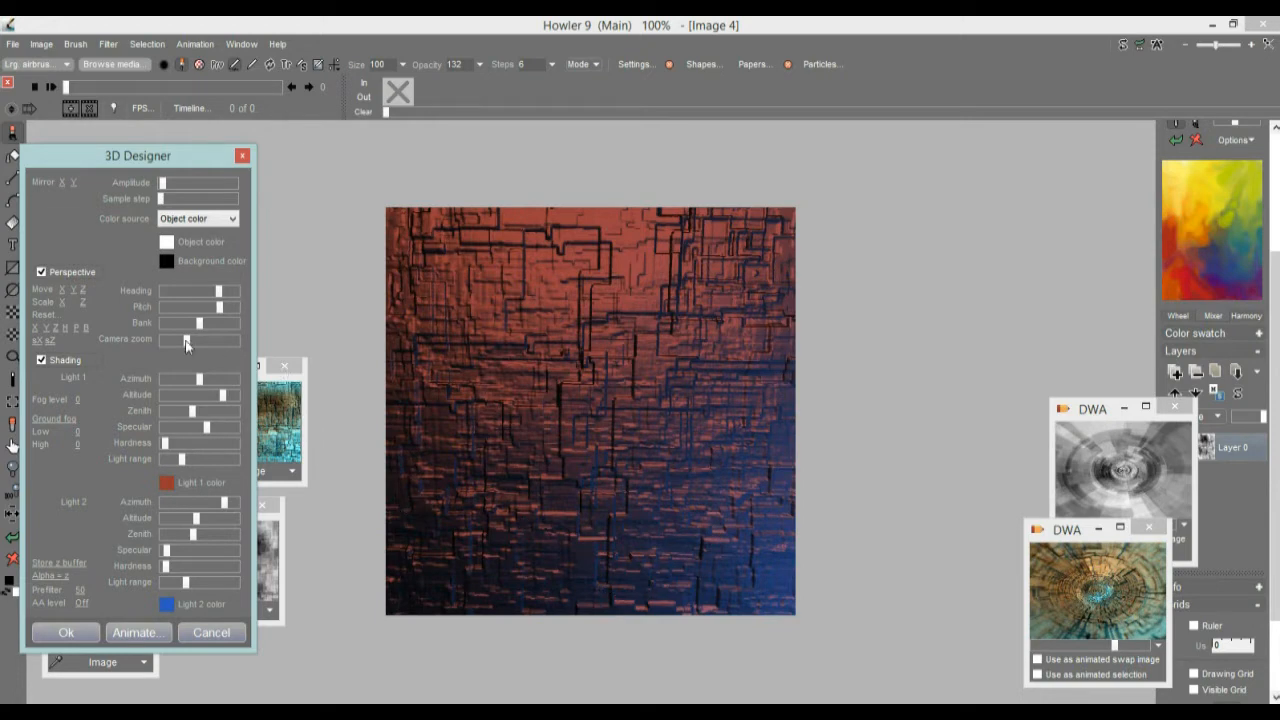
- Raise the camera zoom to its maximum, nudge the bank slightly and apply the 3D Designer render
drag(185, 344, 307, 344)
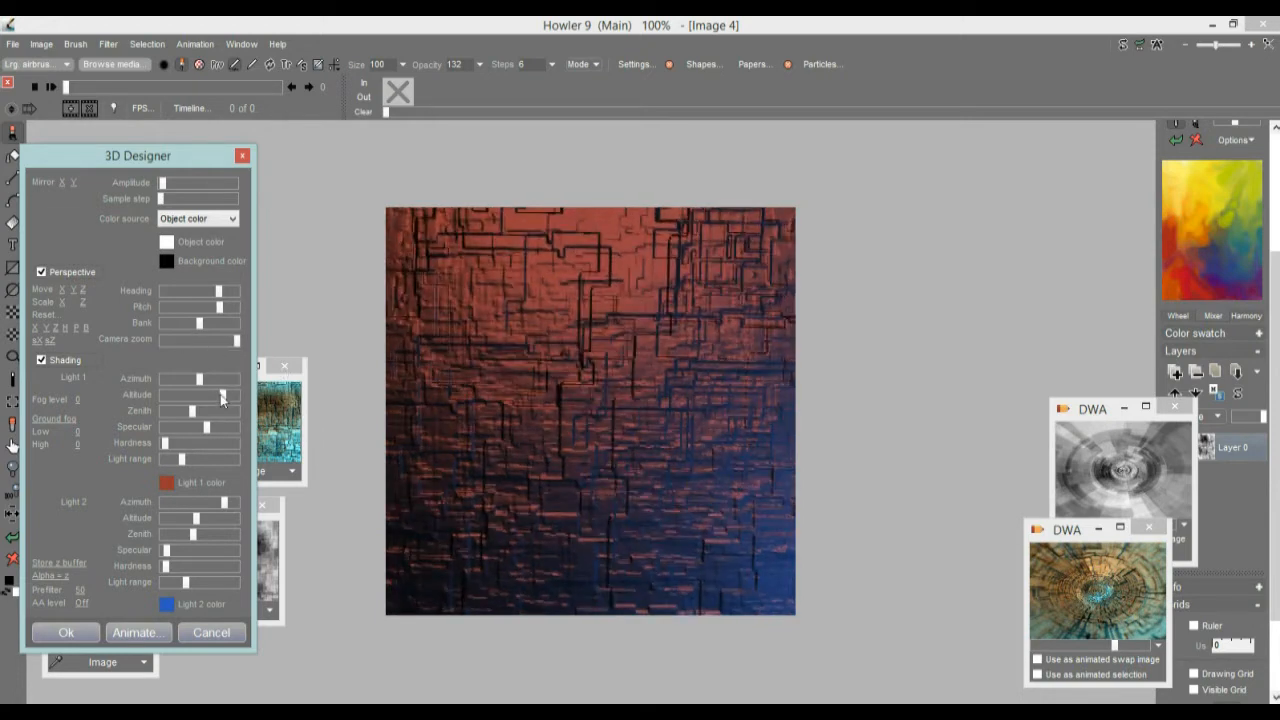
drag(190, 325, 198, 330)
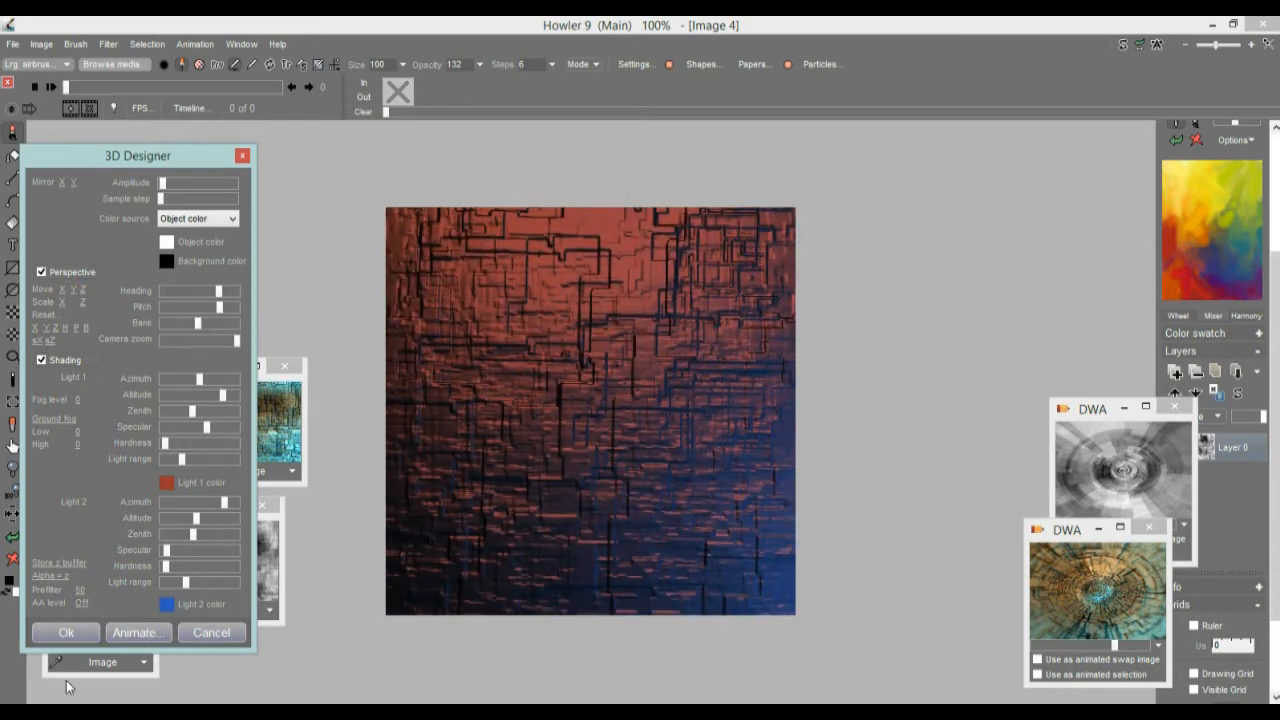
click(87, 633)
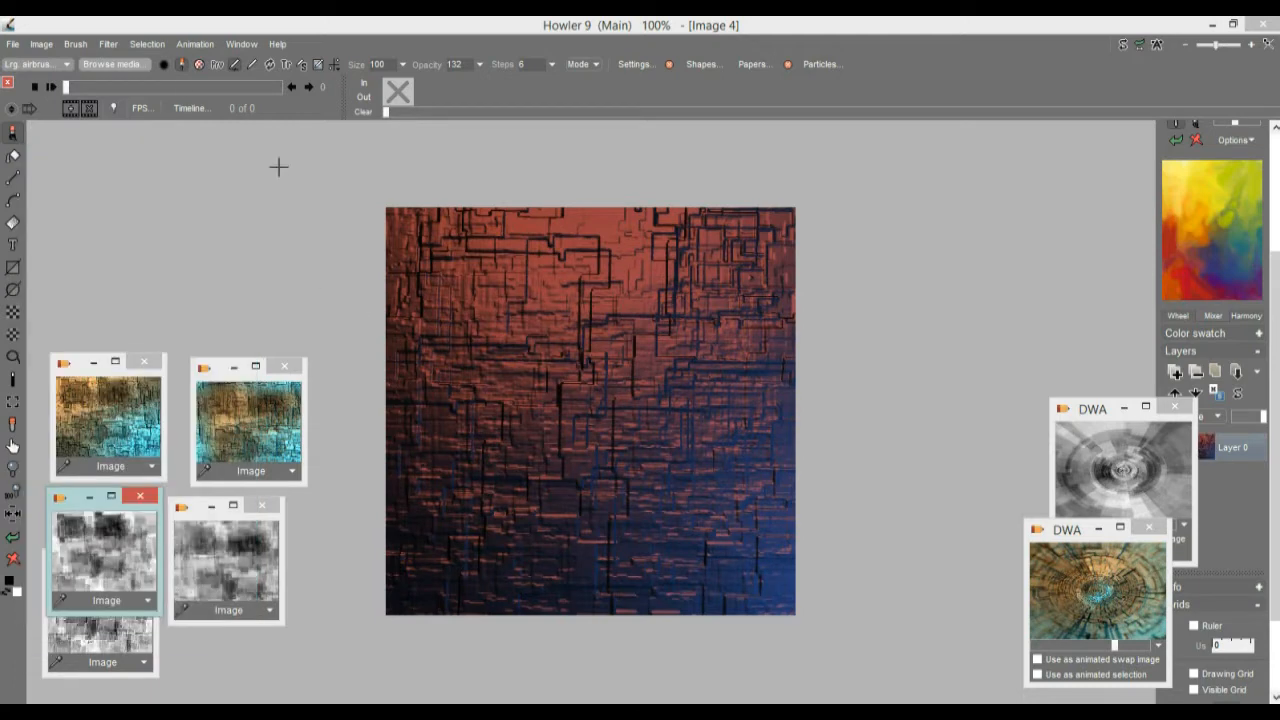
- Store a copy of the rendered red-blue relief image and place its thumbnail above the other stored images
click(47, 44)
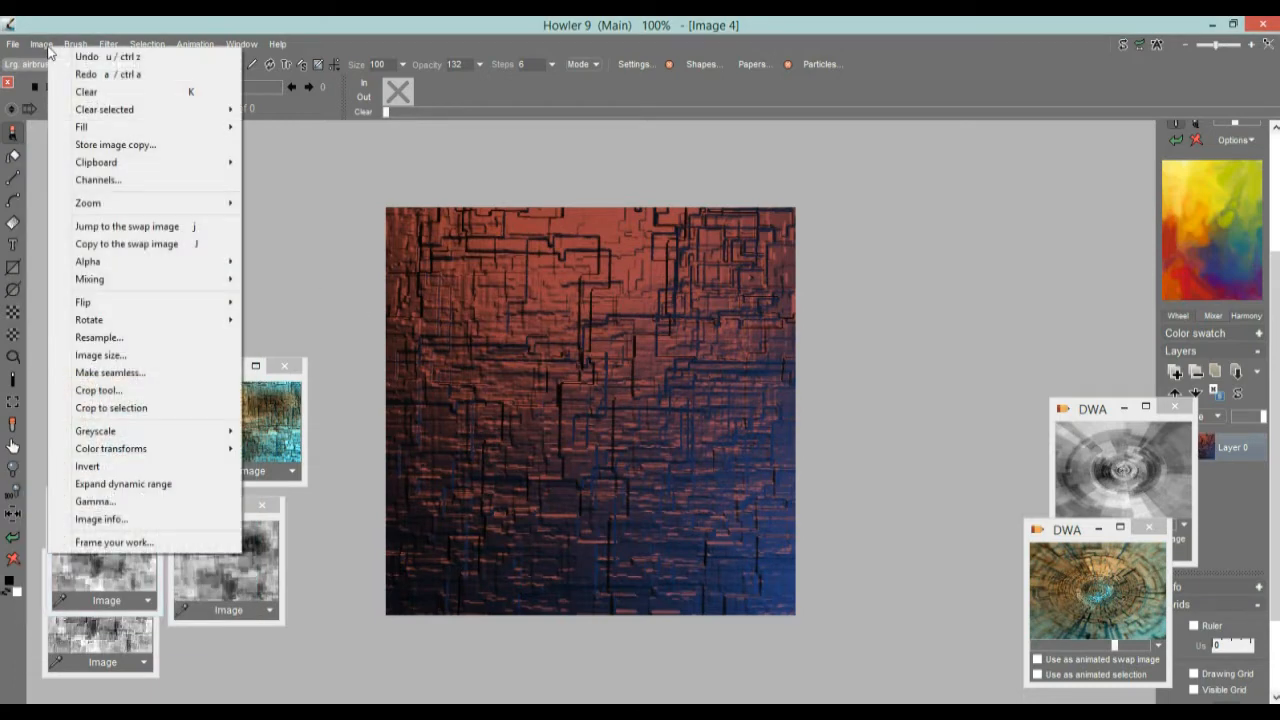
click(139, 149)
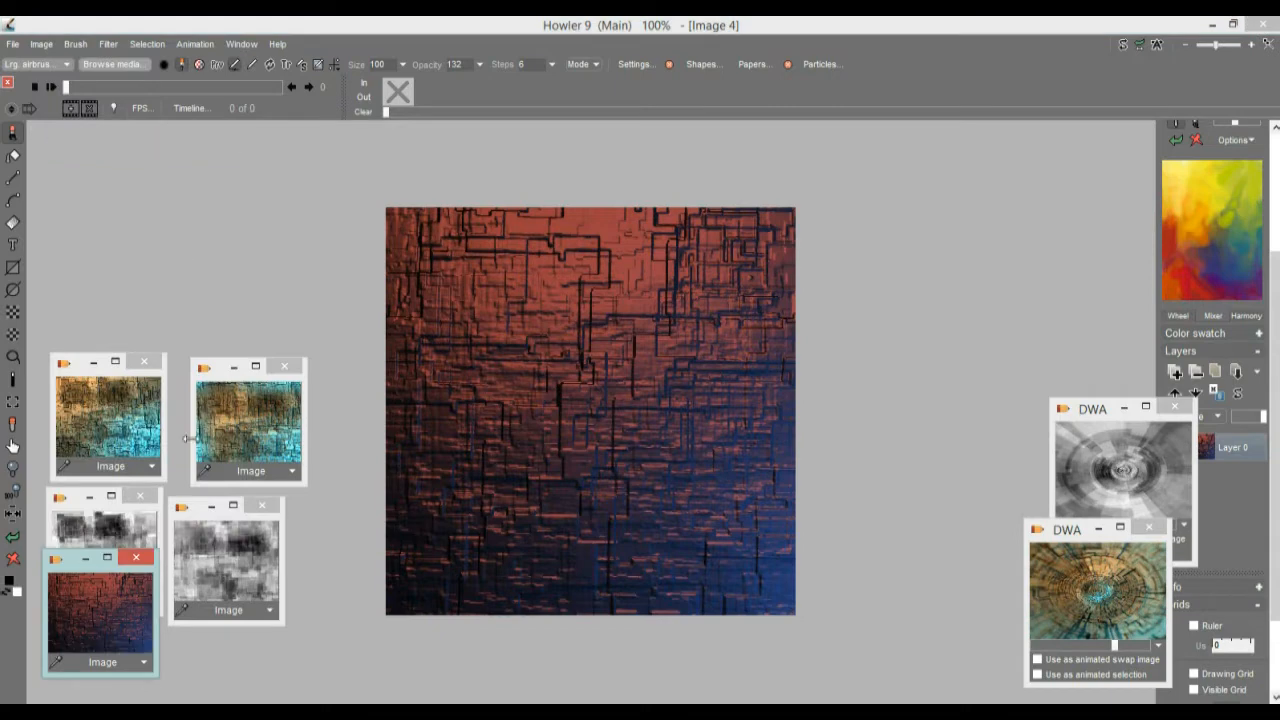
drag(66, 565, 84, 206)
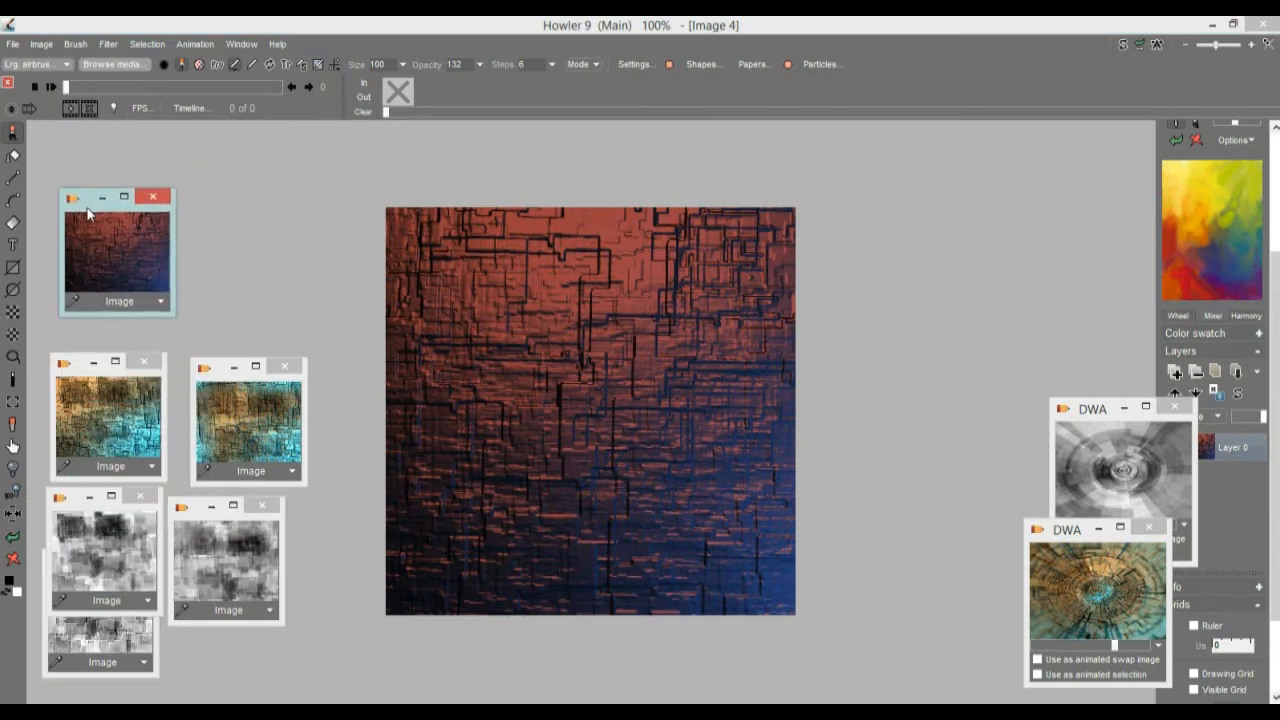
- Expand the dynamic range of the relief image and store a copy of the brightened version
click(45, 44)
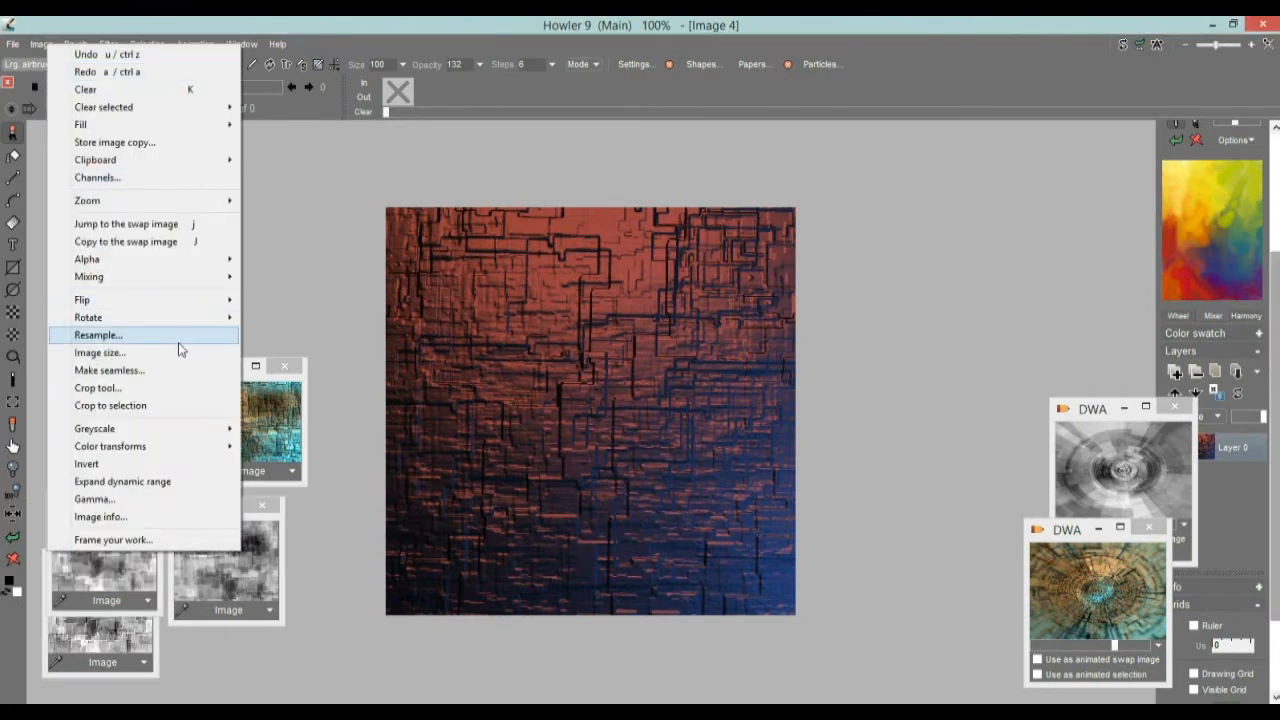
click(177, 482)
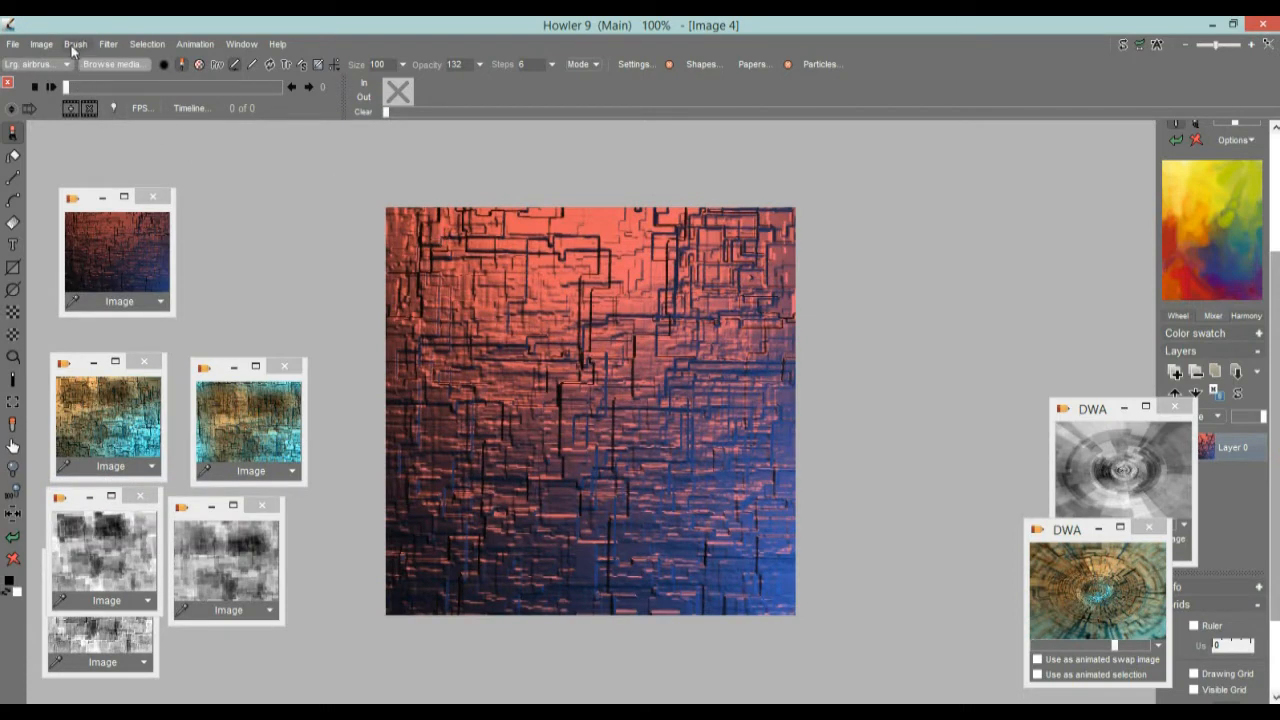
click(42, 44)
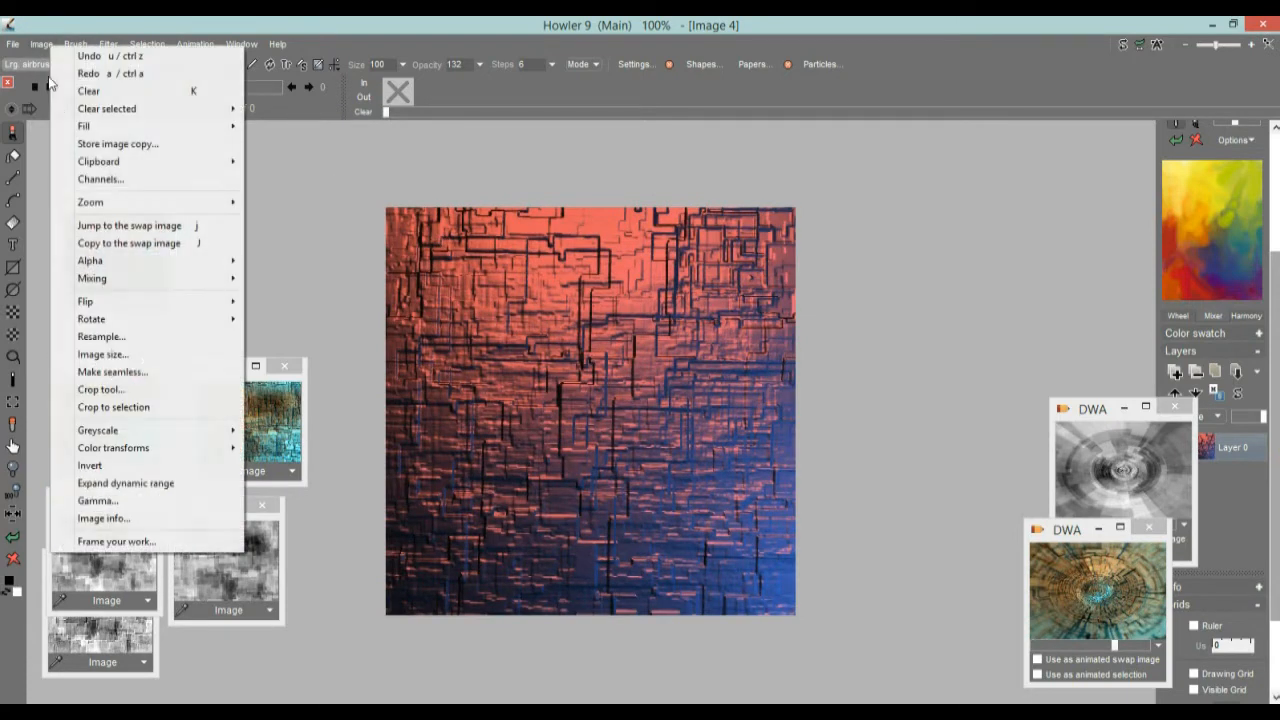
click(148, 150)
click(106, 43)
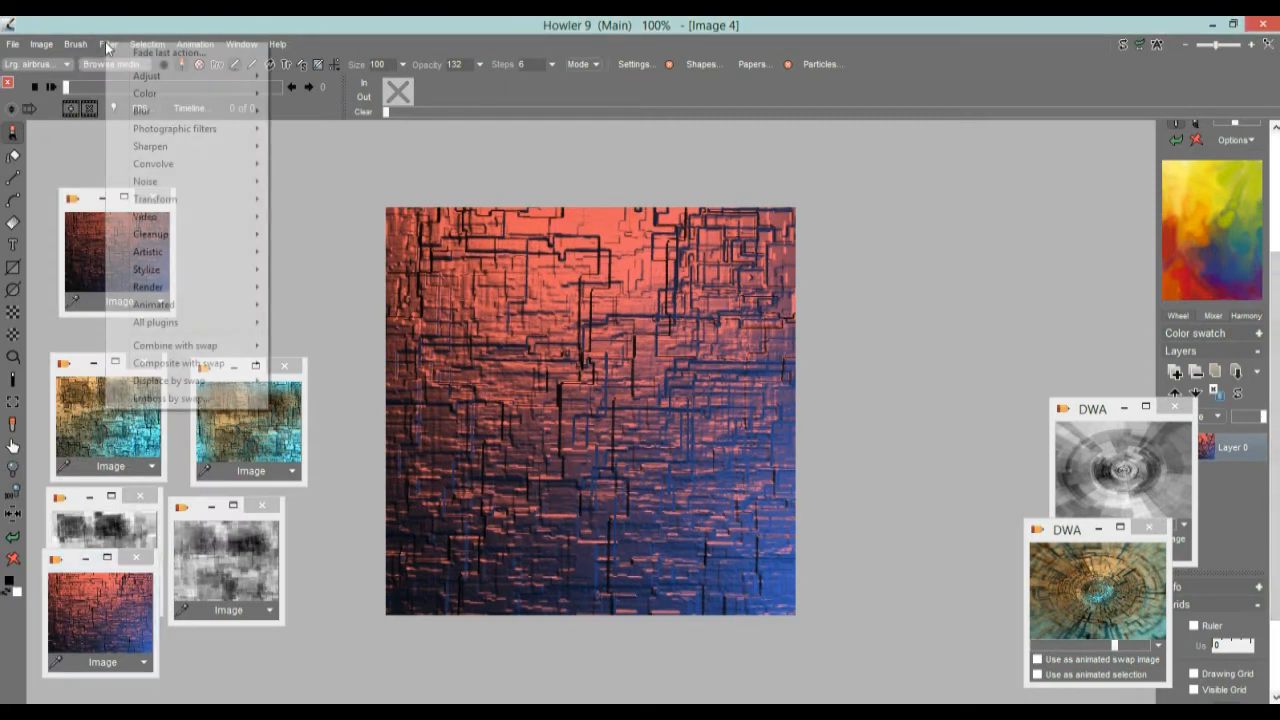
mouse_move(215, 75)
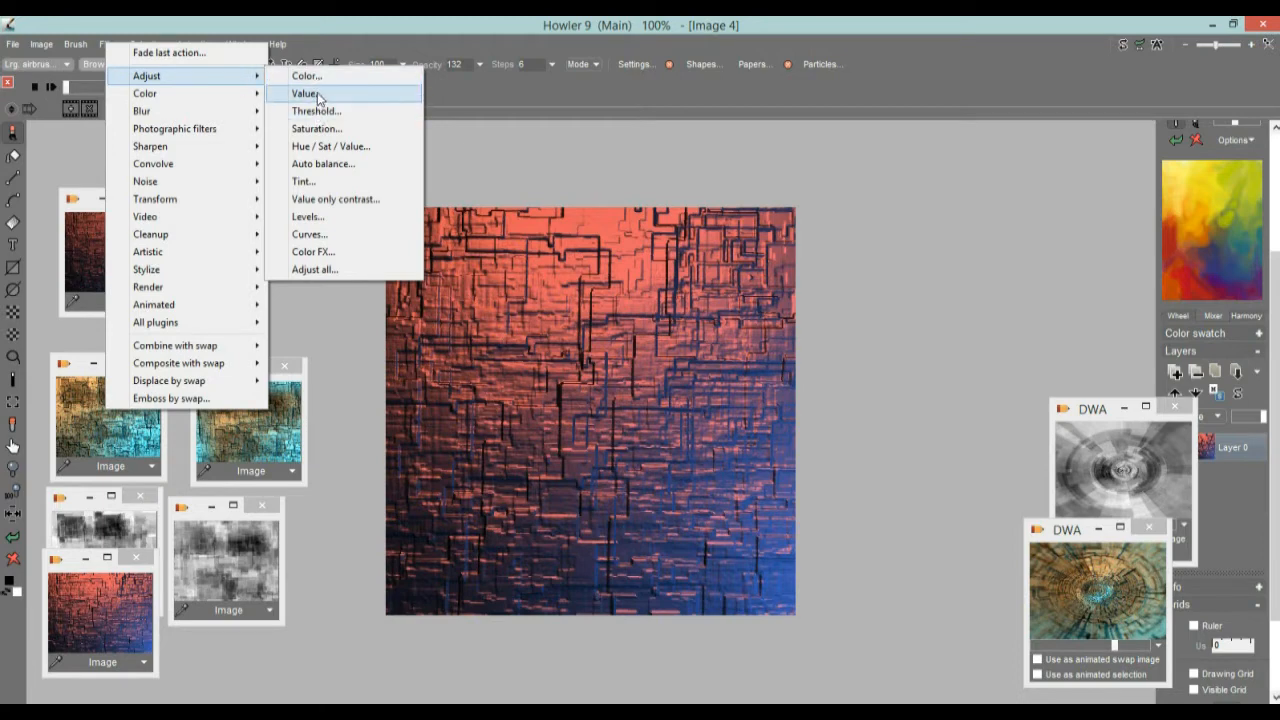
click(336, 150)
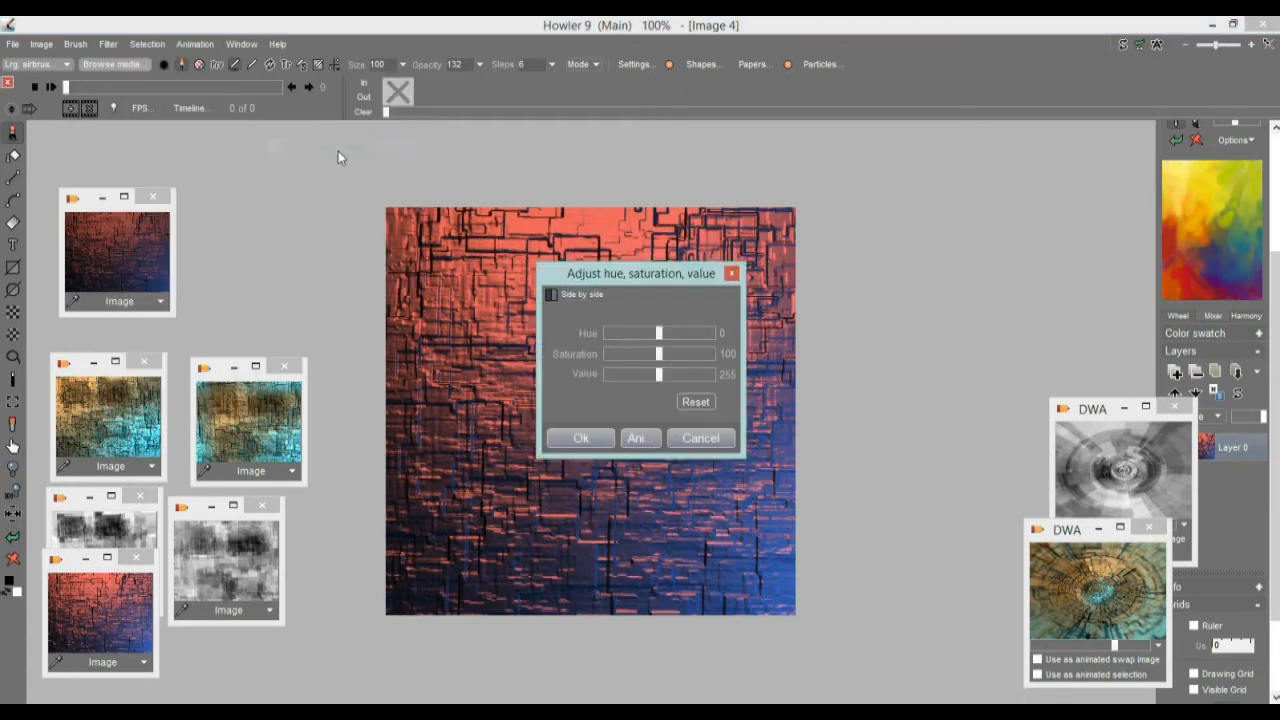
drag(642, 279, 952, 230)
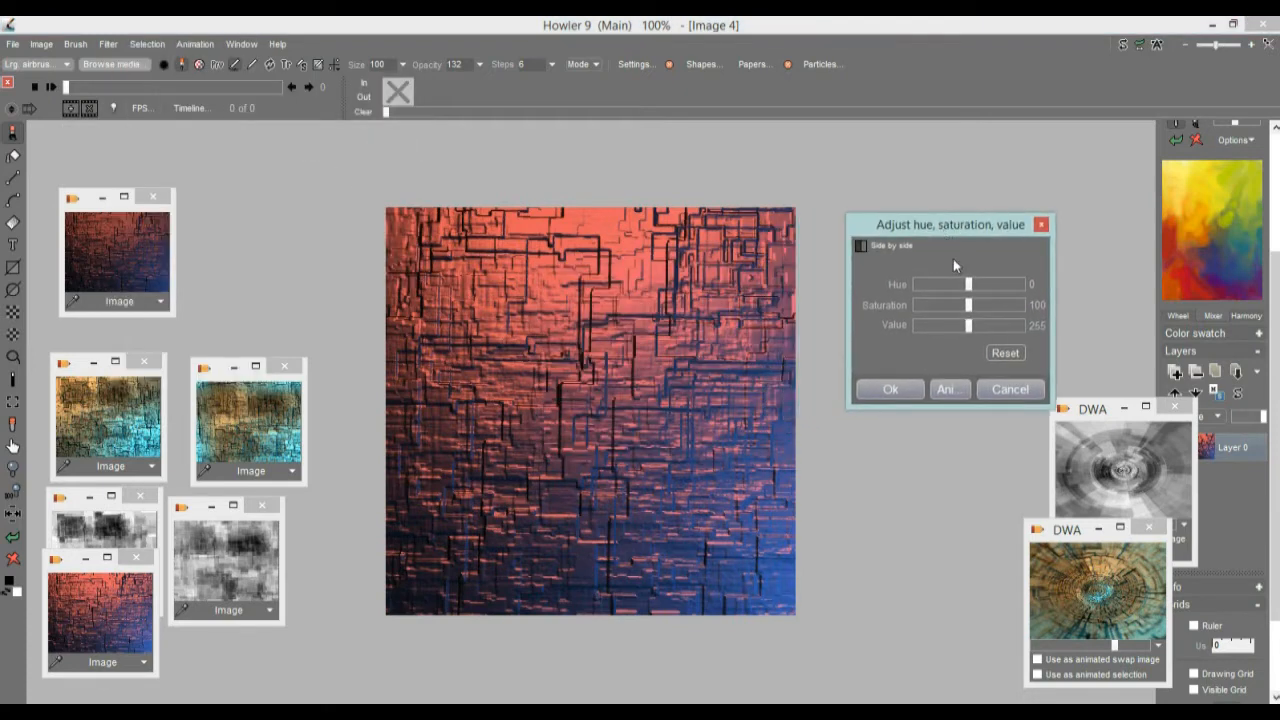
drag(976, 284, 932, 290)
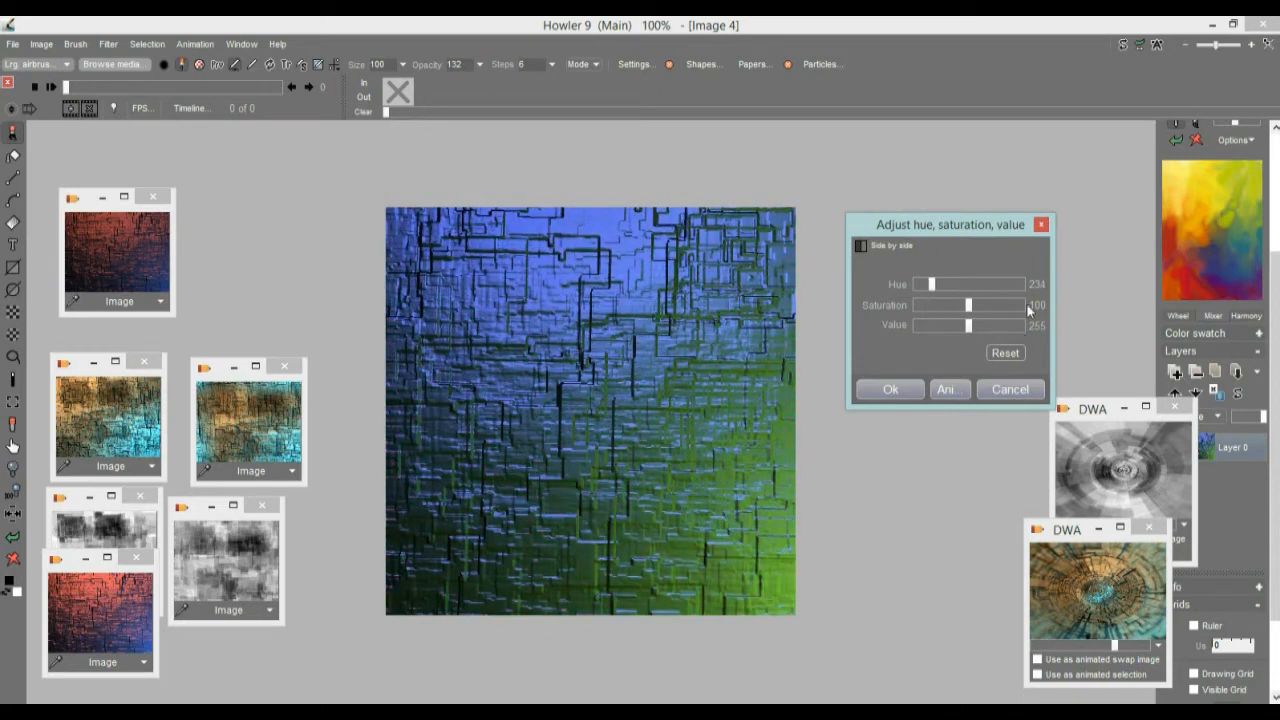
click(1010, 389)
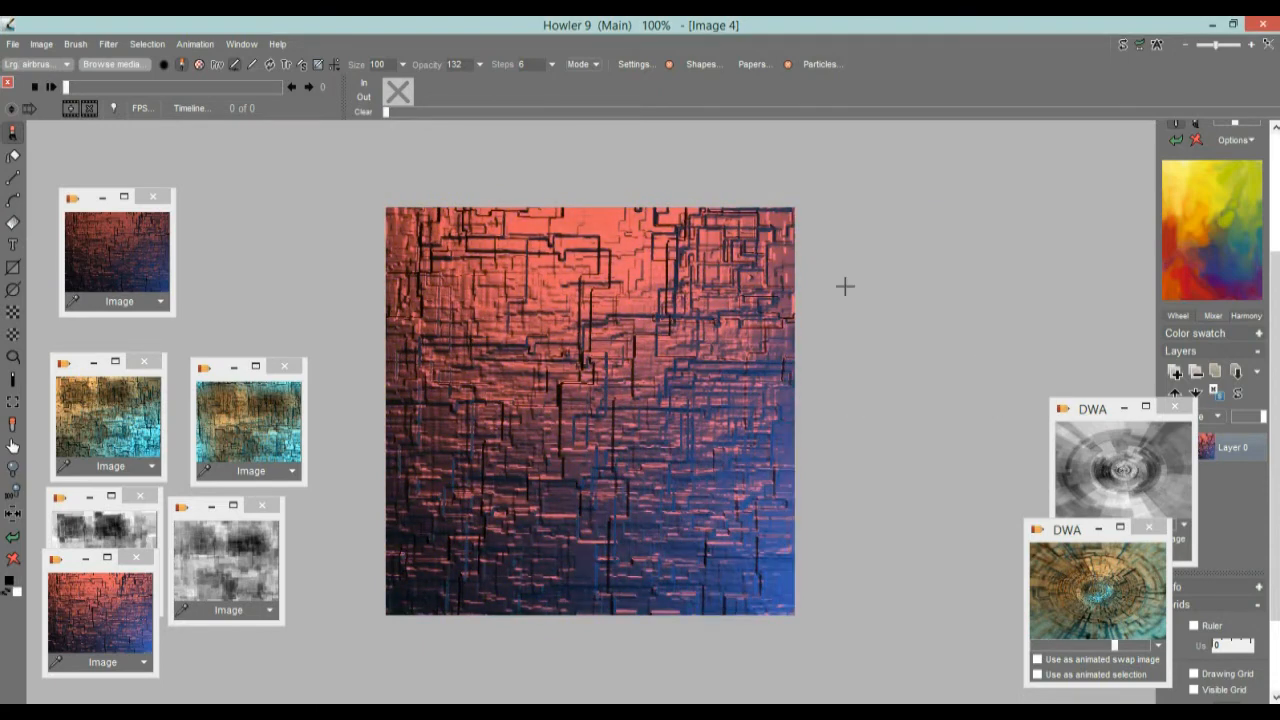
- Make the relief image seamless with 8% trim in x and y, keeping its original size
click(41, 45)
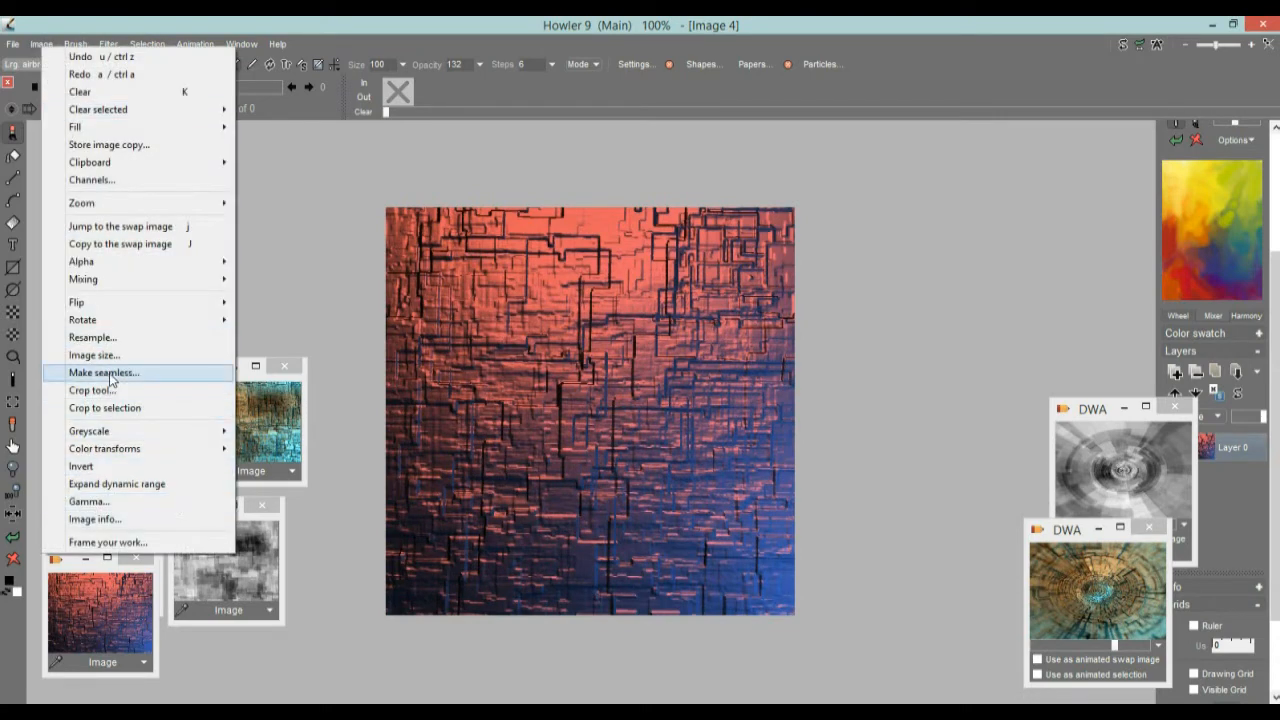
click(104, 373)
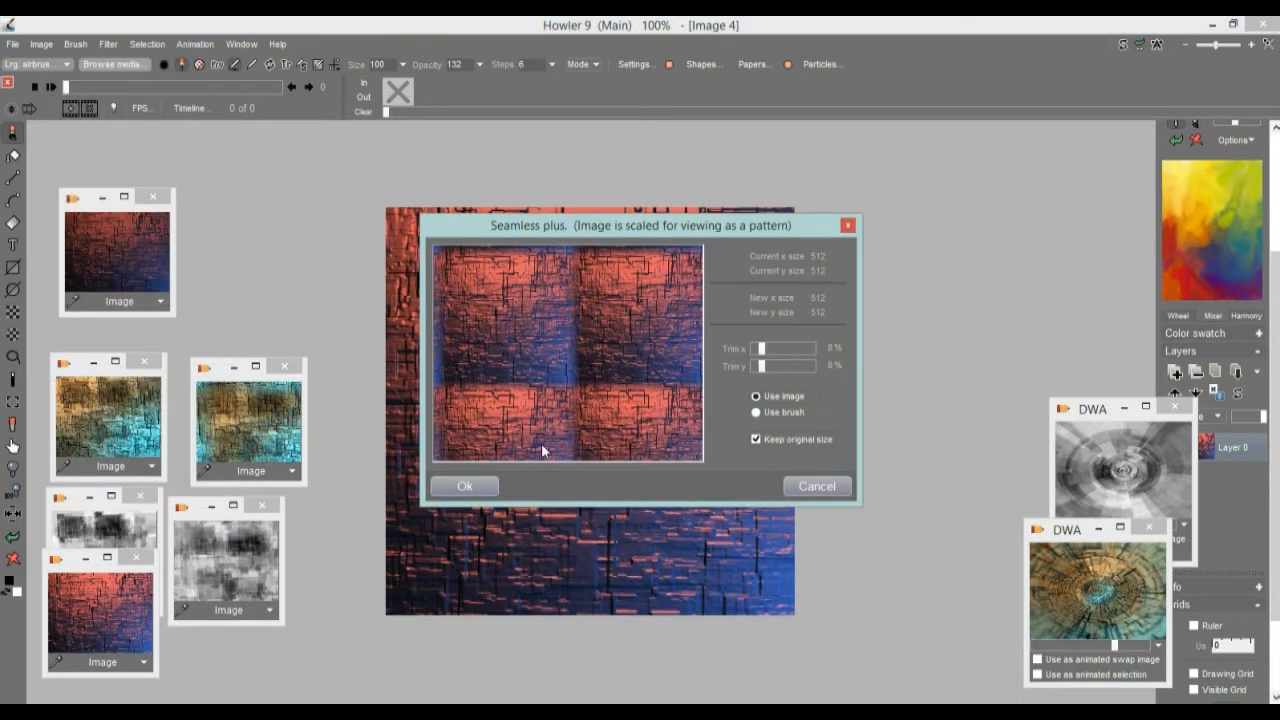
click(463, 486)
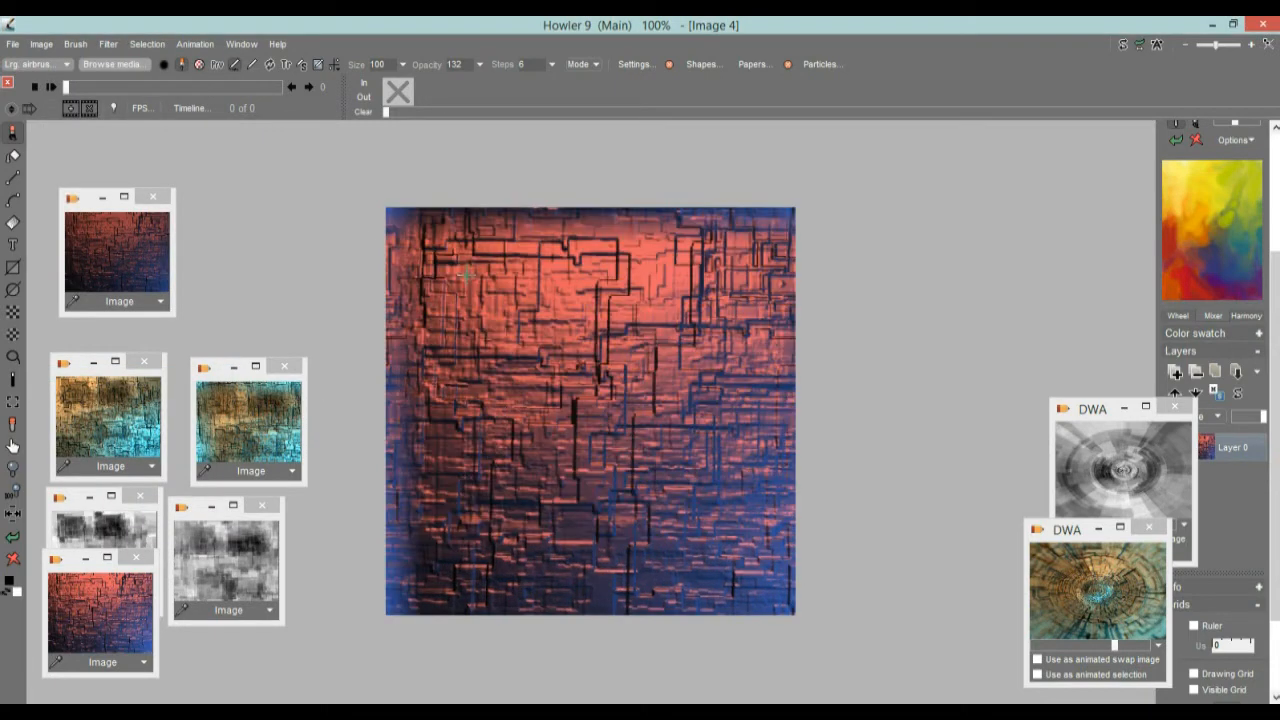
- Create a 222-frame animation initialized with copies of the current frame
click(106, 44)
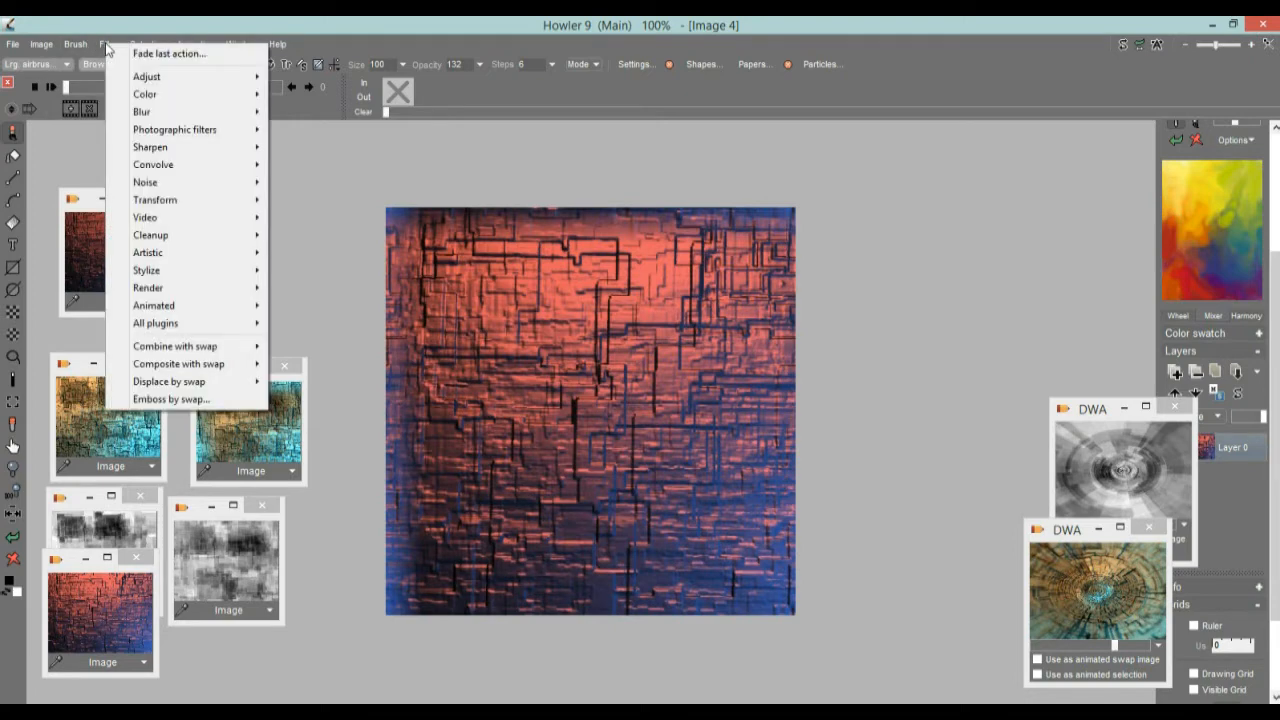
click(119, 20)
click(197, 48)
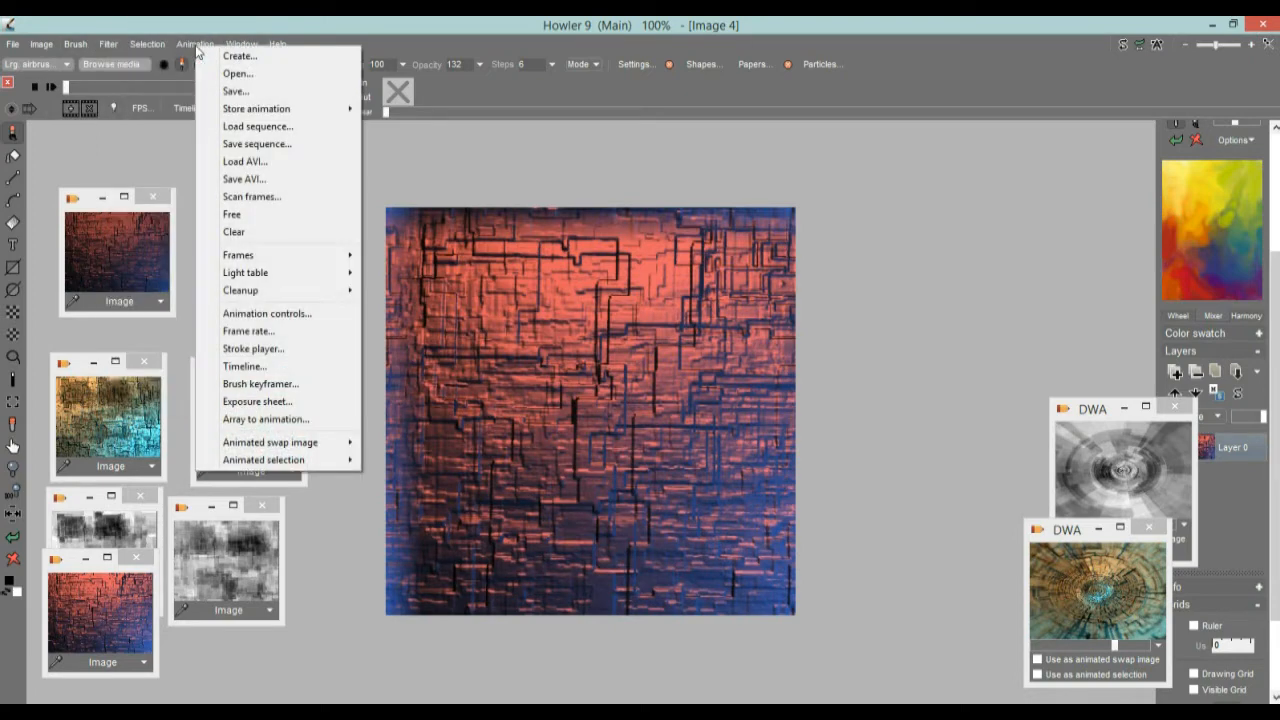
click(261, 58)
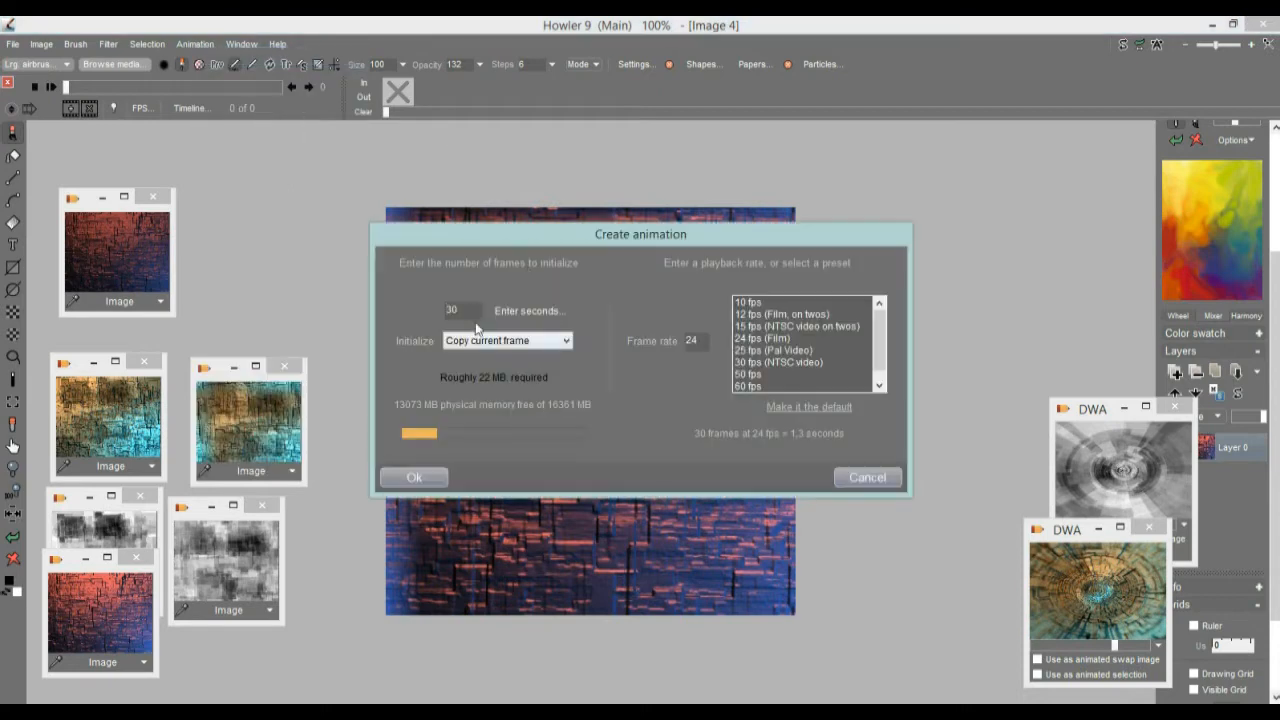
text(222)
click(414, 478)
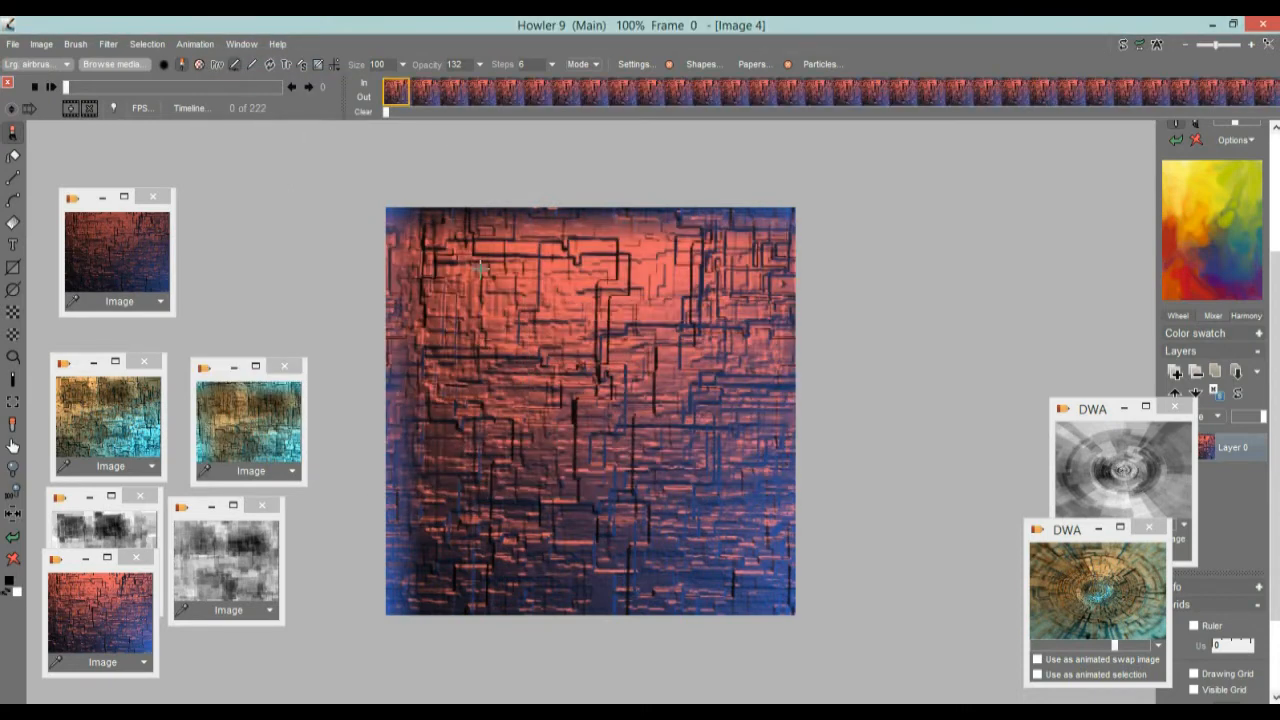
- Set the animation's playback frame rate to the 30 fps (NTSC video) preset
drag(337, 308, 477, 310)
click(141, 108)
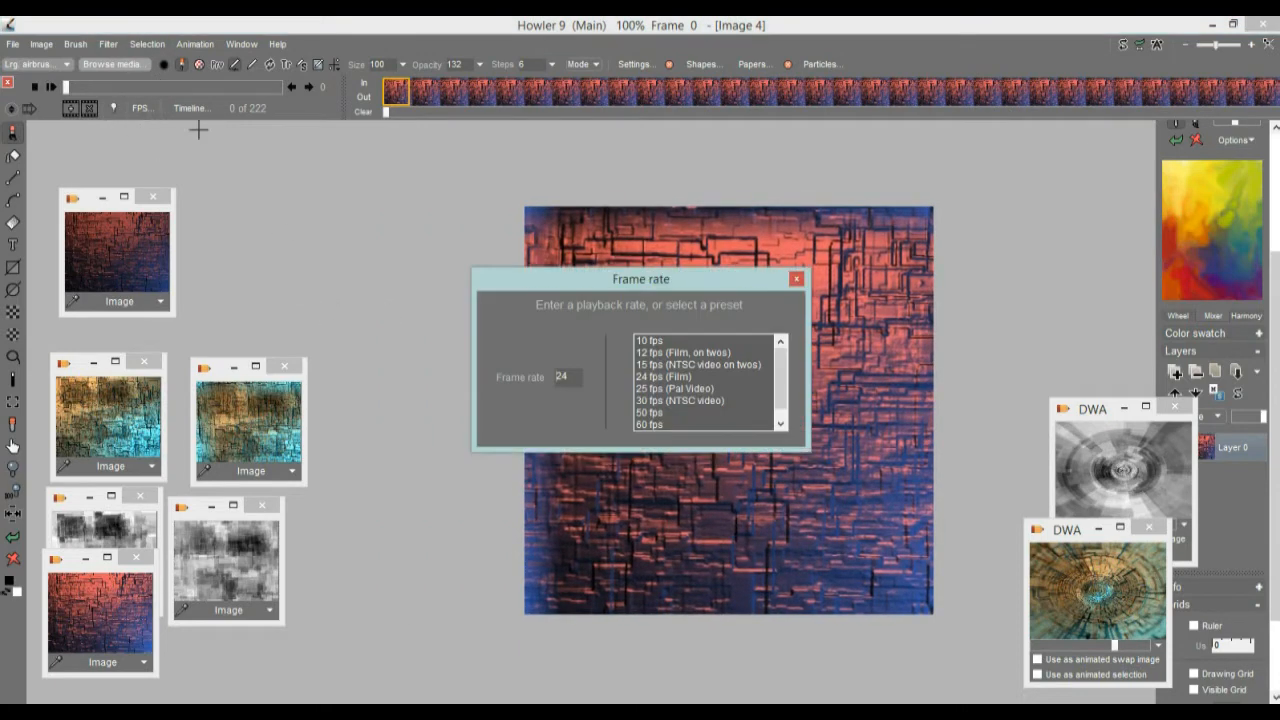
click(655, 400)
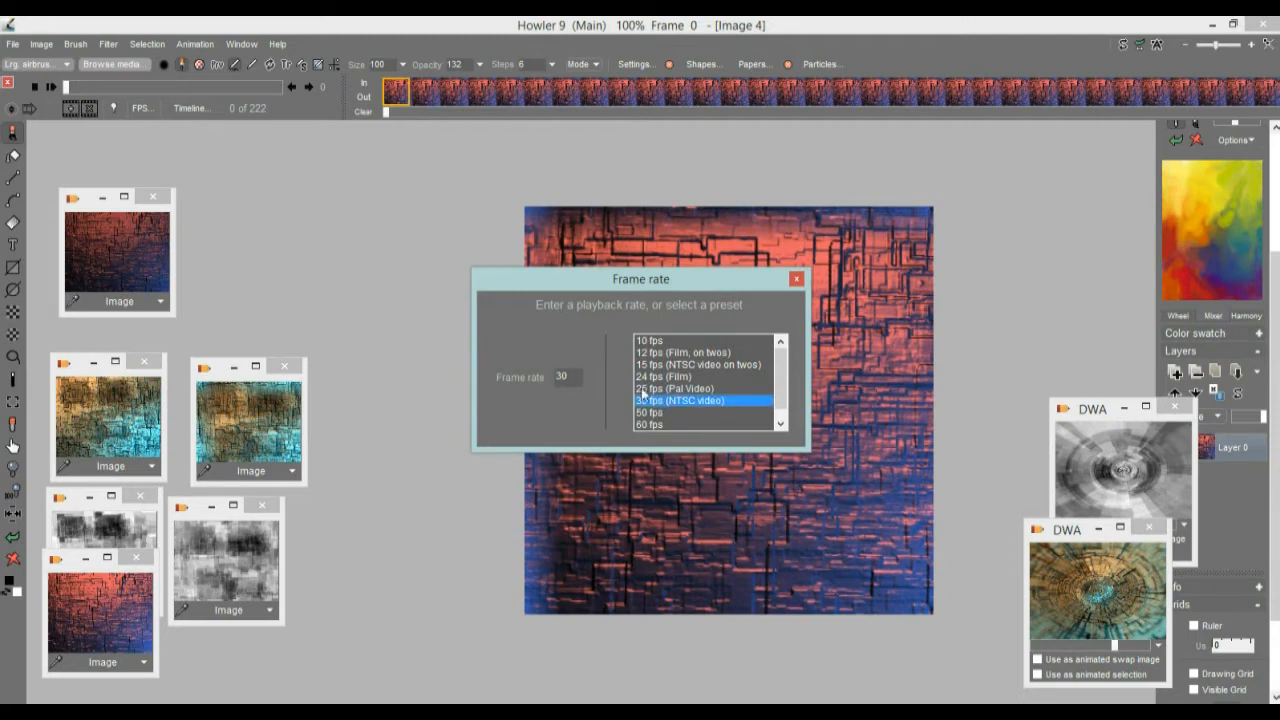
click(798, 280)
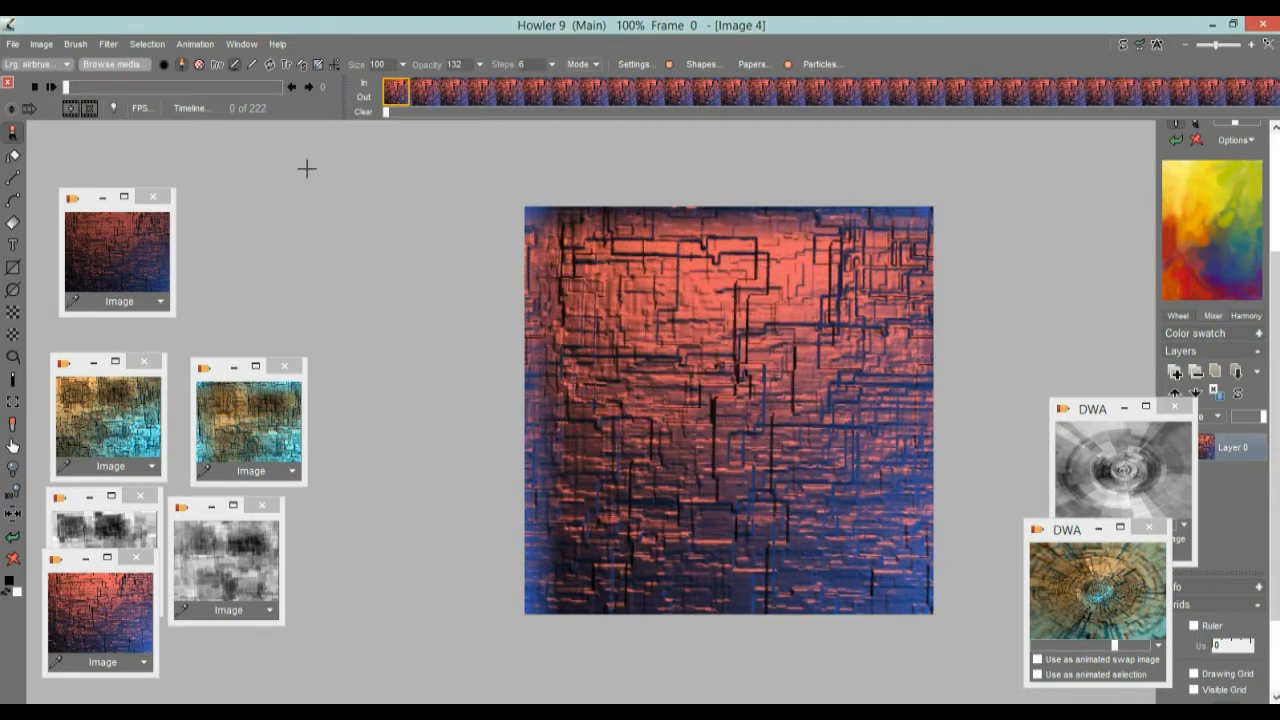
- Render the animated Tunnel effect across all frames, using the seamless red-blue relief in the first frame as texture
mouse_move(67, 88)
mouse_down()
mouse_move(284, 86)
mouse_move(66, 87)
mouse_up()
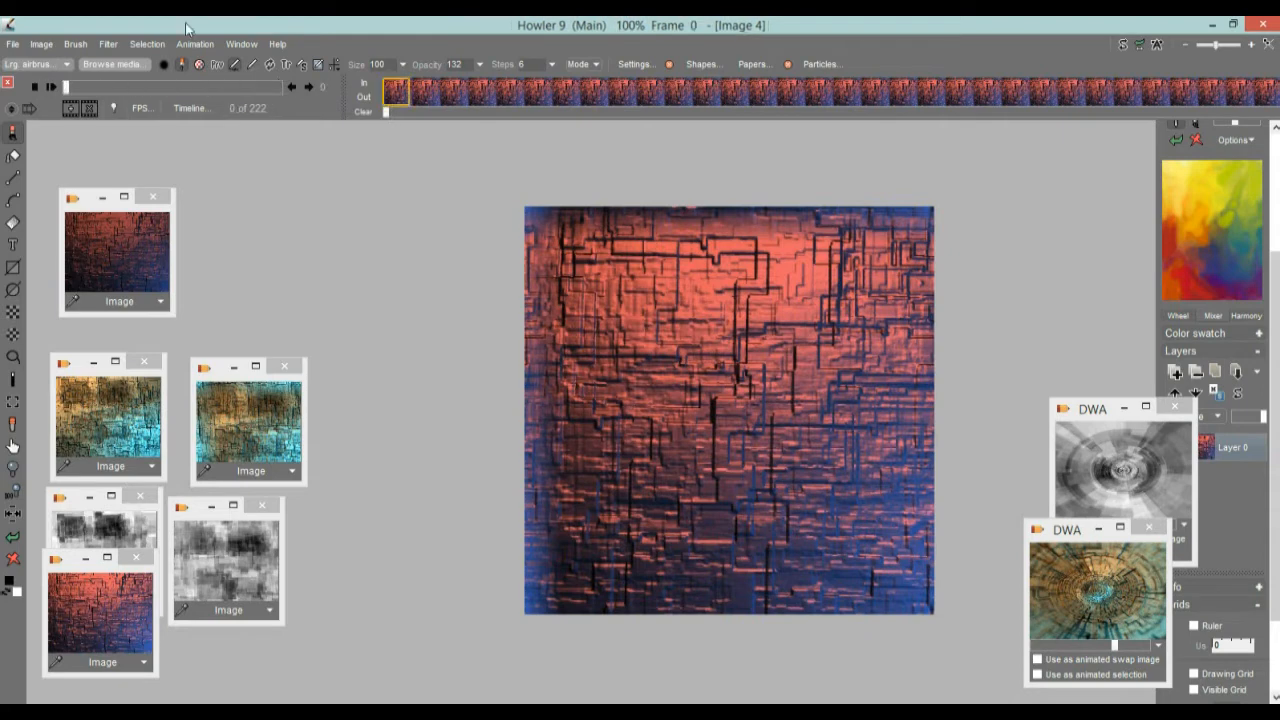
click(108, 44)
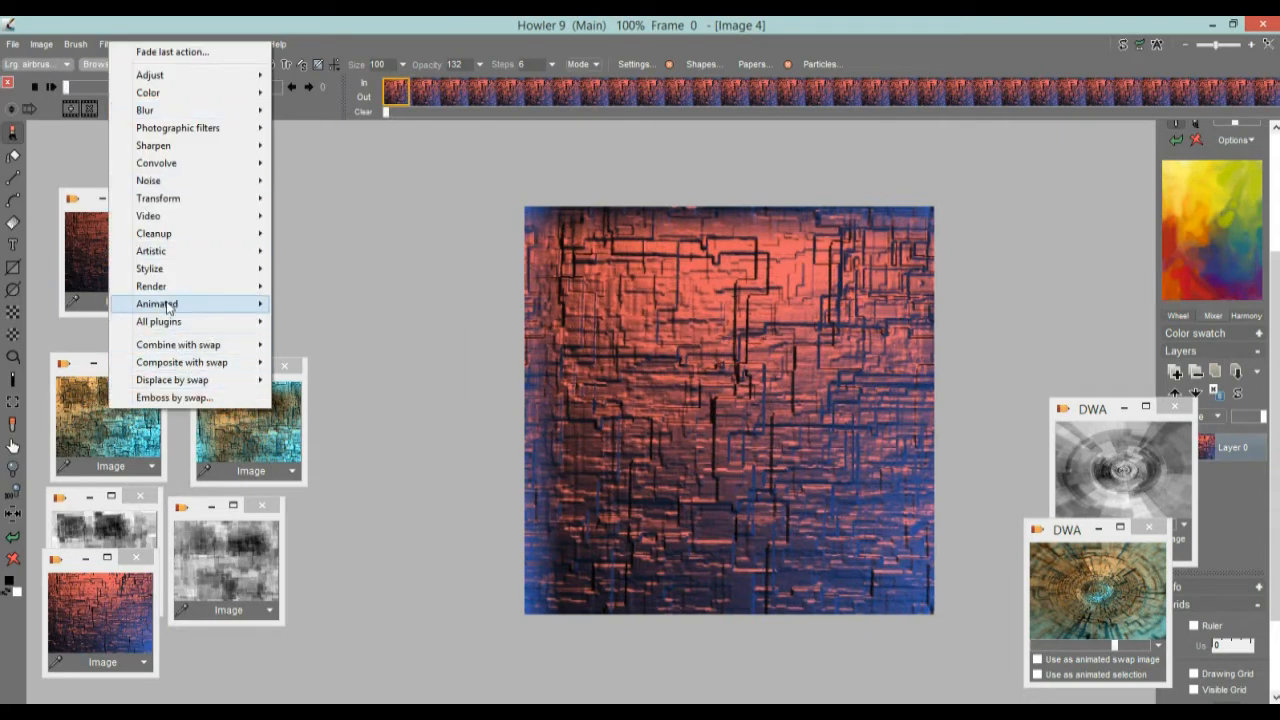
mouse_move(160, 303)
click(370, 356)
drag(620, 284, 390, 262)
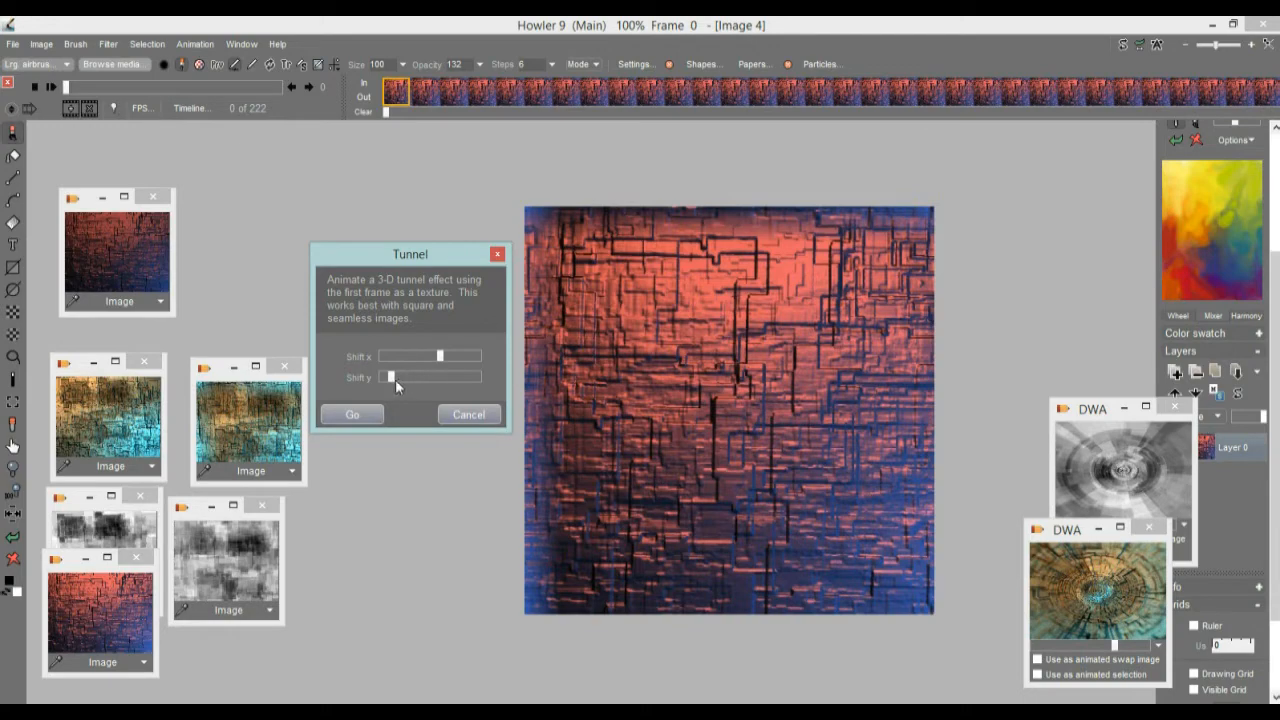
click(378, 418)
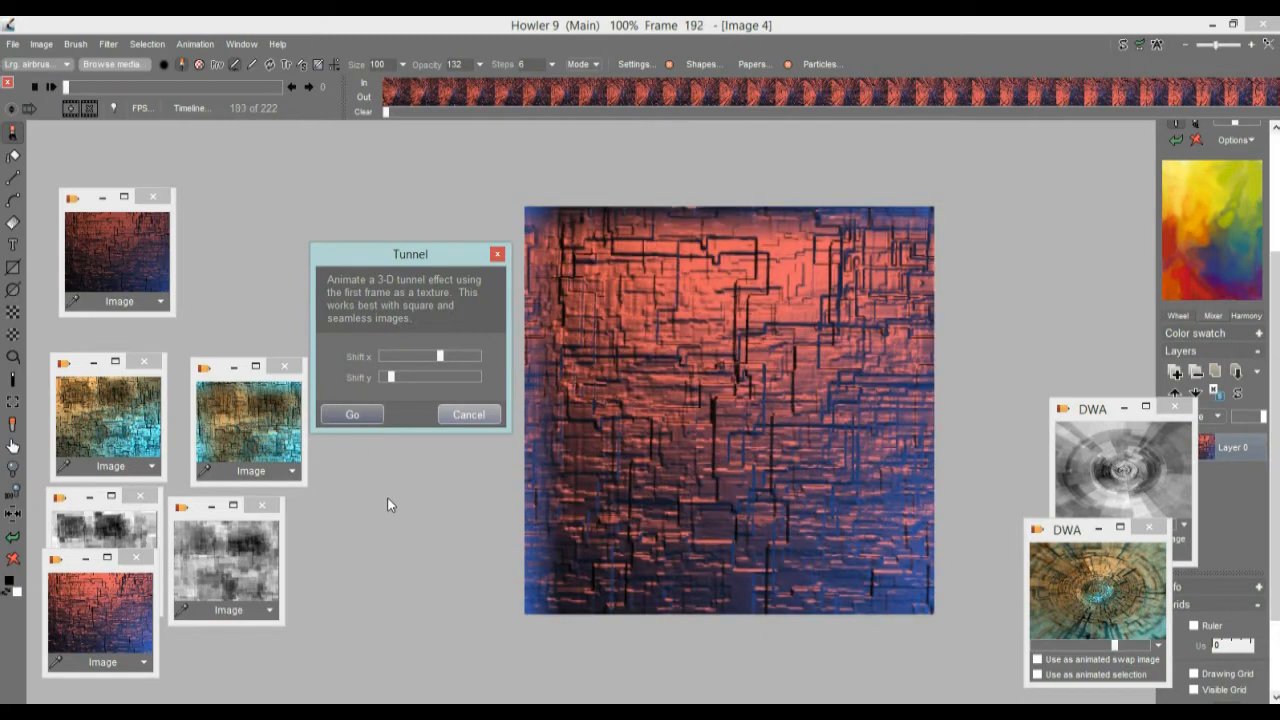
- Play the tunnel animation, and load the stored darker relief image into frame 36 for close inspection
click(53, 88)
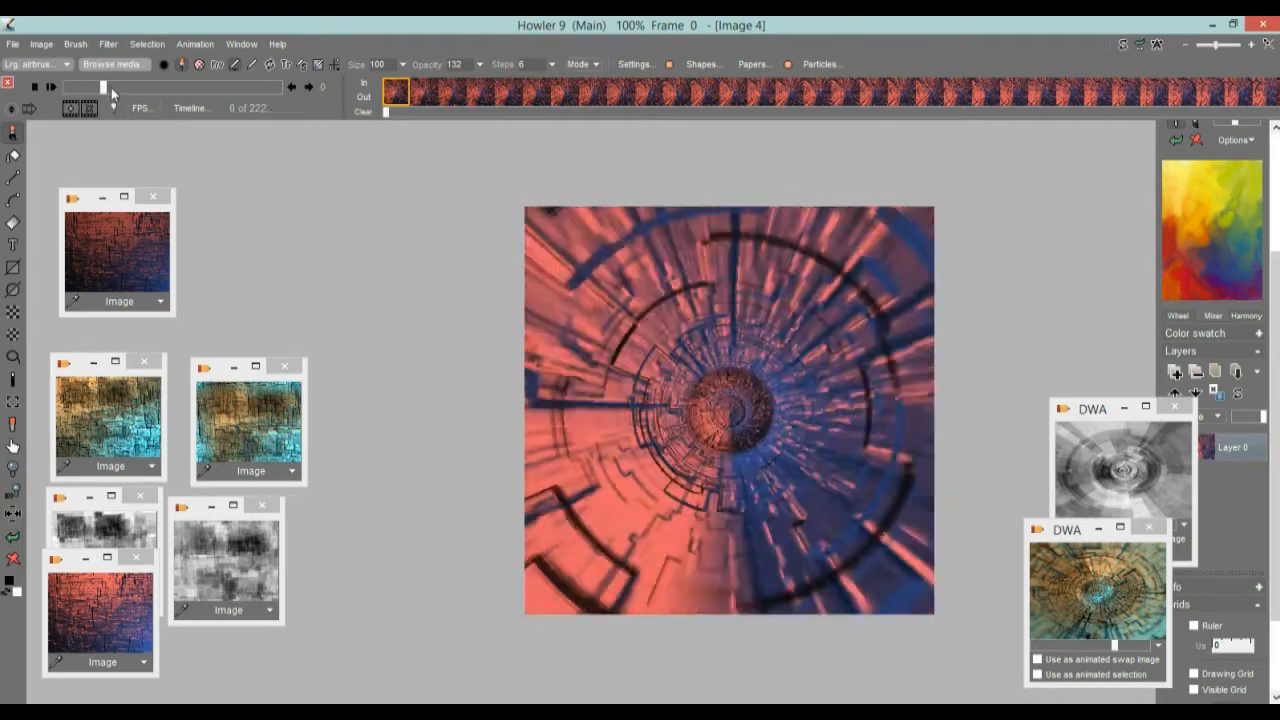
click(101, 87)
click(139, 242)
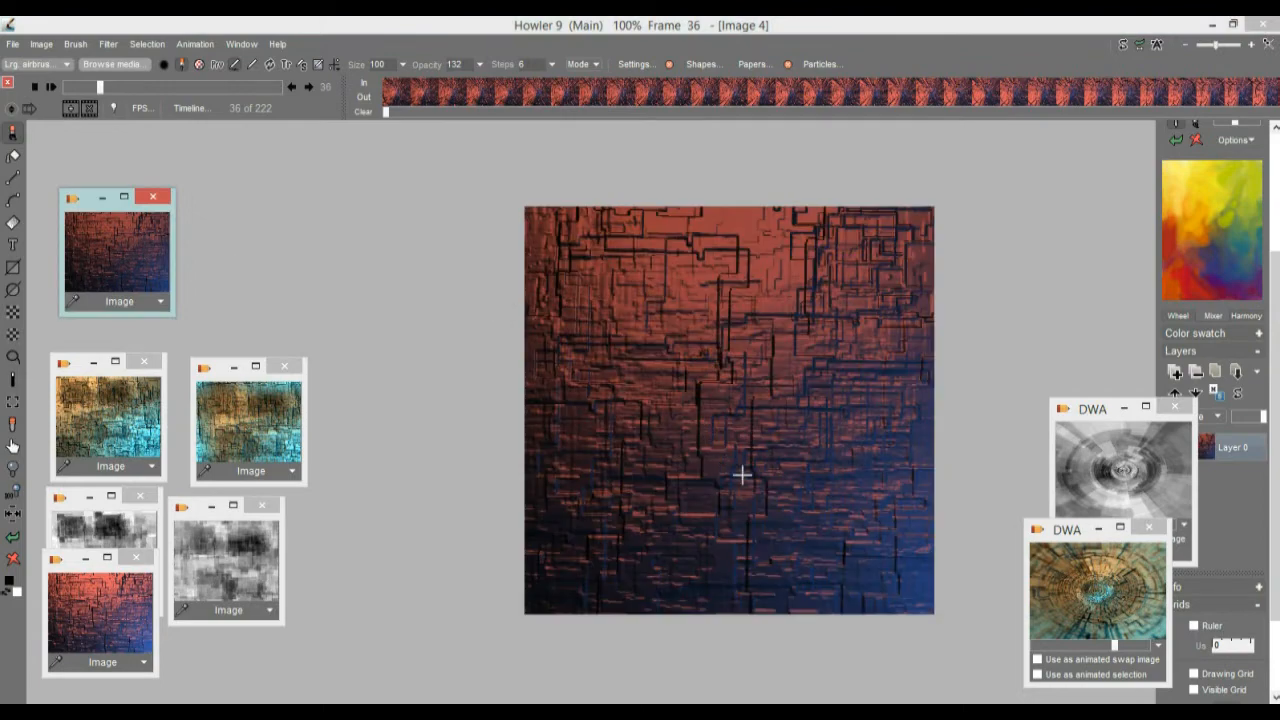
scroll(722, 460, up, 10)
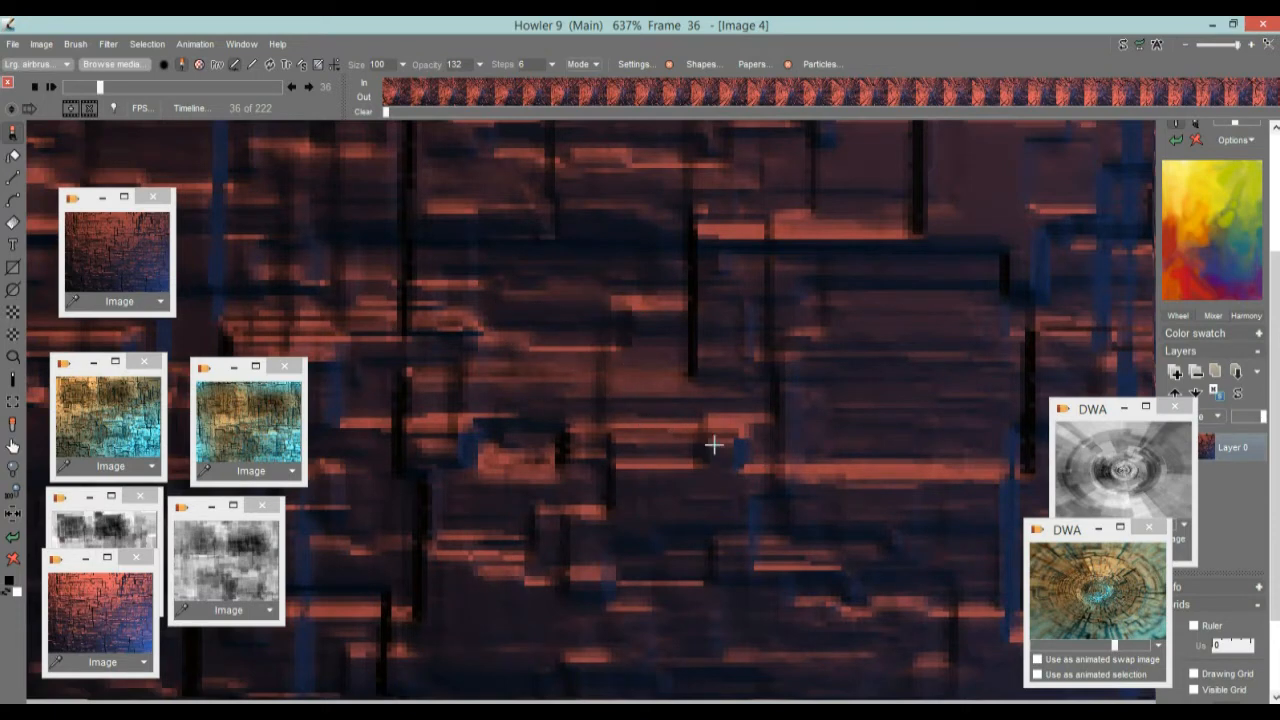
scroll(640, 423, up, 3)
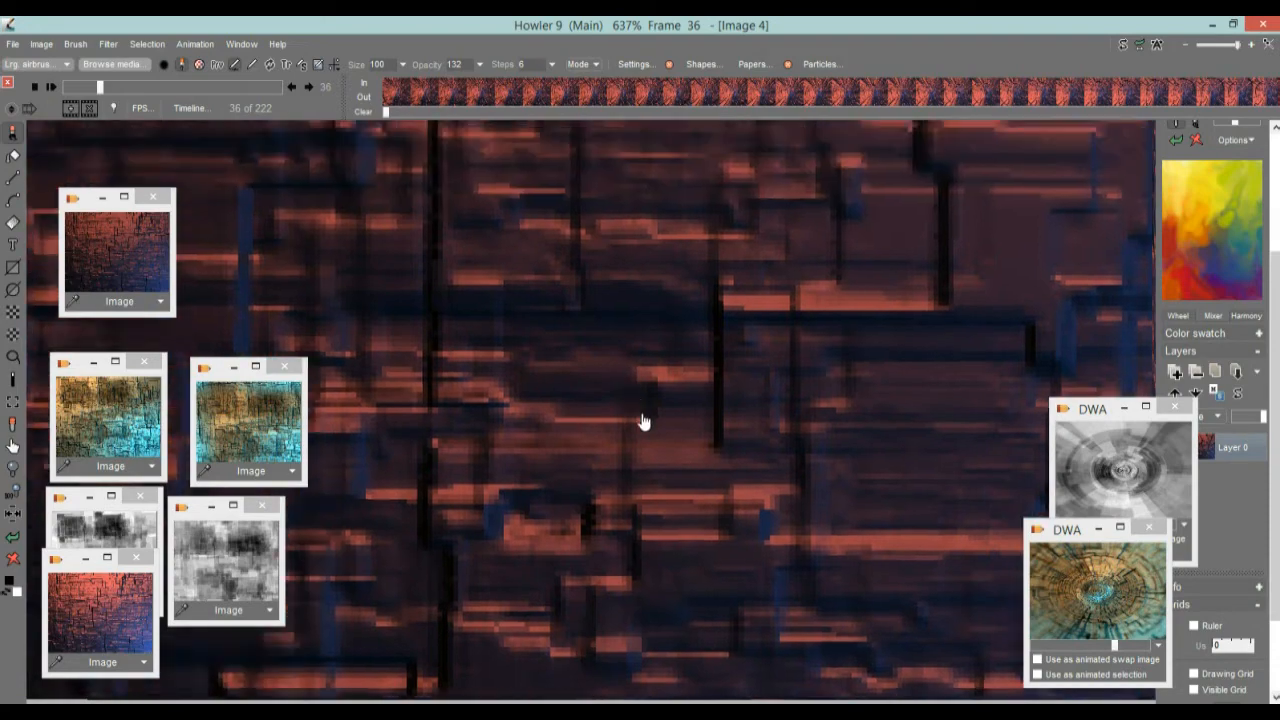
- Examine the pixel detail of the dark relief texture in frame 36 up close and across the whole image
scroll(791, 371, down, 3)
scroll(869, 386, up, 3)
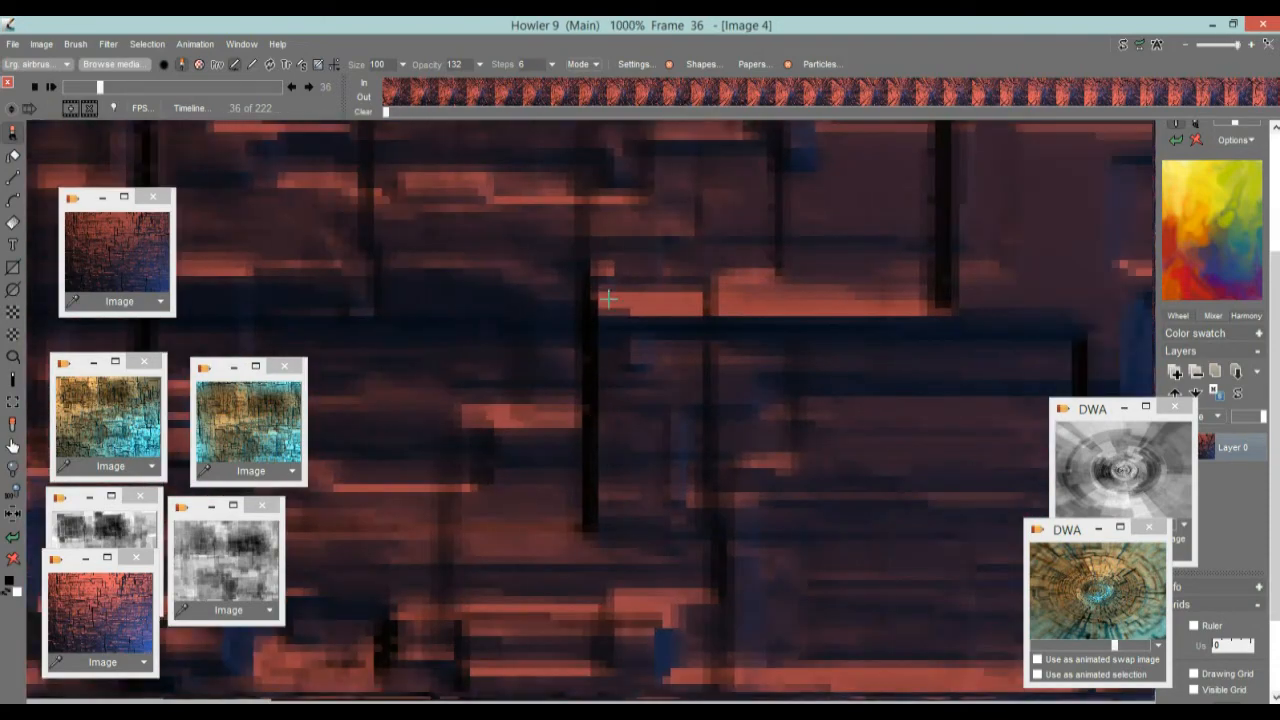
drag(748, 407, 571, 566)
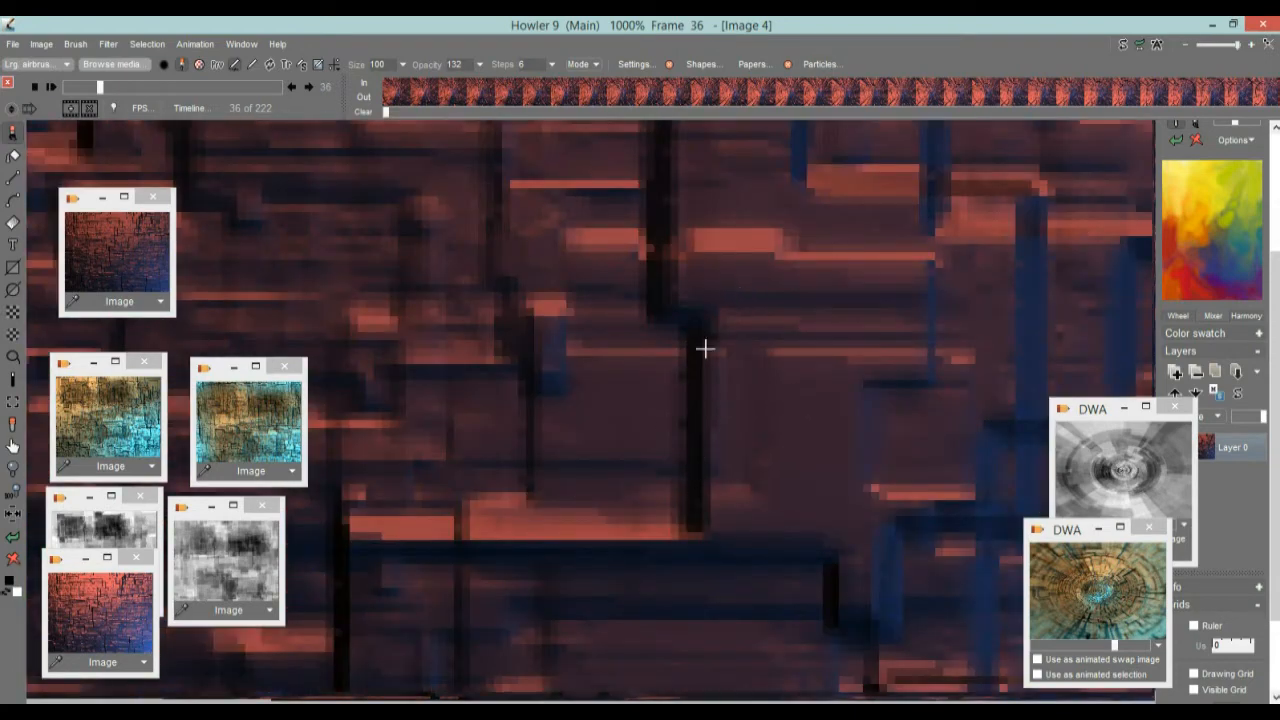
drag(677, 520, 627, 396)
drag(783, 400, 677, 563)
drag(818, 492, 652, 520)
scroll(652, 520, down, 5)
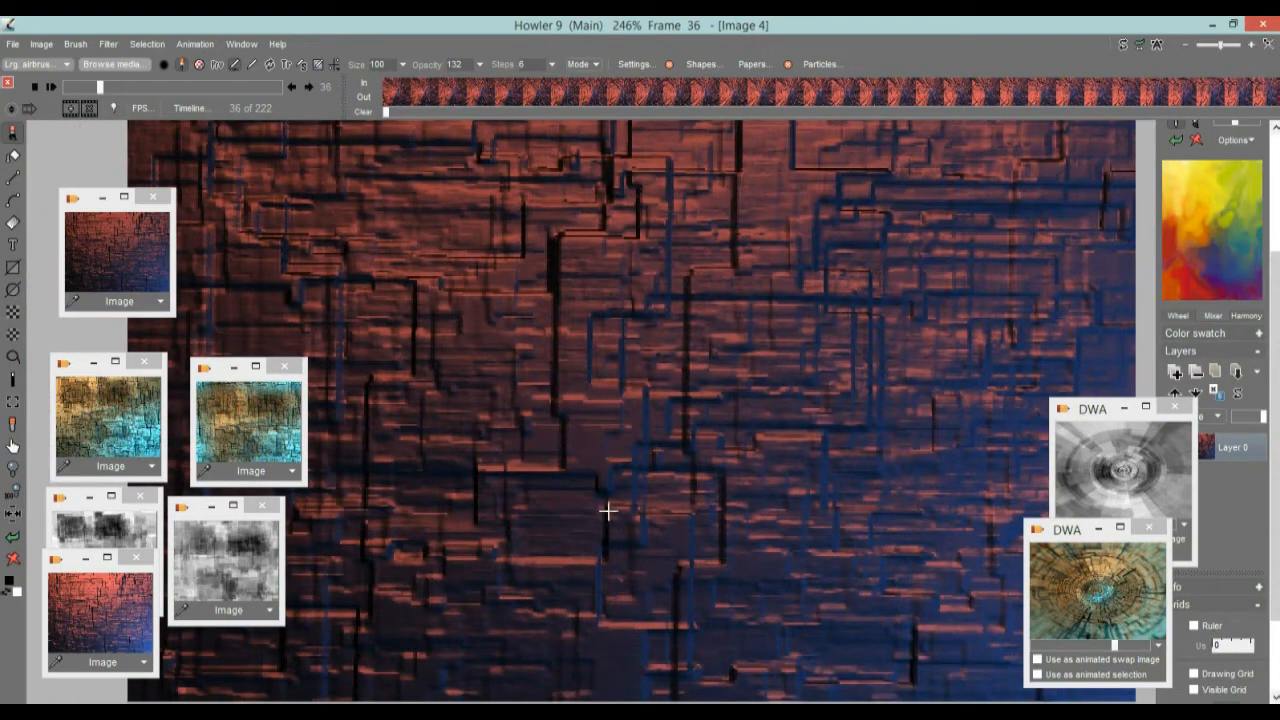
drag(518, 377, 548, 562)
scroll(711, 471, down, 4)
scroll(594, 506, up, 2)
scroll(586, 514, down, 1)
drag(586, 514, 601, 469)
scroll(601, 469, up, 2)
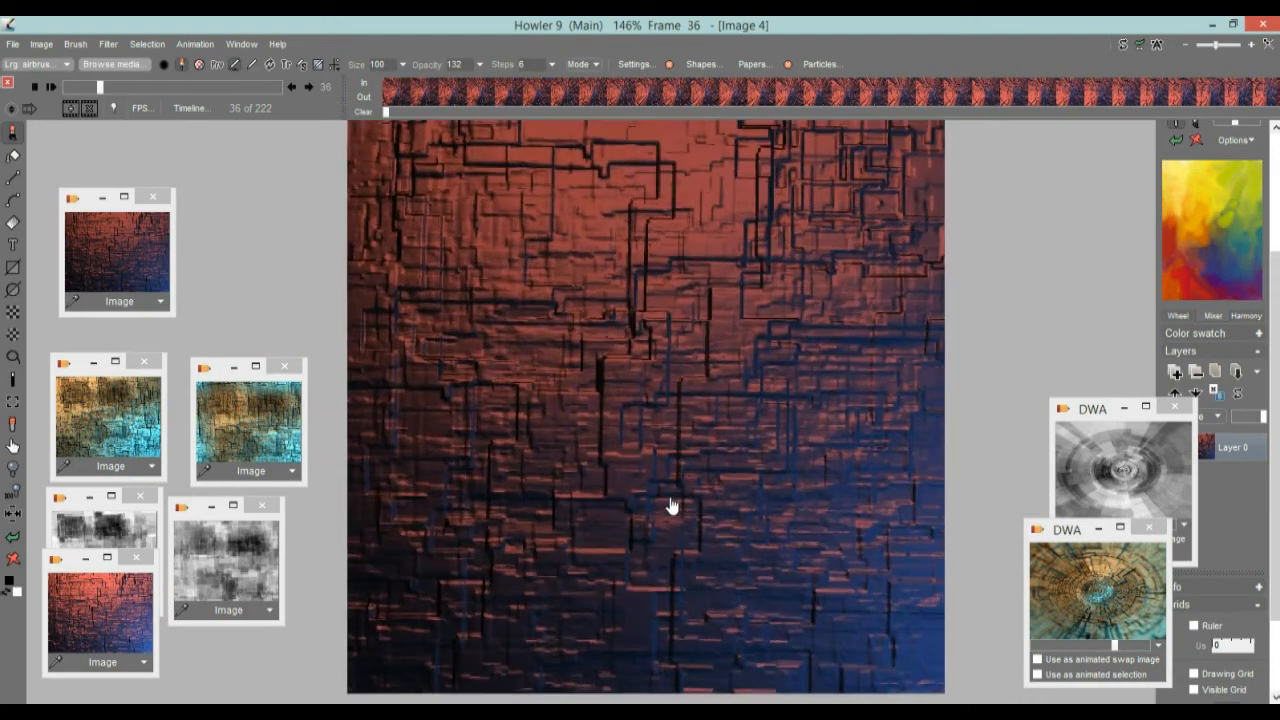
scroll(671, 509, down, 1)
drag(660, 506, 824, 487)
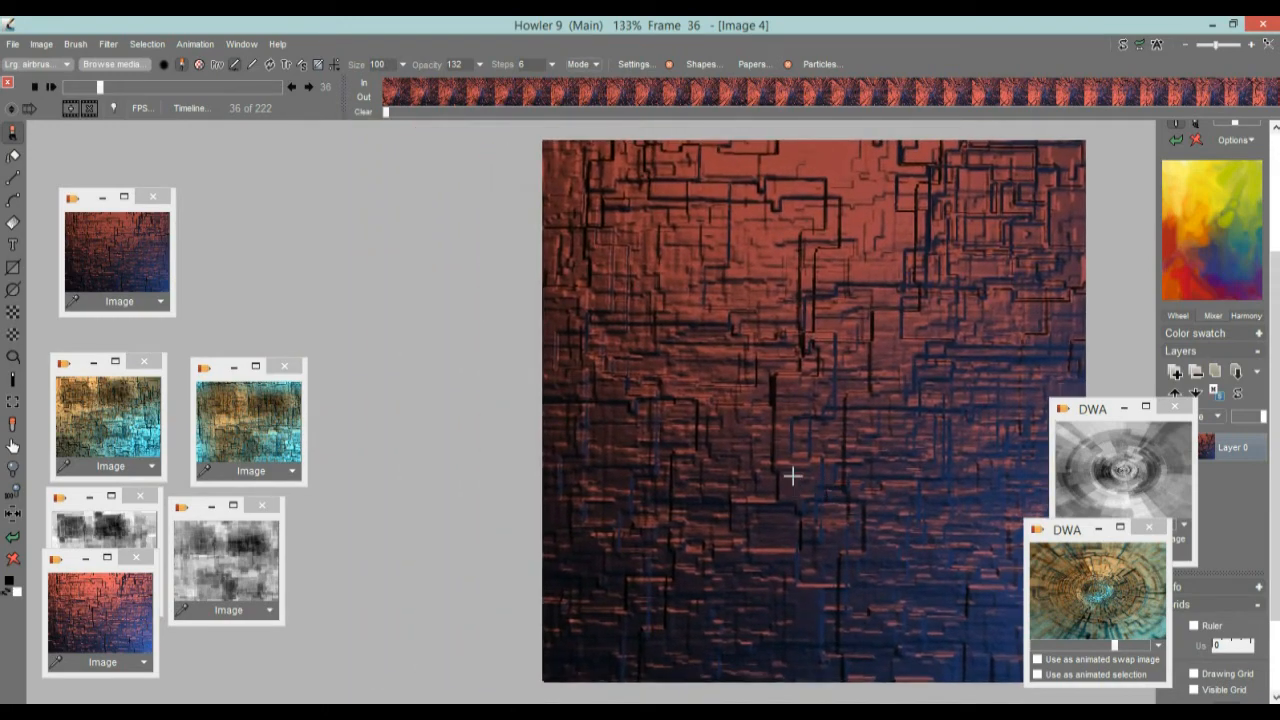
- Undo loading the relief image into frame 36
click(12, 535)
drag(794, 360, 643, 371)
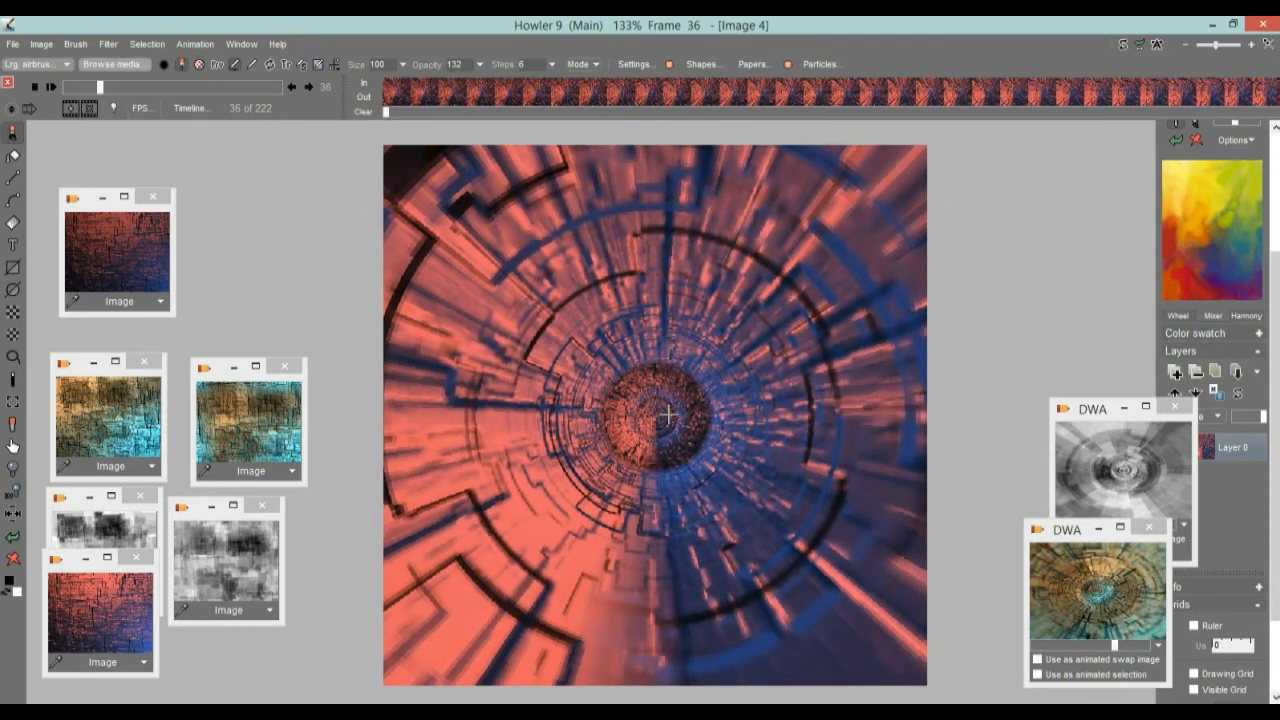
- Go to frame 69 and inspect the pixels at the tunnel's centre up close
drag(100, 88, 148, 115)
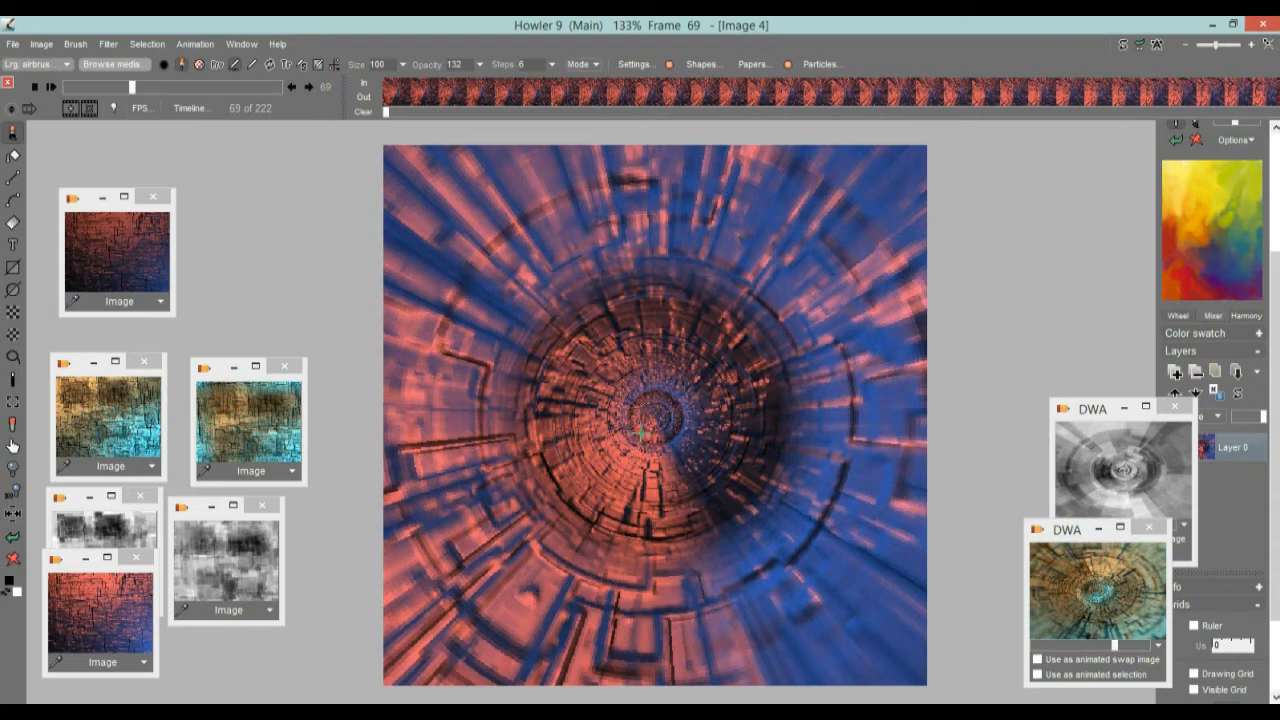
scroll(720, 419, up, 4)
drag(734, 424, 768, 492)
scroll(711, 369, up, 3)
scroll(711, 369, up, 1)
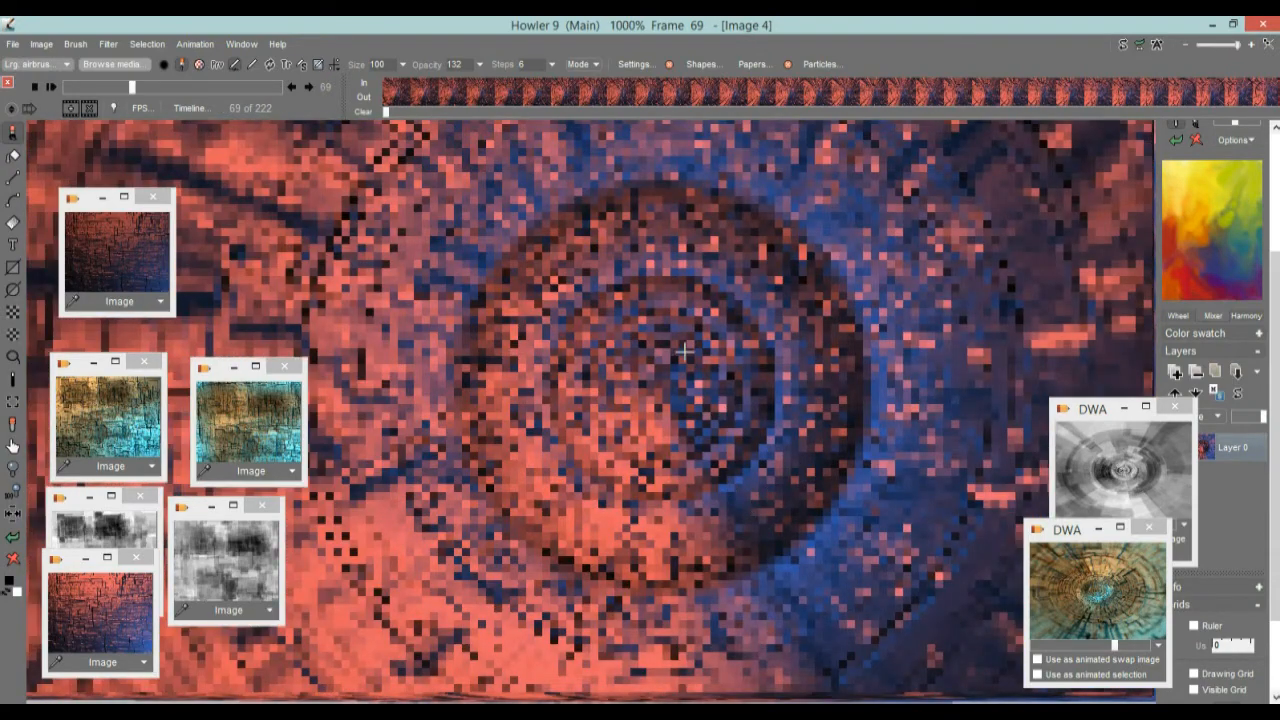
scroll(664, 376, down, 8)
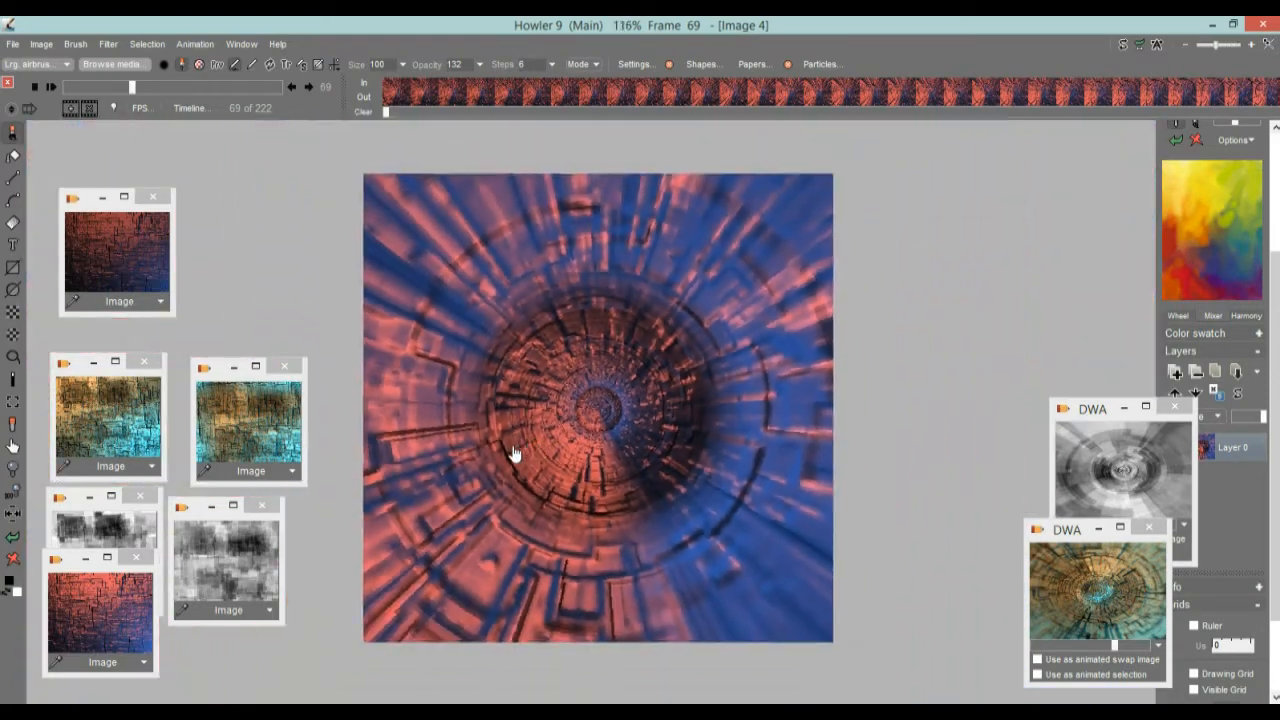
scroll(512, 453, down, 1)
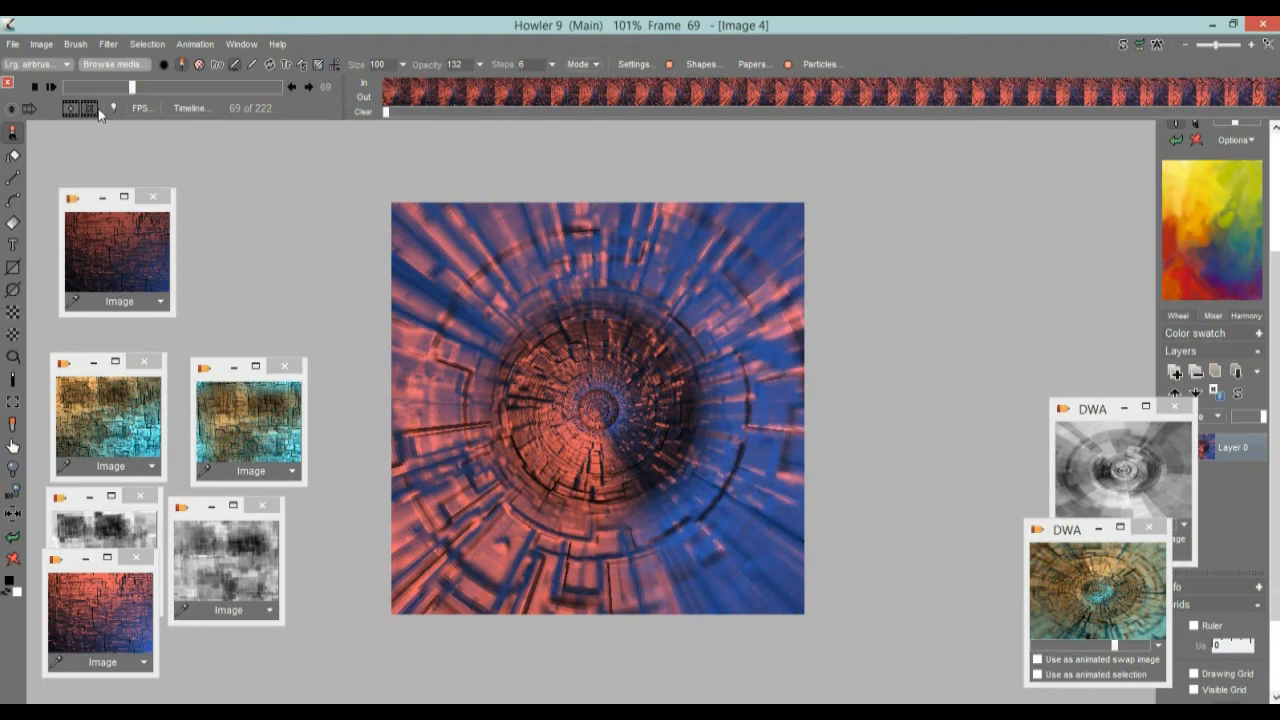
- At frame 38, switch to the swap image, clear it to white and draw a filled black ellipse at its centre
mouse_move(120, 88)
mouse_down()
mouse_move(66, 87)
mouse_move(102, 88)
mouse_up()
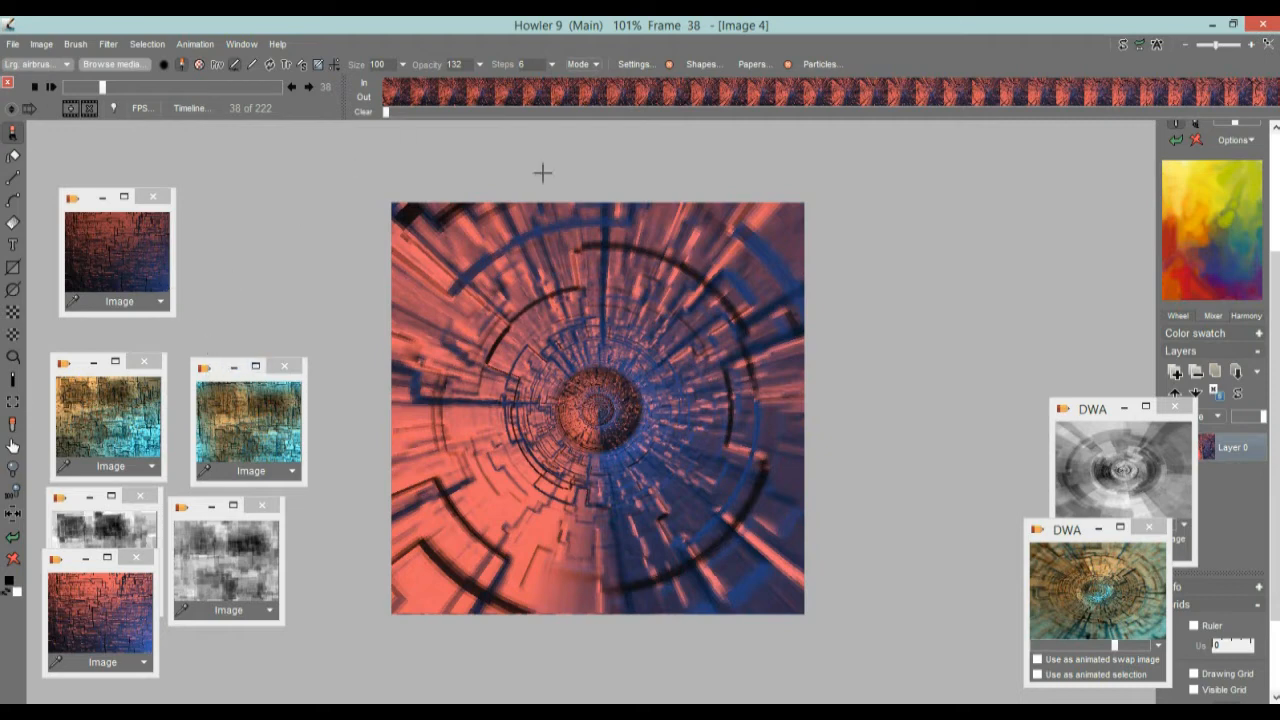
click(1124, 47)
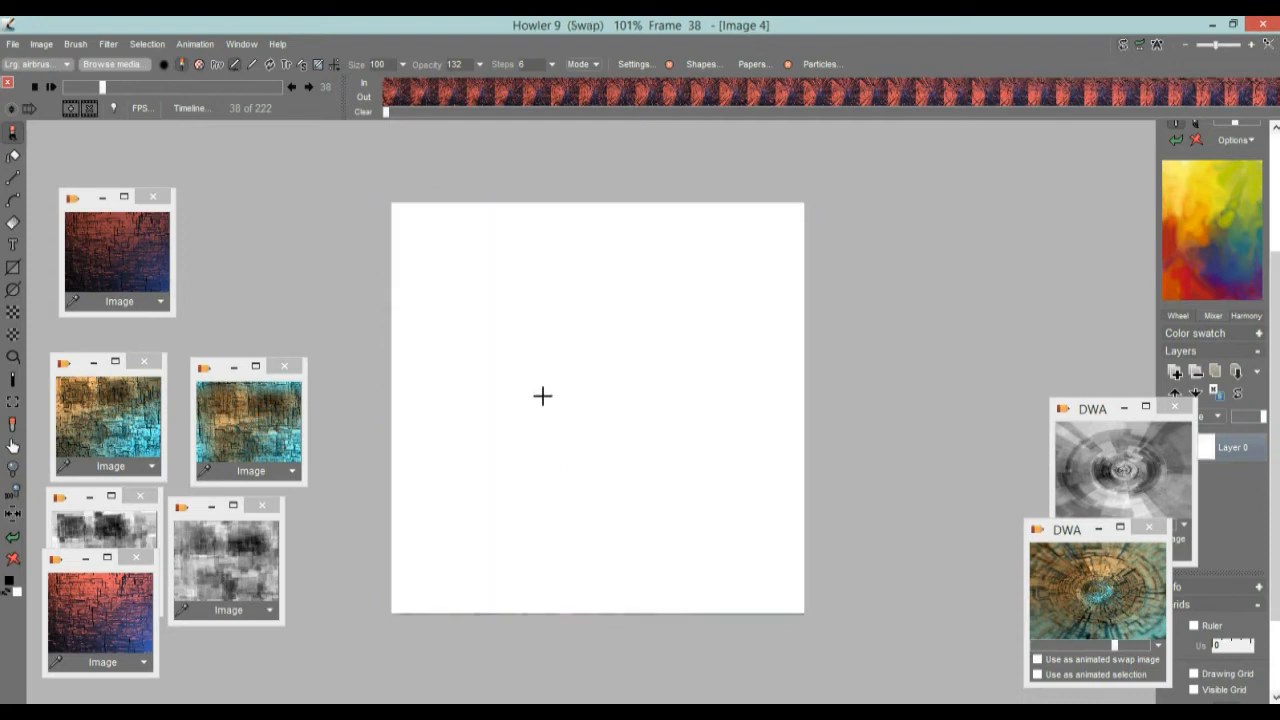
right_click(14, 560)
click(120, 604)
click(16, 292)
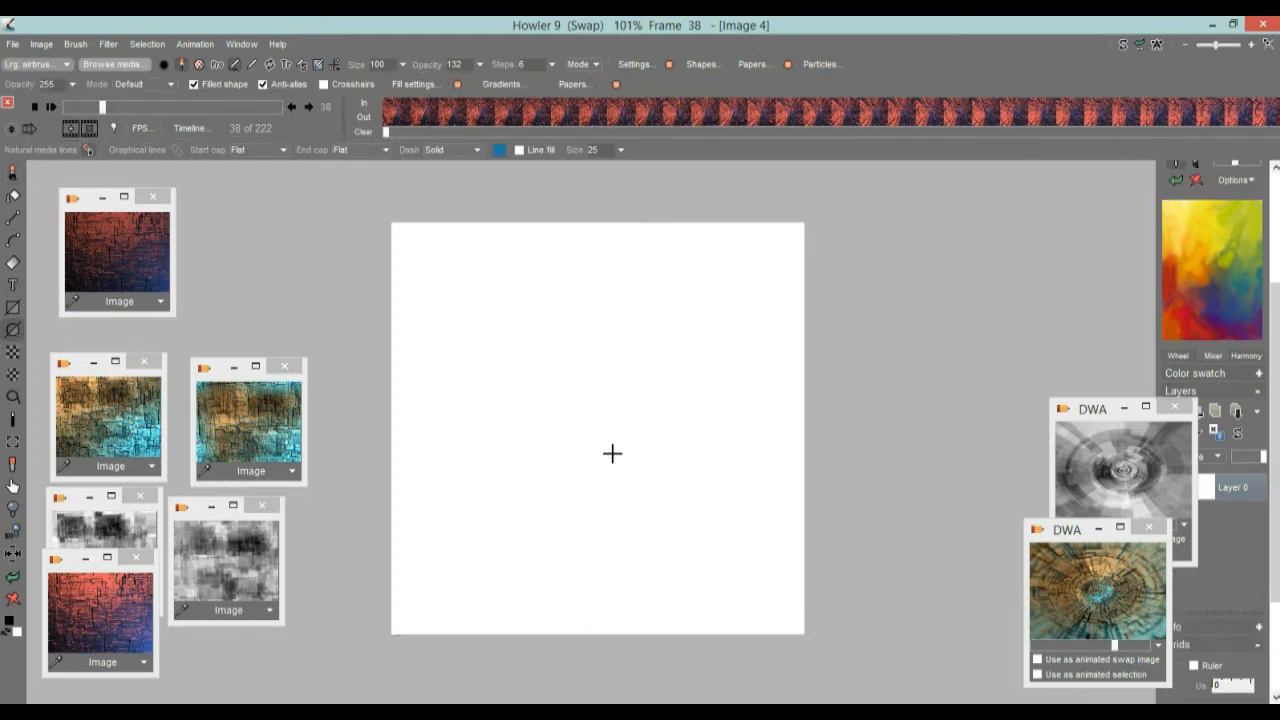
drag(591, 420, 647, 372)
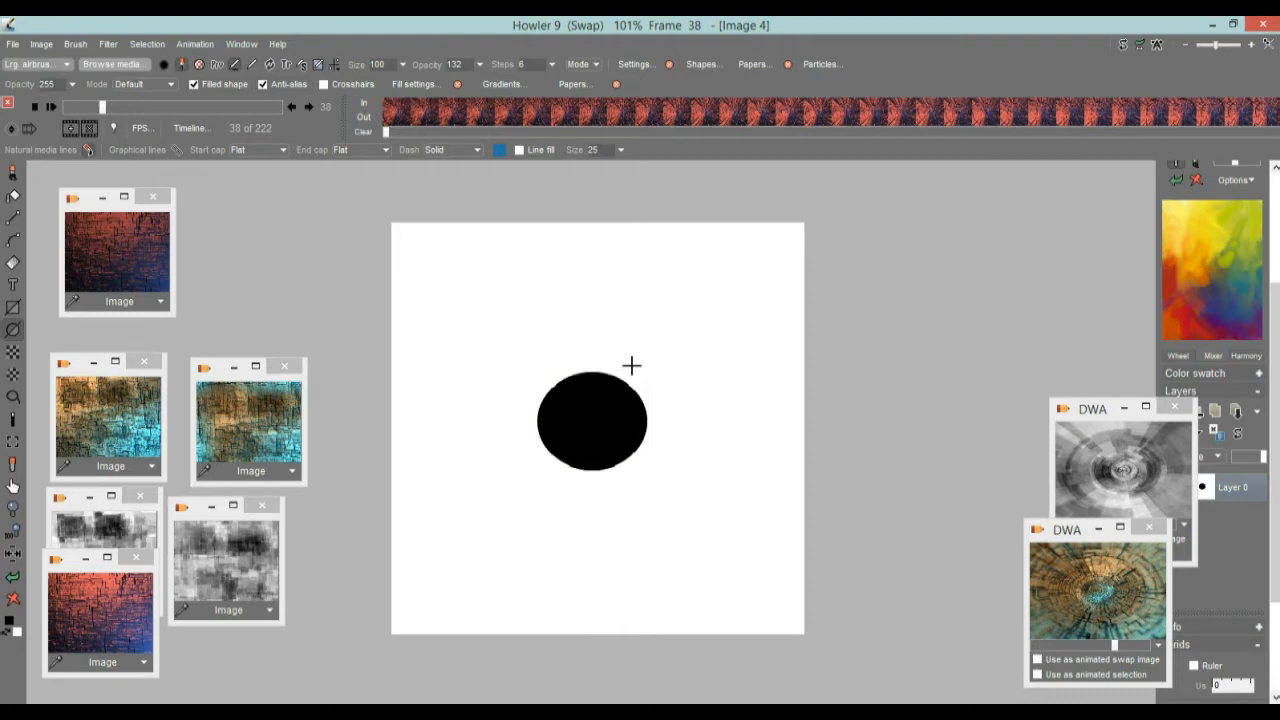
- Soften the black ellipse with a near-maximum Gaussian blur using the Approximate algorithm
click(108, 44)
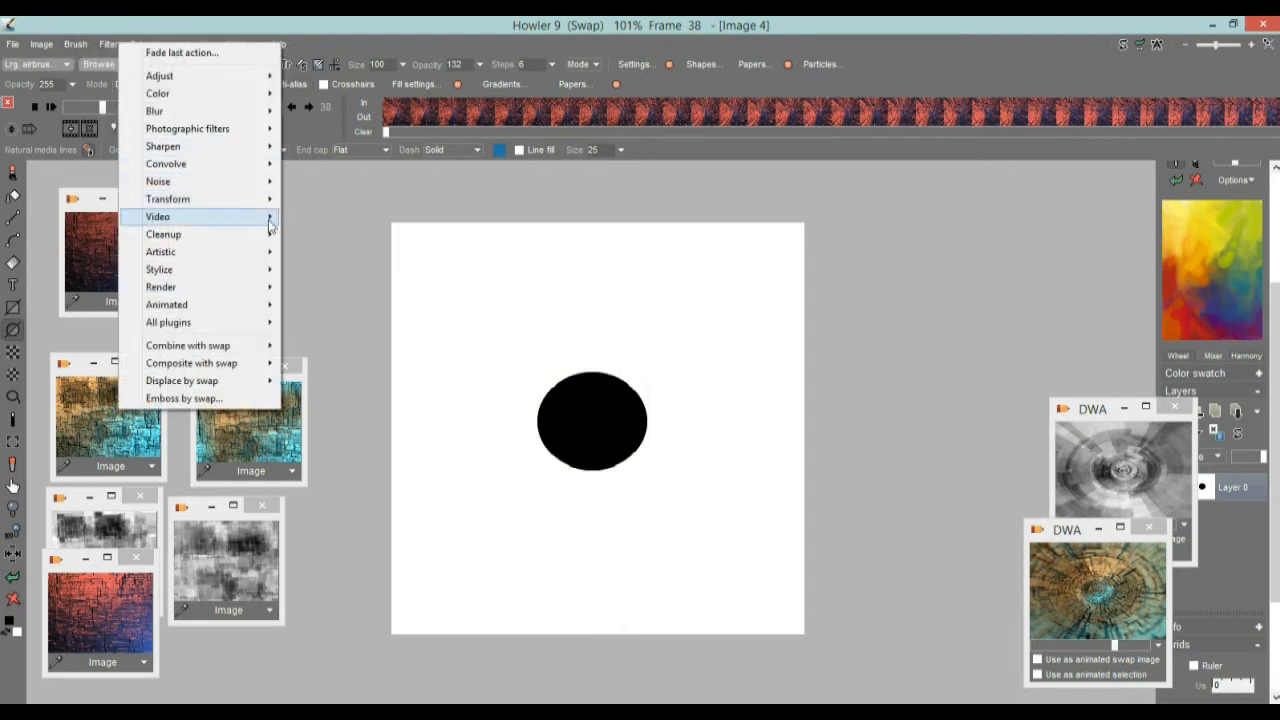
mouse_move(196, 114)
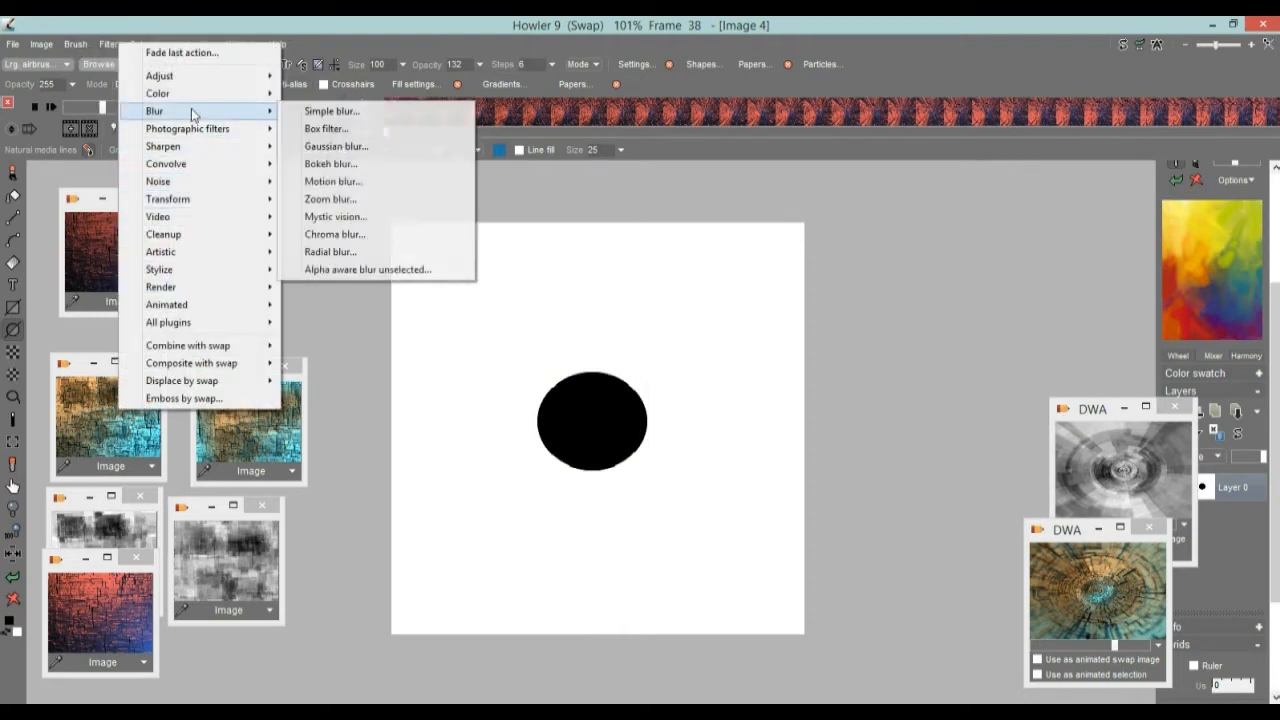
click(358, 149)
drag(626, 256, 793, 258)
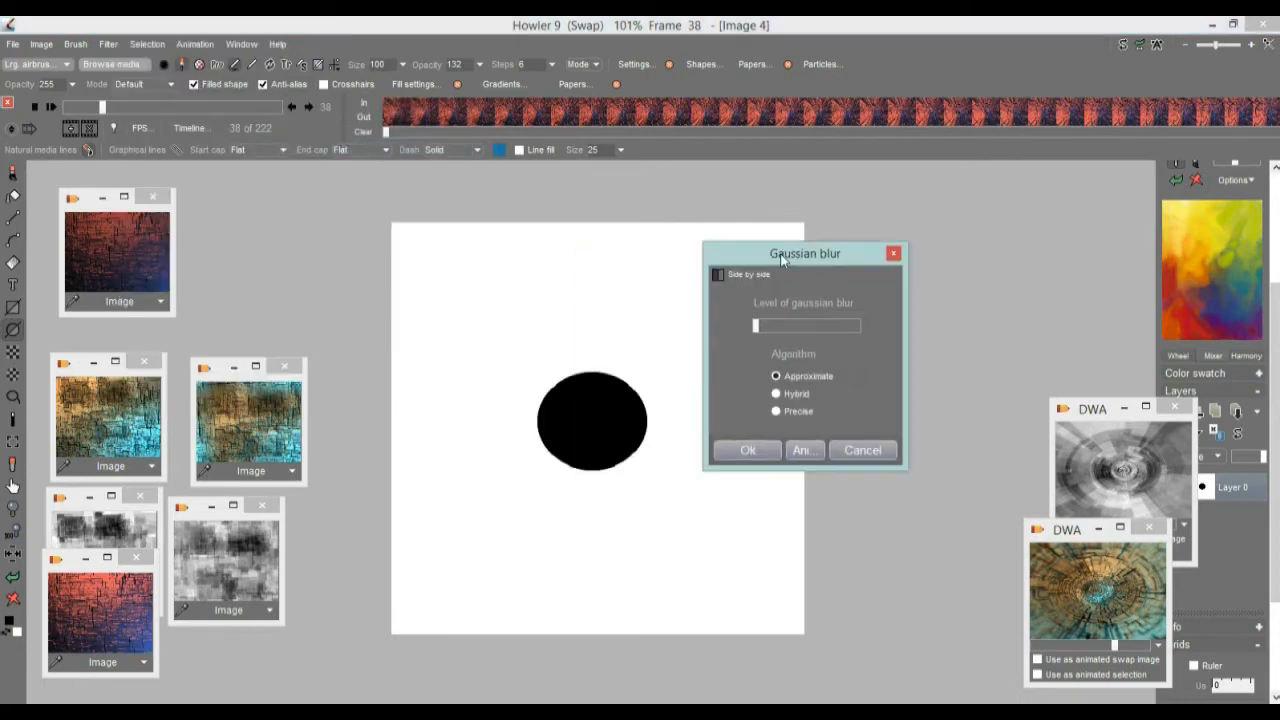
drag(759, 334, 859, 321)
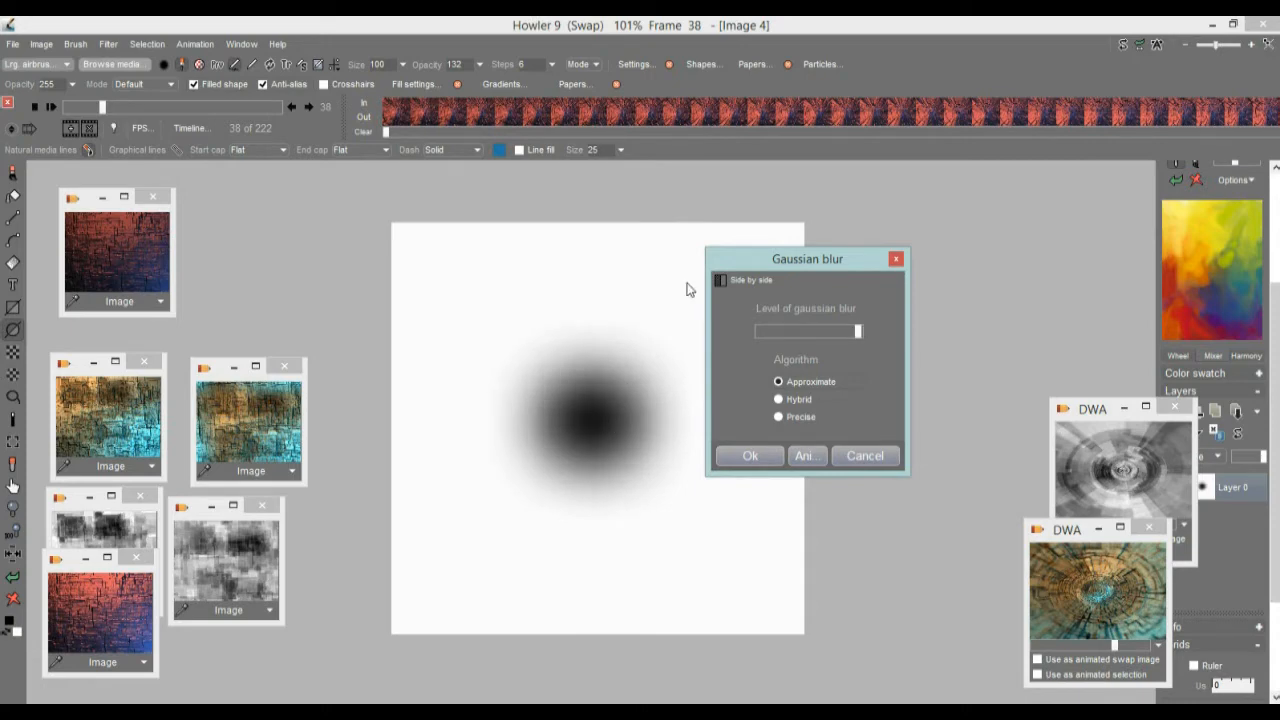
click(750, 456)
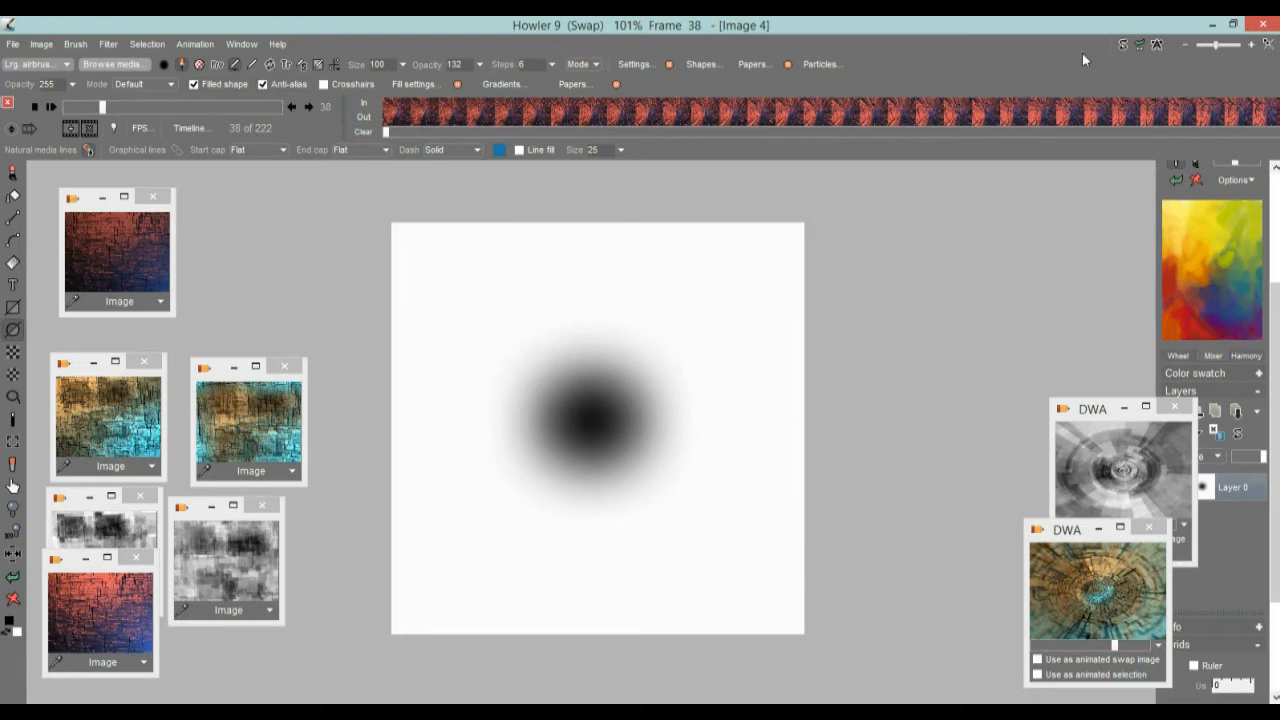
- Compare the blurred spot with the tunnel frame by switching between the swap and main images
click(1123, 48)
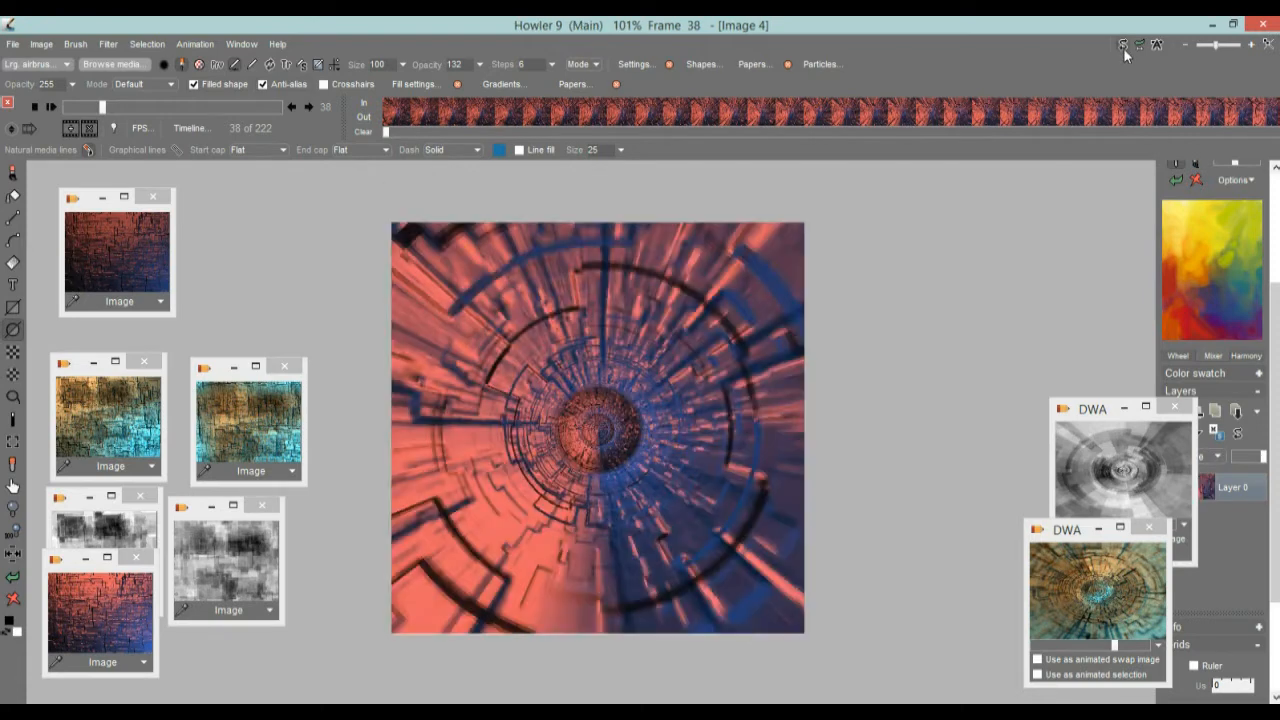
click(1123, 49)
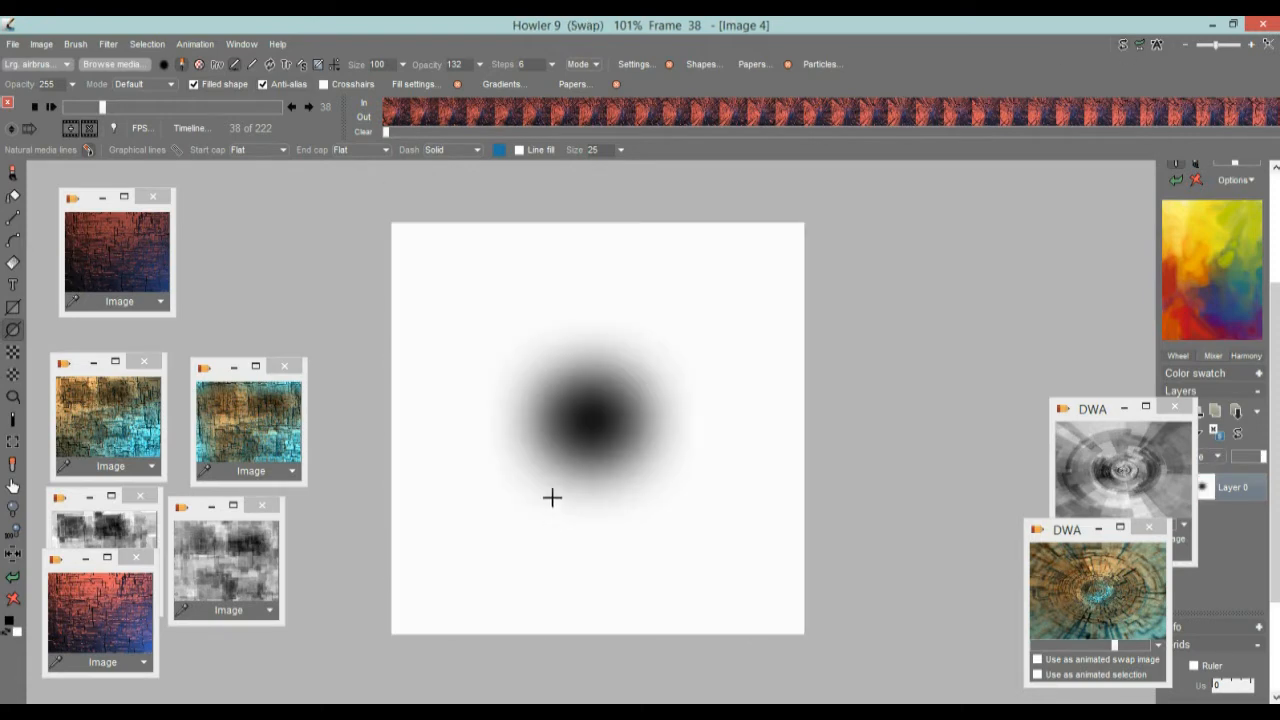
click(1123, 48)
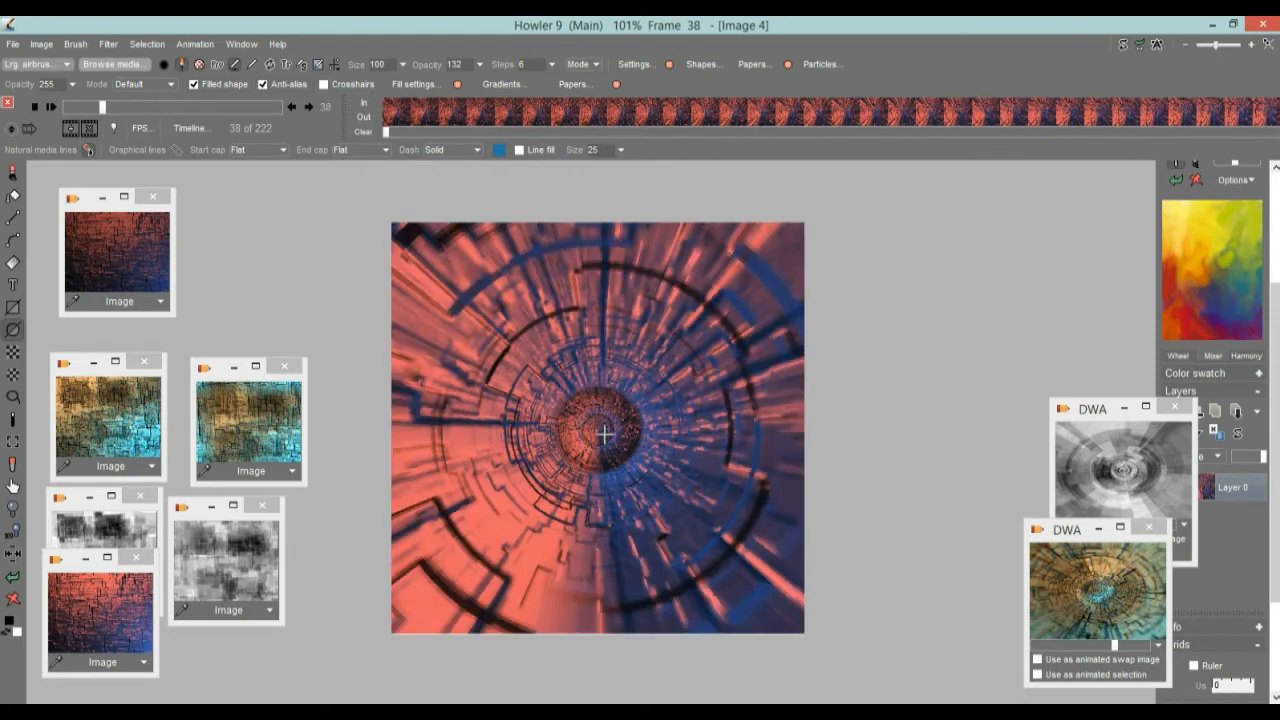
click(1123, 48)
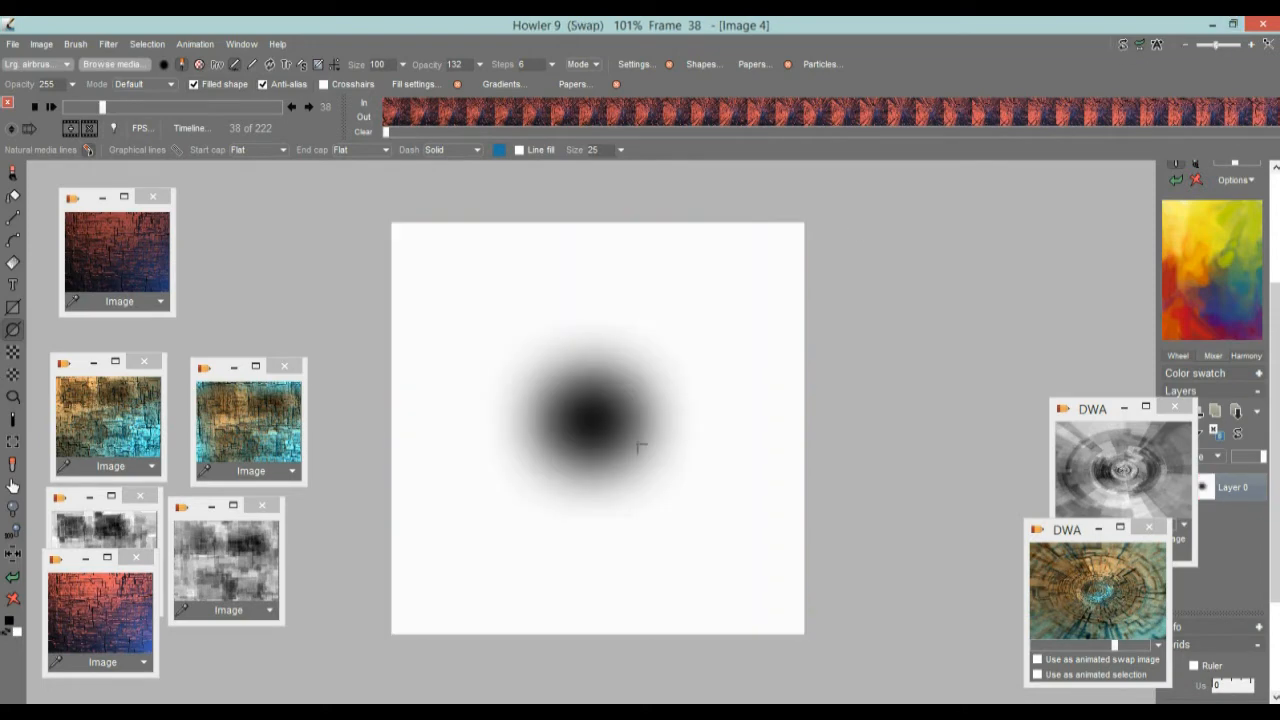
click(1123, 48)
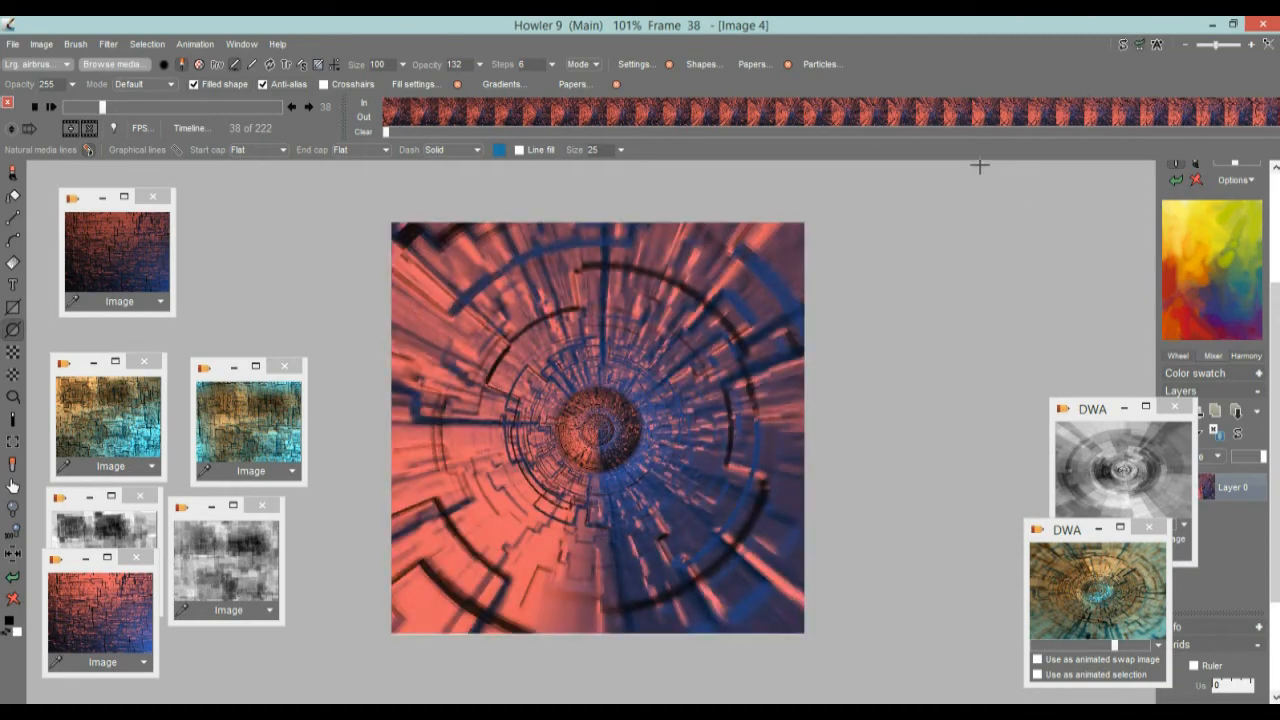
- Preview the tunnel with swap mixing toggled on and off, and move to frame 34
click(1277, 193)
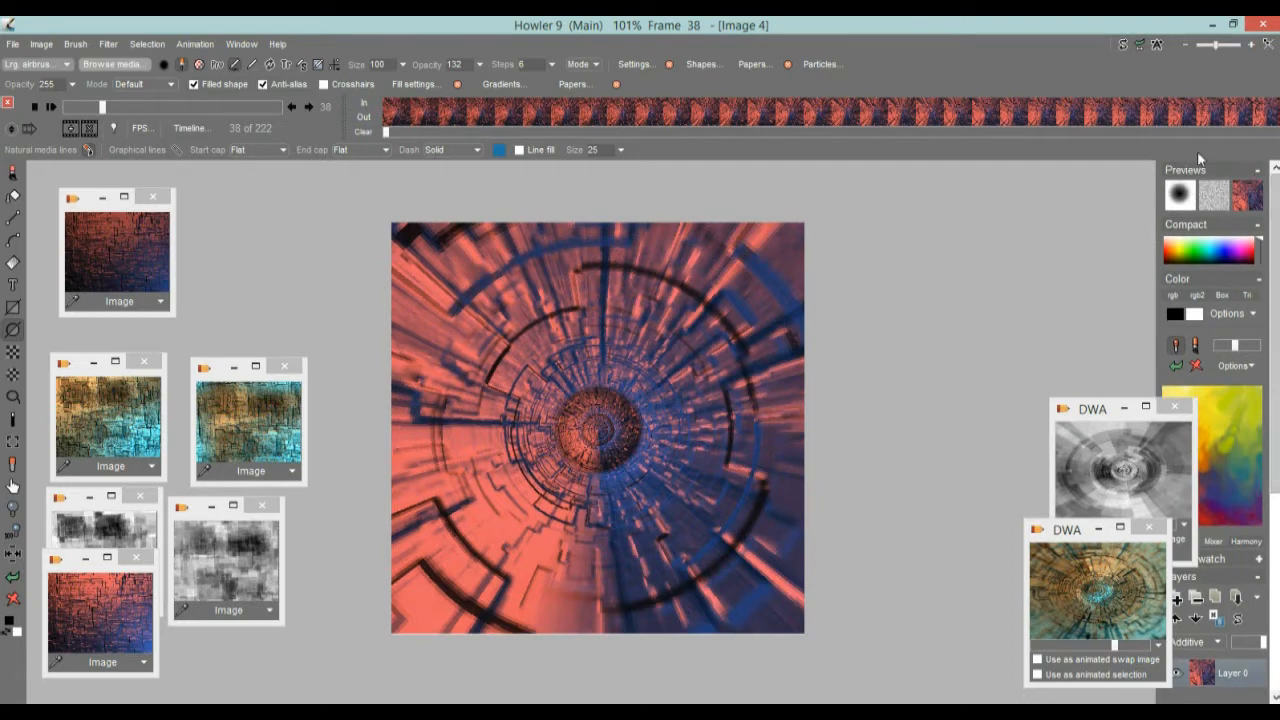
click(1258, 170)
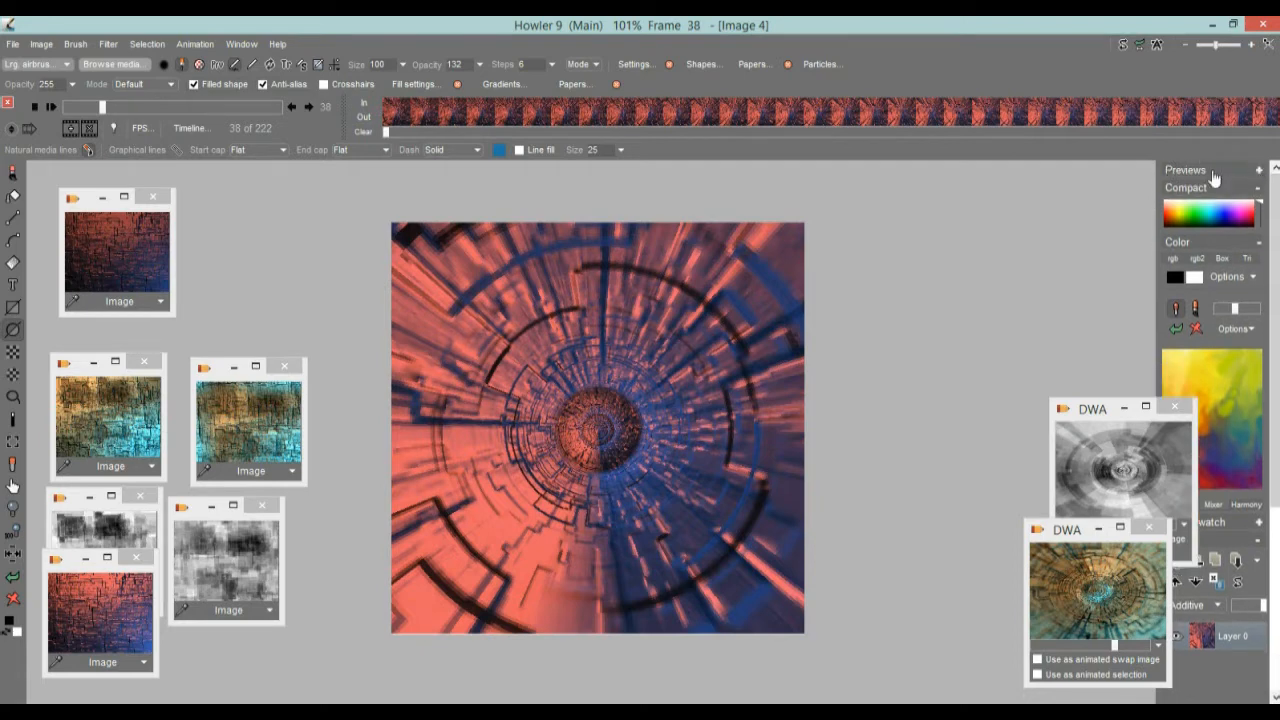
click(1260, 171)
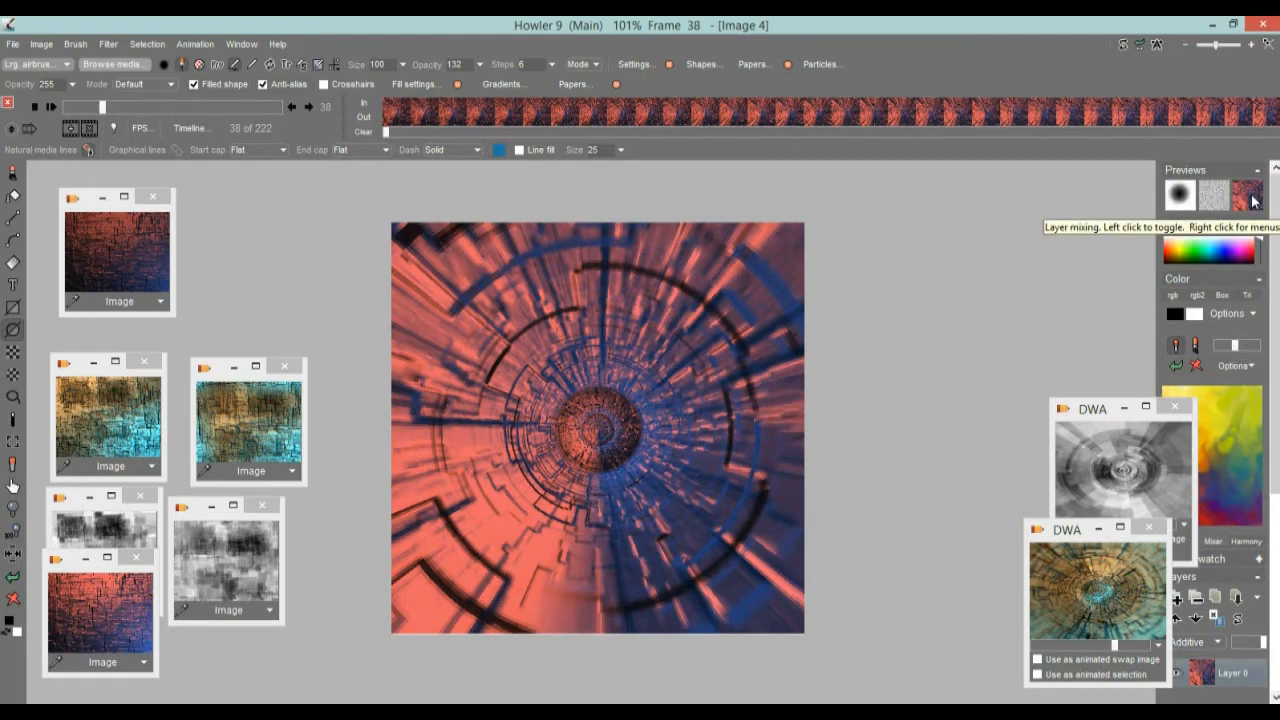
click(1254, 200)
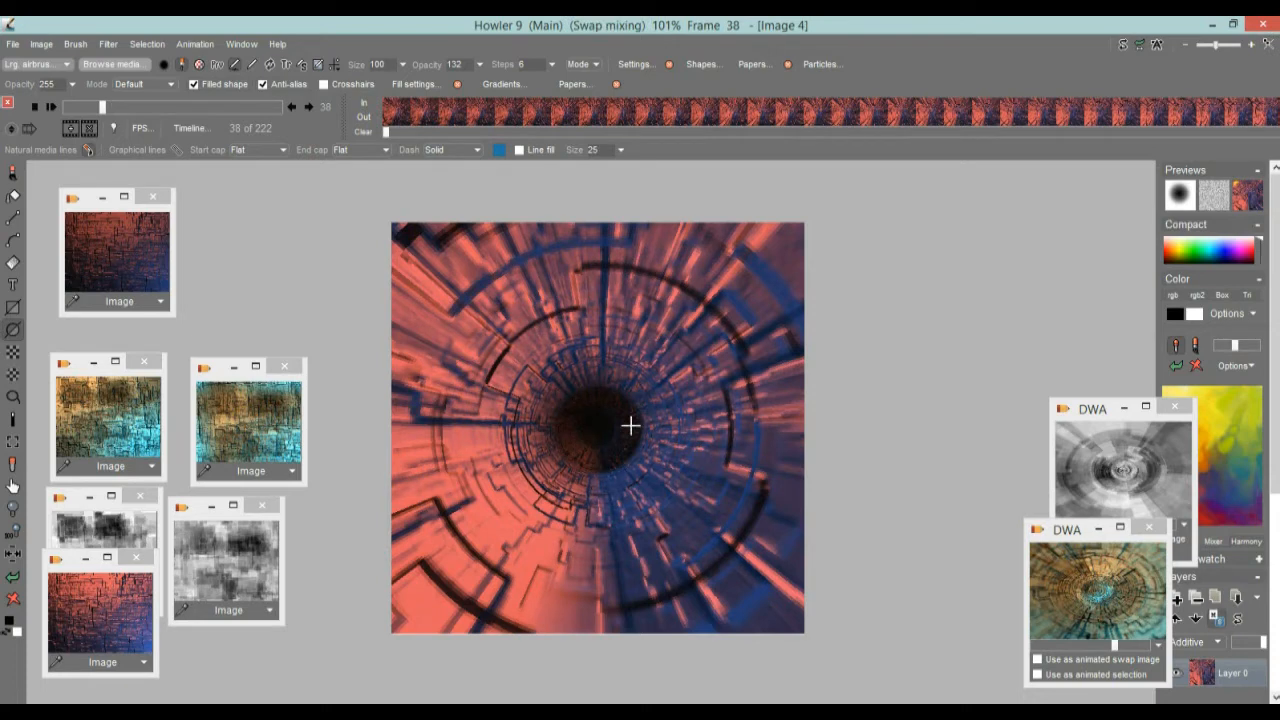
click(1246, 200)
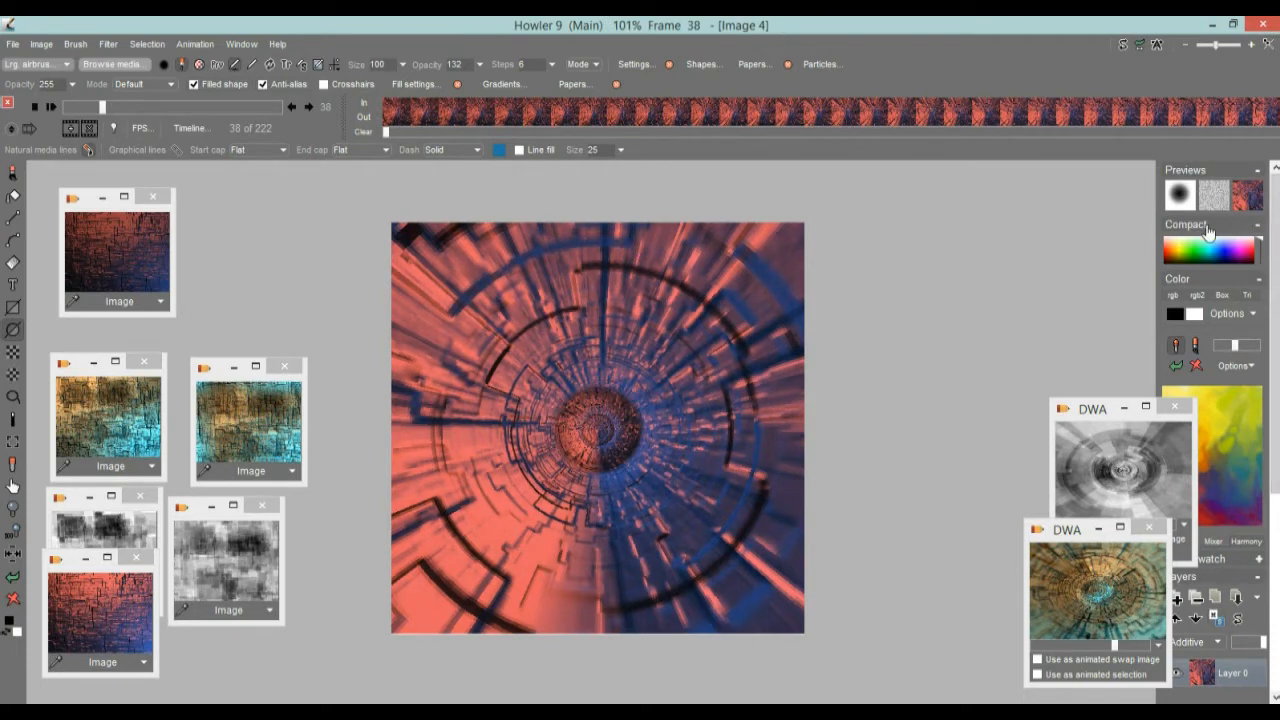
click(1248, 204)
mouse_move(101, 110)
mouse_down()
mouse_move(230, 122)
mouse_move(98, 128)
mouse_up()
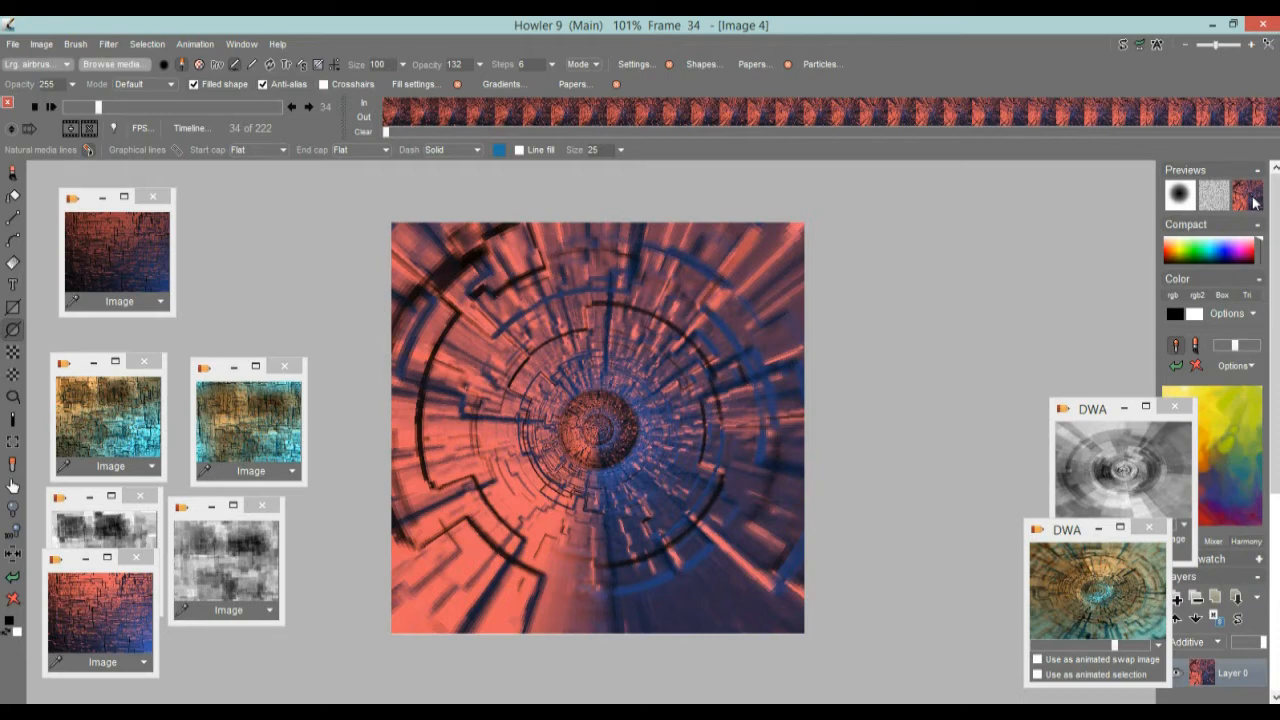
- Switch to the swap image and pick up the blurred black spot as a custom brush with a rectangular brush selection
click(1123, 46)
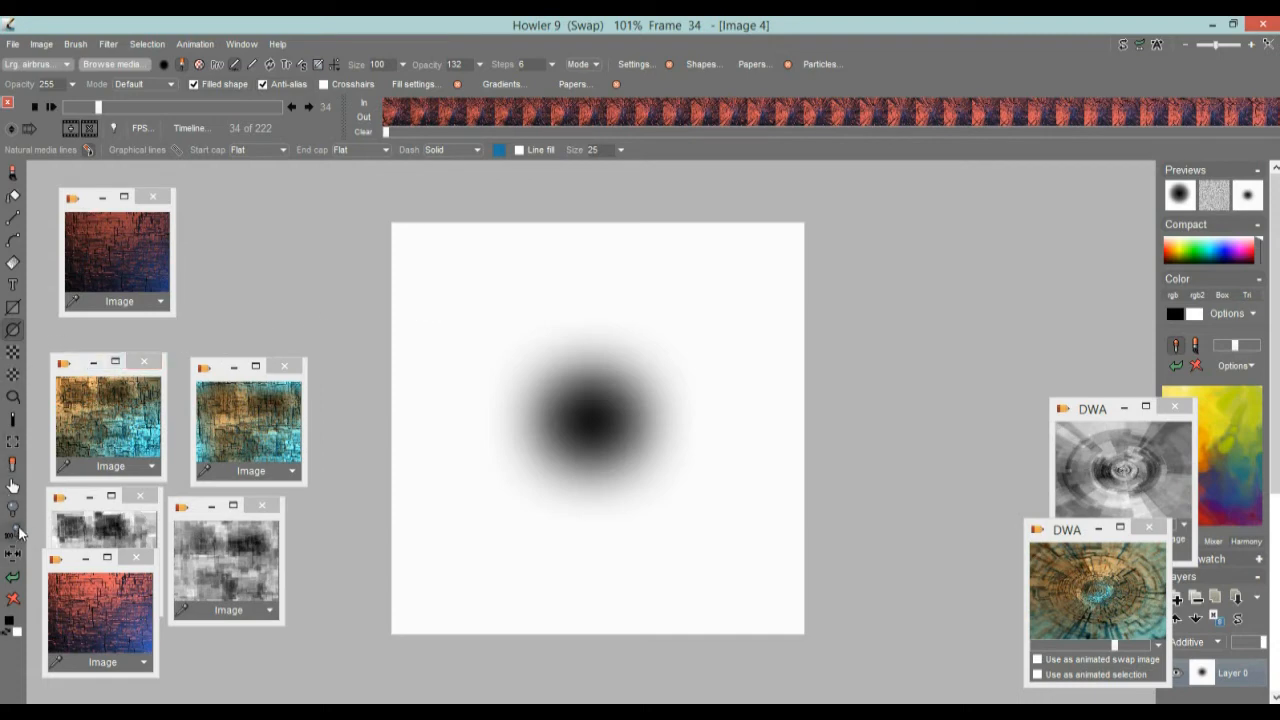
click(76, 45)
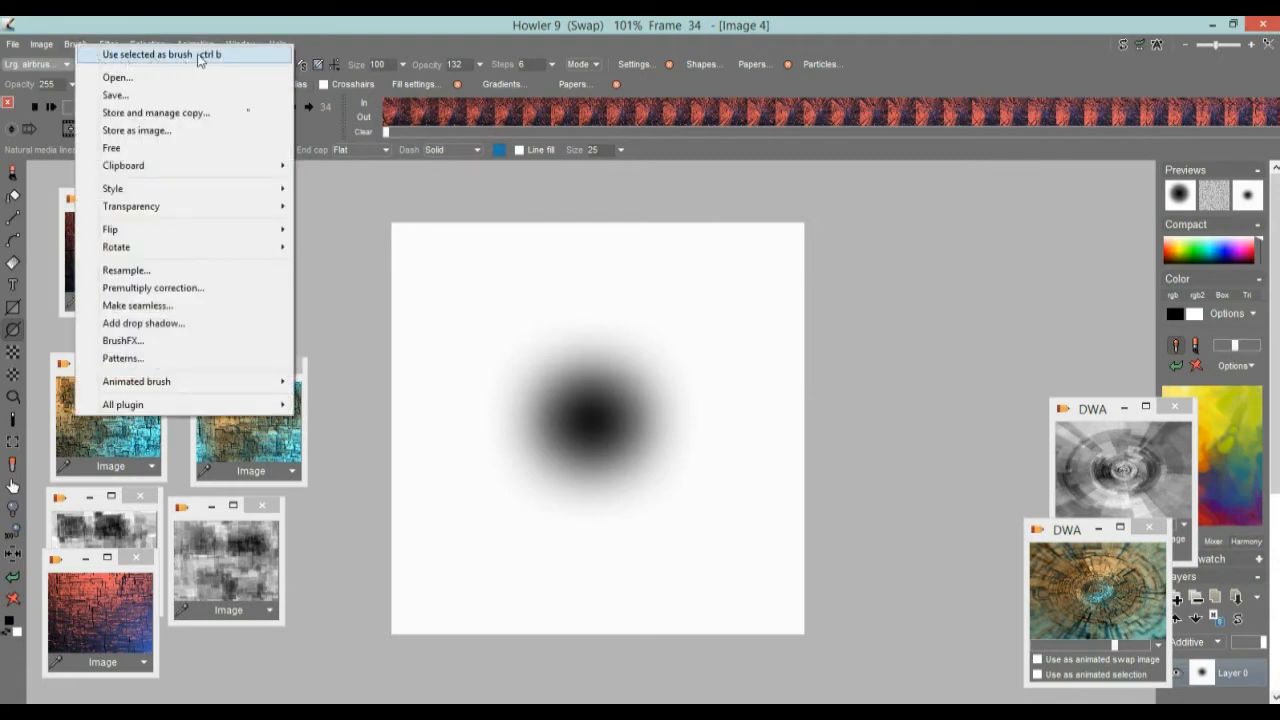
click(484, 22)
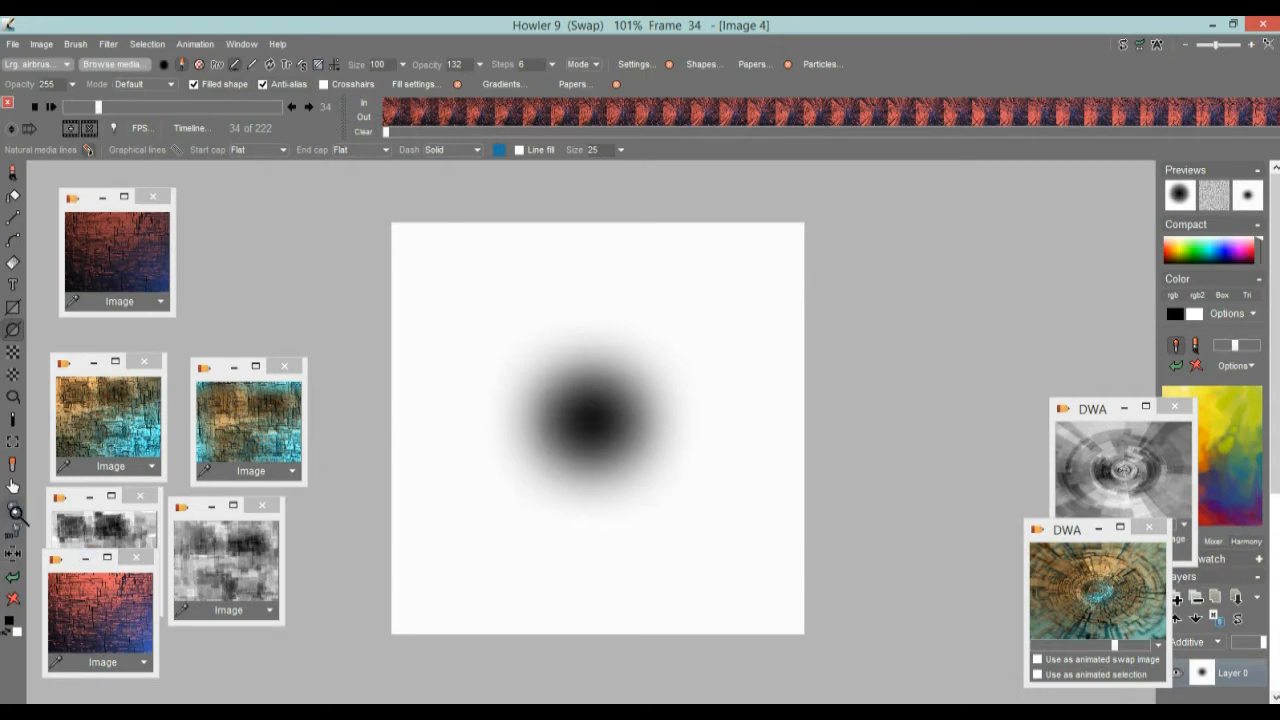
click(13, 443)
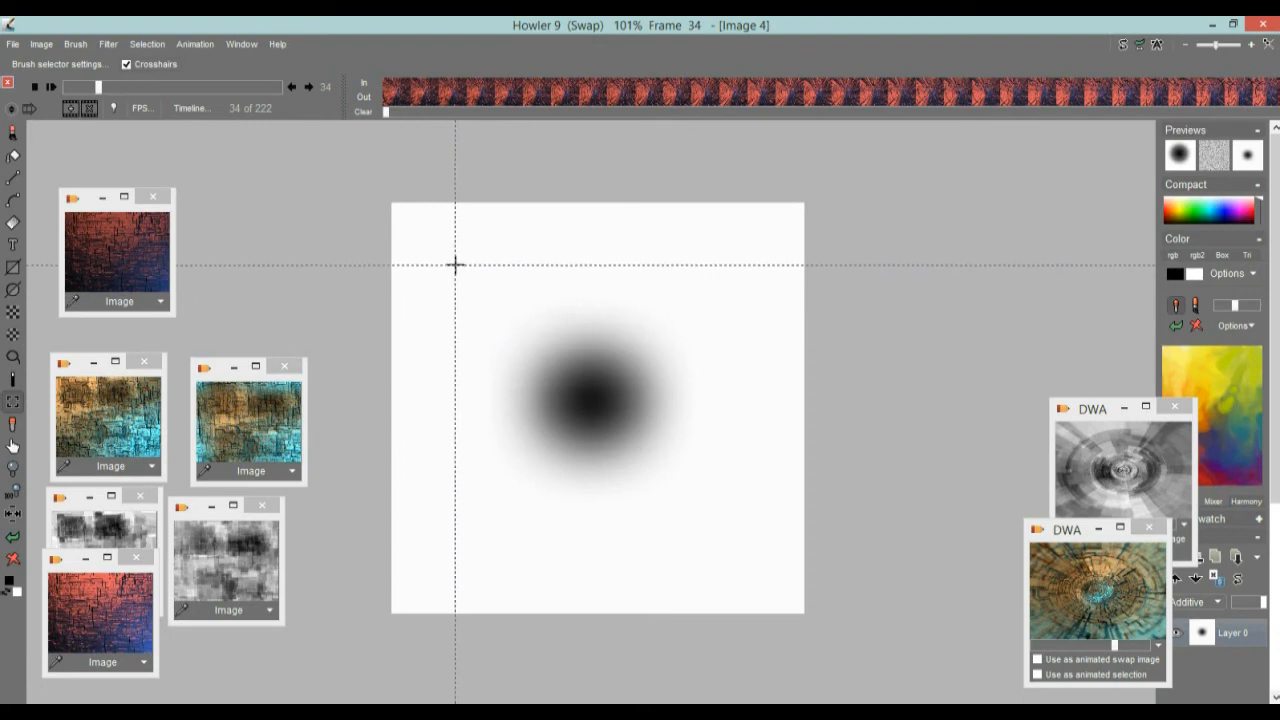
mouse_move(457, 261)
mouse_down()
mouse_move(660, 509)
mouse_move(731, 526)
mouse_move(722, 532)
mouse_up()
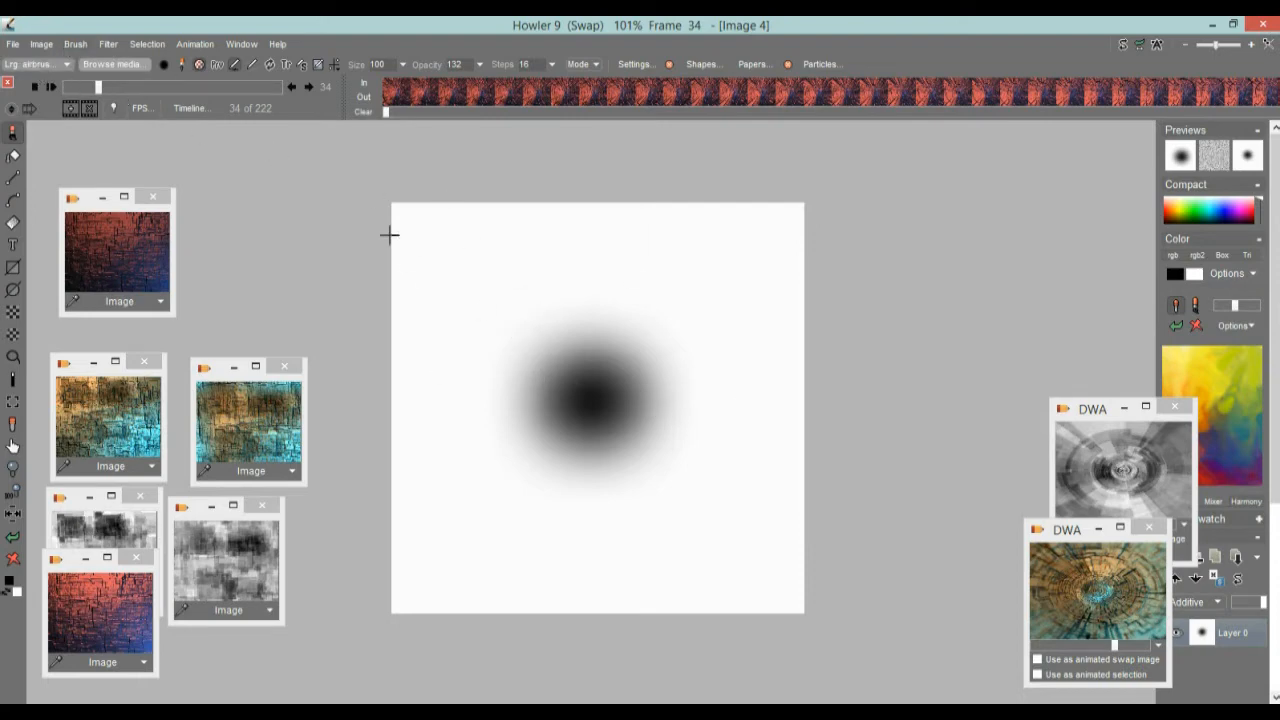
- Select the white background around the blurred spot by colour with tolerance 0, and invert the selection to isolate the spot
click(14, 379)
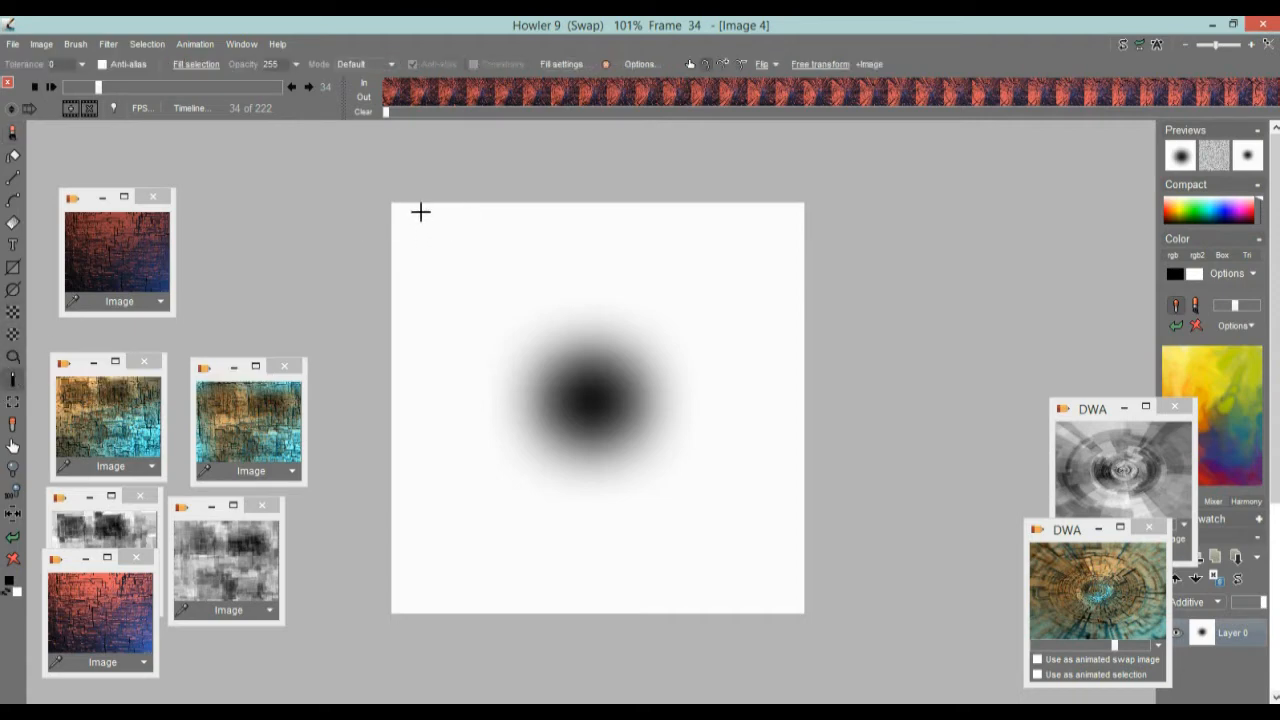
click(421, 210)
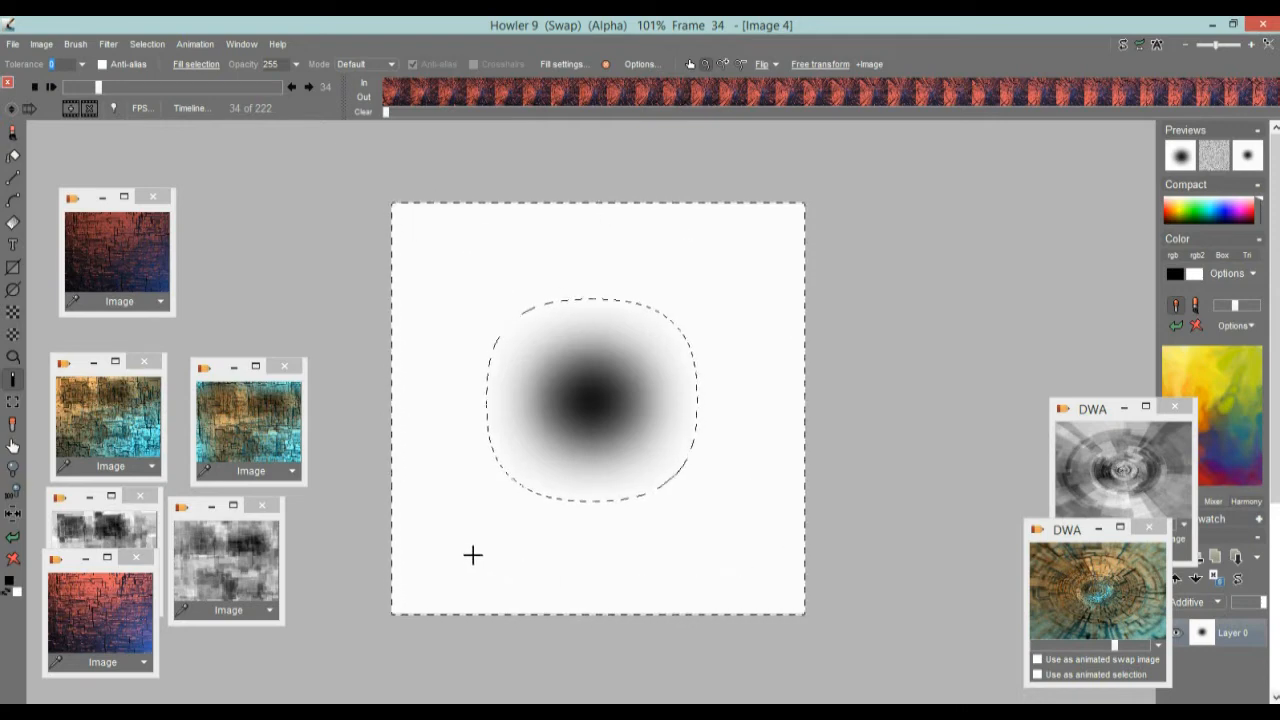
click(145, 46)
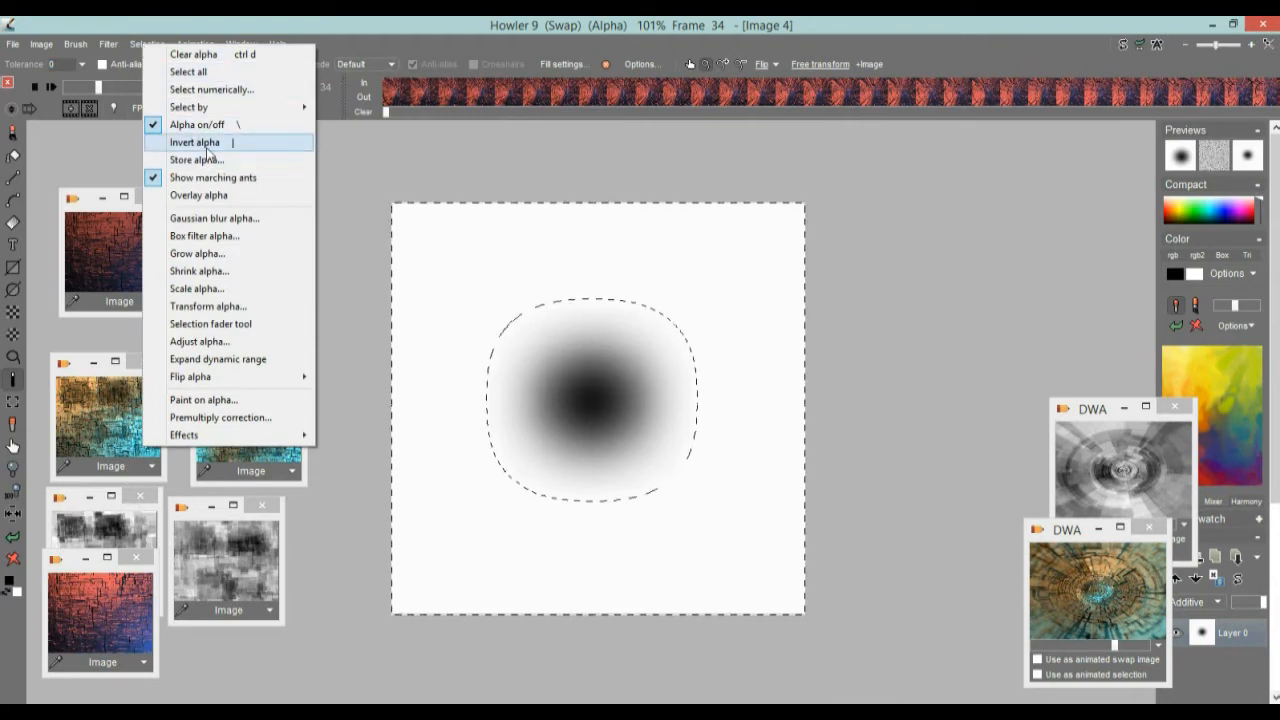
click(290, 144)
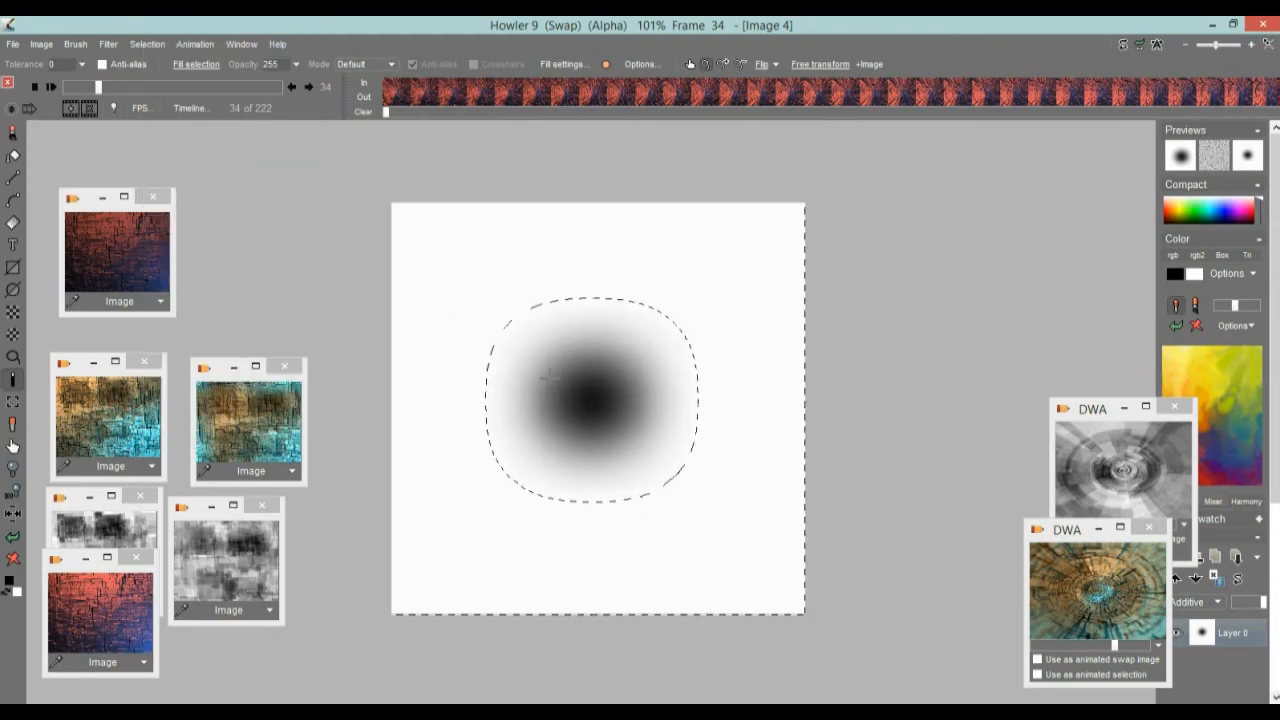
- Turn on the alpha overlay to examine the selection edge around the blurred spot
click(150, 45)
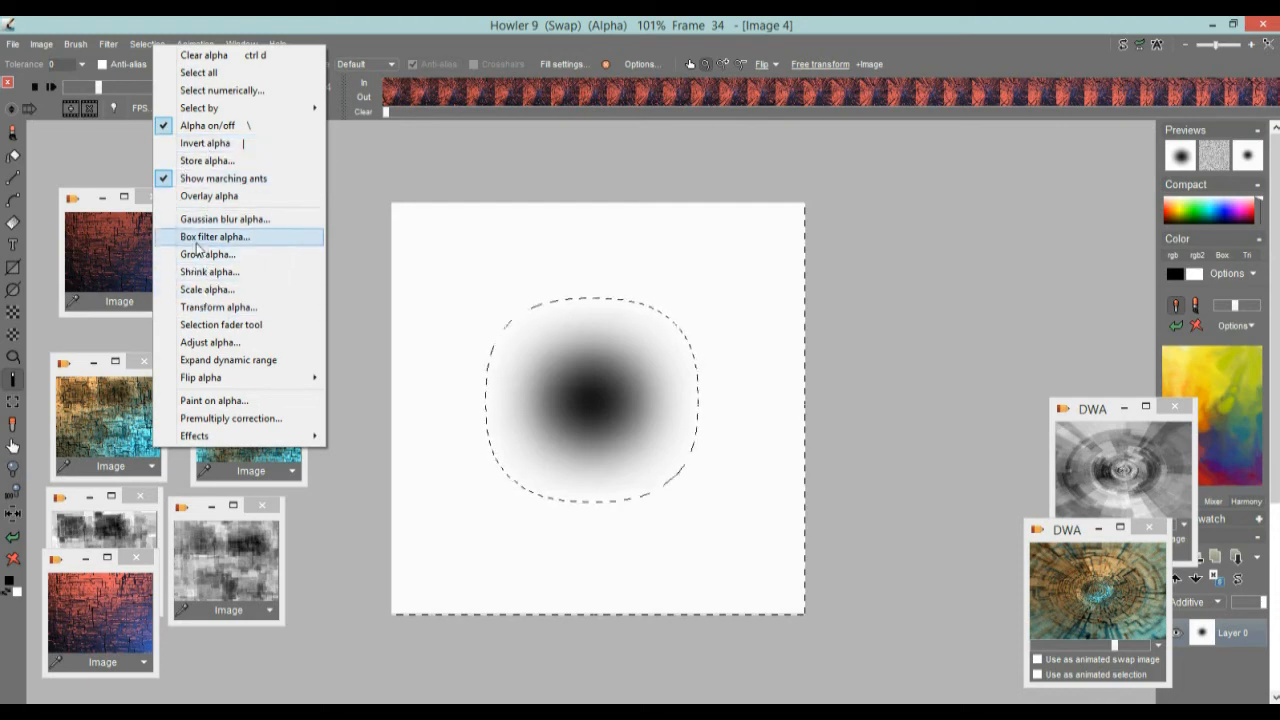
click(196, 198)
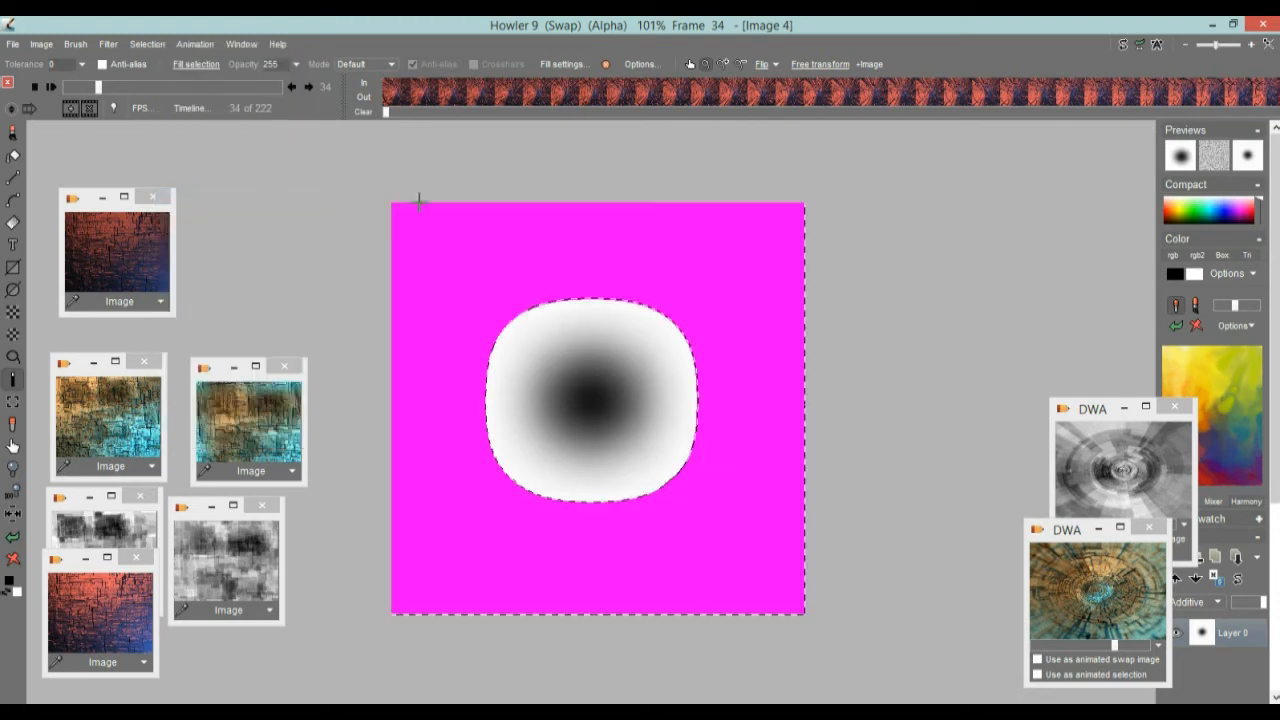
scroll(491, 429, up, 2)
scroll(503, 434, down, 3)
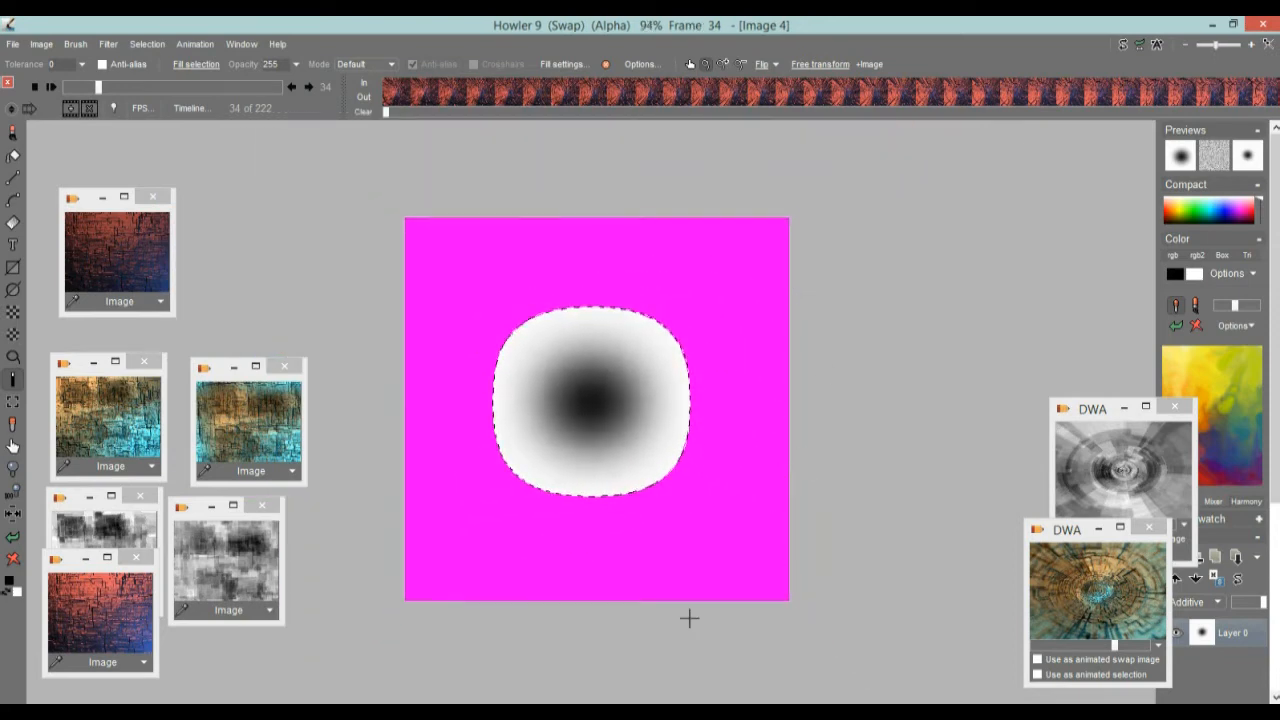
scroll(645, 413, up, 2)
scroll(645, 413, up, 1)
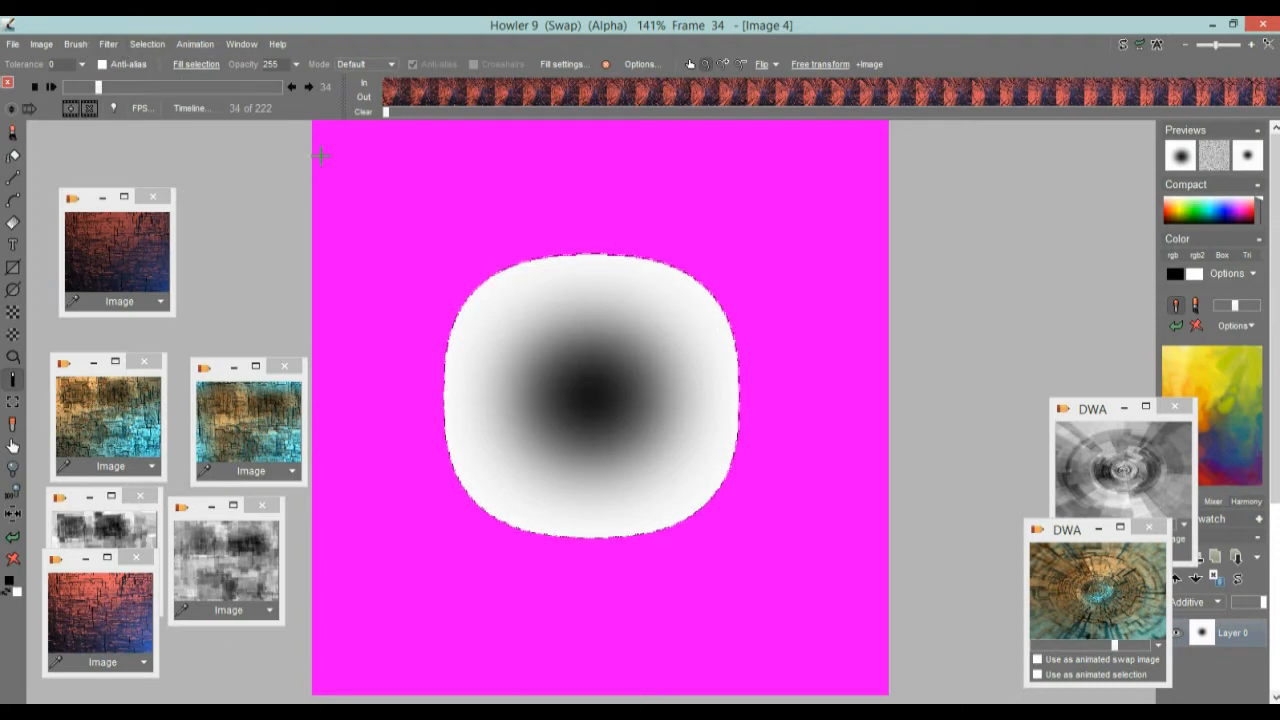
- Feather the spot's selection with a low-level Gaussian blur of the alpha, using the Approximate algorithm
click(147, 44)
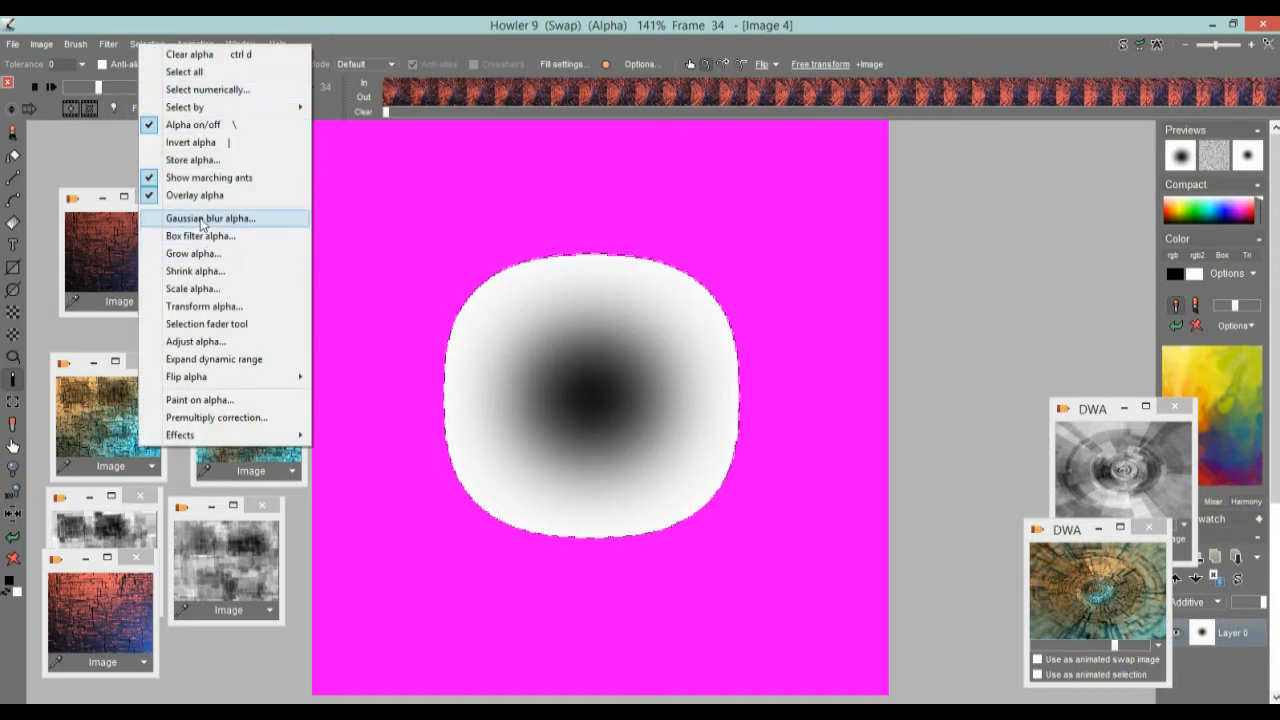
click(201, 218)
drag(644, 259, 338, 247)
drag(266, 306, 284, 308)
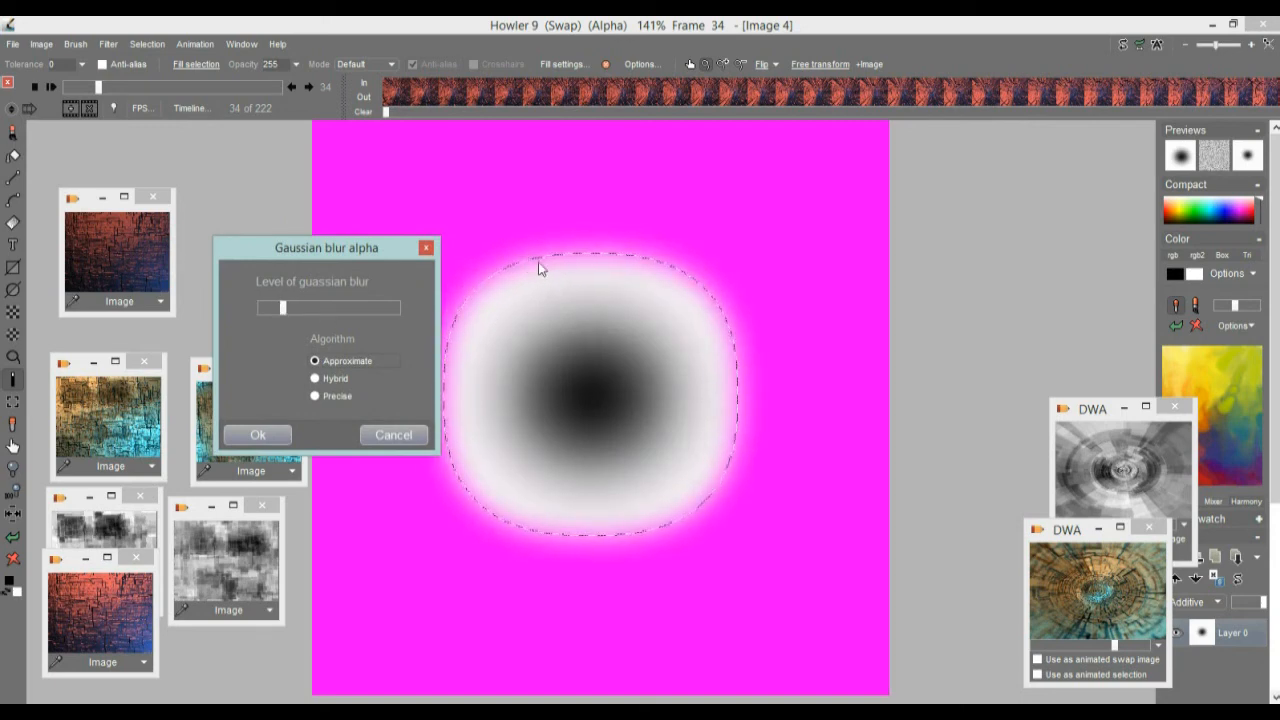
mouse_move(288, 306)
mouse_down()
mouse_move(302, 306)
mouse_move(284, 308)
mouse_up()
click(257, 437)
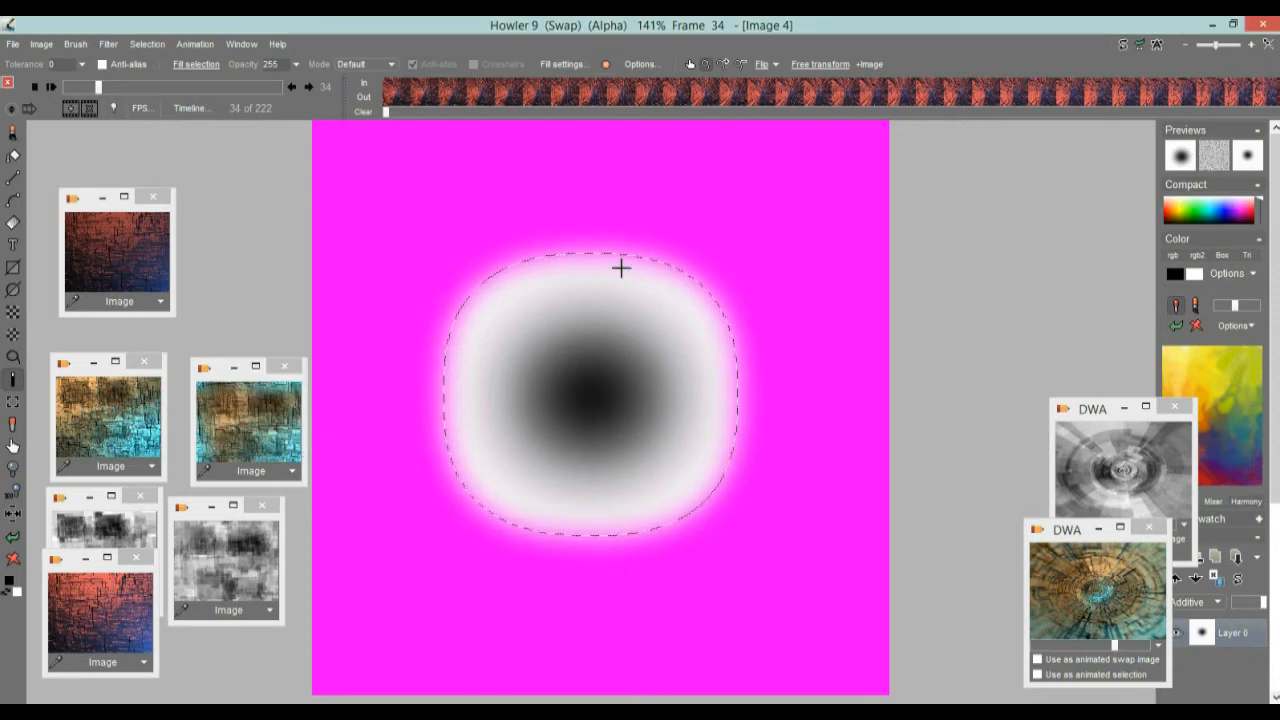
- Pick up the feathered spot as a custom brush and store a managed copy of it
click(72, 46)
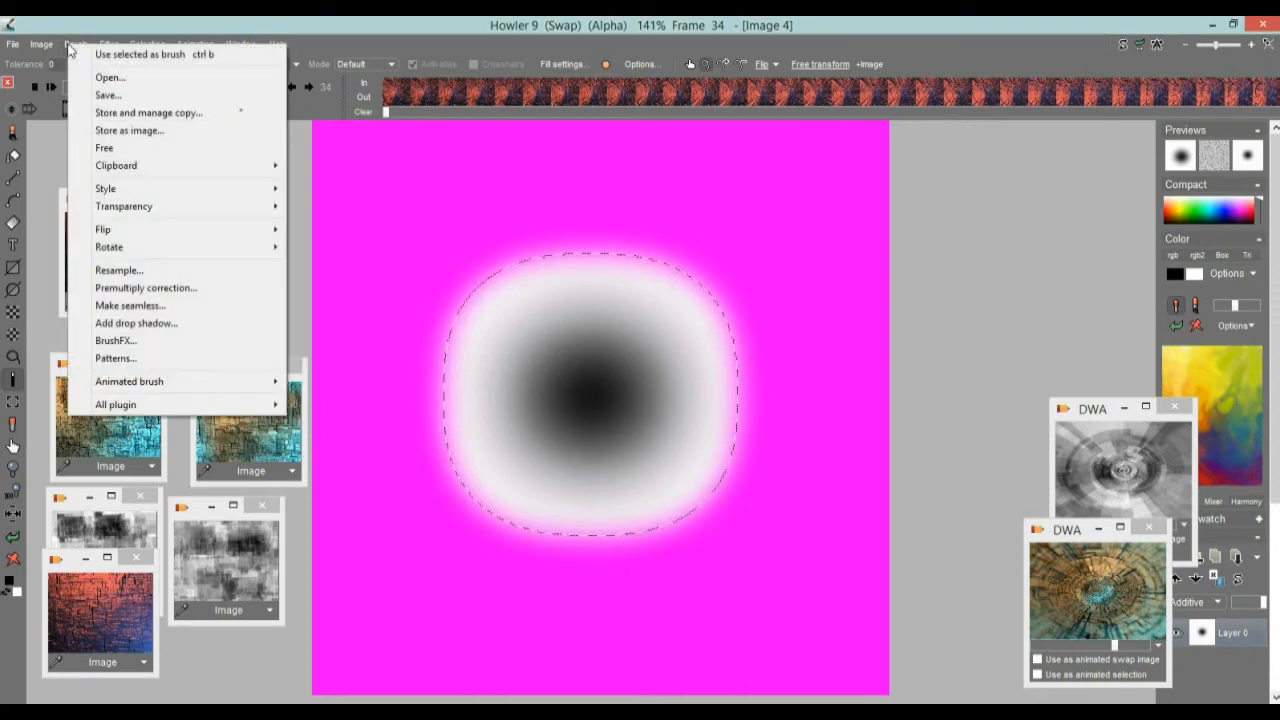
click(119, 56)
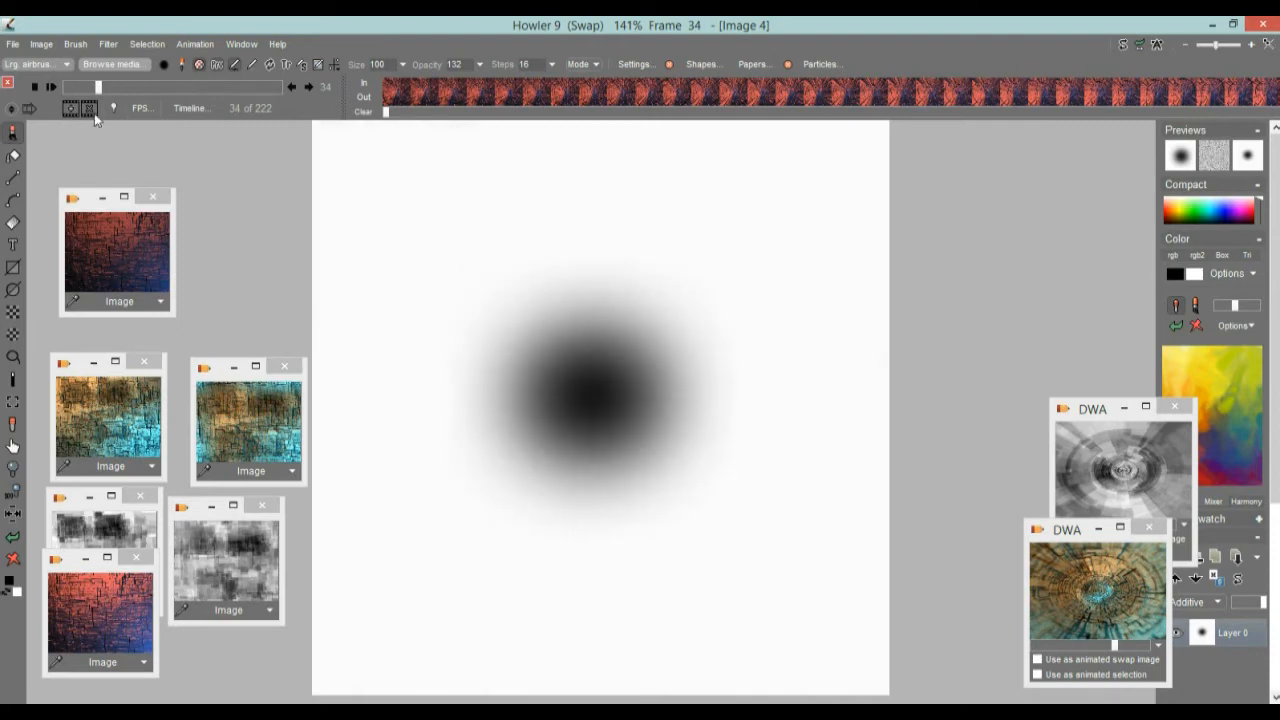
click(80, 45)
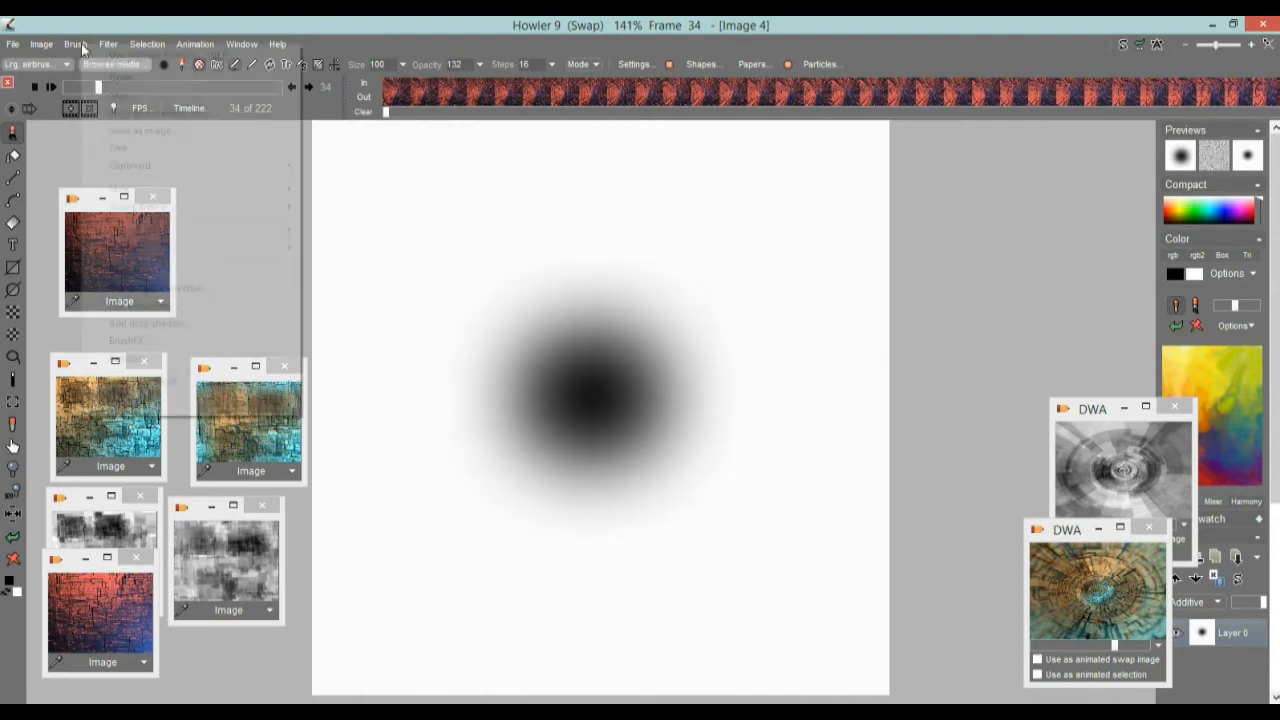
click(142, 112)
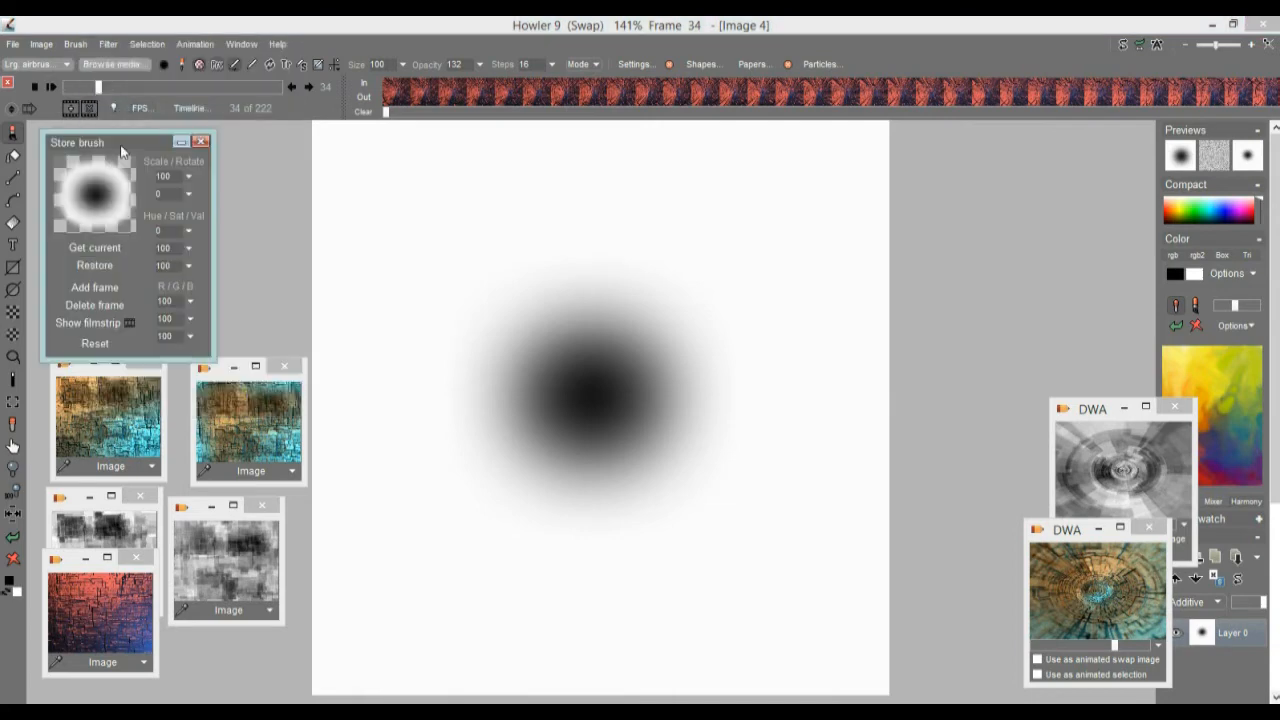
mouse_move(112, 140)
mouse_down()
mouse_move(222, 203)
mouse_move(214, 219)
mouse_up()
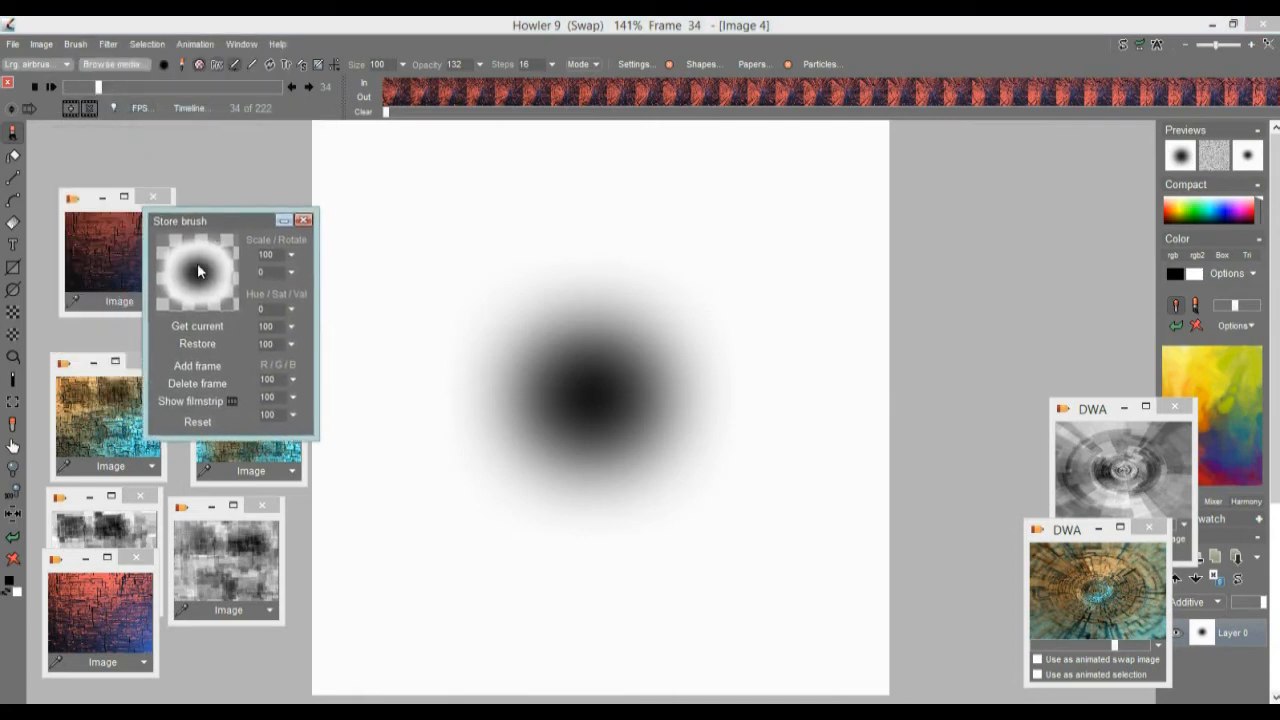
click(198, 266)
- Create a new brush folder named "My Brushes" in the media browser
click(111, 64)
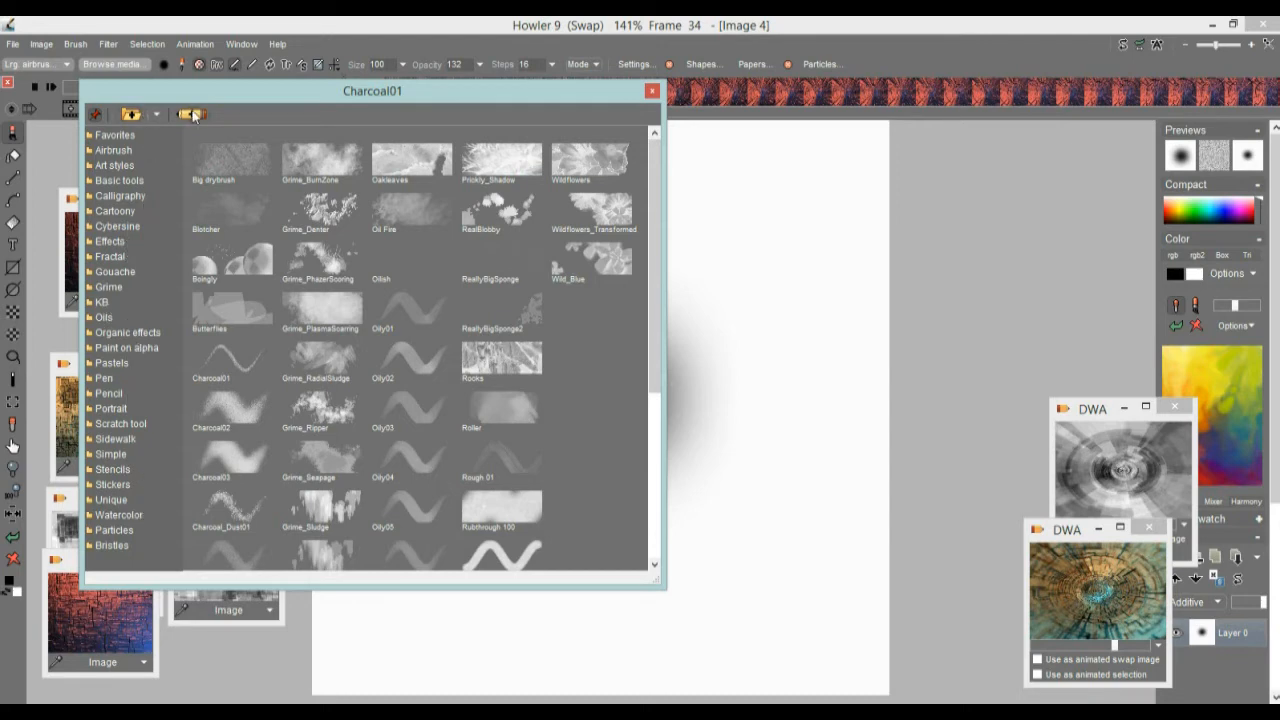
click(133, 116)
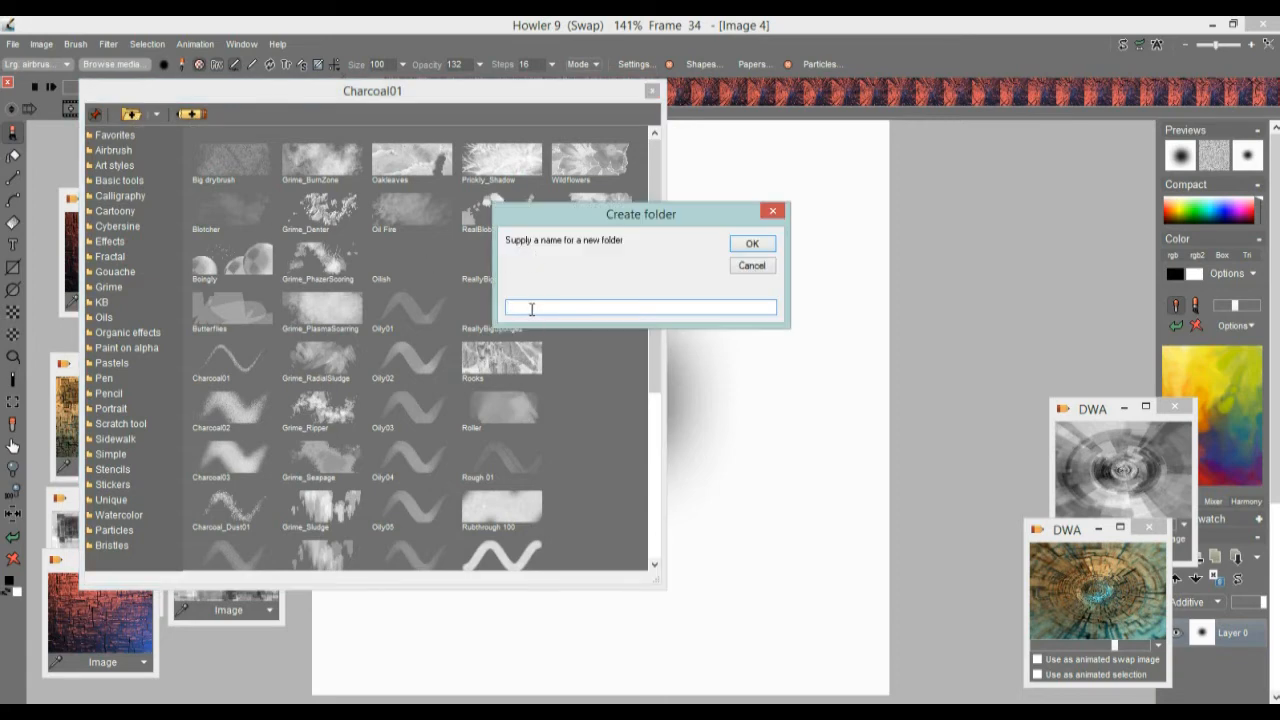
text(My Brushes)
key(Return)
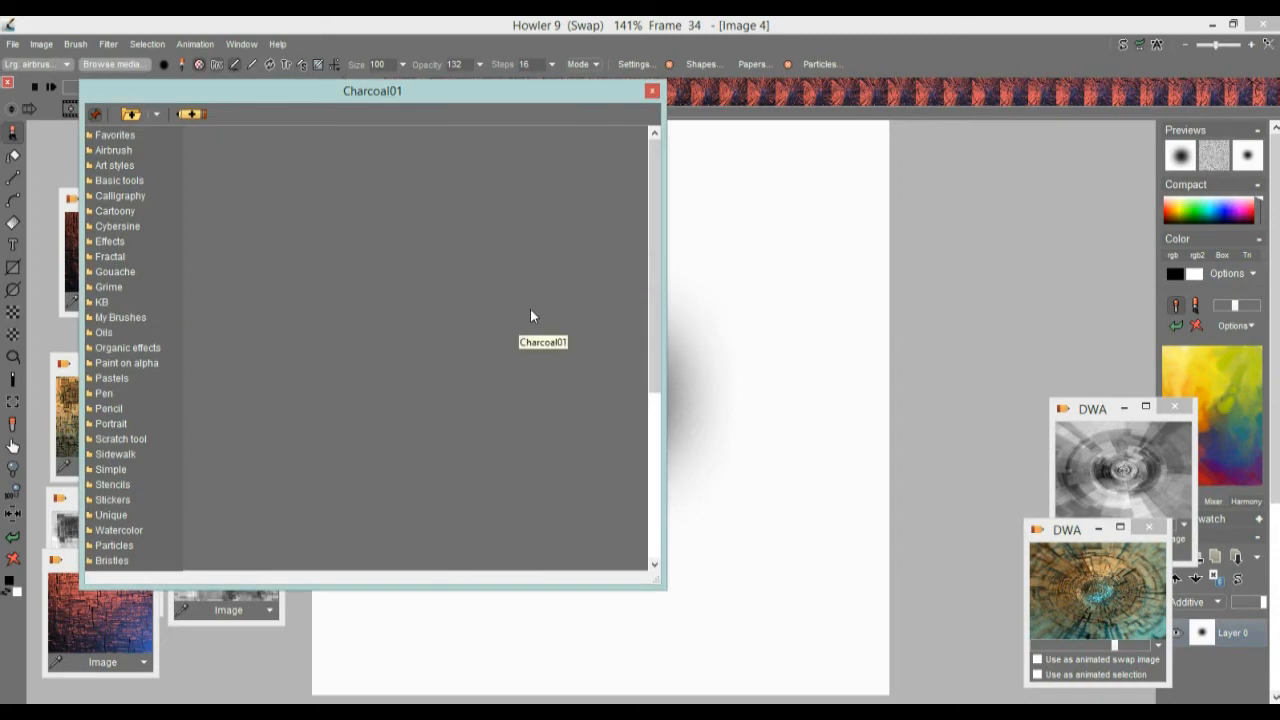
- Save the current spot brush in the My Brushes folder as "soft black center"
click(192, 114)
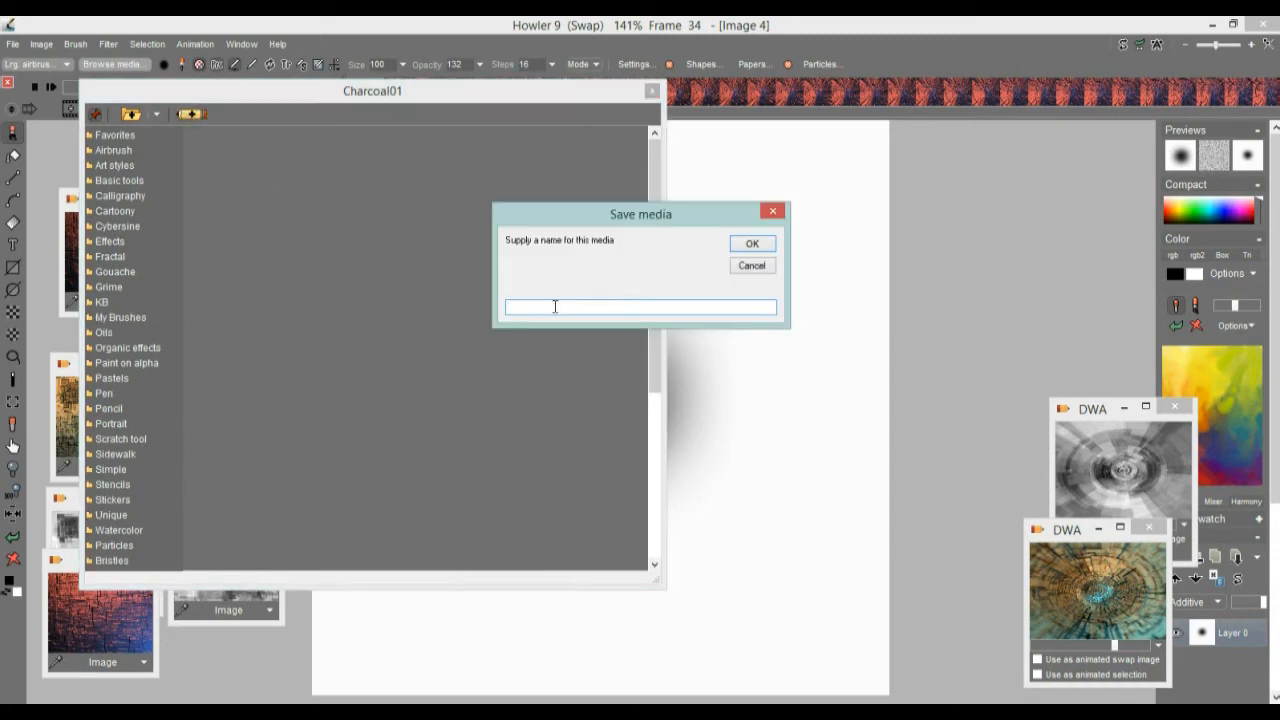
text(soft black center)
click(741, 248)
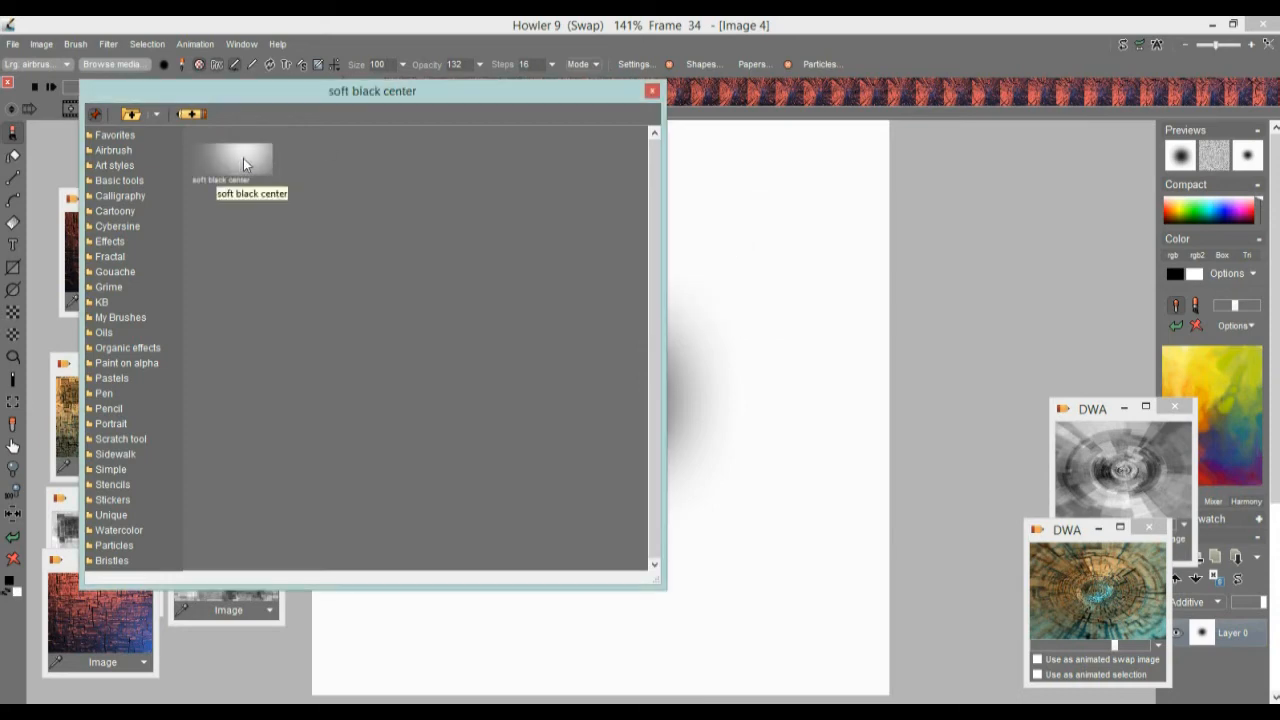
- Load the saved soft black center brush, close the media browser and paint test strokes on the swap image
click(230, 166)
drag(662, 119, 318, 170)
mouse_move(260, 91)
mouse_down()
mouse_move(1010, 337)
mouse_move(922, 222)
mouse_move(922, 202)
mouse_up()
click(966, 215)
mouse_move(655, 315)
mouse_down()
mouse_move(533, 359)
mouse_move(540, 523)
mouse_move(678, 518)
mouse_move(497, 397)
mouse_move(600, 333)
mouse_move(700, 145)
mouse_move(820, 140)
mouse_up()
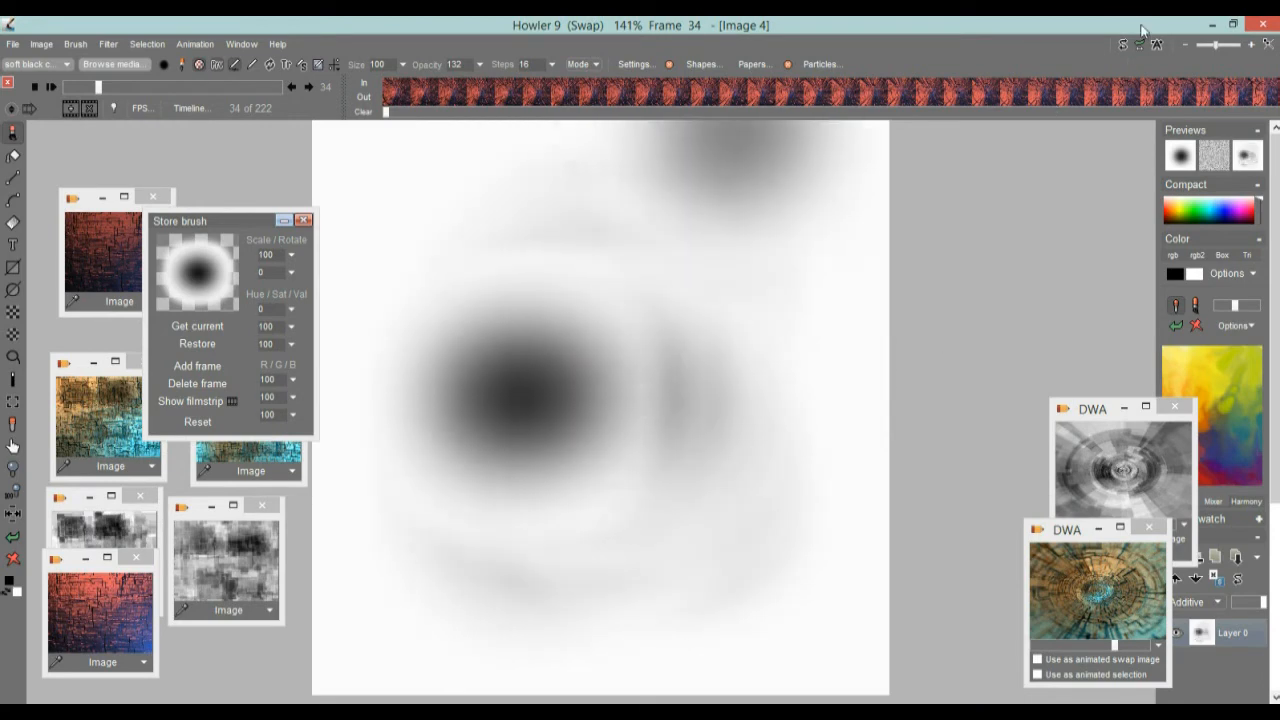
- Switch to the main image, try stamping the brush over the tunnel centre on frame 43, and undo it
click(1123, 46)
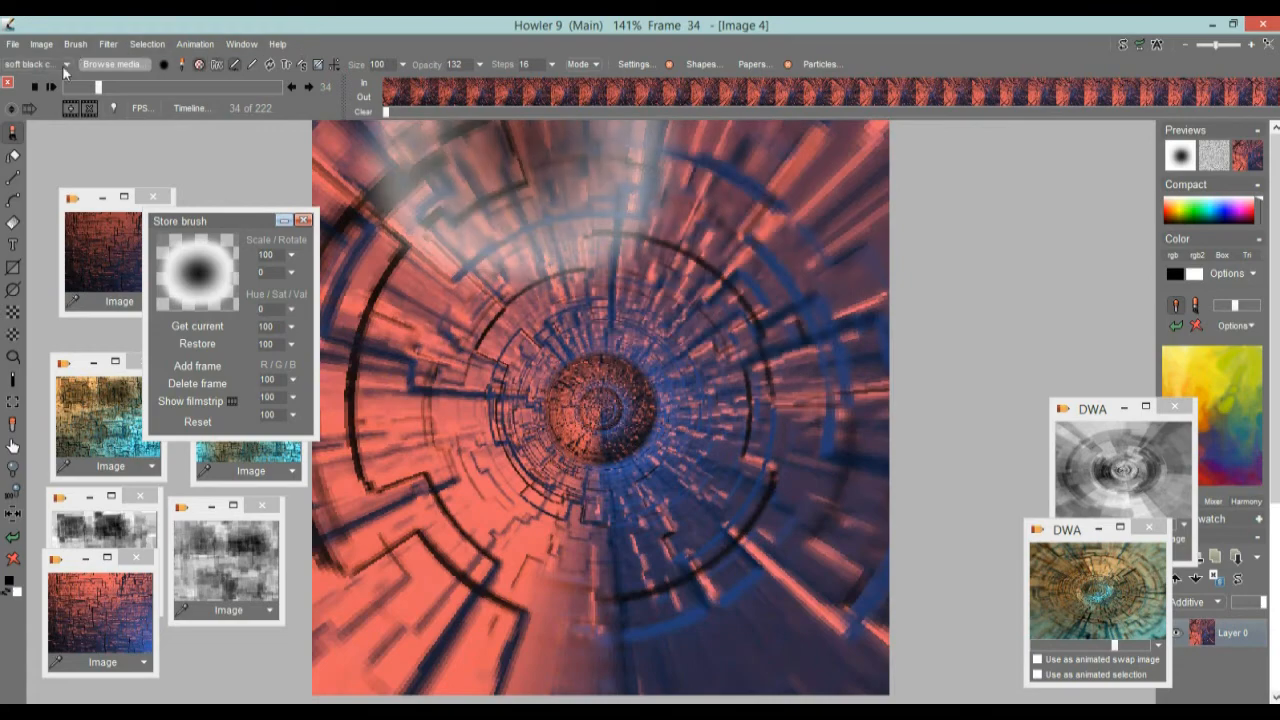
drag(97, 87, 107, 87)
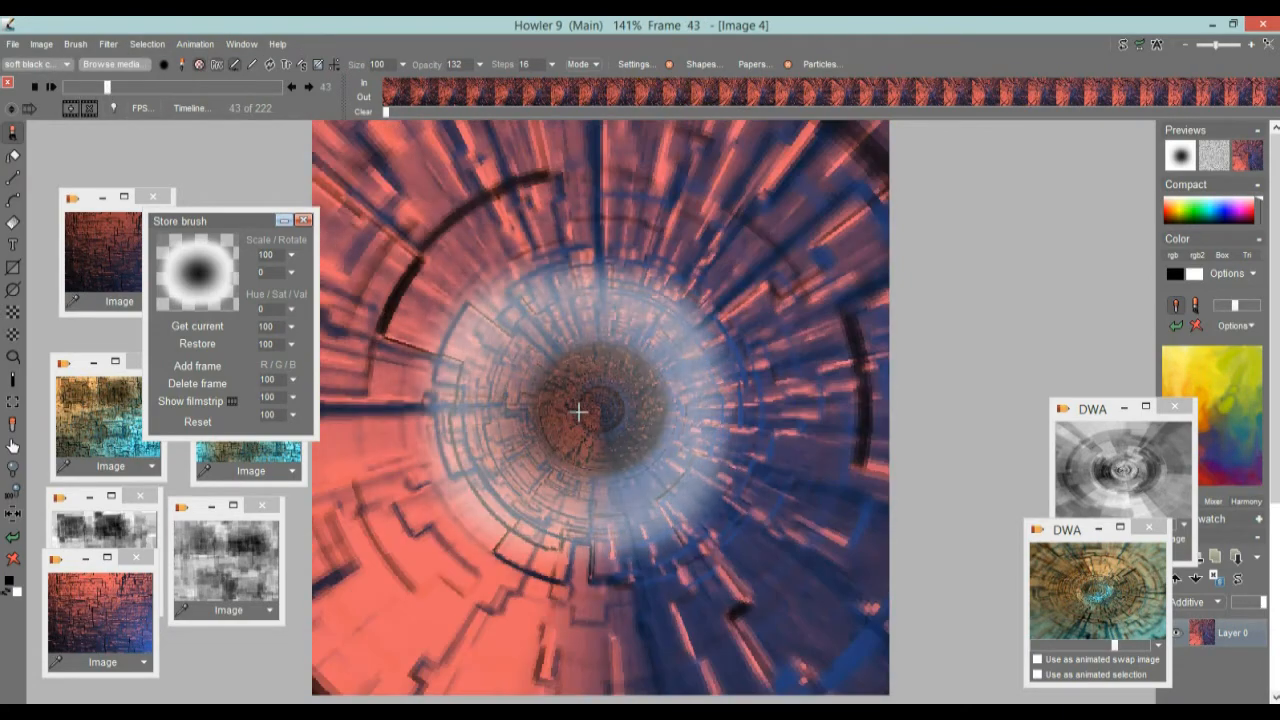
click(601, 408)
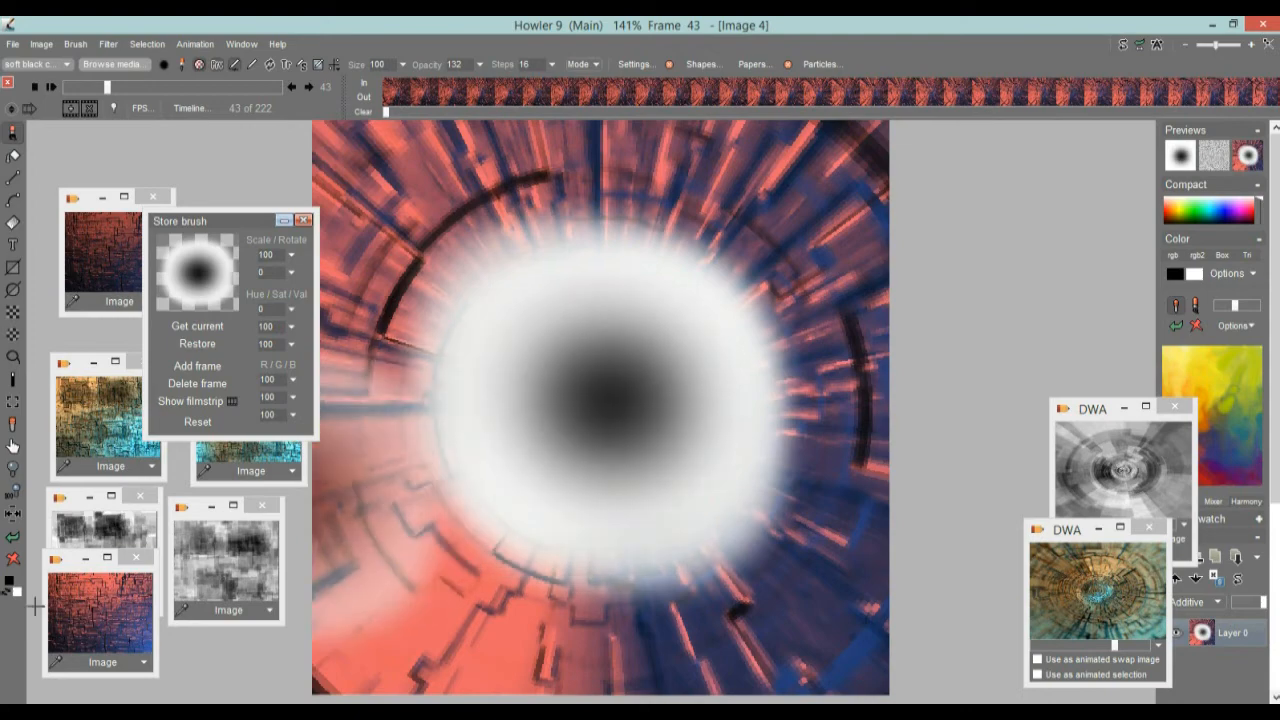
click(13, 553)
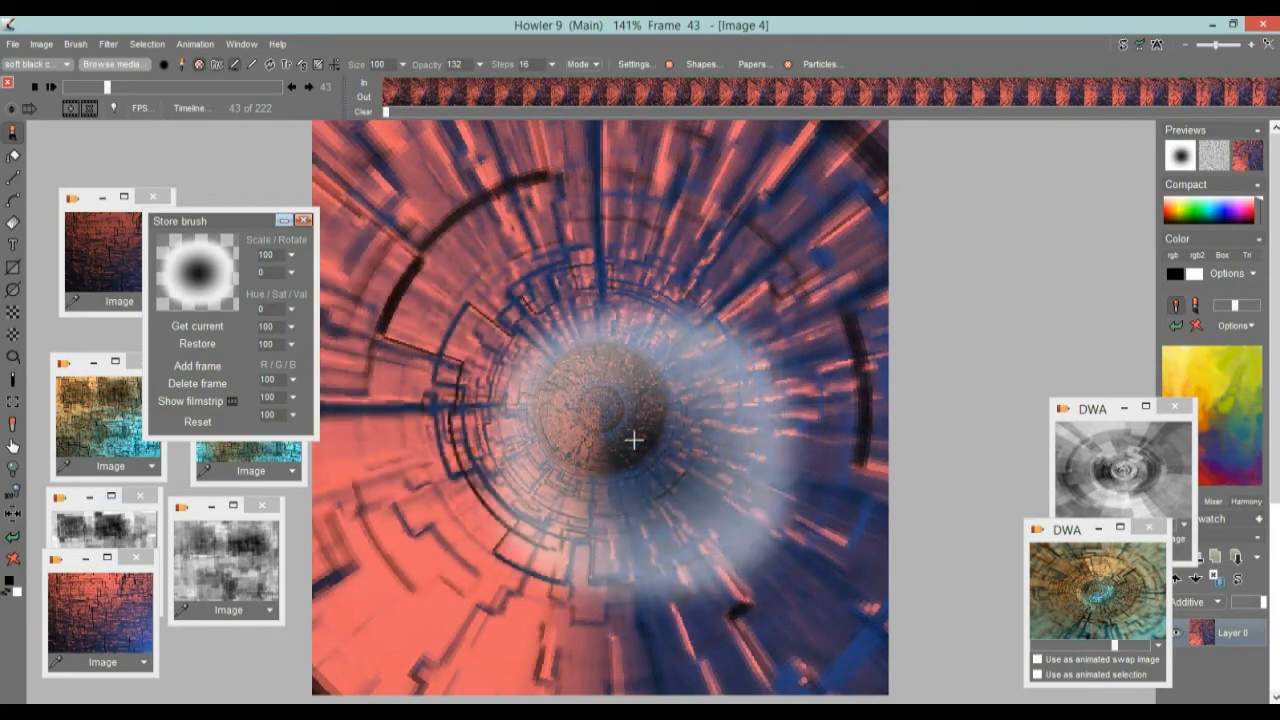
- Set the brush mode to Multiply, try darkening the tunnel centre on frame 43, and undo the dabs
click(590, 64)
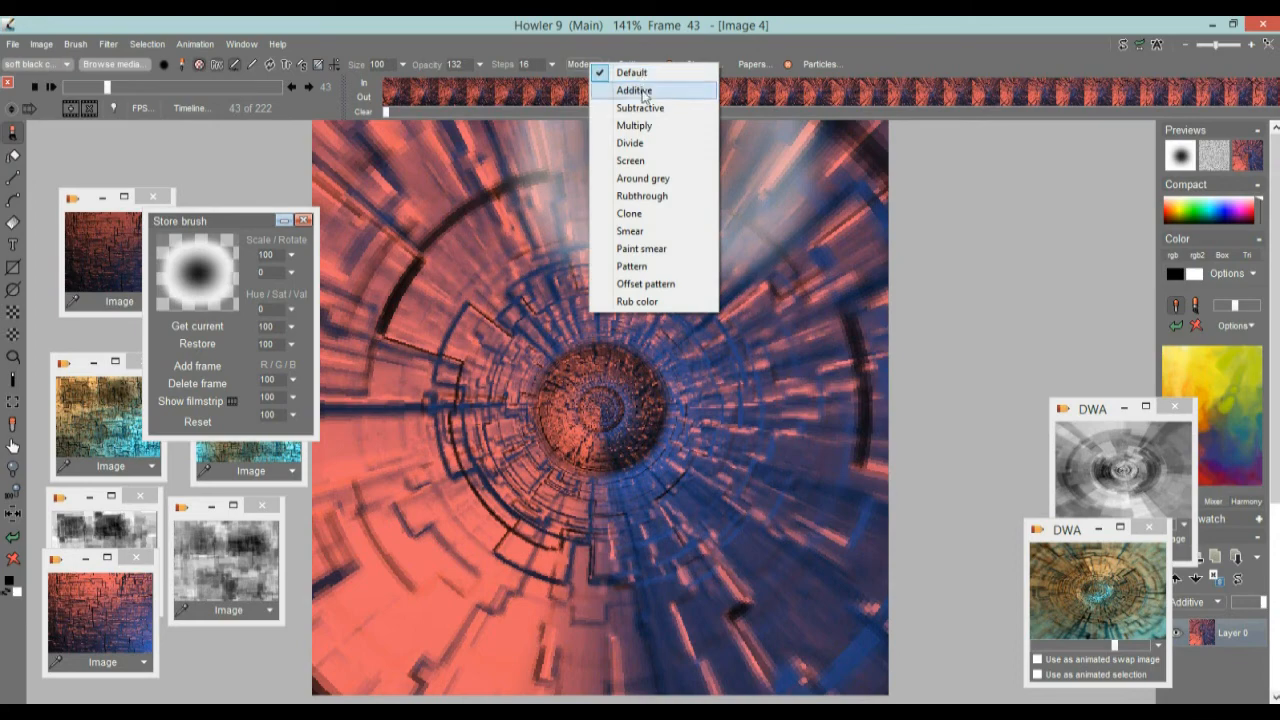
click(632, 129)
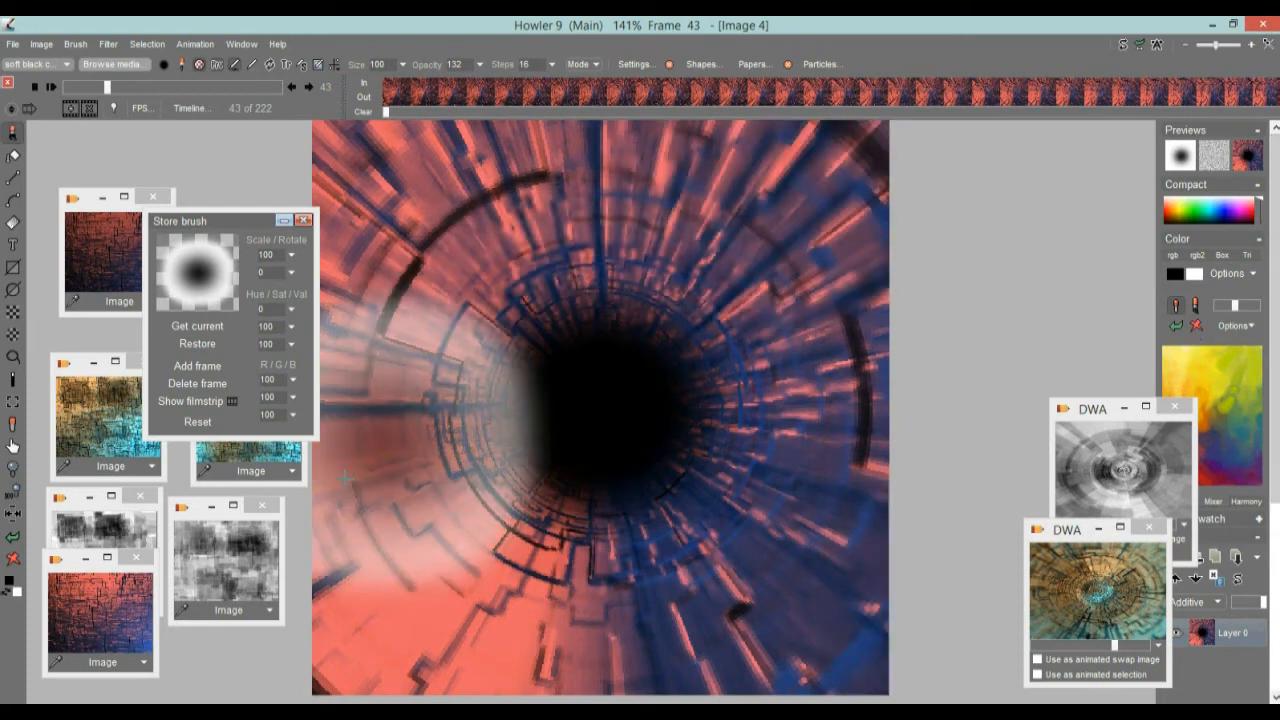
click(13, 538)
click(13, 538)
click(13, 538)
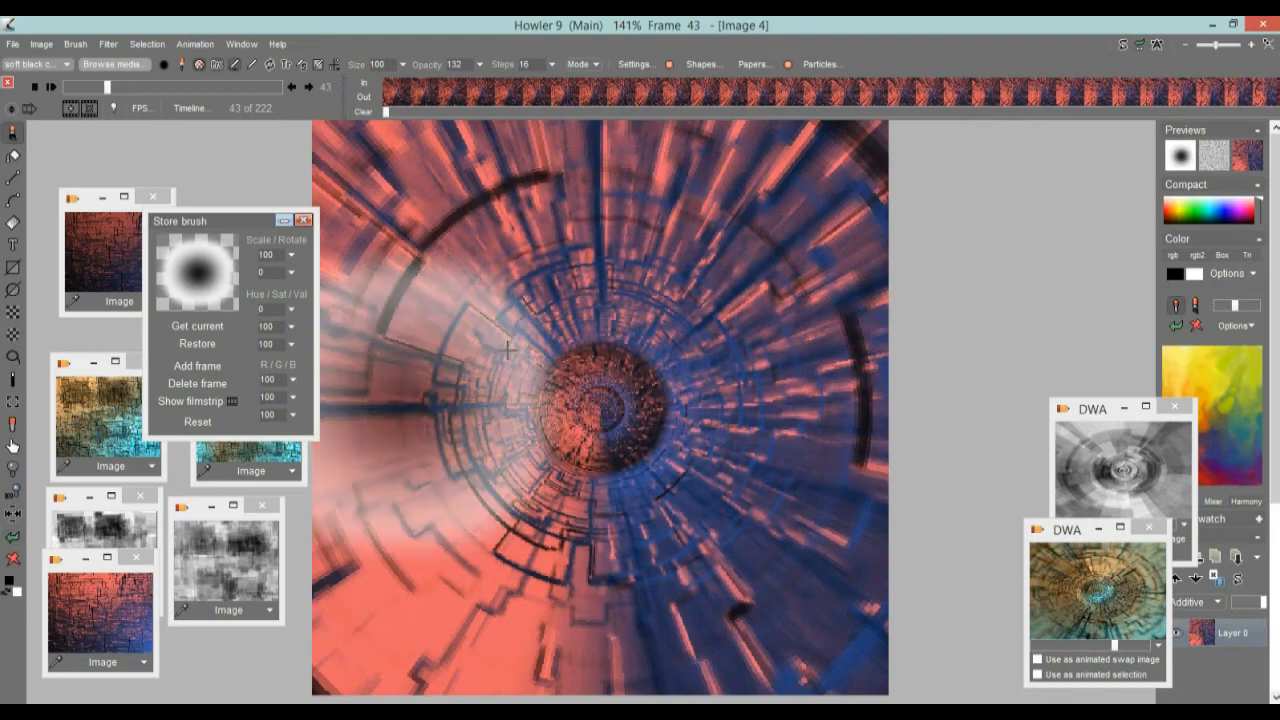
- Return to frame 0, open the Brush keyframer with an enlarged window, and centre the soft black brush on the tunnel
drag(108, 88, 50, 74)
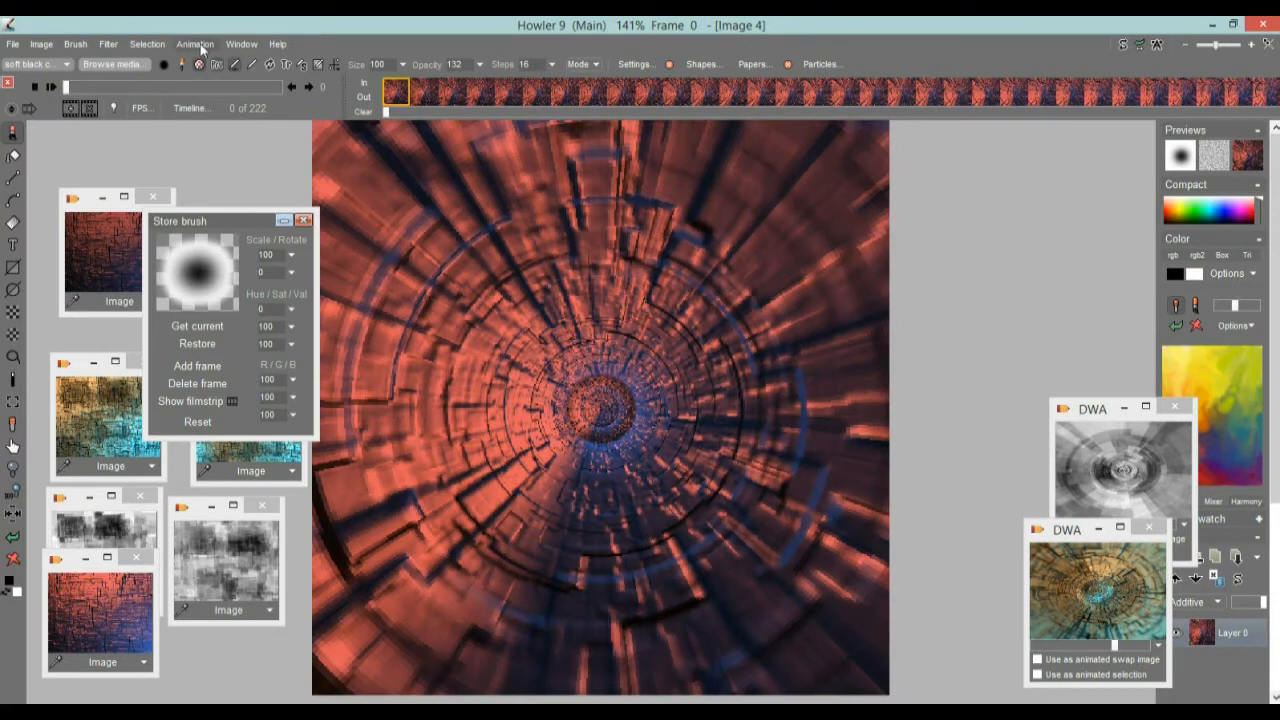
click(196, 44)
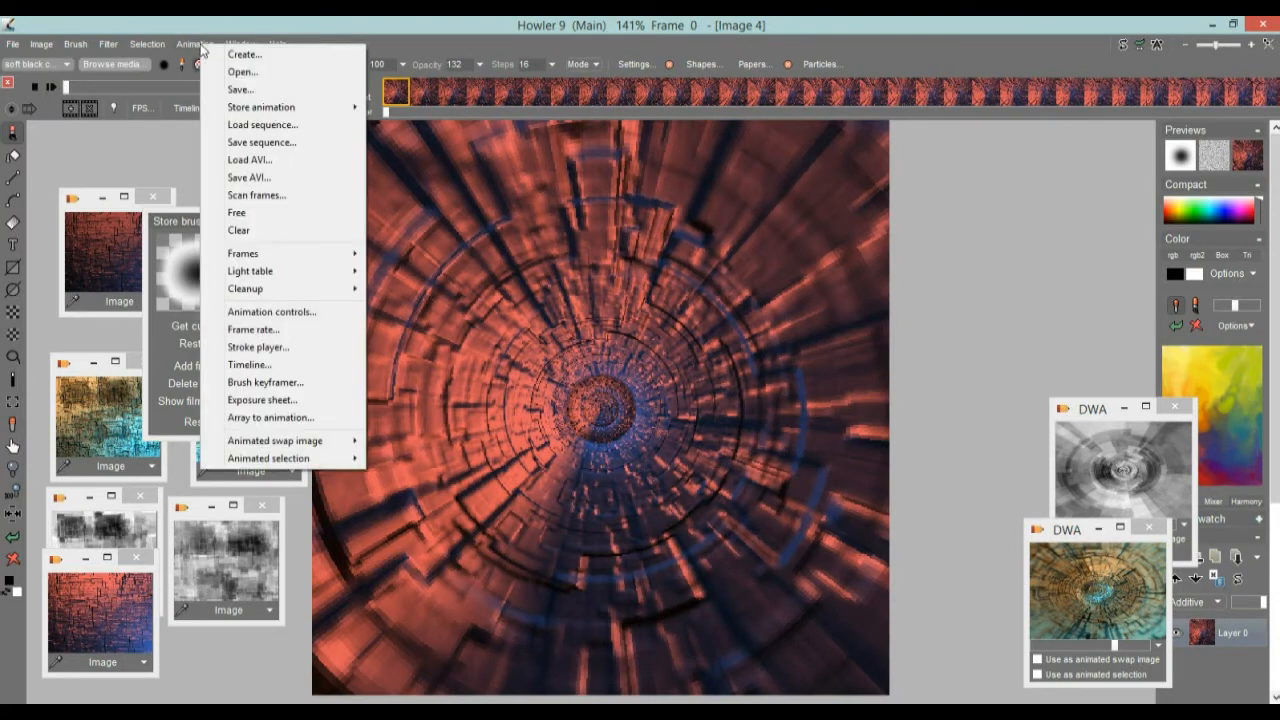
click(265, 382)
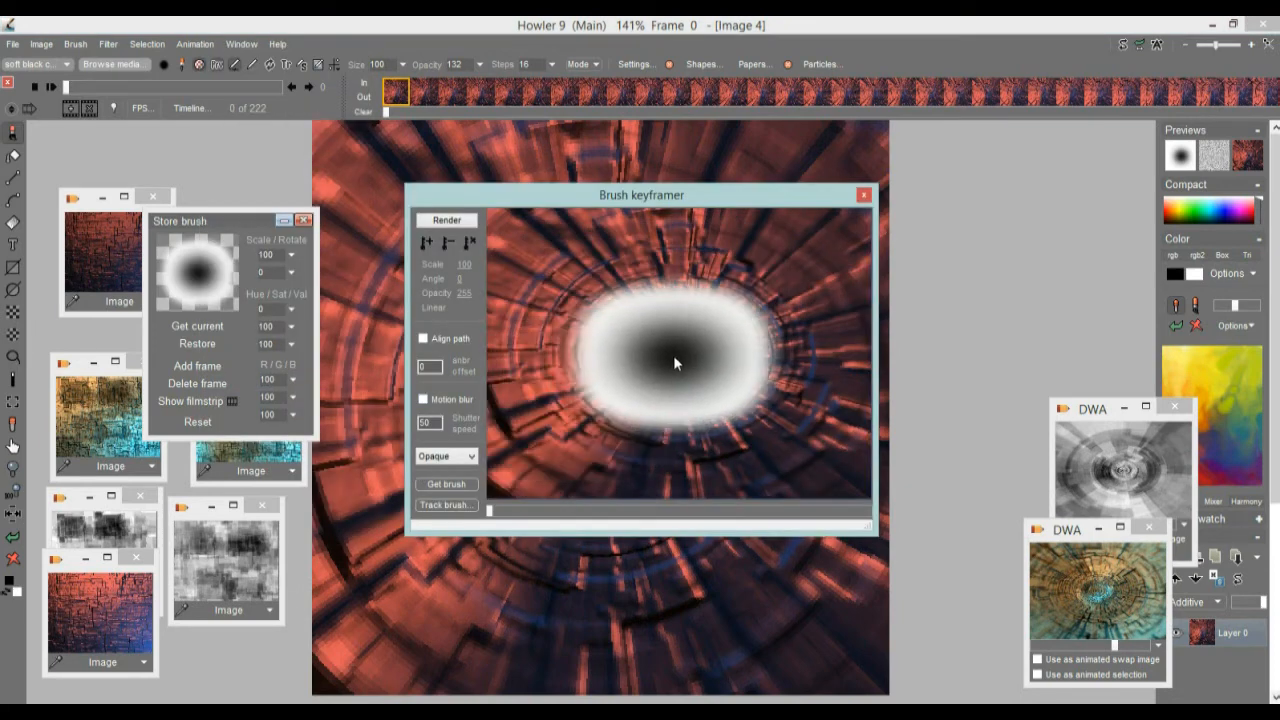
mouse_move(610, 193)
mouse_down()
mouse_move(334, 127)
mouse_move(350, 89)
mouse_up()
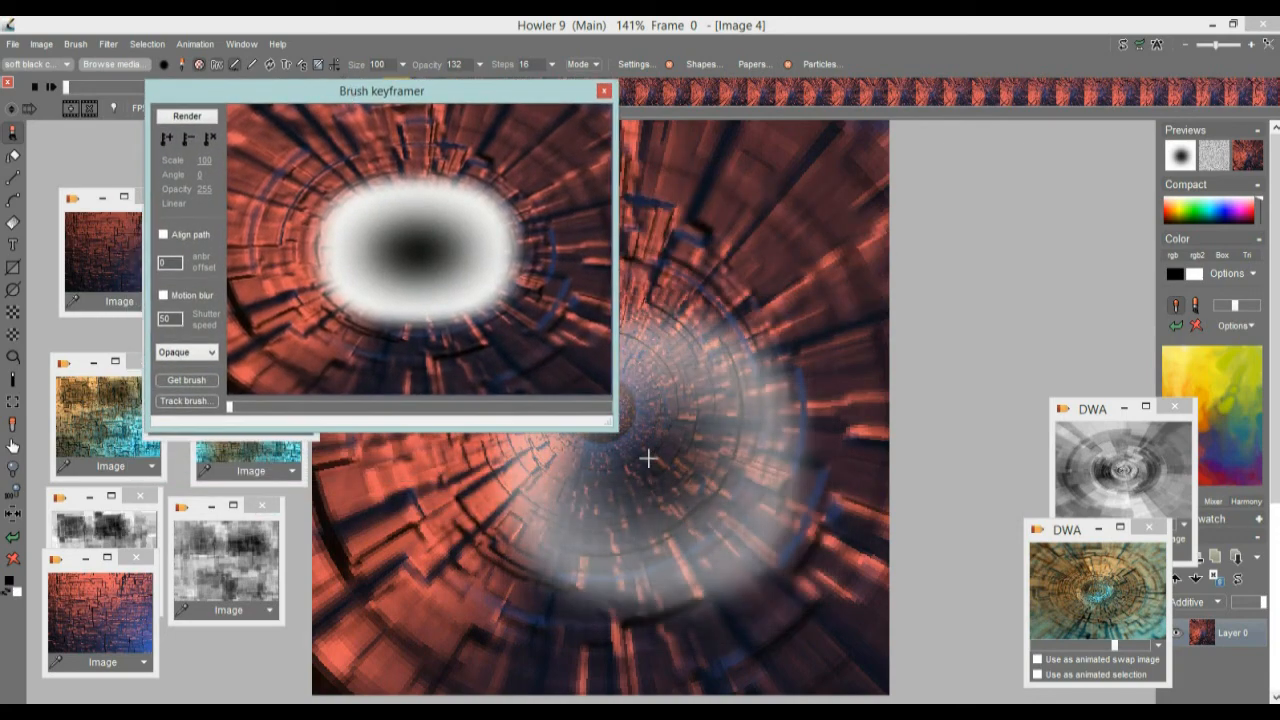
mouse_move(606, 419)
mouse_down()
mouse_move(717, 457)
mouse_move(1057, 628)
mouse_up()
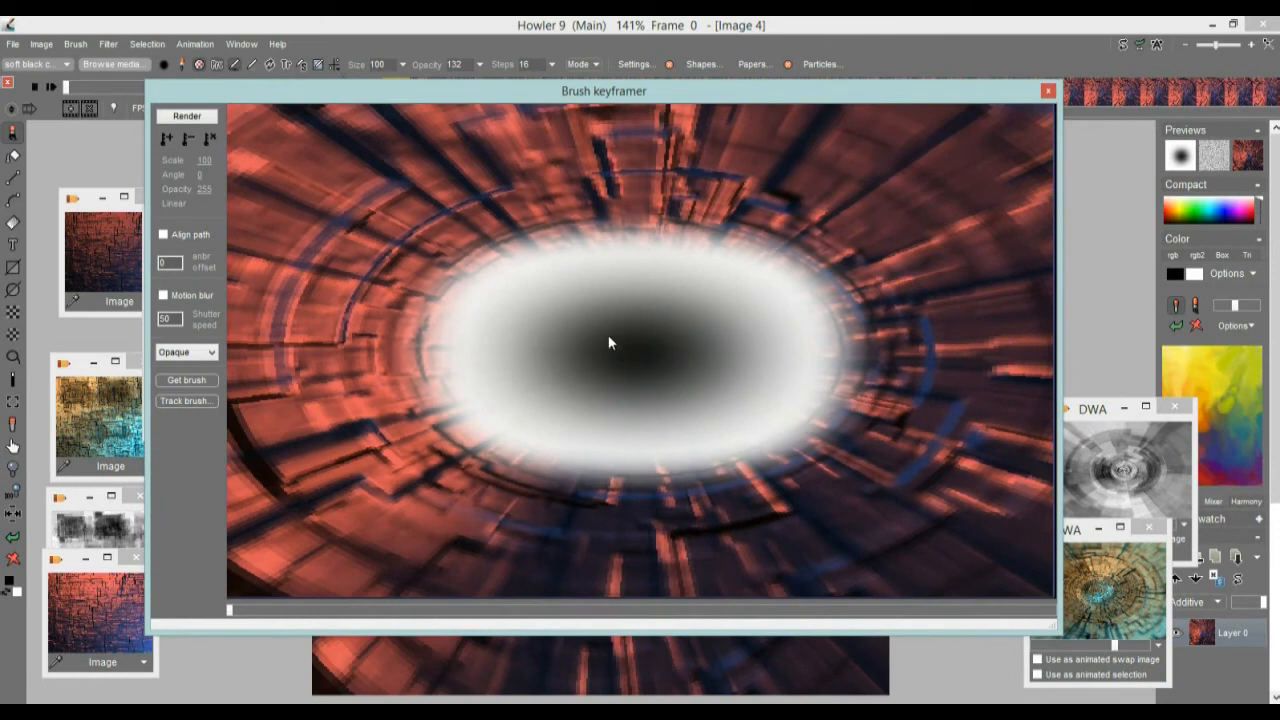
mouse_move(609, 337)
mouse_down()
mouse_move(901, 452)
mouse_move(644, 348)
mouse_up()
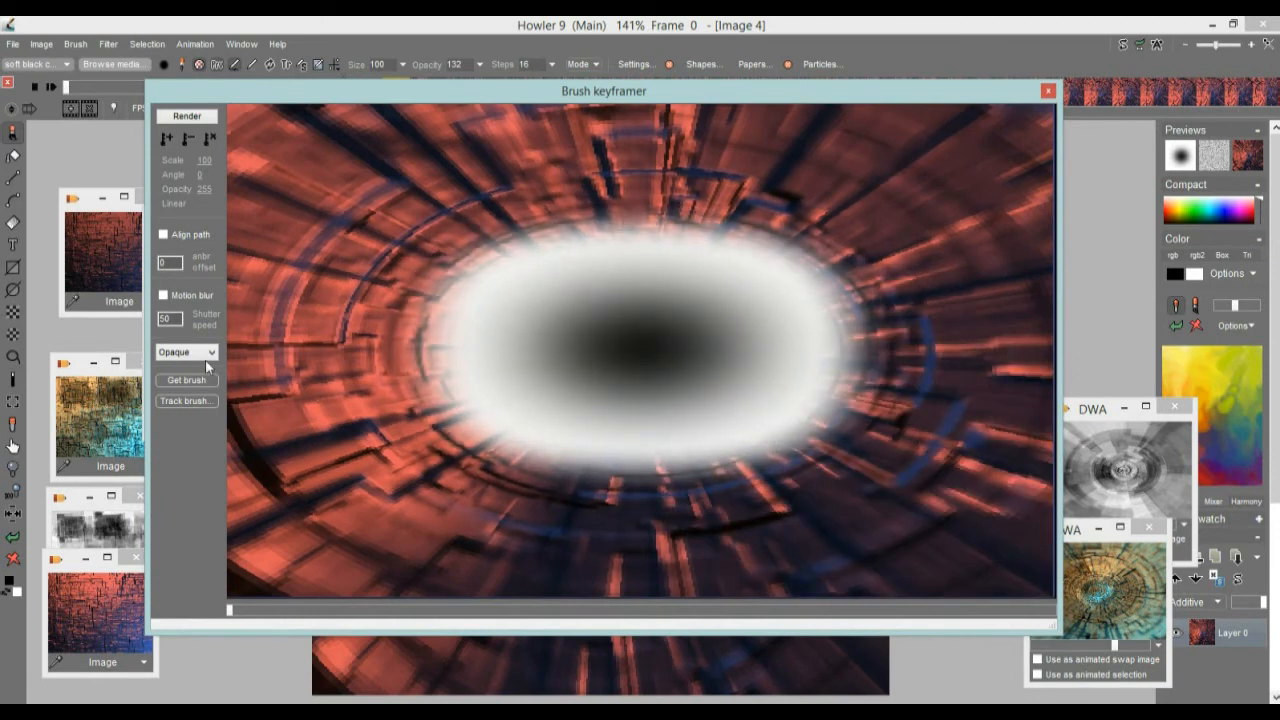
- Set the keyframed brush to Multiply, recentre it on the tunnel, set its scale to 116, and check the effect on other frames
click(174, 355)
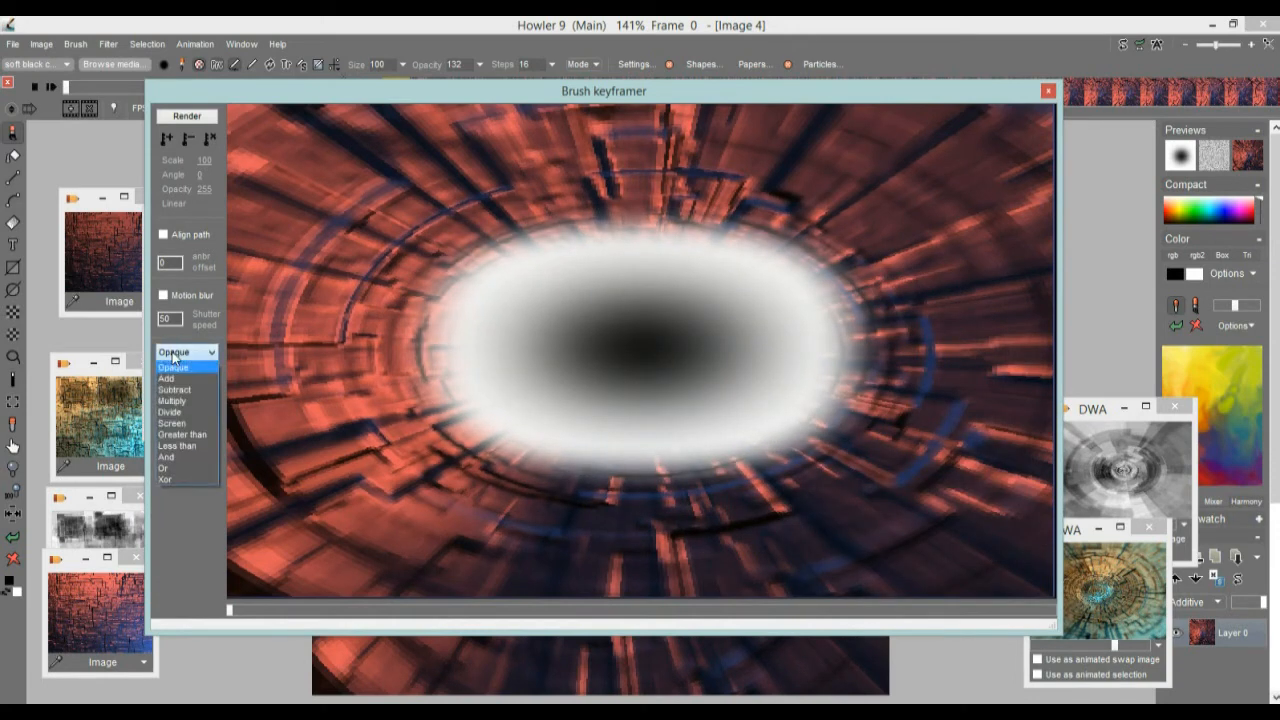
click(188, 401)
mouse_move(651, 379)
mouse_down()
mouse_move(627, 366)
mouse_move(635, 351)
mouse_move(413, 342)
mouse_move(645, 344)
mouse_move(629, 354)
mouse_up()
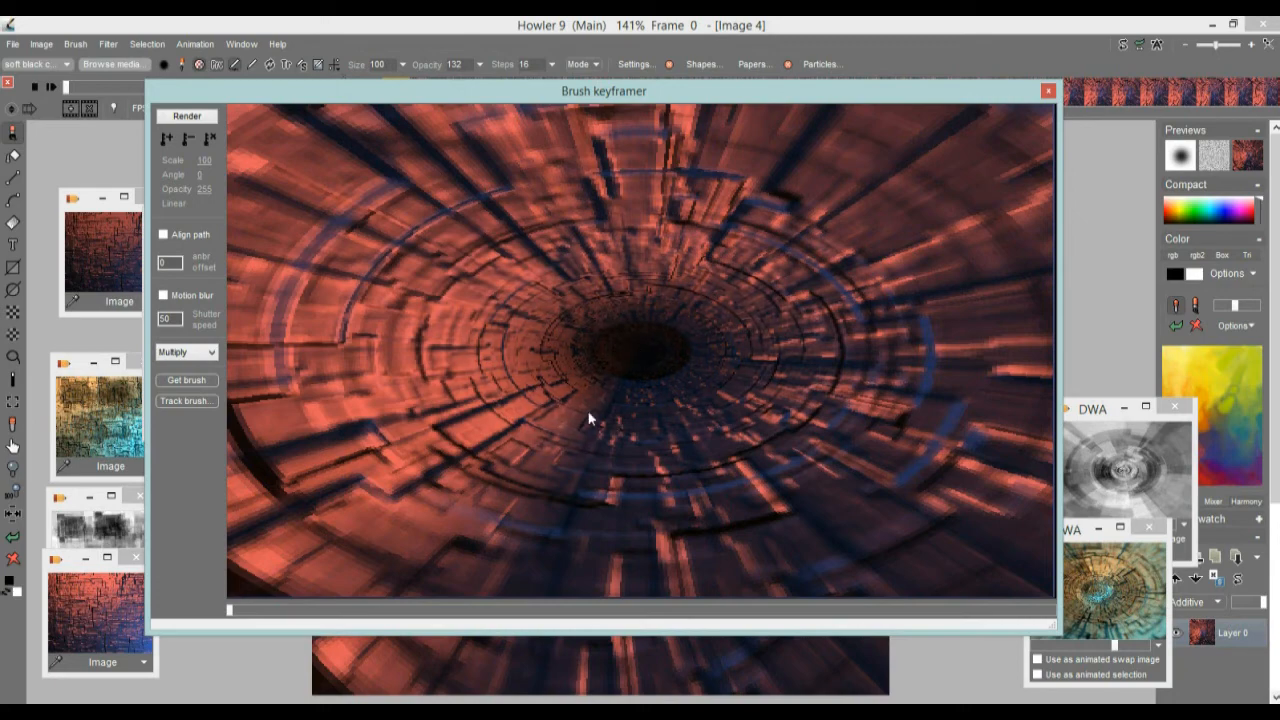
mouse_move(222, 160)
mouse_down()
mouse_move(237, 162)
mouse_move(180, 176)
mouse_move(274, 178)
mouse_move(177, 199)
mouse_move(218, 202)
mouse_up()
drag(272, 609, 457, 630)
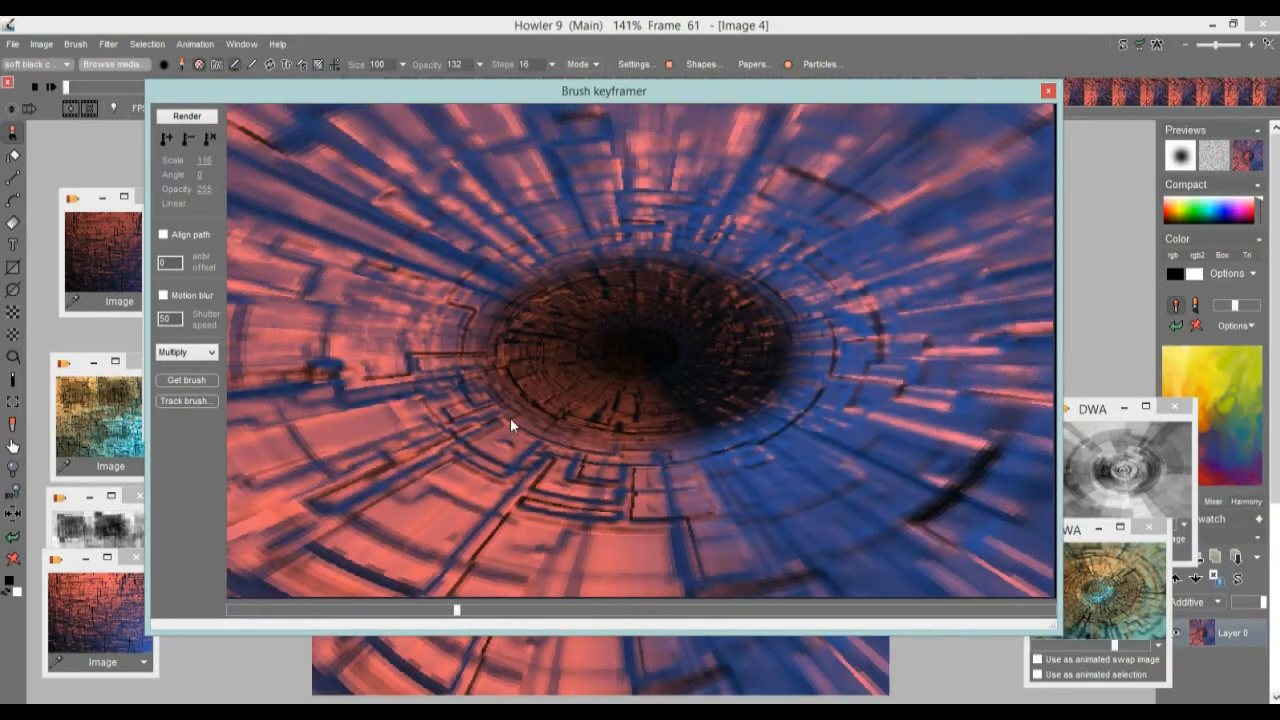
drag(333, 620, 170, 618)
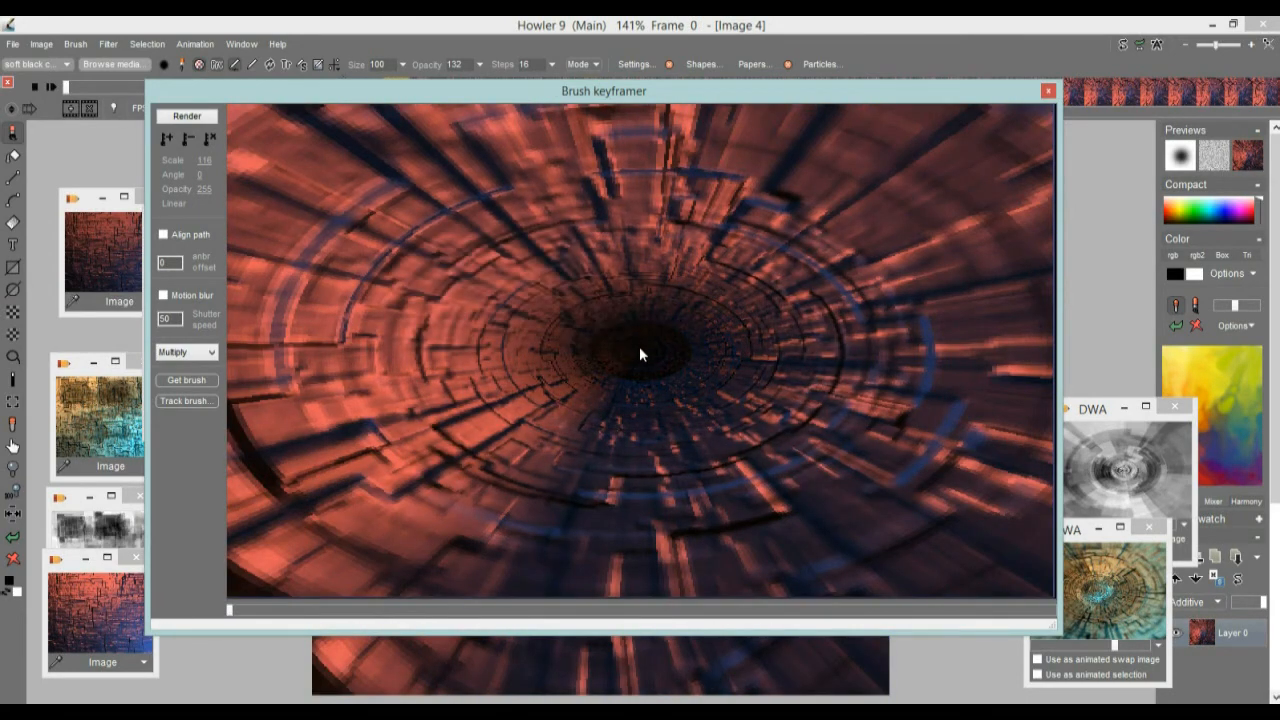
- Set the keyframed brush's scale to 138 and opacity to 117, and render it over all frames five times to build up darkness
mouse_move(208, 163)
mouse_down()
mouse_move(145, 196)
mouse_move(197, 191)
mouse_move(172, 190)
mouse_up()
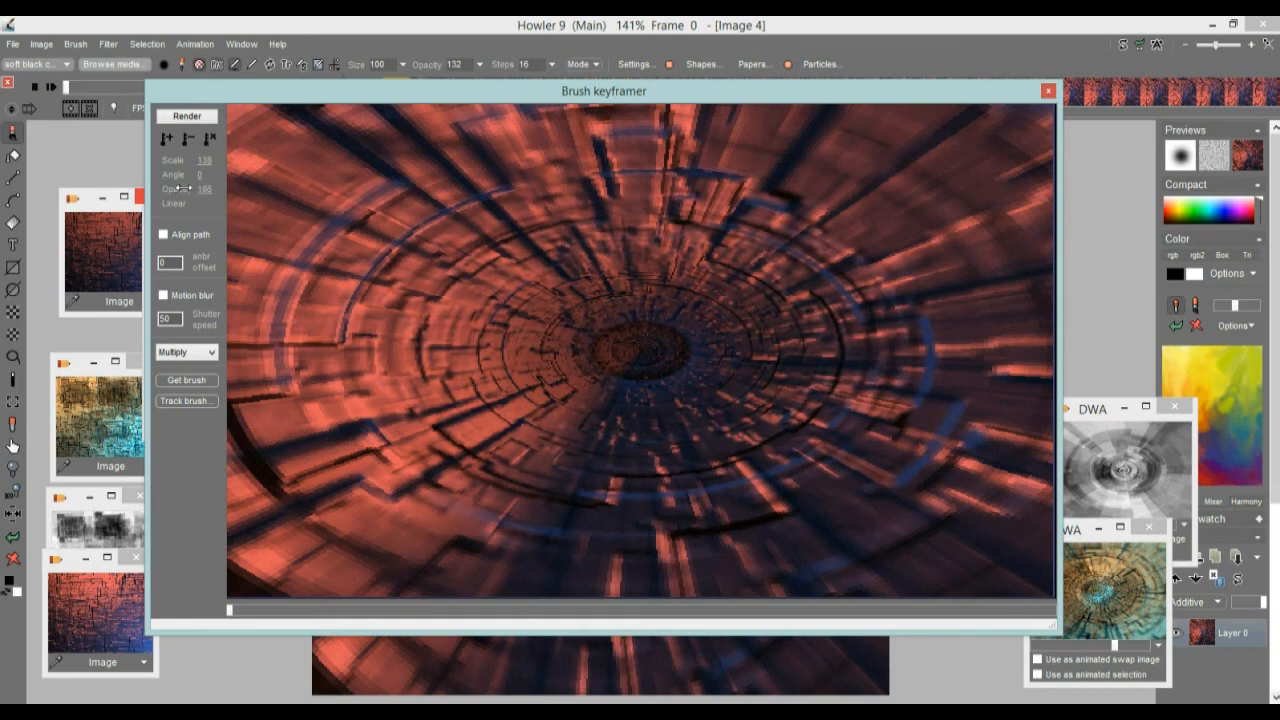
mouse_move(183, 188)
mouse_down()
mouse_move(36, 183)
mouse_move(130, 196)
mouse_move(52, 197)
mouse_move(190, 196)
mouse_move(155, 200)
mouse_up()
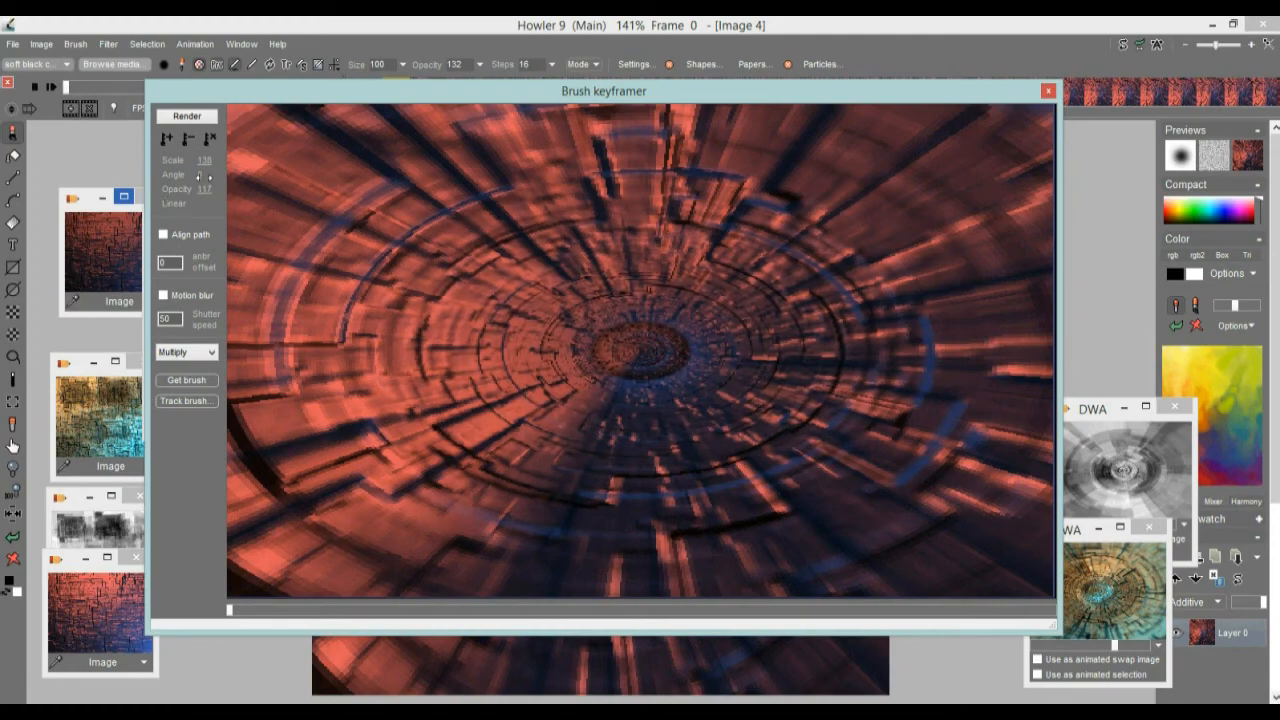
click(200, 118)
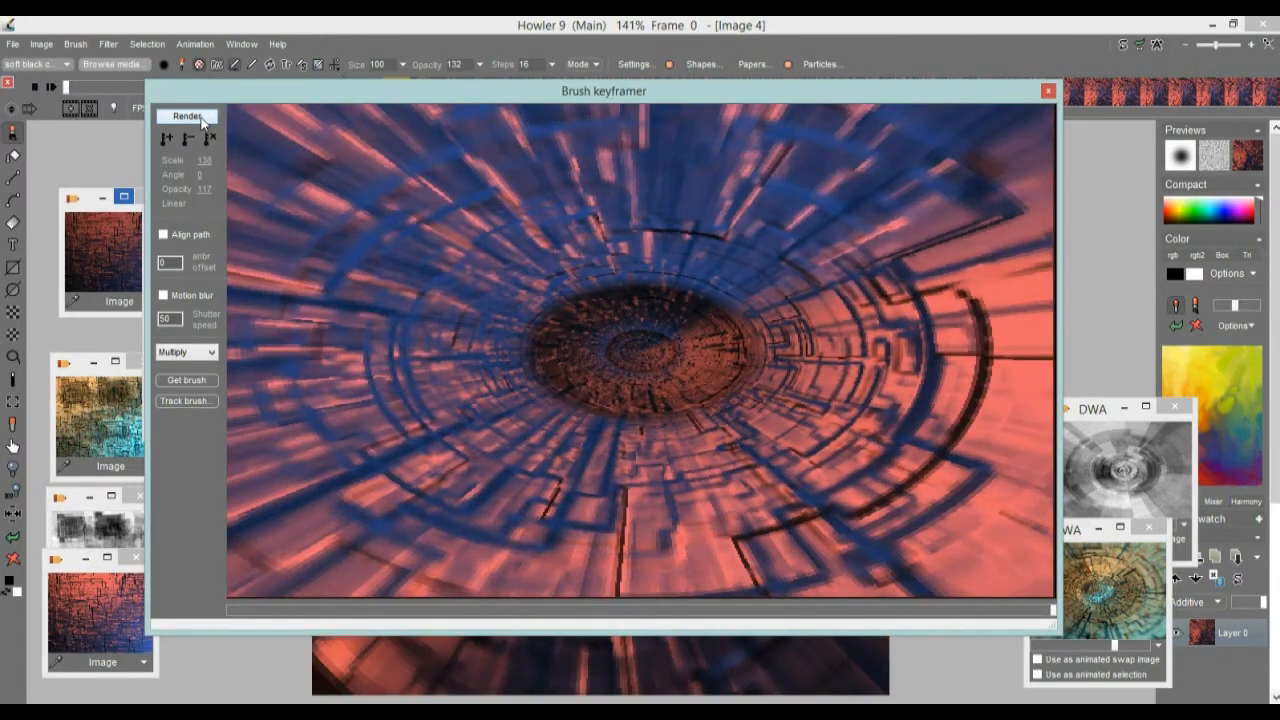
click(200, 117)
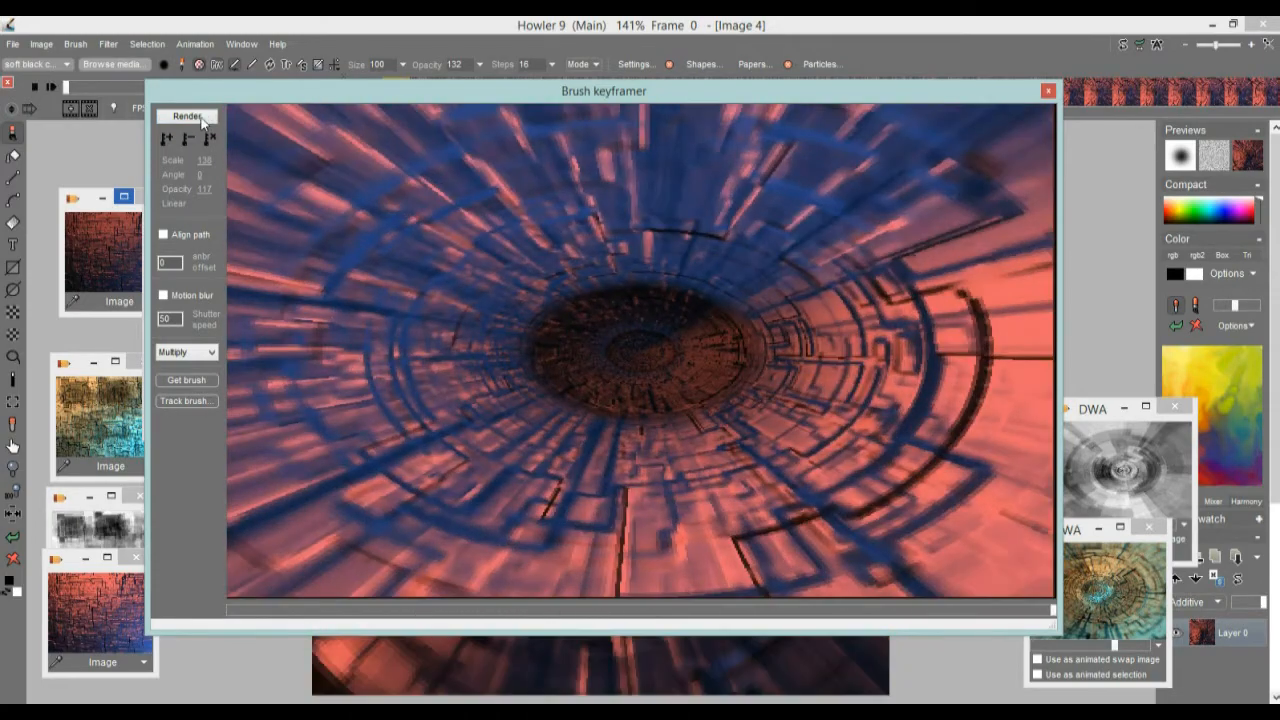
click(203, 117)
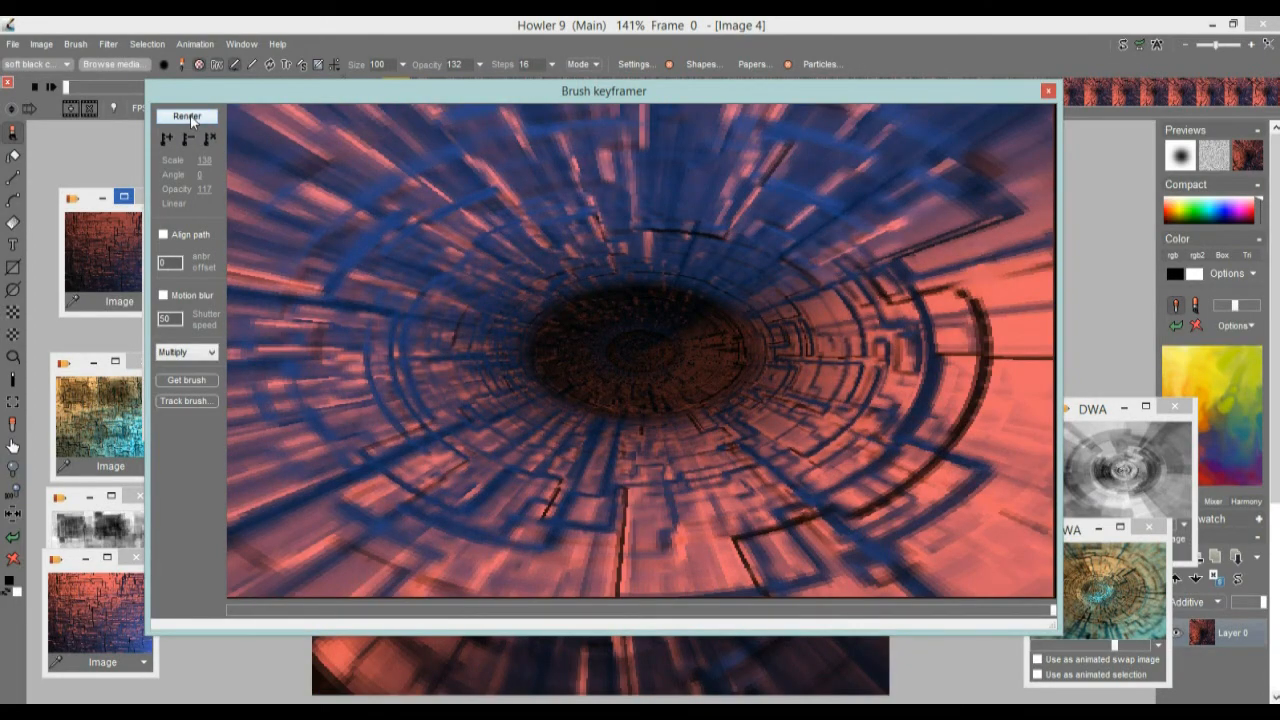
click(190, 116)
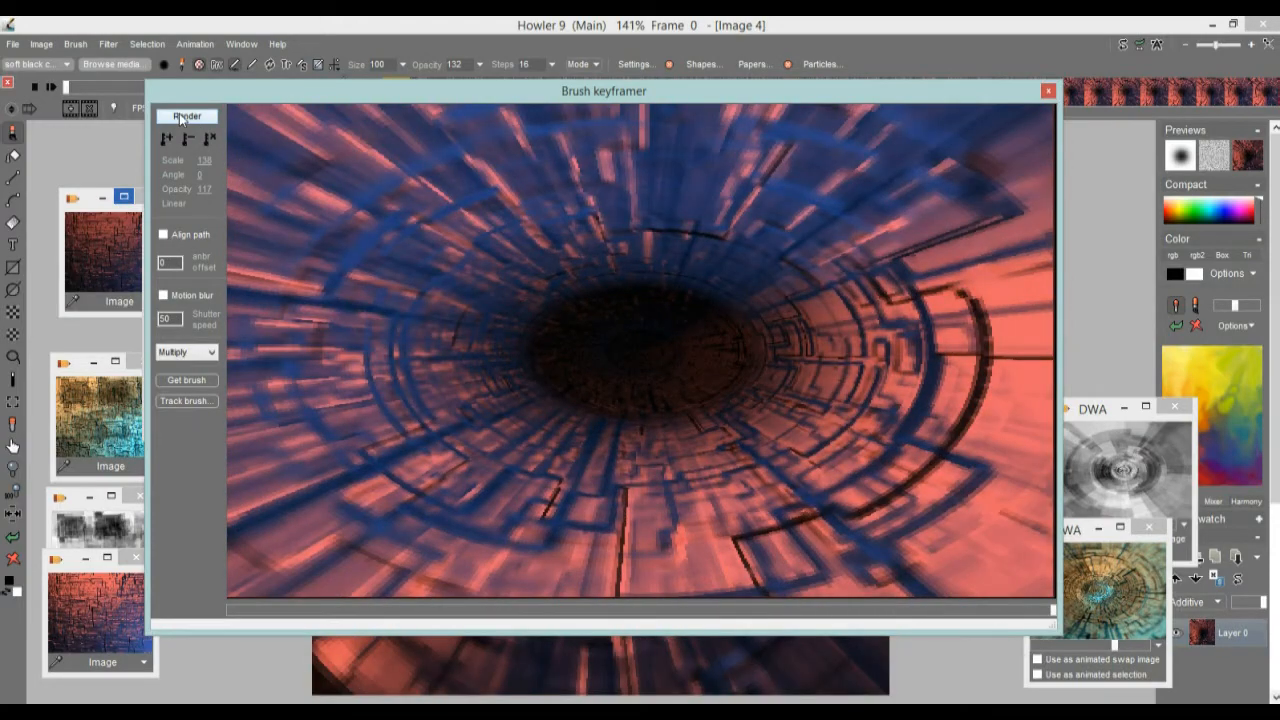
click(184, 117)
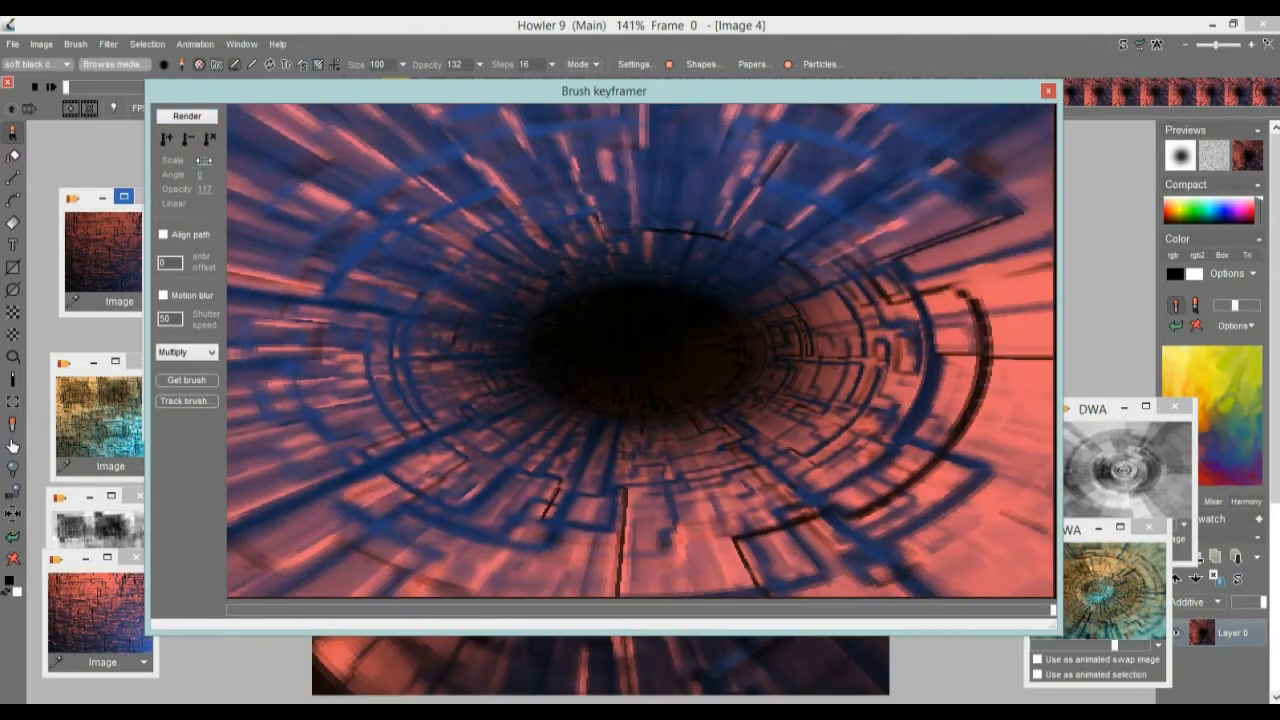
- Enlarge the keyframed brush's scale further, render one more darkening pass over all frames, and close the Brush keyframer
mouse_move(204, 160)
mouse_down()
mouse_move(245, 164)
mouse_move(218, 165)
mouse_up()
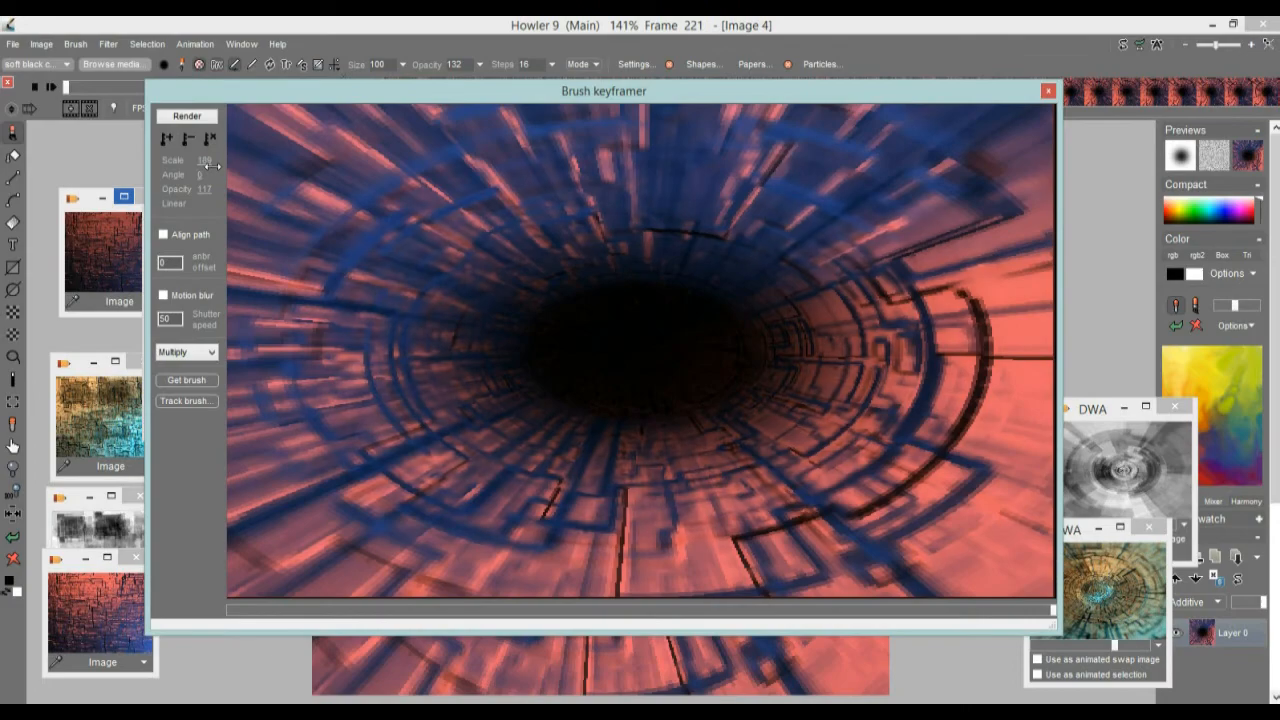
click(187, 117)
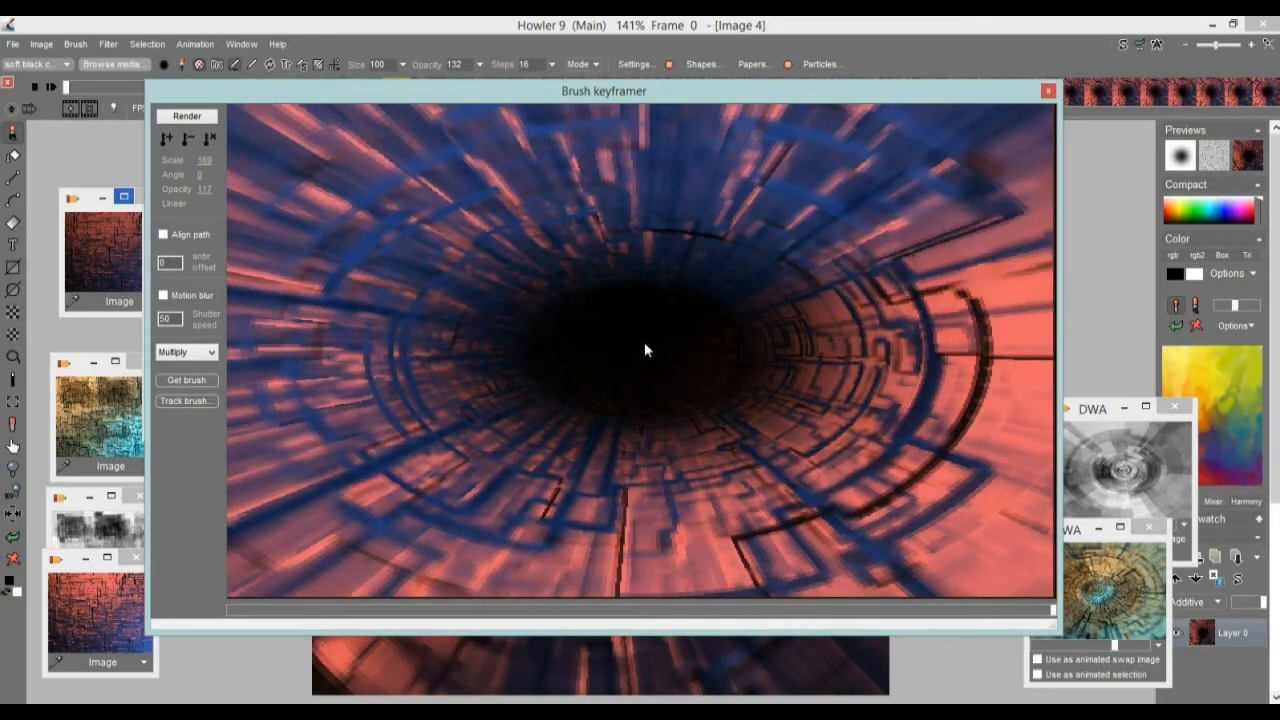
click(1047, 91)
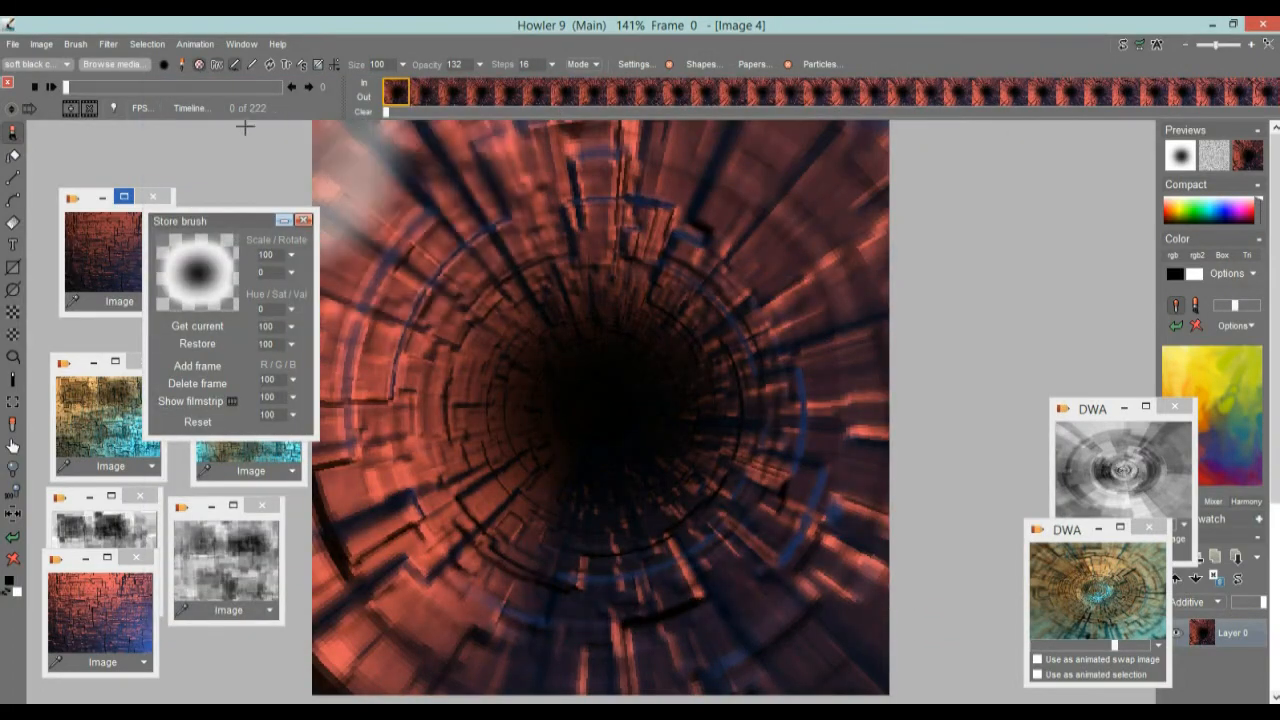
- Close the Store brush window and review the darkened tunnel animation at 100% zoom
click(303, 220)
mouse_move(66, 87)
mouse_down()
mouse_move(217, 87)
mouse_move(63, 107)
mouse_up()
click(195, 44)
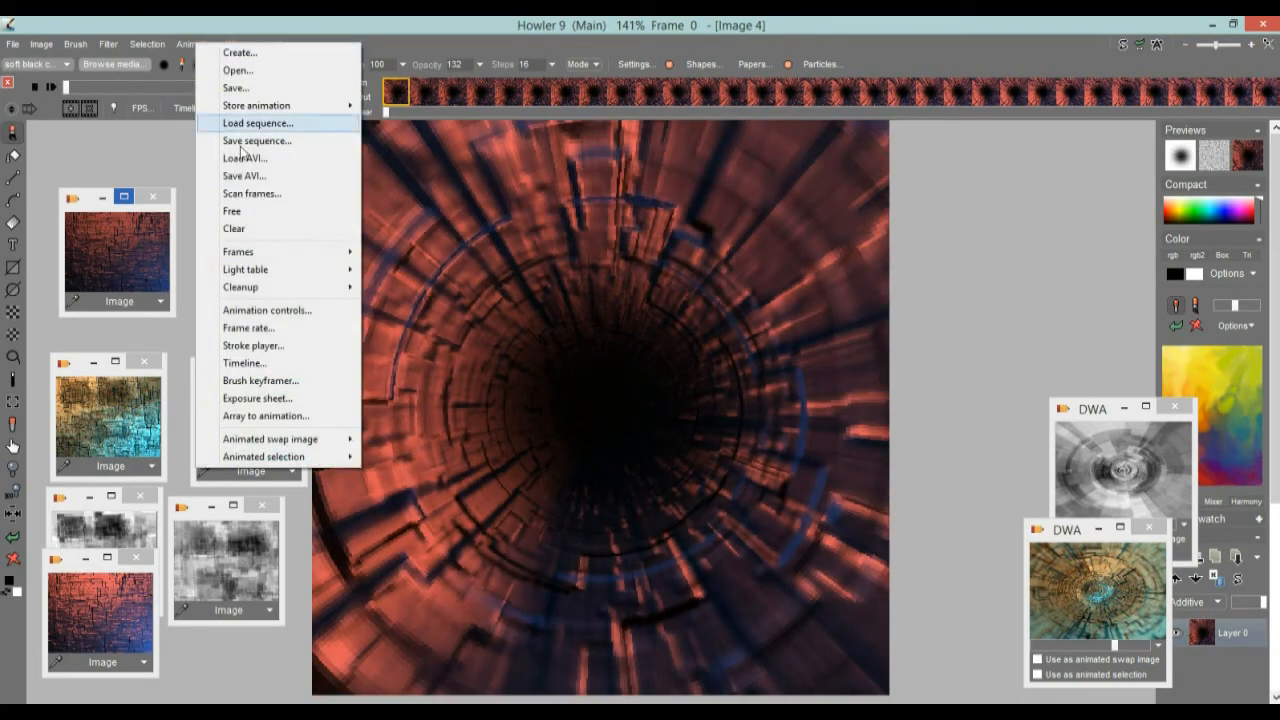
click(266, 19)
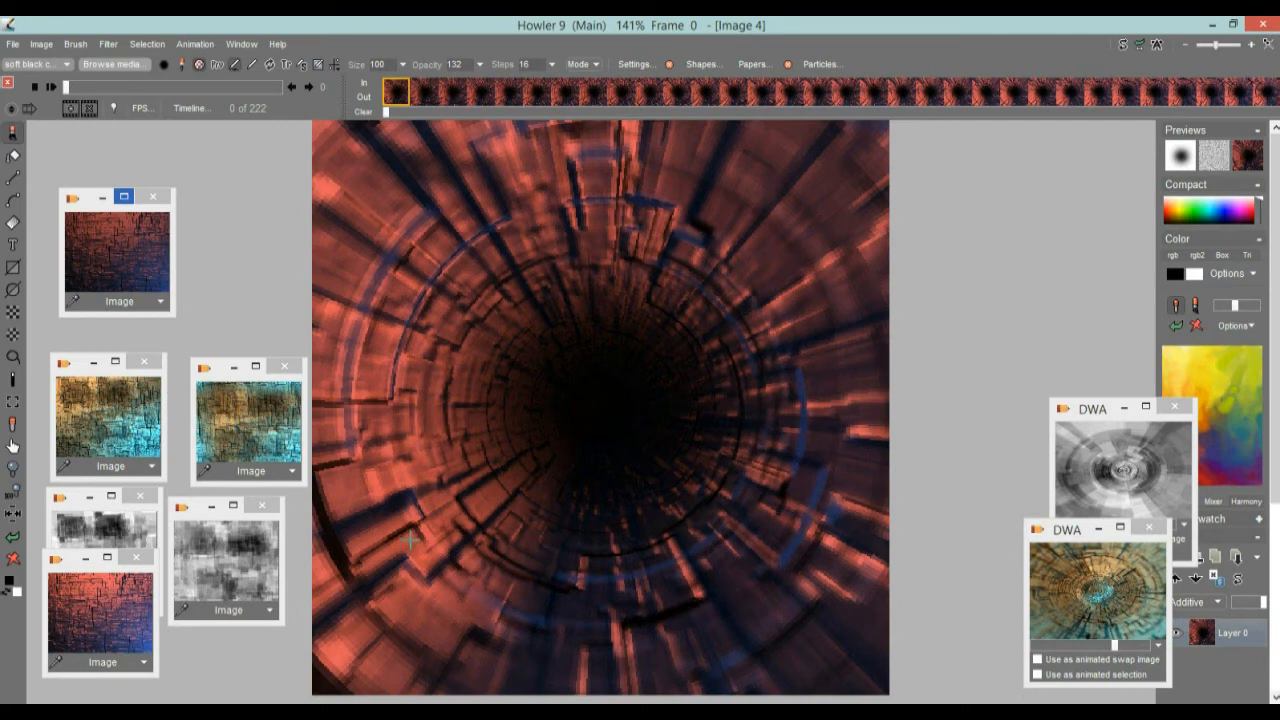
click(14, 495)
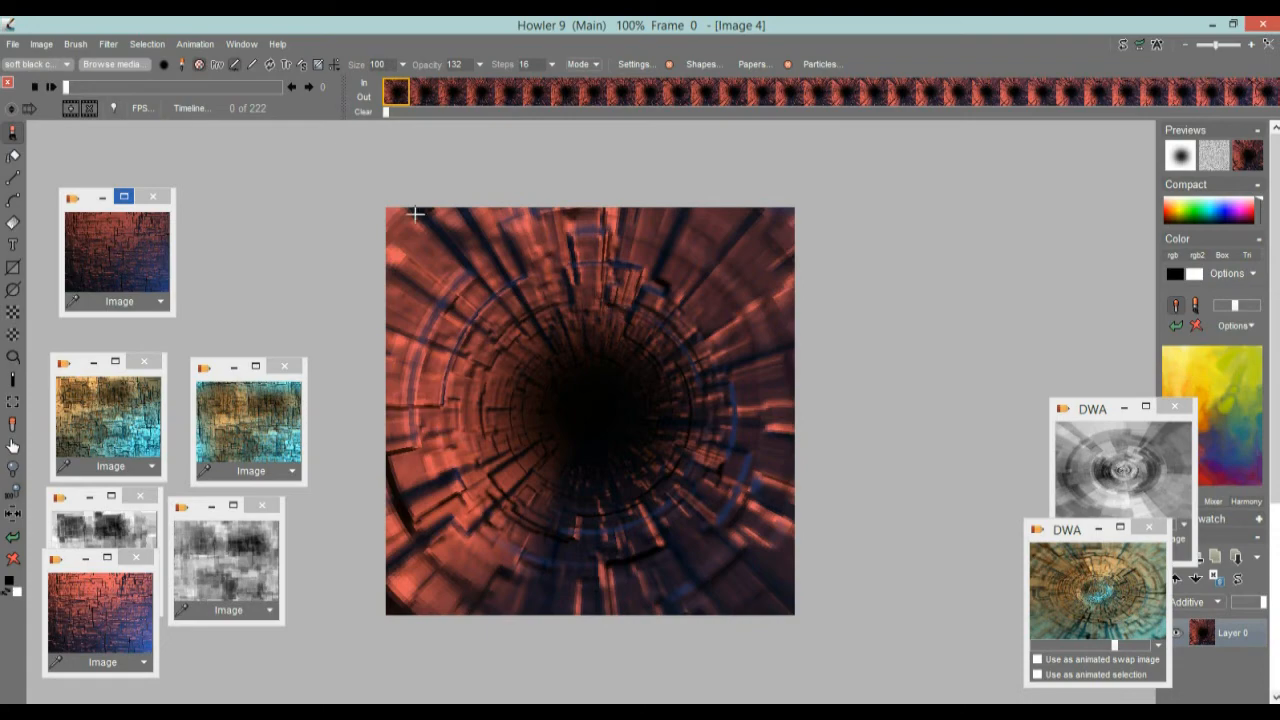
drag(87, 90, 60, 117)
- Resize the tunnel animation to 640 by 360 with proportions unconstrained, and play it back
click(44, 47)
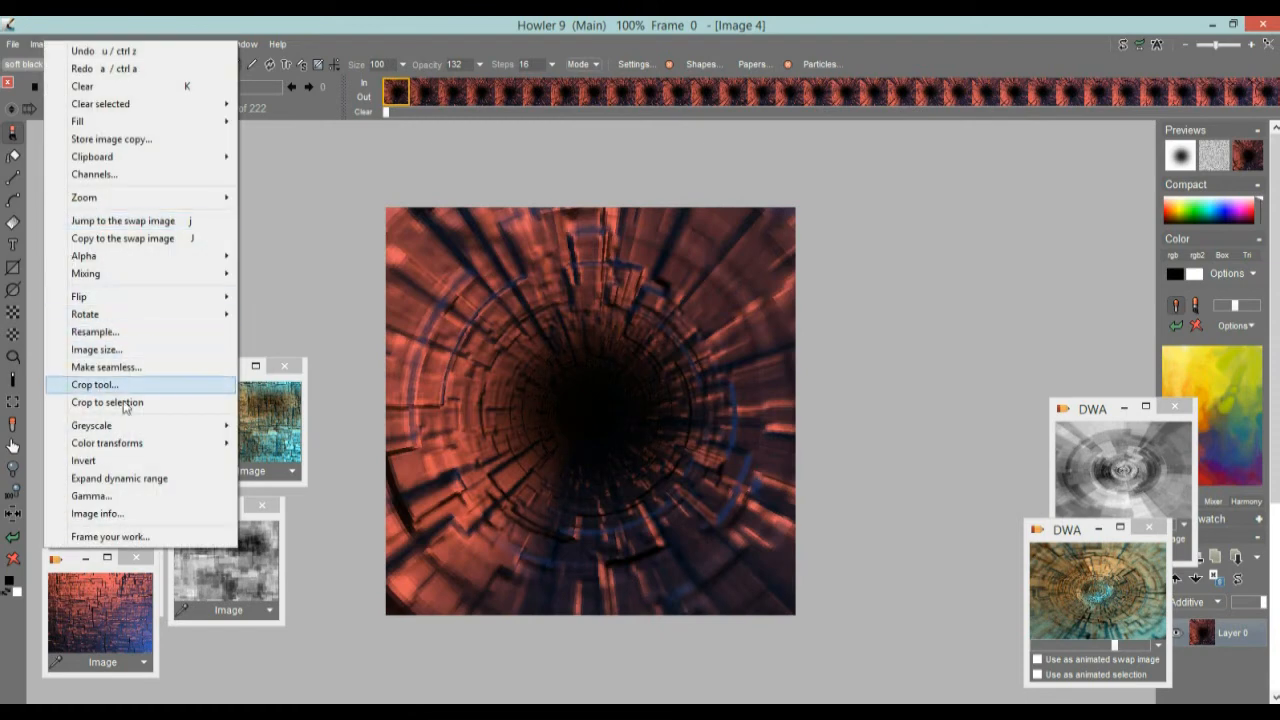
click(137, 334)
drag(594, 205, 859, 206)
double_click(846, 278)
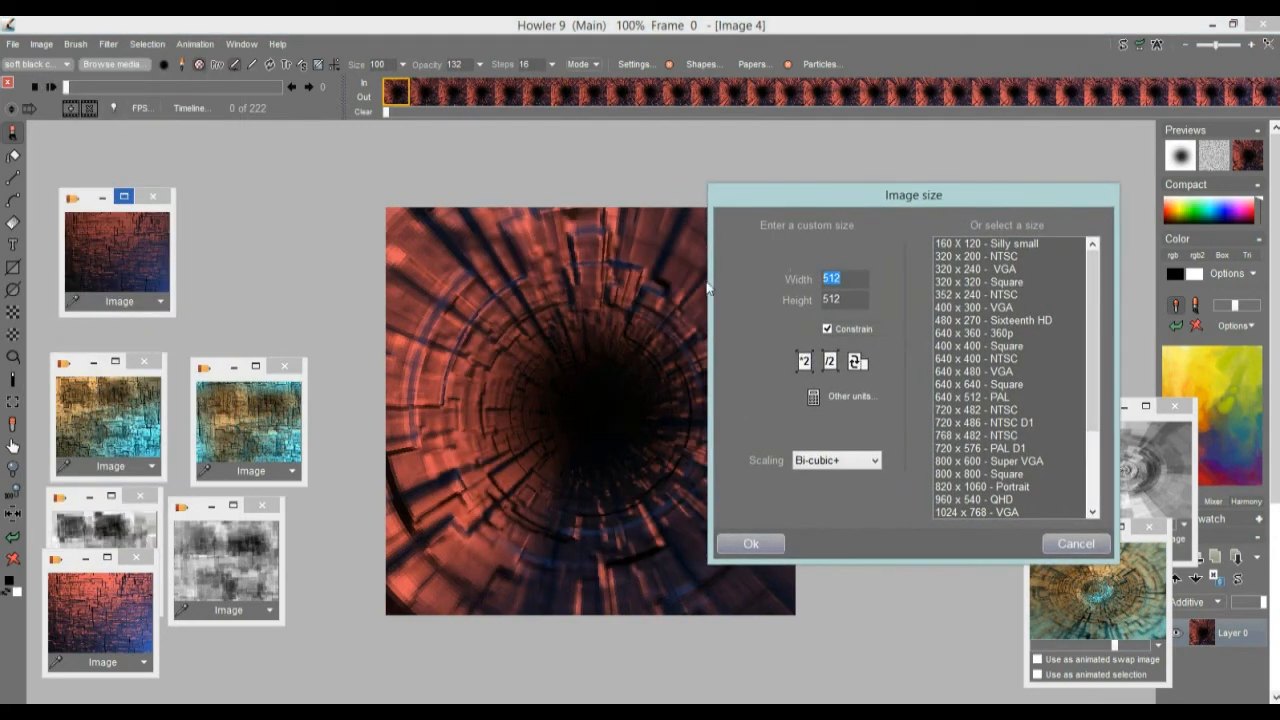
text(6)
text(4)
text(3)
click(770, 546)
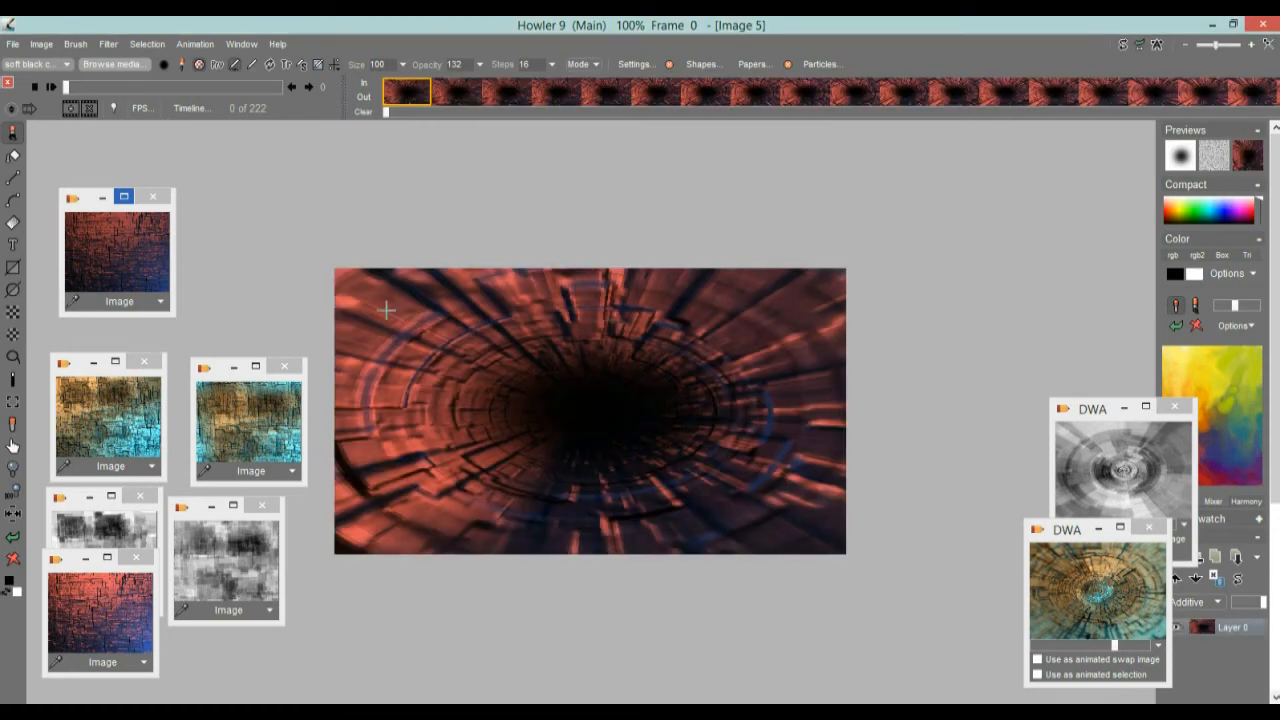
click(50, 87)
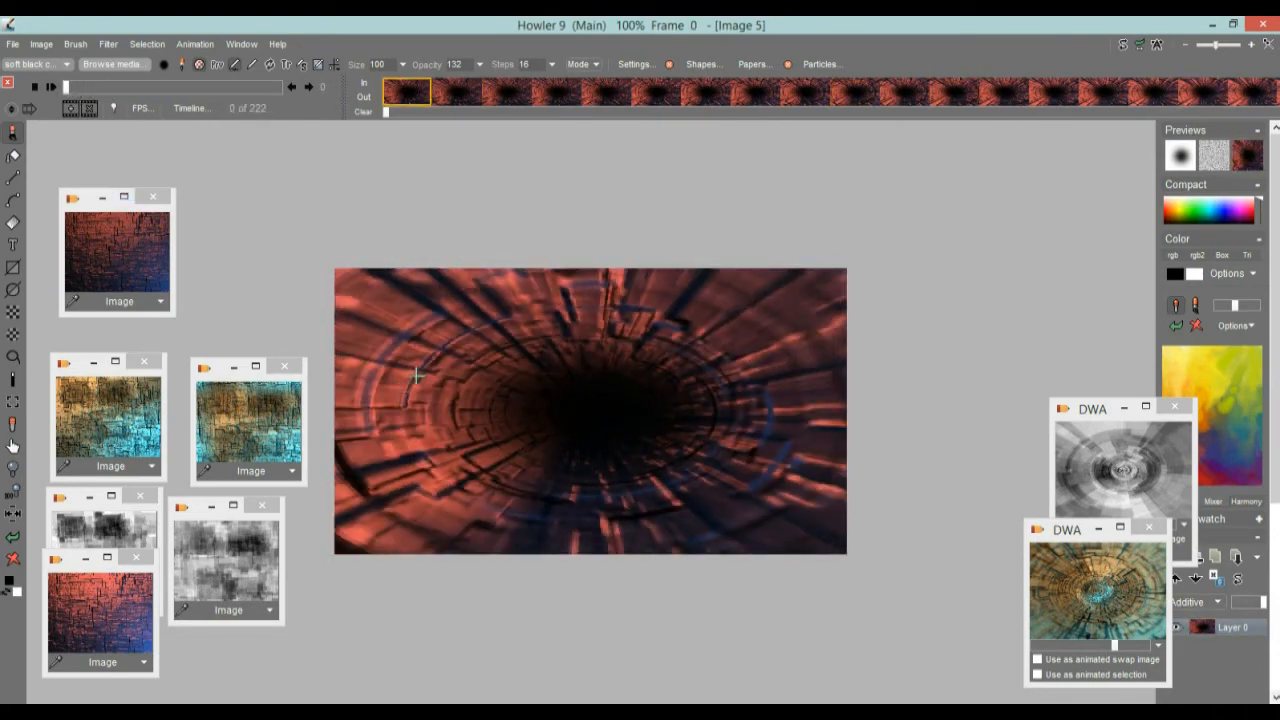
- Store a copy of the resized tunnel animation and place its window beside the other stored animations
drag(408, 414, 484, 358)
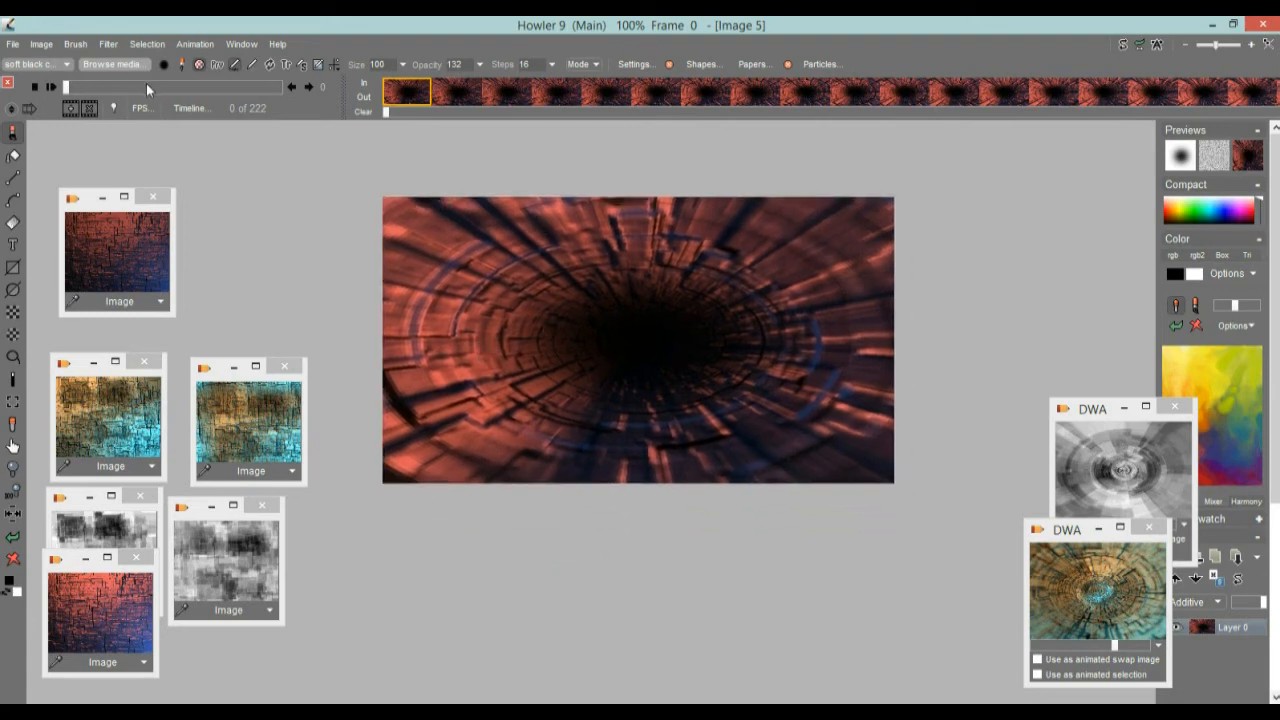
click(195, 44)
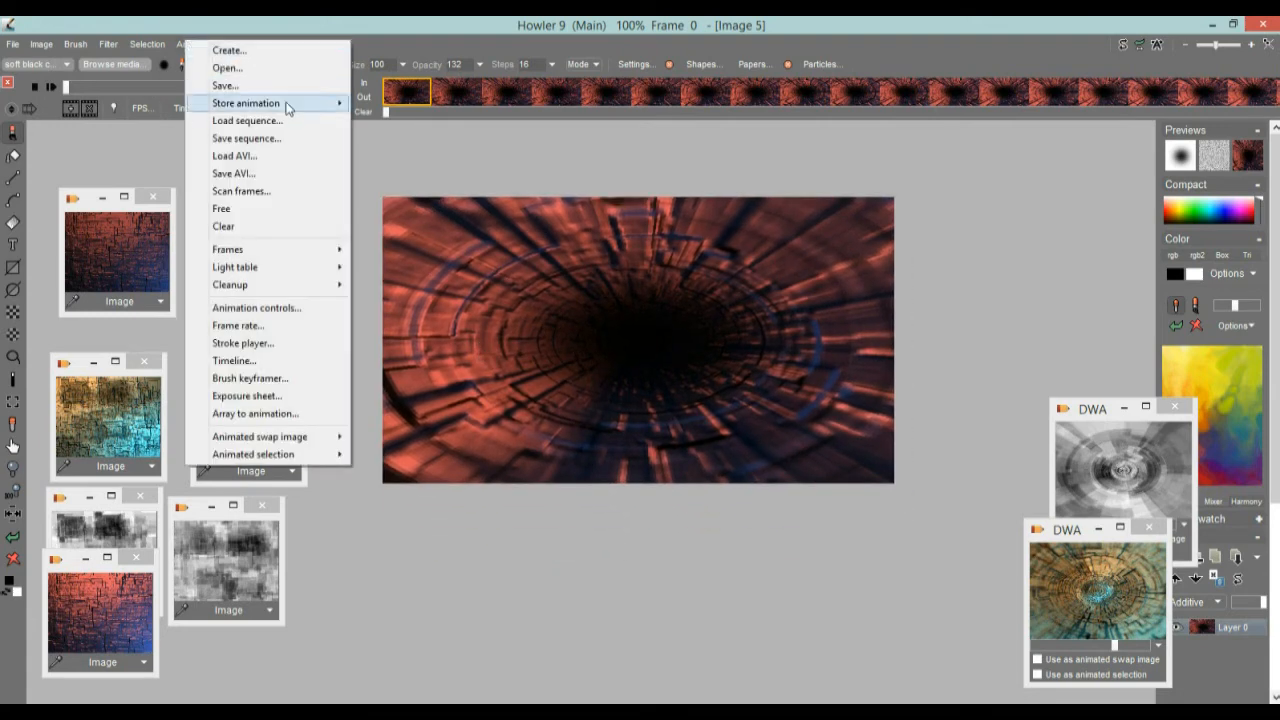
mouse_move(340, 106)
click(392, 120)
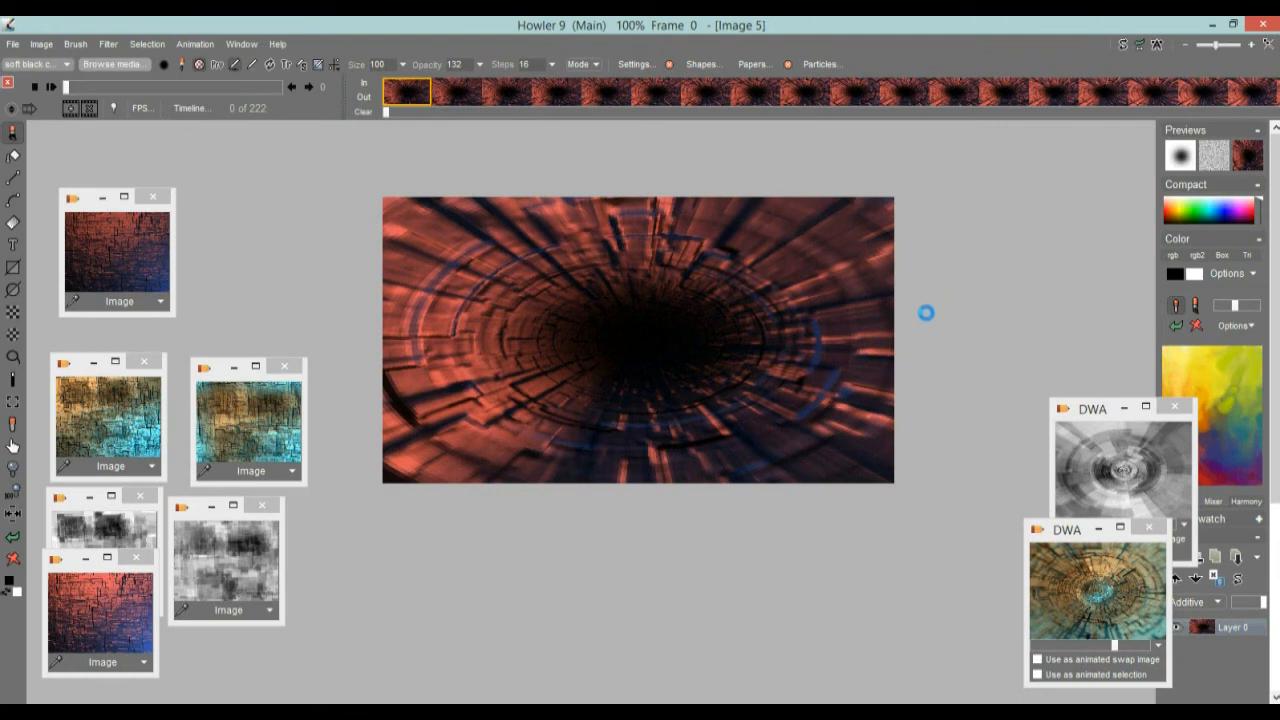
drag(232, 537, 990, 567)
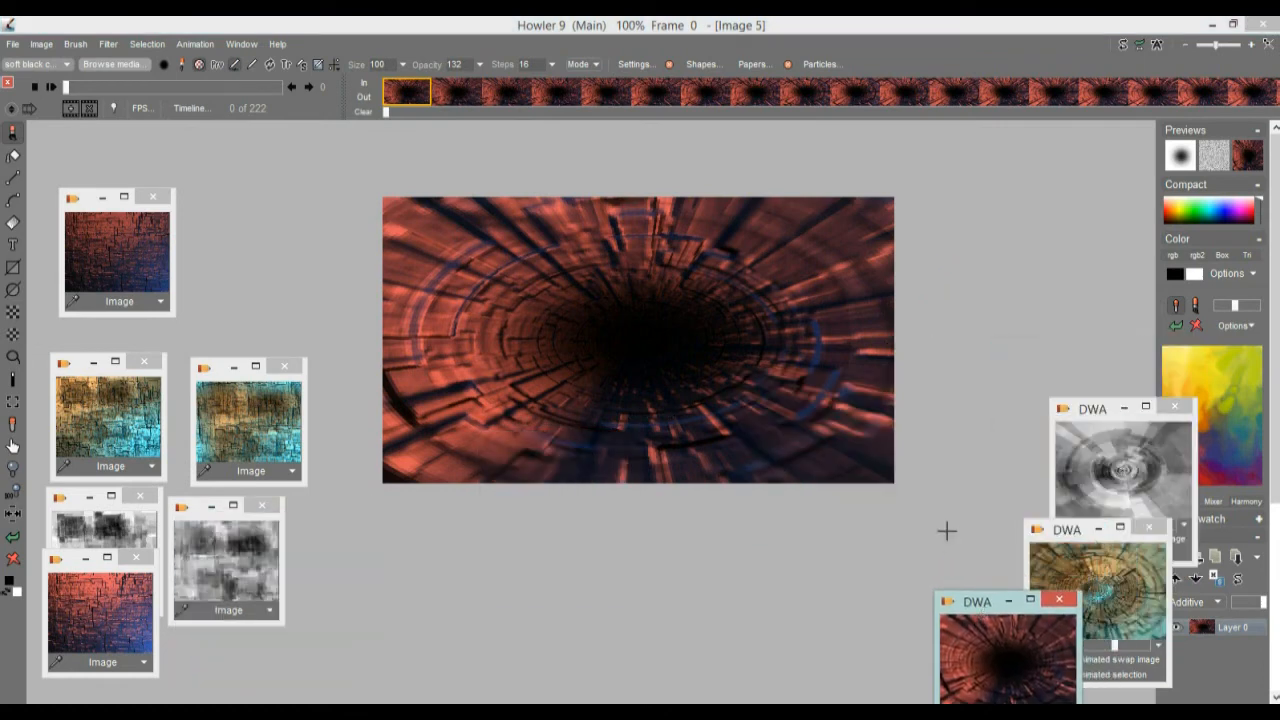
- Open the Timeline editor, choose the Lens flare filter, and move the editor clear of the tunnel image
click(183, 108)
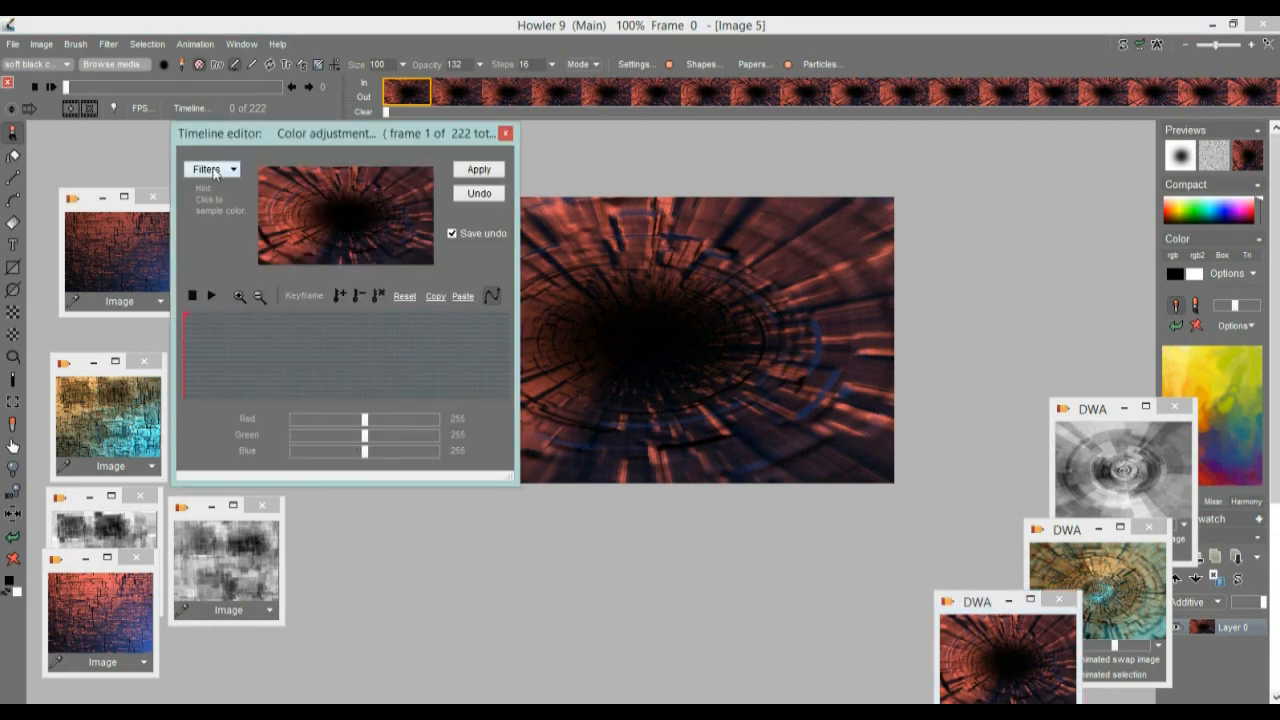
click(210, 169)
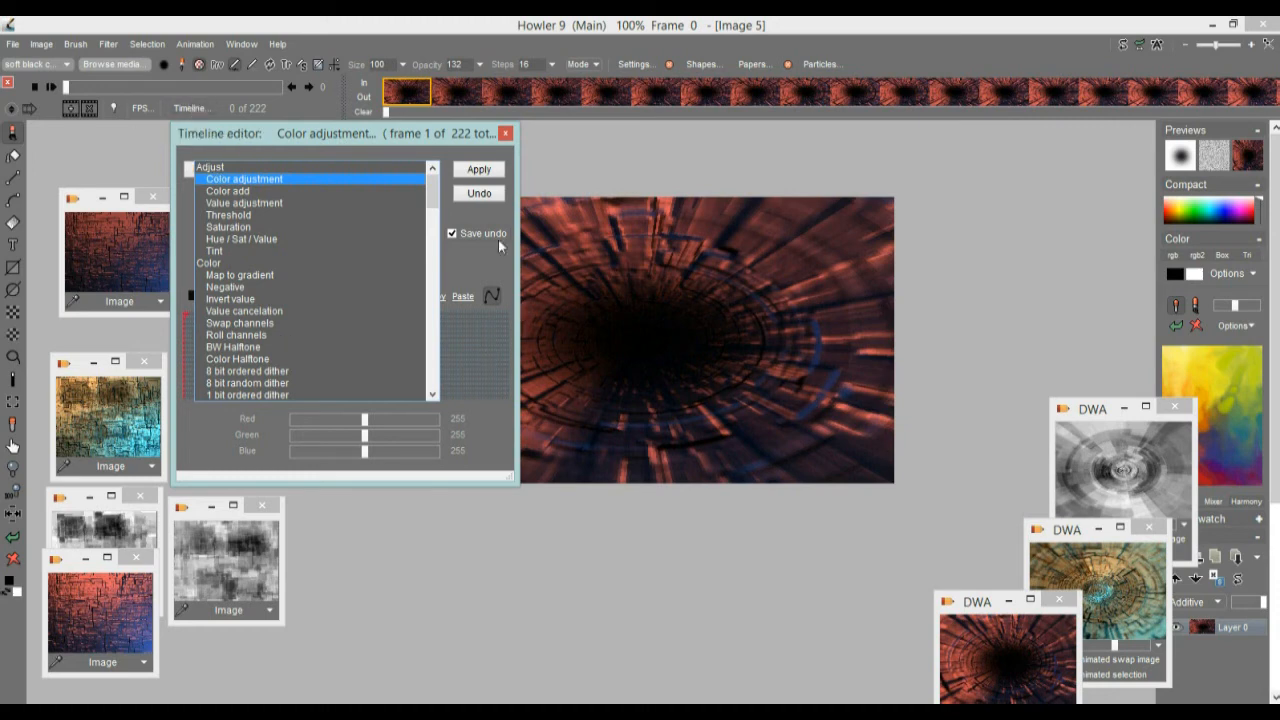
drag(432, 195, 445, 393)
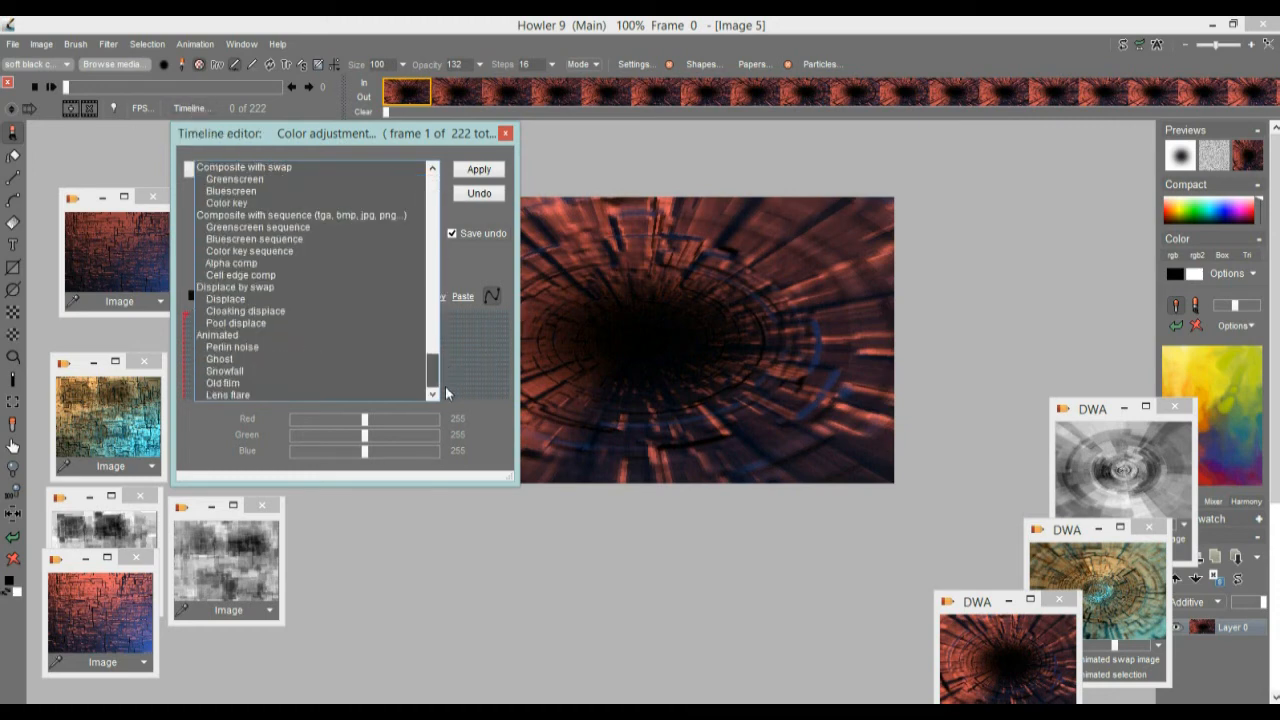
click(232, 395)
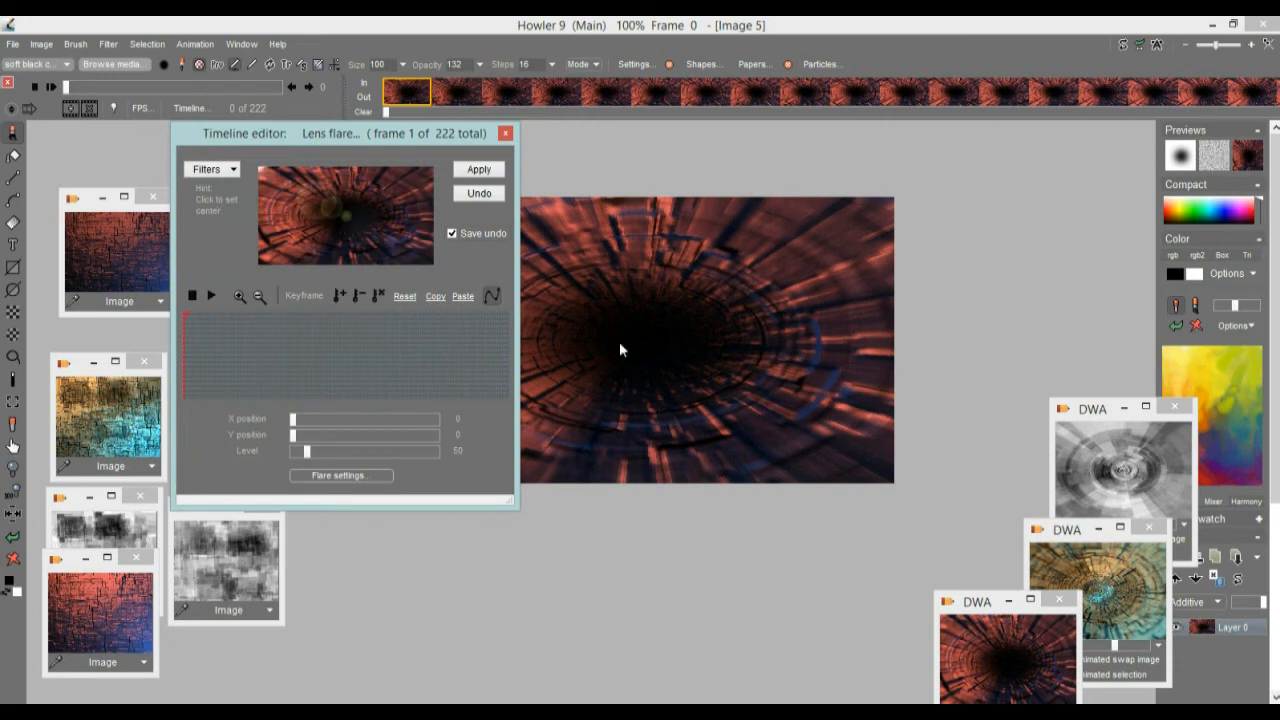
drag(358, 144, 276, 187)
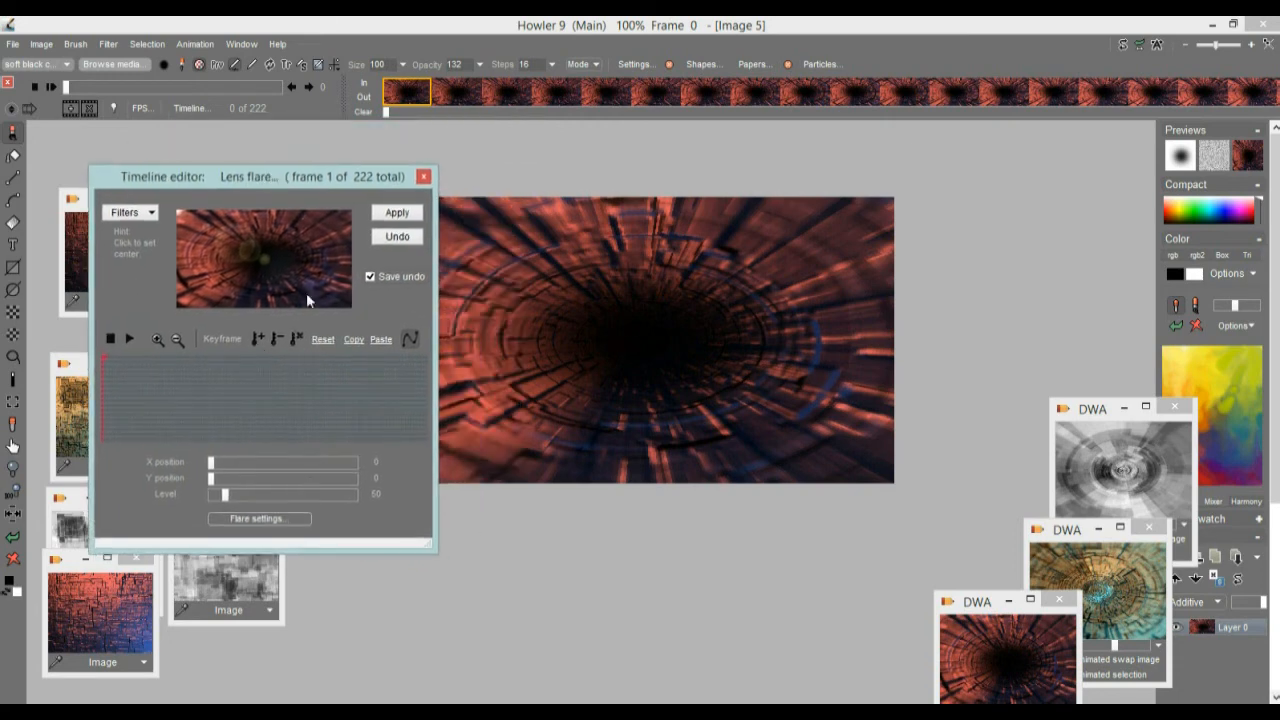
- Centre the lens flare on the tunnel at X position 48, Y position 52, and set its level to 66
mouse_move(232, 495)
mouse_down()
mouse_move(263, 494)
mouse_move(250, 494)
mouse_up()
drag(236, 262, 261, 258)
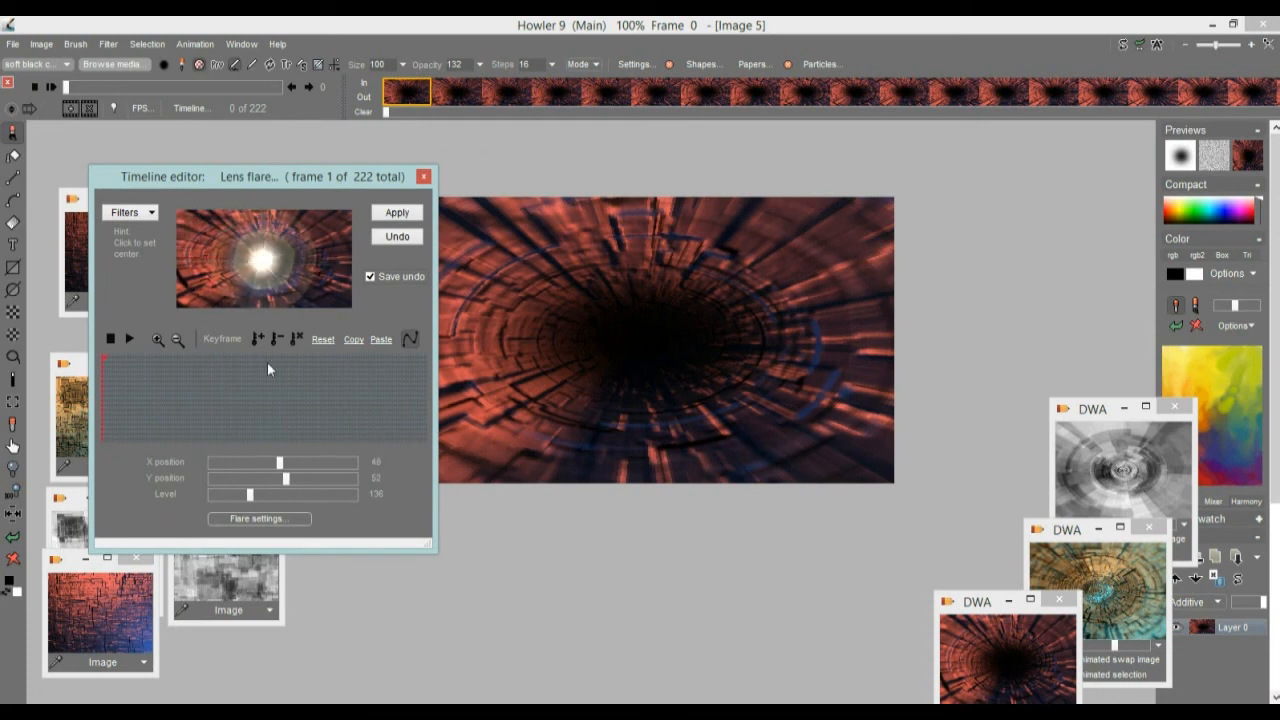
drag(249, 495, 230, 498)
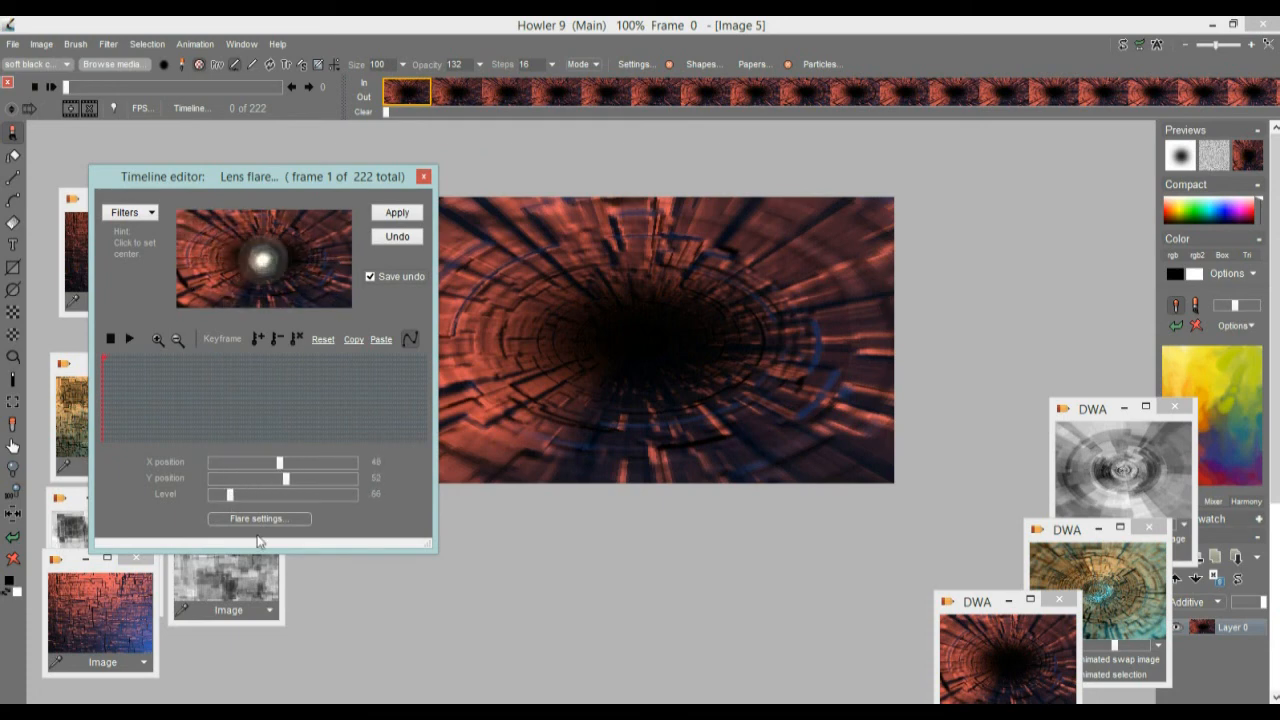
- Open the flare settings, move the options window below the tunnel, and choose the green light-ray preset
click(265, 519)
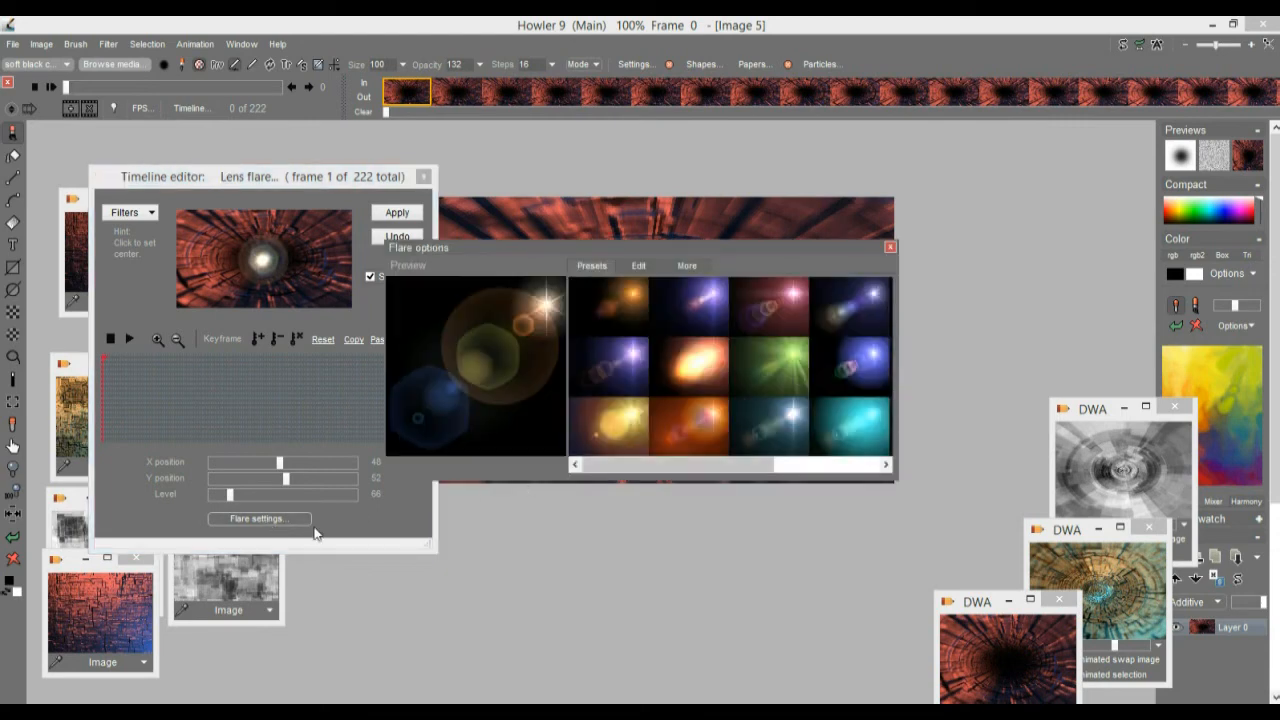
drag(676, 249, 648, 463)
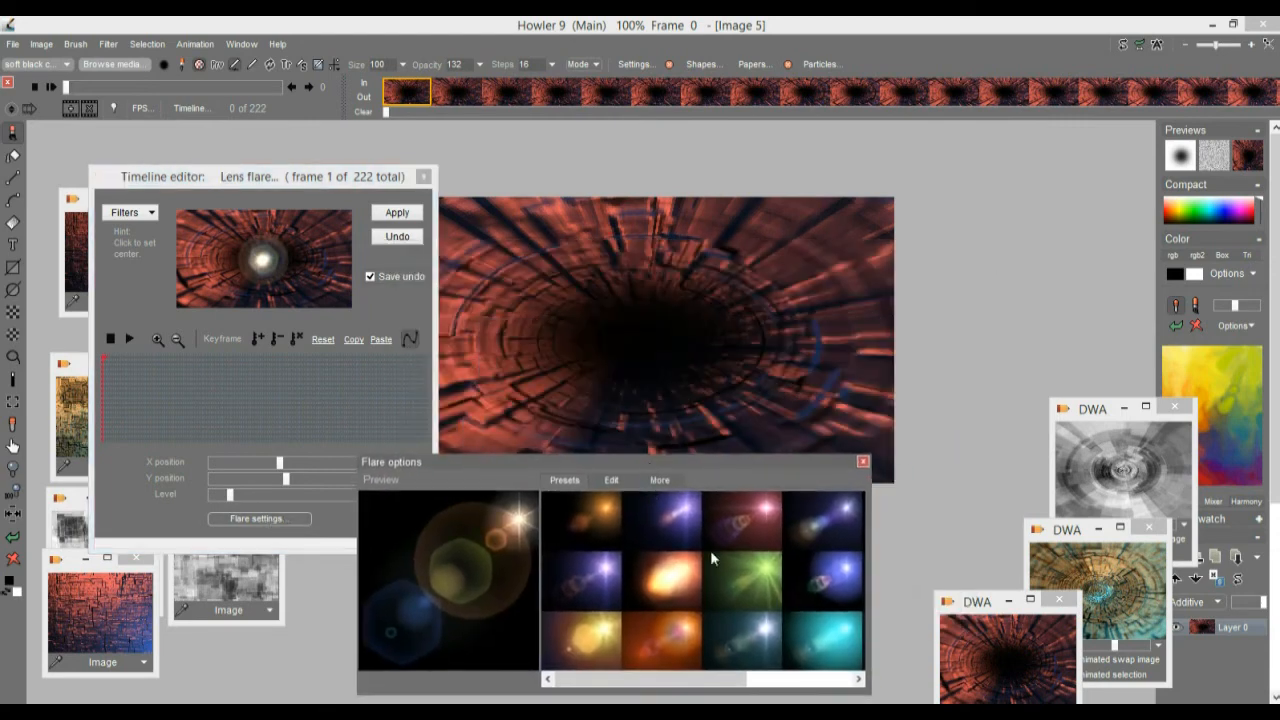
click(767, 573)
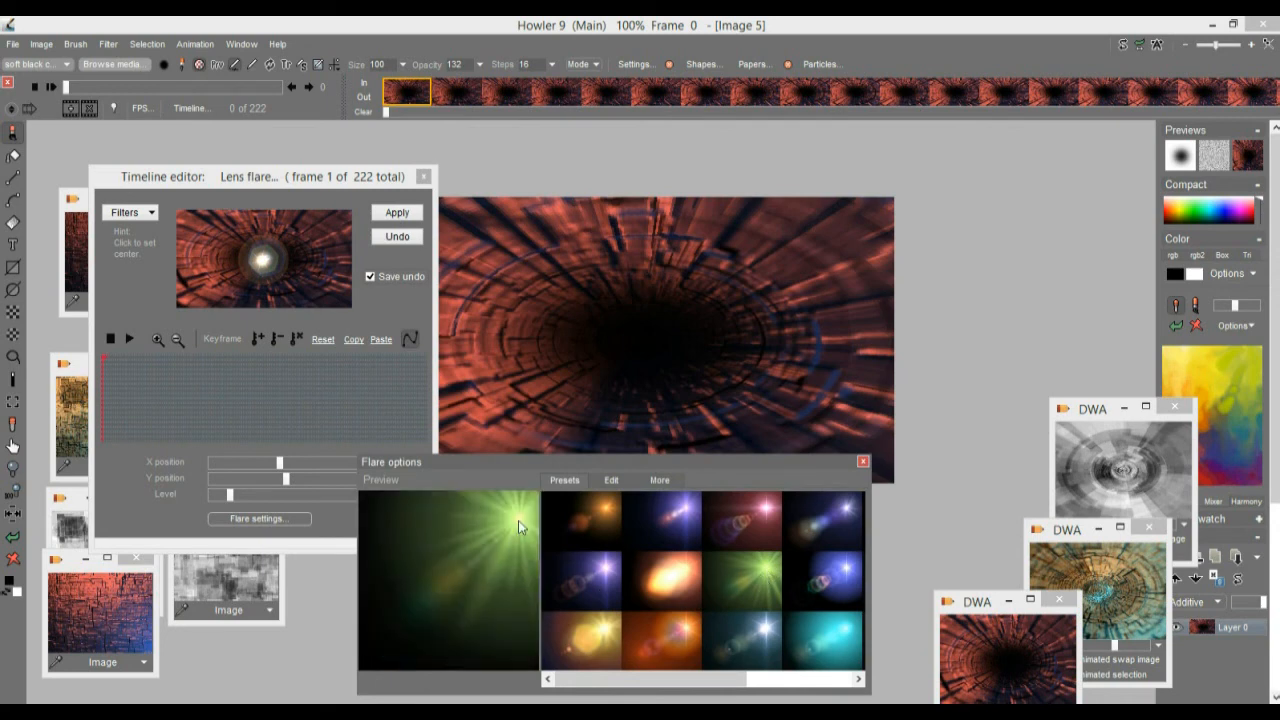
- Recentre the green flare on the tunnel at X position 52, Y position 54, and keyframe it at the animation's start
mouse_move(266, 257)
mouse_down()
mouse_move(278, 258)
mouse_move(260, 274)
mouse_move(267, 265)
mouse_up()
mouse_move(231, 405)
mouse_down()
mouse_move(156, 410)
mouse_move(317, 424)
mouse_move(216, 420)
mouse_up()
click(264, 260)
drag(264, 260, 268, 265)
drag(229, 373, 97, 395)
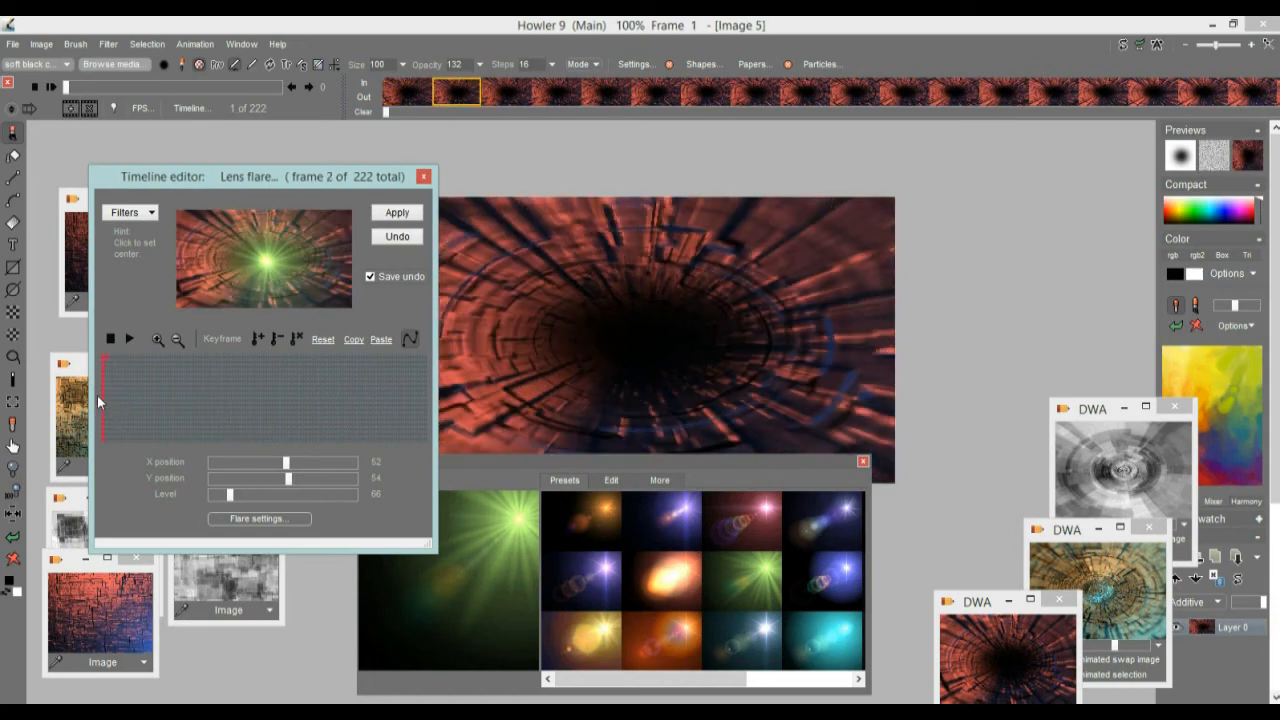
- At frame 221, raise the flare level to 75, centre the flare on the tunnel opening, and add a keyframe
drag(137, 407, 430, 408)
drag(232, 500, 229, 497)
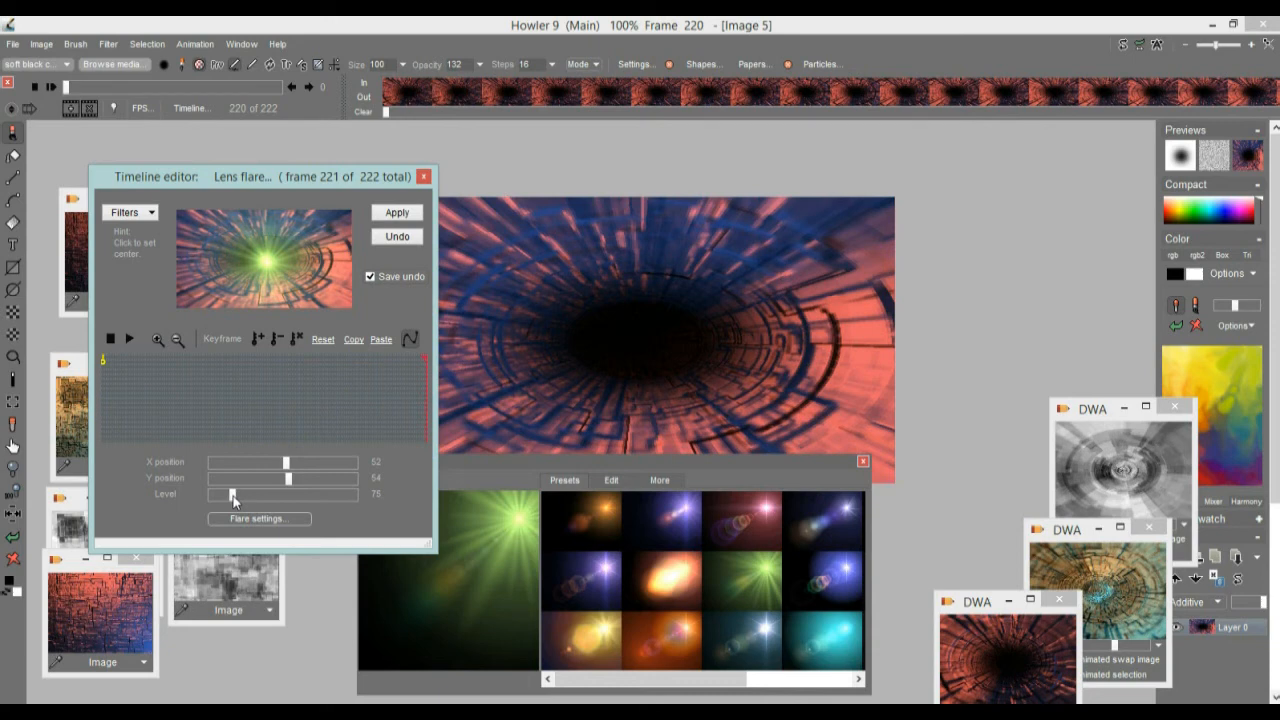
drag(270, 262, 273, 265)
click(260, 336)
- At frame 112, reposition the flare to X position 51, Y position 55, and add a keyframe
drag(187, 387, 232, 388)
click(266, 389)
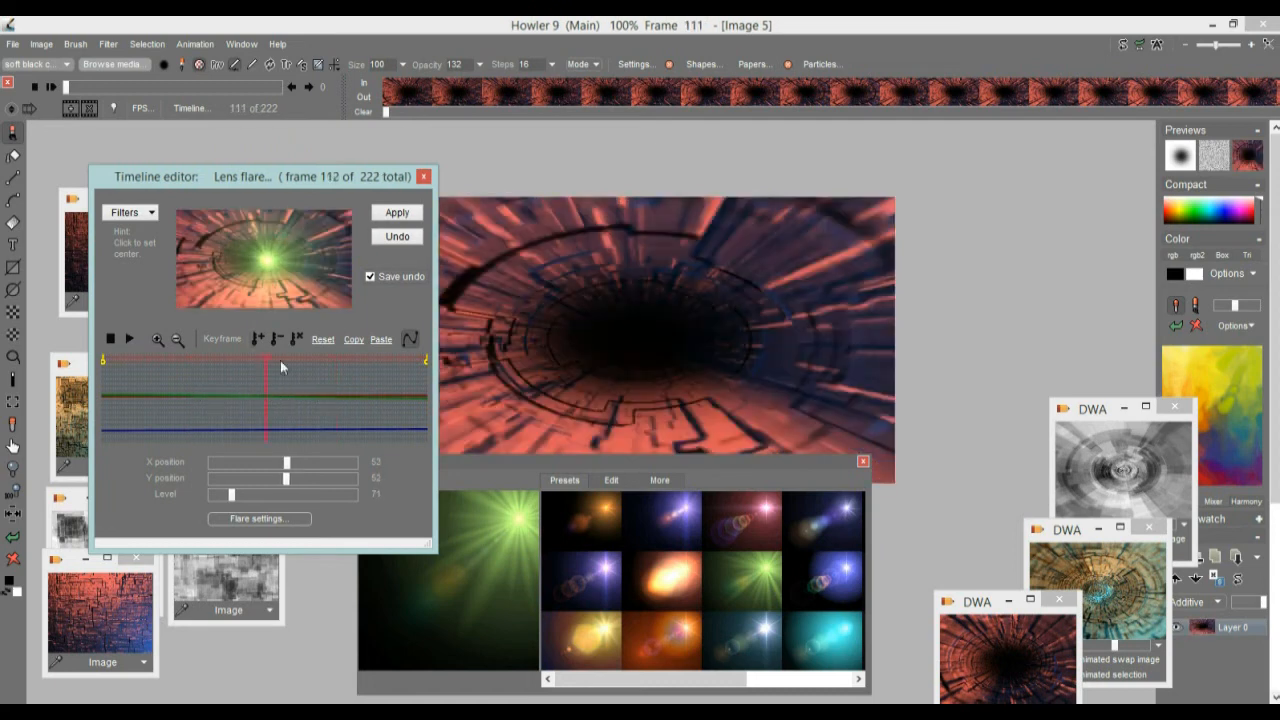
click(266, 264)
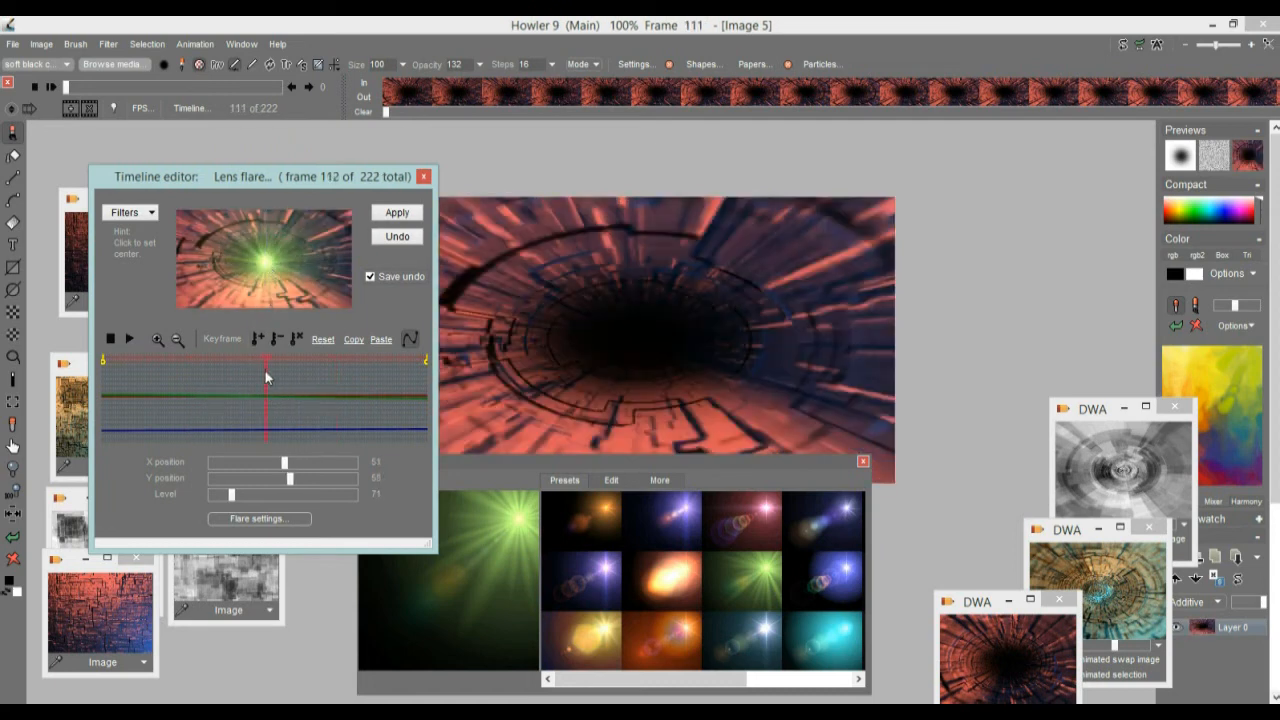
click(256, 339)
- At frame 60, move the flare to X position 49, Y position 52, and add a keyframe
click(187, 387)
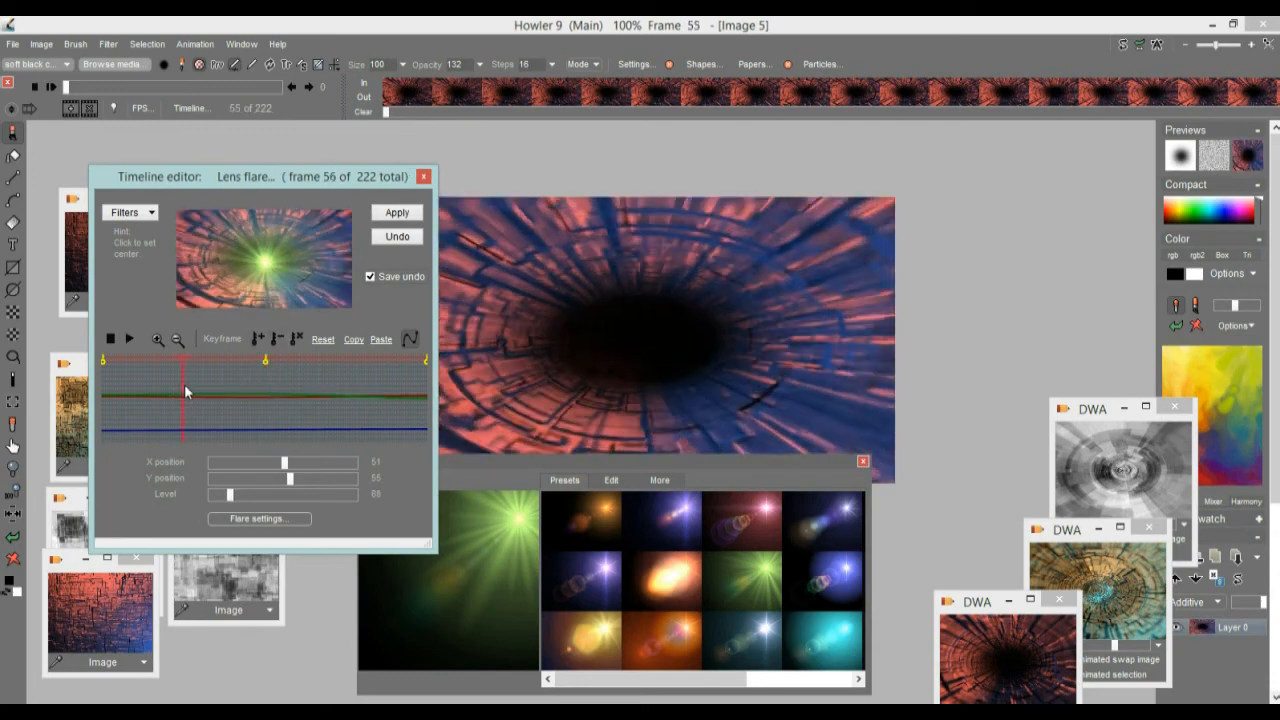
click(265, 365)
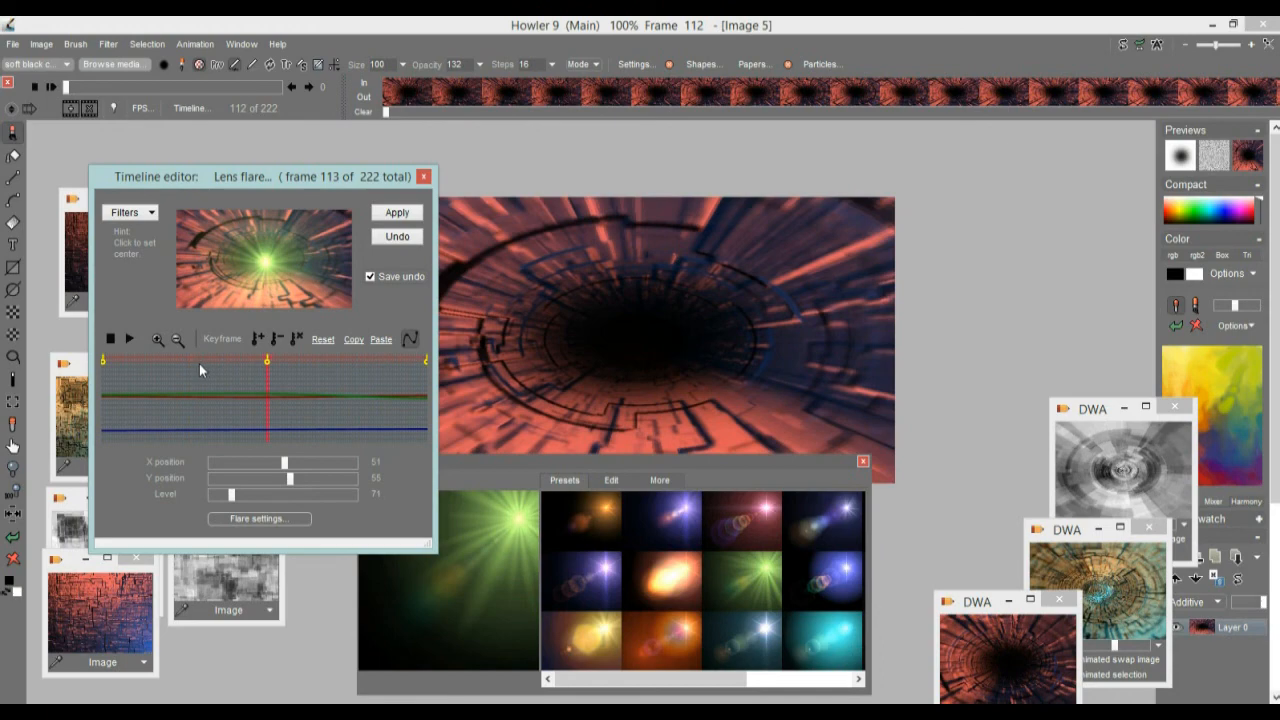
click(192, 370)
click(190, 372)
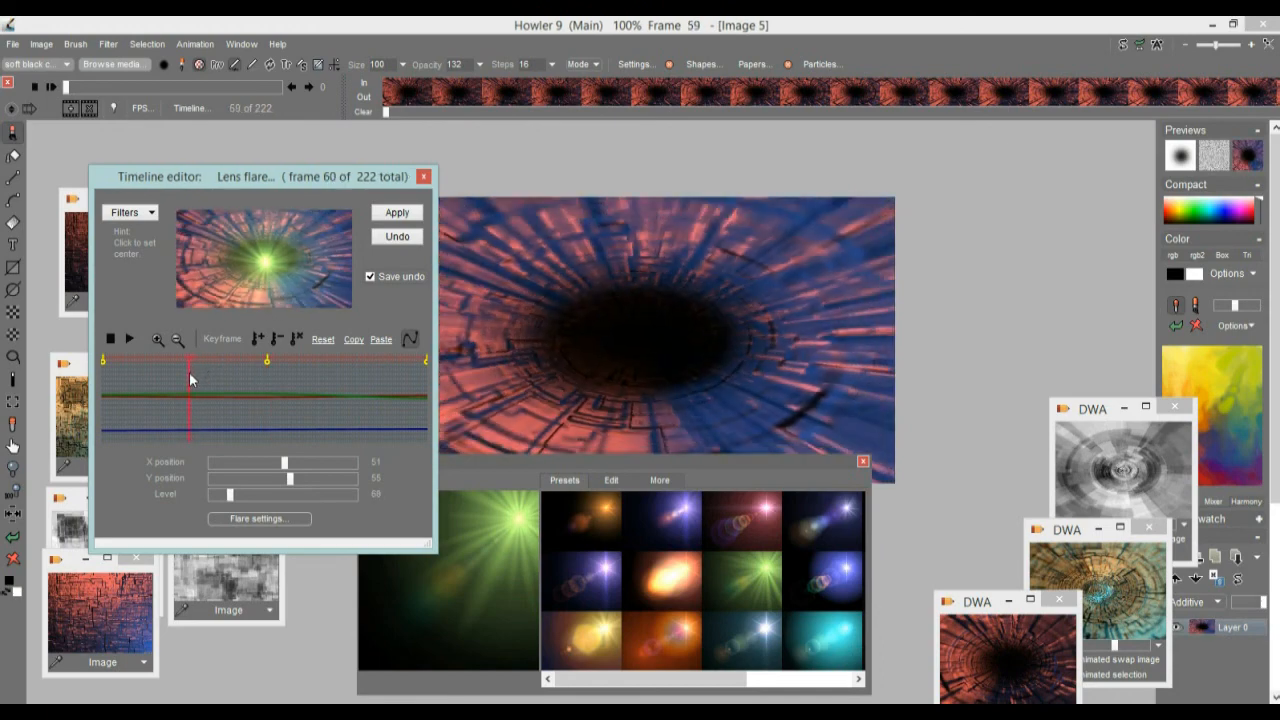
click(261, 262)
click(263, 265)
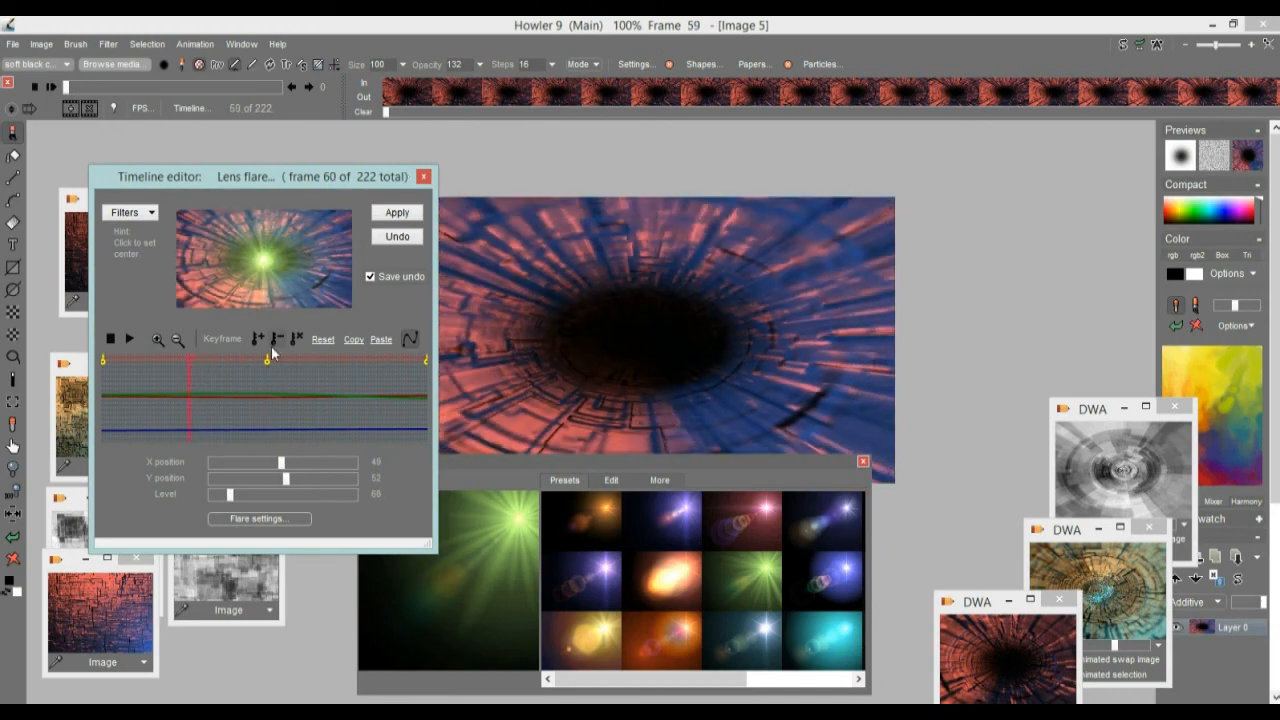
click(257, 339)
- Keyframe the flare at frame 174 with X position 52, Y position 52, and shift that keyframe slightly earlier on the timeline
drag(300, 388, 358, 390)
click(268, 262)
click(269, 262)
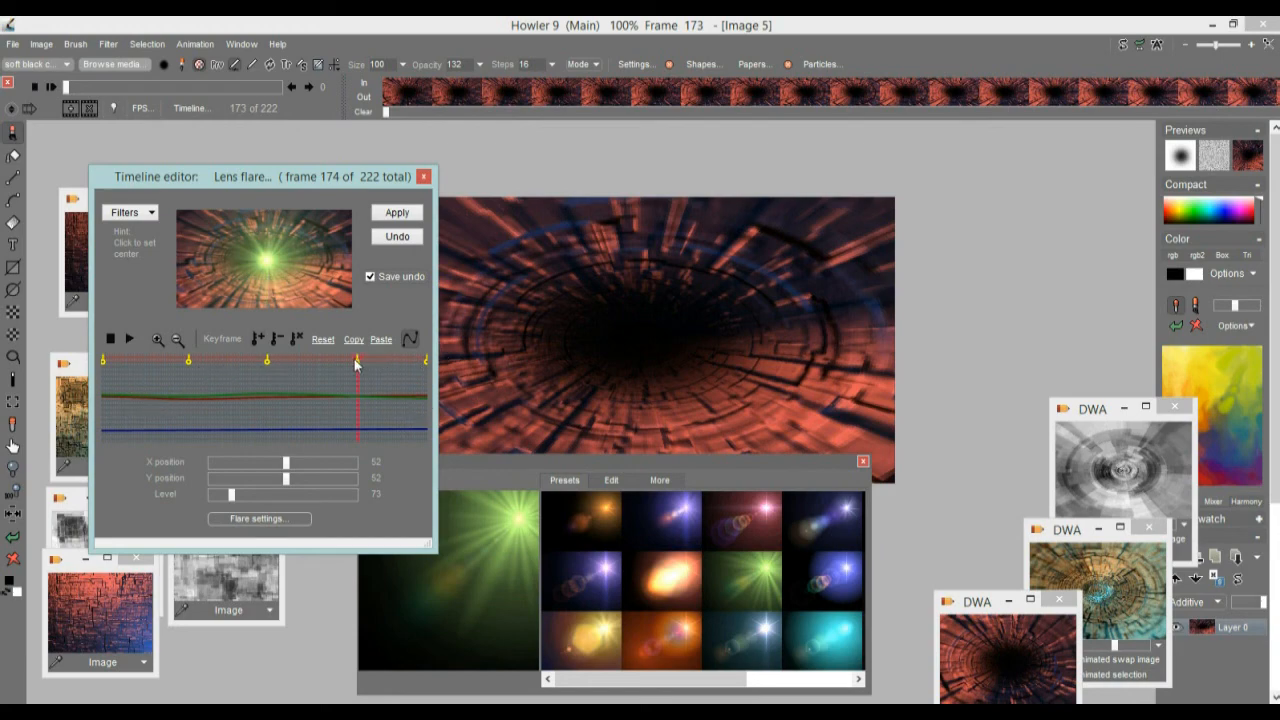
drag(358, 366, 349, 370)
mouse_move(273, 418)
mouse_down()
mouse_move(142, 414)
mouse_move(372, 412)
mouse_move(244, 418)
mouse_move(215, 393)
mouse_move(319, 412)
mouse_move(197, 397)
mouse_move(258, 412)
mouse_up()
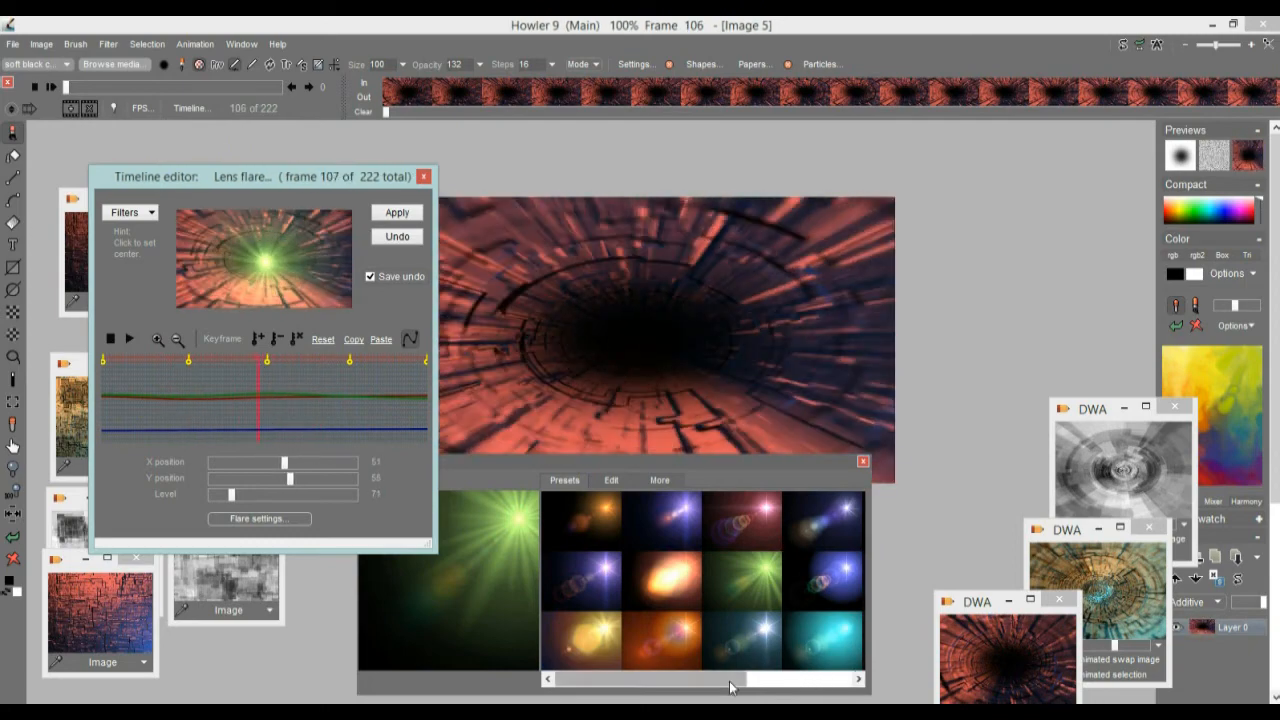
- Choose the blue flare preset with hexagonal reflections and a rainbow ring, and preview it at level 113 and at frame 68
click(800, 680)
drag(828, 687, 811, 684)
click(777, 582)
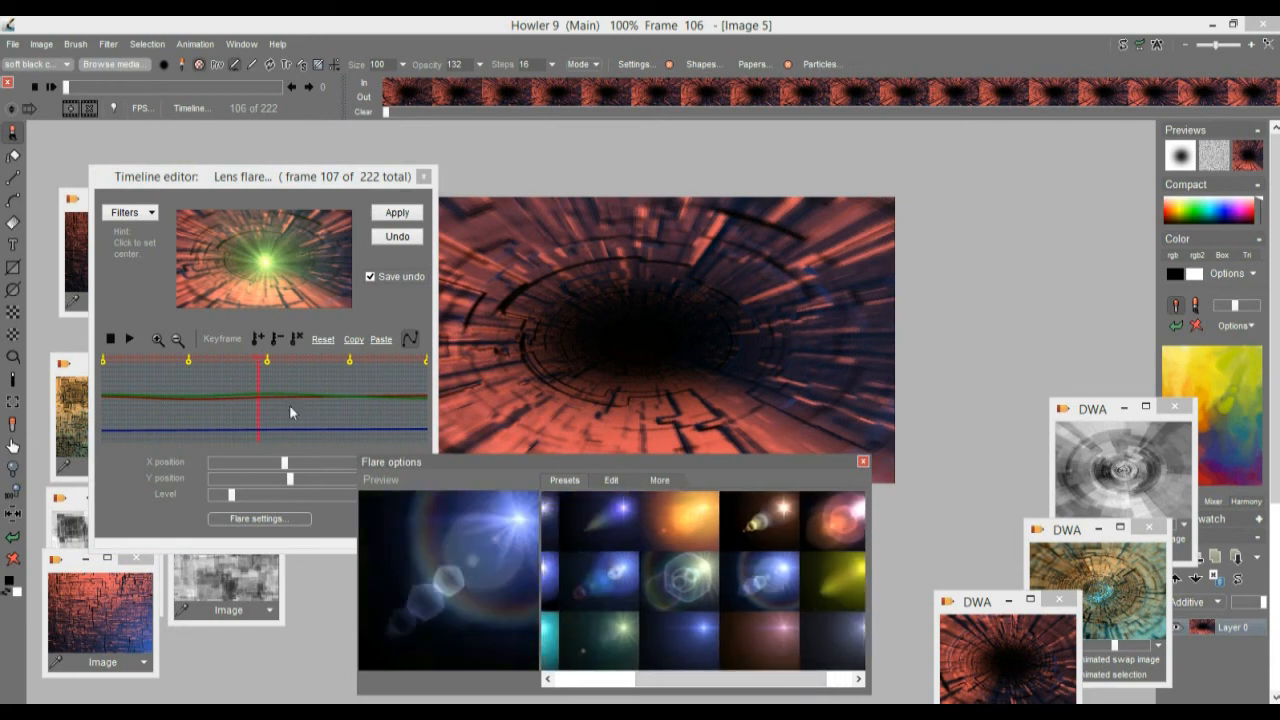
mouse_move(244, 500)
mouse_down()
mouse_move(232, 500)
mouse_move(246, 503)
mouse_up()
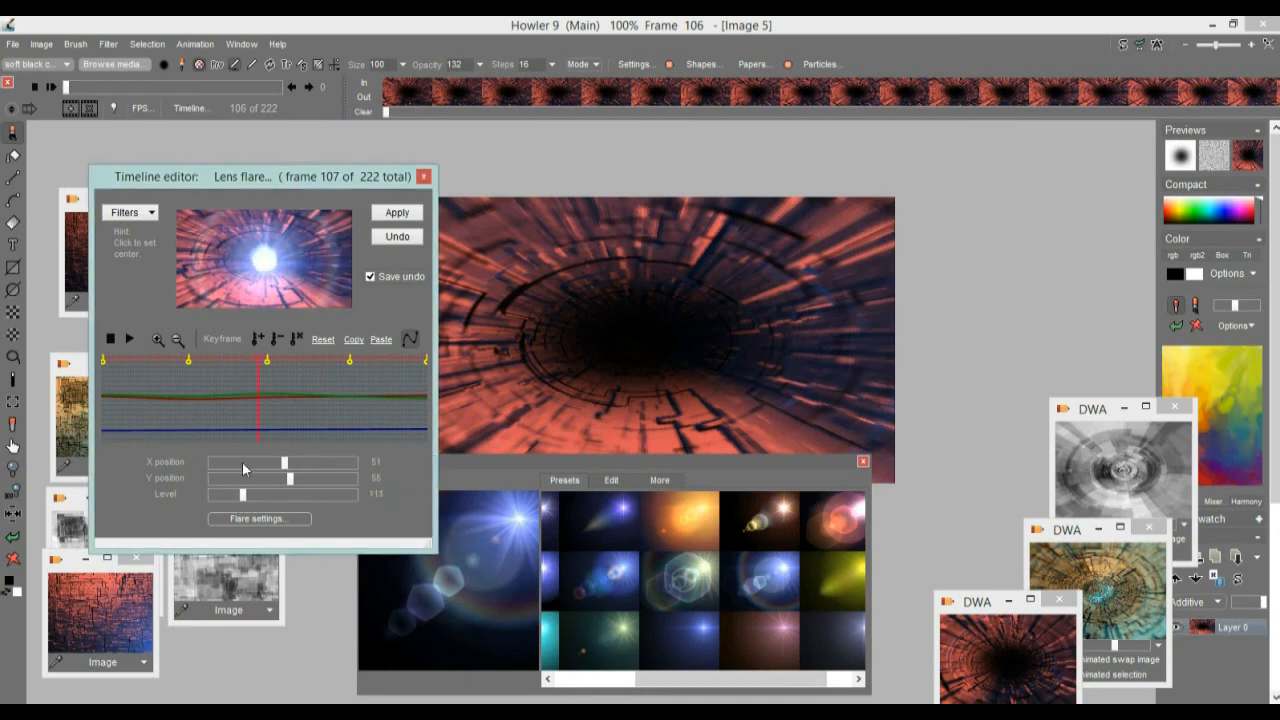
click(200, 405)
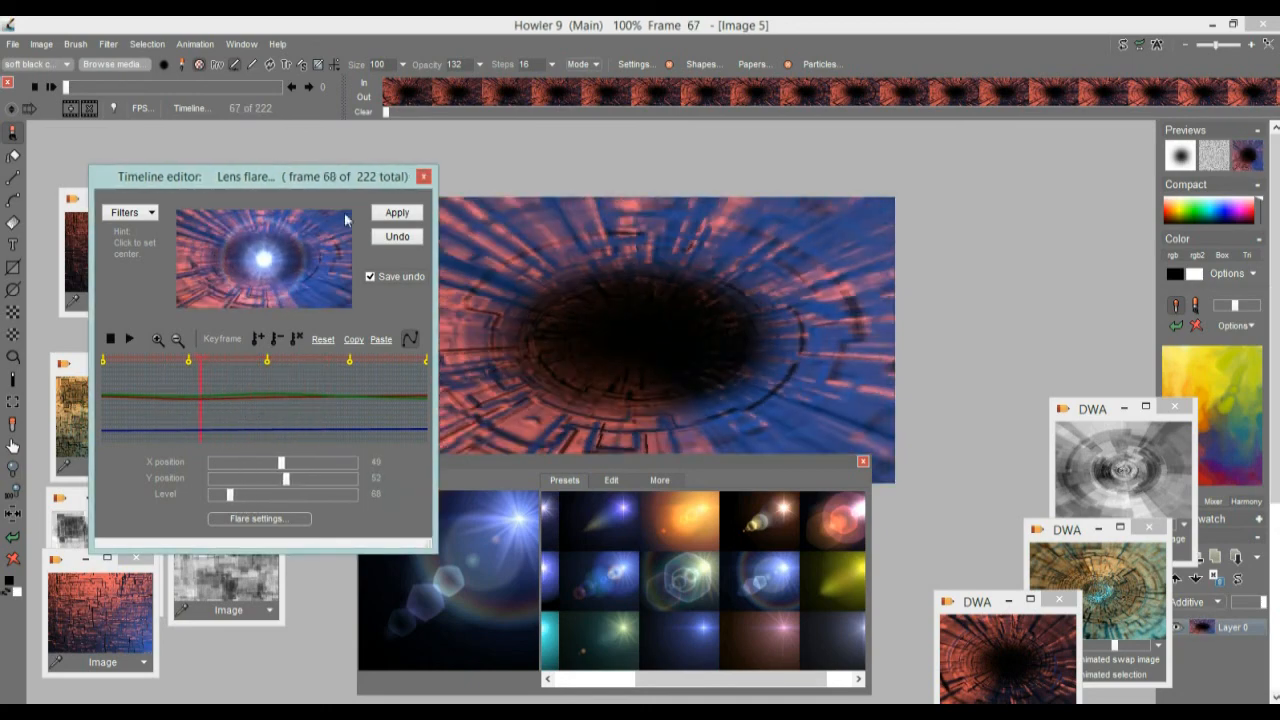
- Apply the keyframed lens flare to the tunnel animation, review the result along the timeline, and close the Timeline editor
click(398, 213)
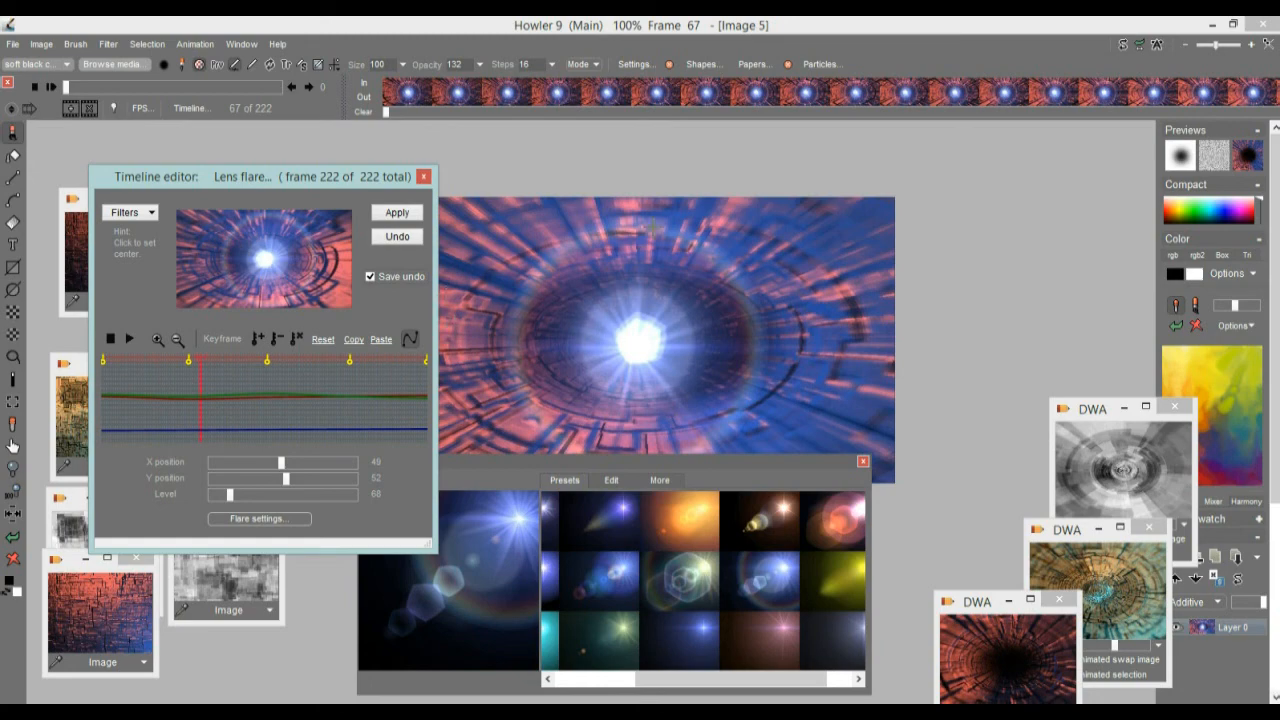
mouse_move(167, 391)
mouse_down()
mouse_move(329, 396)
mouse_move(142, 388)
mouse_move(292, 400)
mouse_move(213, 408)
mouse_up()
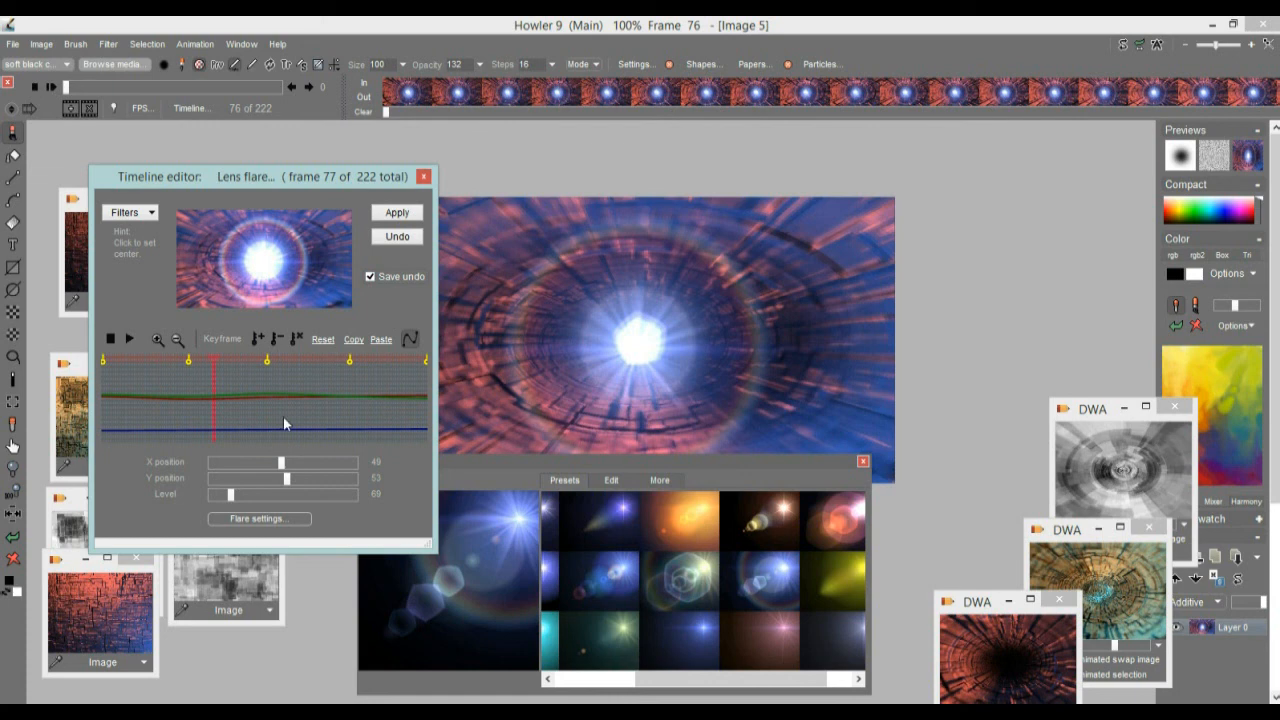
click(424, 177)
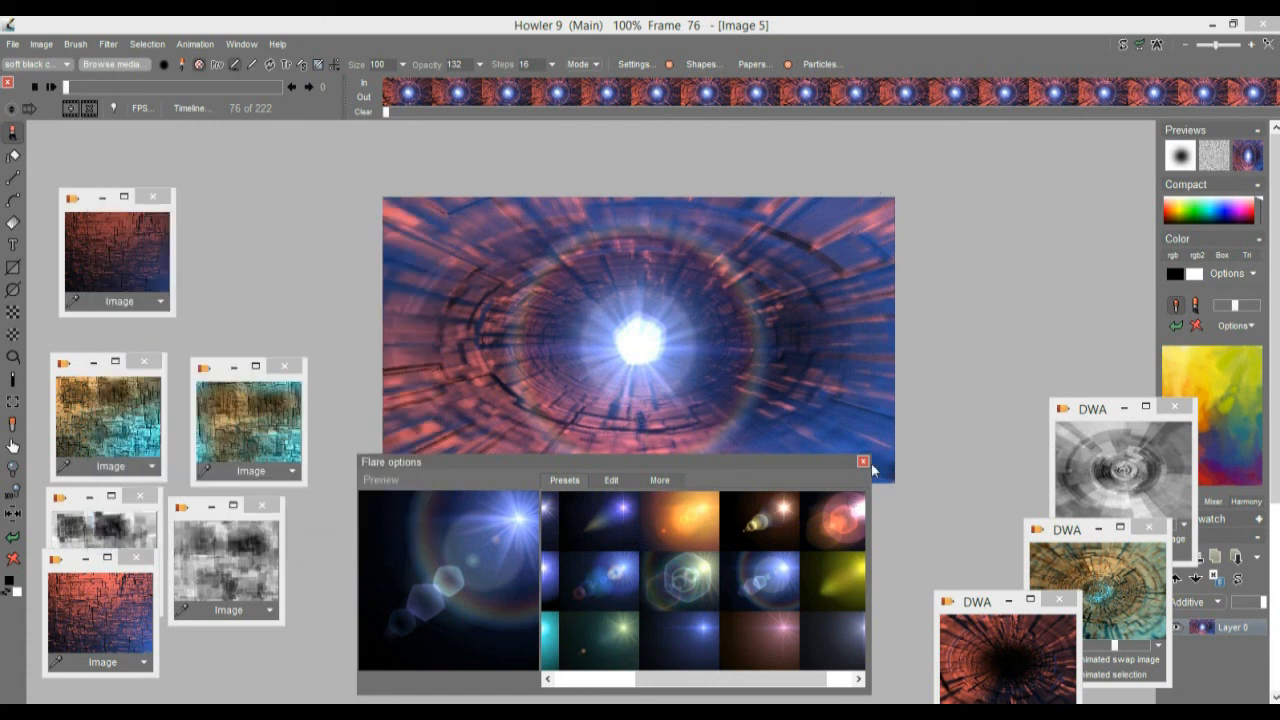